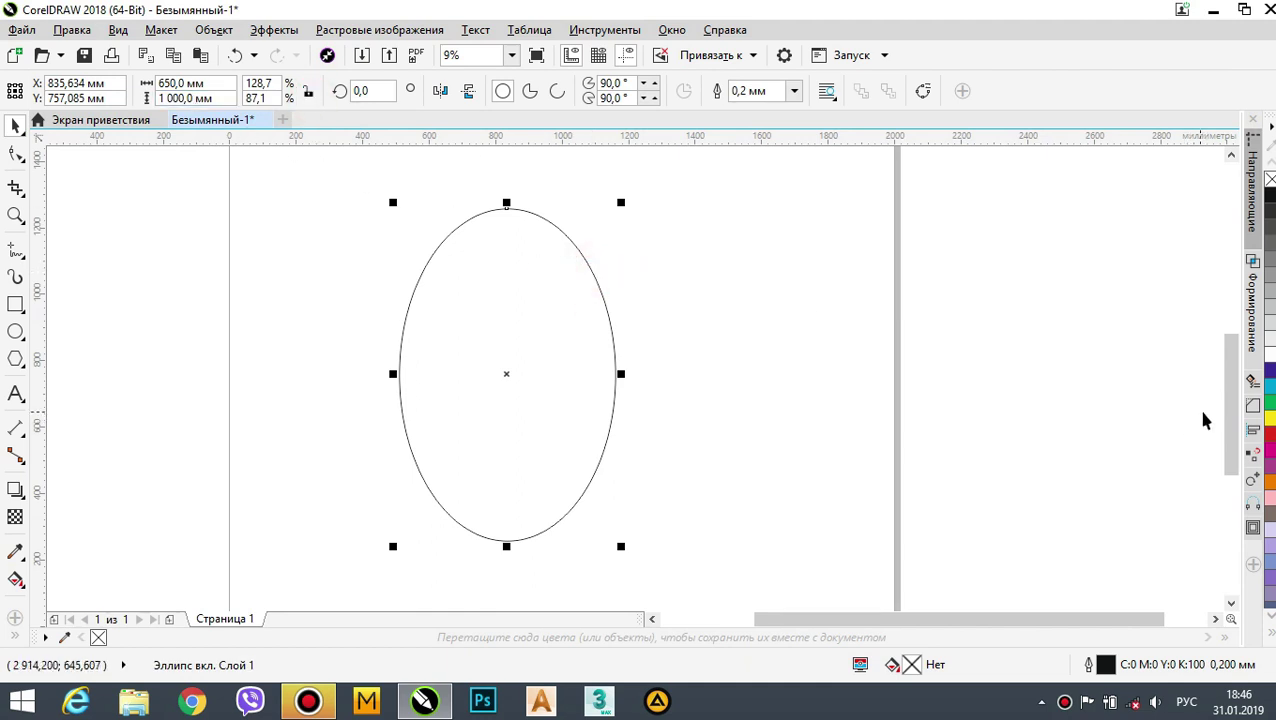
- Apply a one-step inside contour with a 120 mm offset to the ellipse
{"action": "left_click", "coordinate": [1253, 527]}
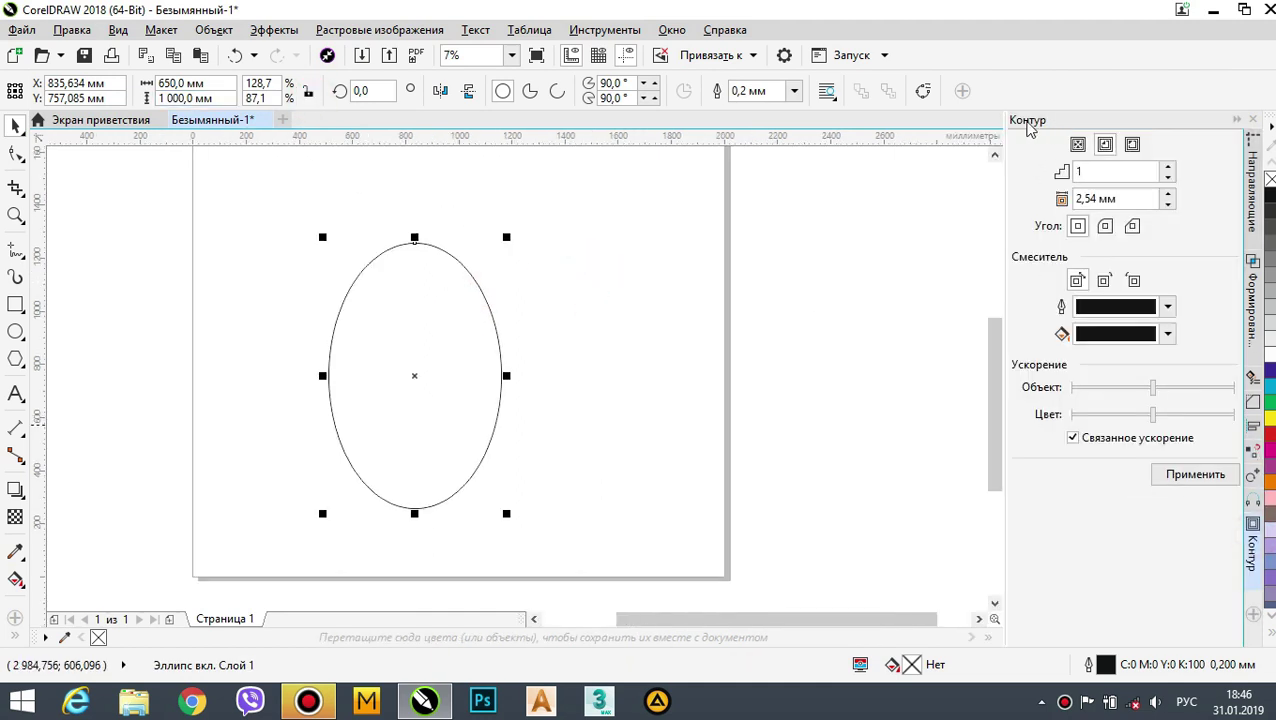
{"action": "left_click", "coordinate": [1118, 200]}
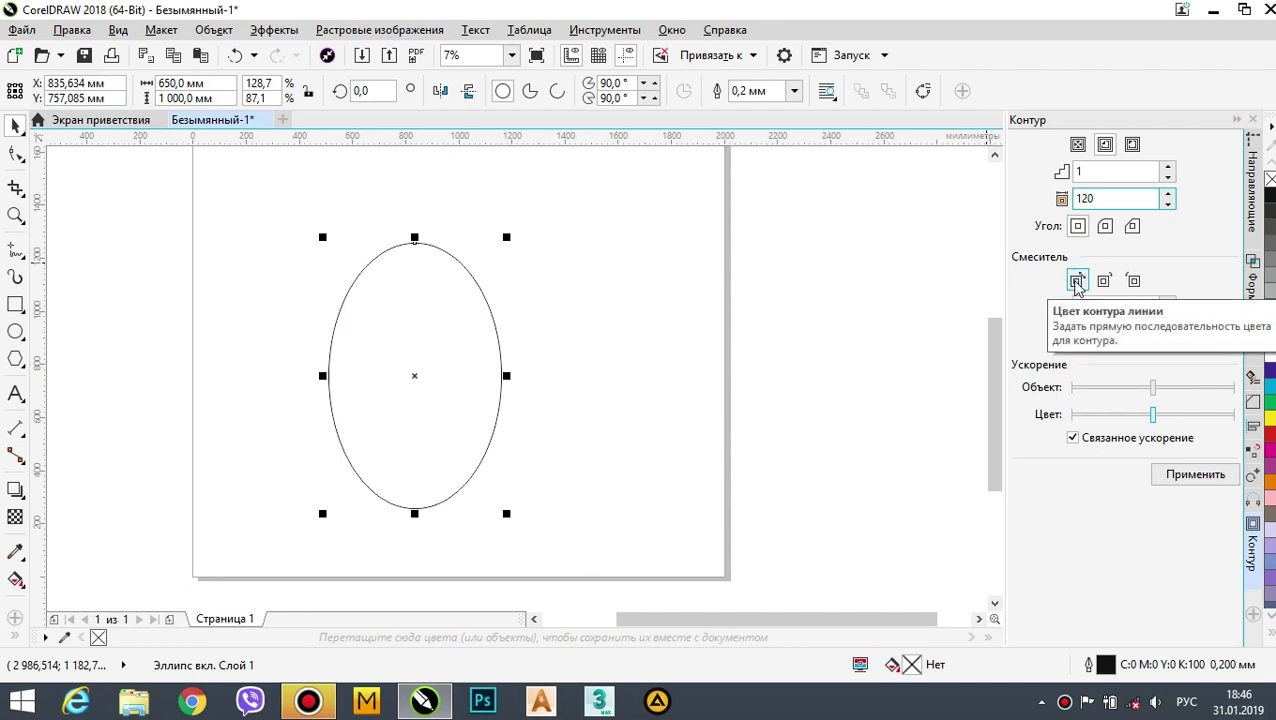
{"action": "left_click", "coordinate": [1196, 475]}
{"action": "left_click", "coordinate": [504, 342]}
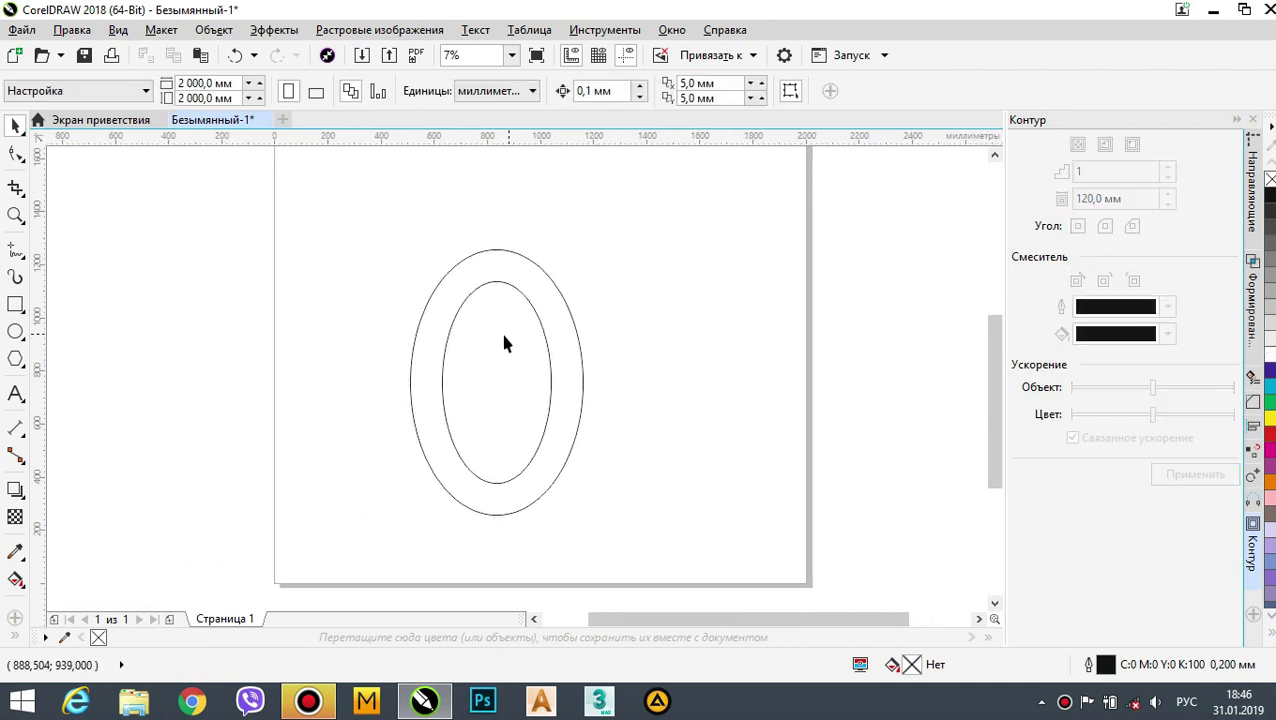
{"action": "scroll", "coordinate": [507, 342], "scroll_direction": "up", "scroll_amount": 2}
{"action": "scroll", "coordinate": [512, 326], "scroll_direction": "down", "scroll_amount": 1}
{"action": "middle_click_drag", "start_coordinate": [512, 326], "coordinate": [302, 336]}
{"action": "scroll", "coordinate": [450, 320], "scroll_direction": "up", "scroll_amount": 1}
{"action": "scroll", "coordinate": [430, 348], "scroll_direction": "down", "scroll_amount": 1}
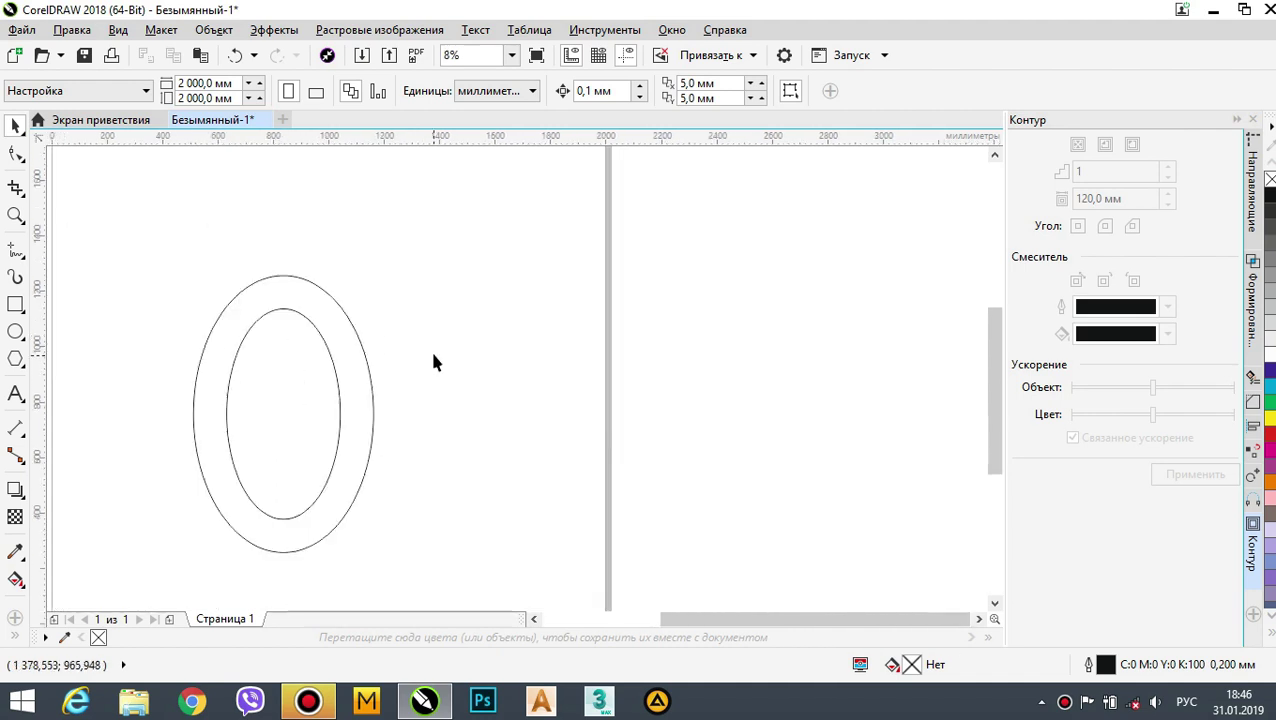
{"action": "scroll", "coordinate": [386, 357], "scroll_direction": "up", "scroll_amount": 1}
{"action": "mouse_move", "coordinate": [430, 348]}
{"action": "middle_mouse_down"}
{"action": "mouse_move", "coordinate": [386, 357]}
{"action": "mouse_move", "coordinate": [407, 343]}
{"action": "middle_mouse_up"}
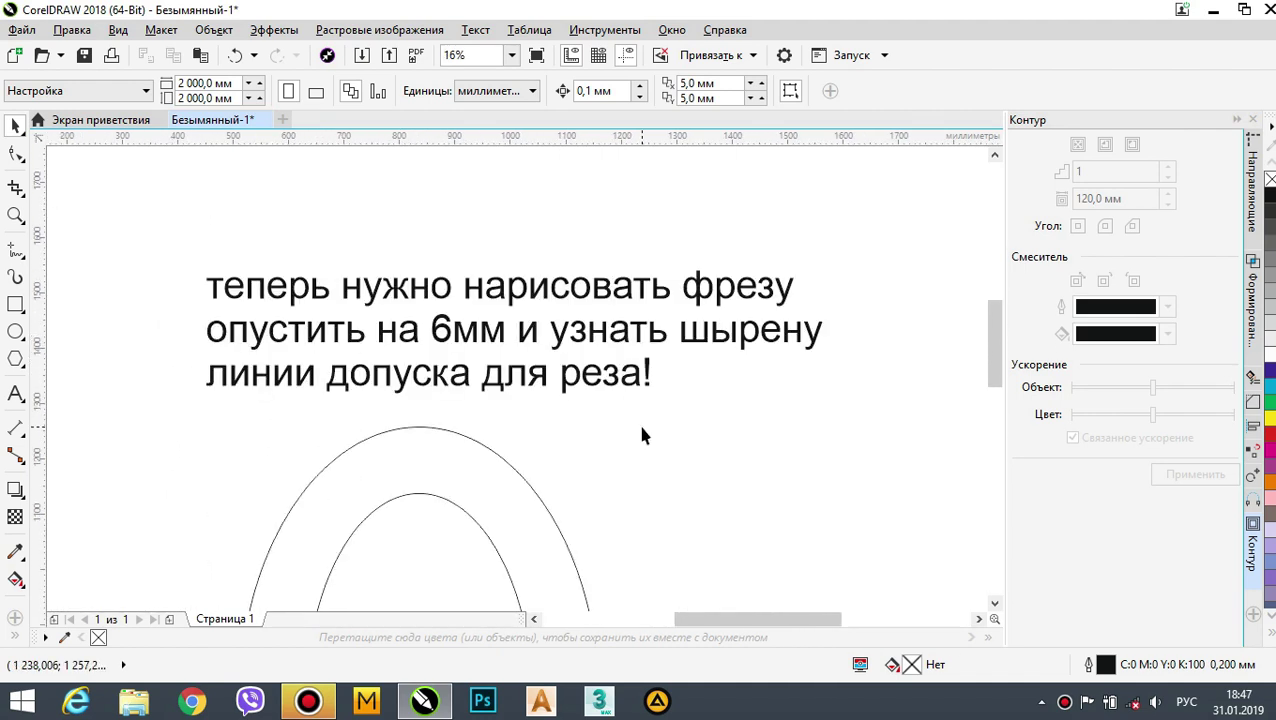
- Delete the text note above the ellipses
{"action": "middle_click_drag", "start_coordinate": [595, 459], "coordinate": [590, 443]}
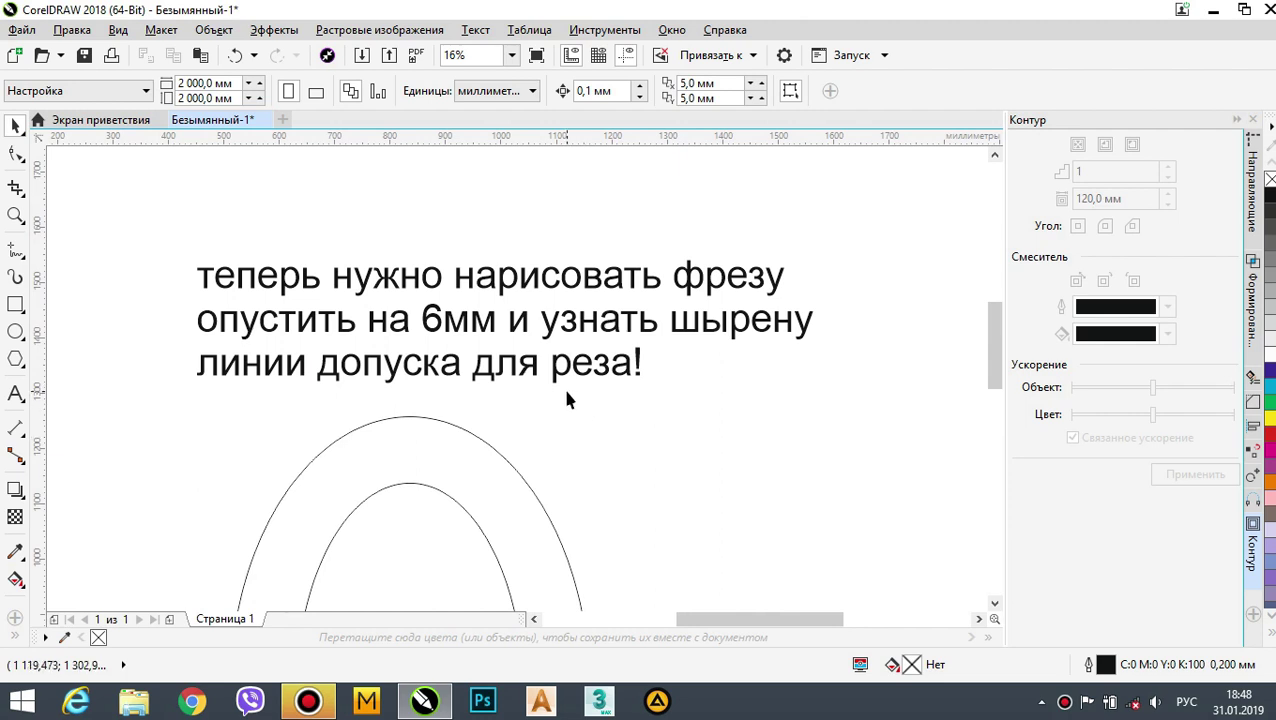
{"action": "left_click", "coordinate": [522, 365]}
{"action": "key", "text": "Delete"}
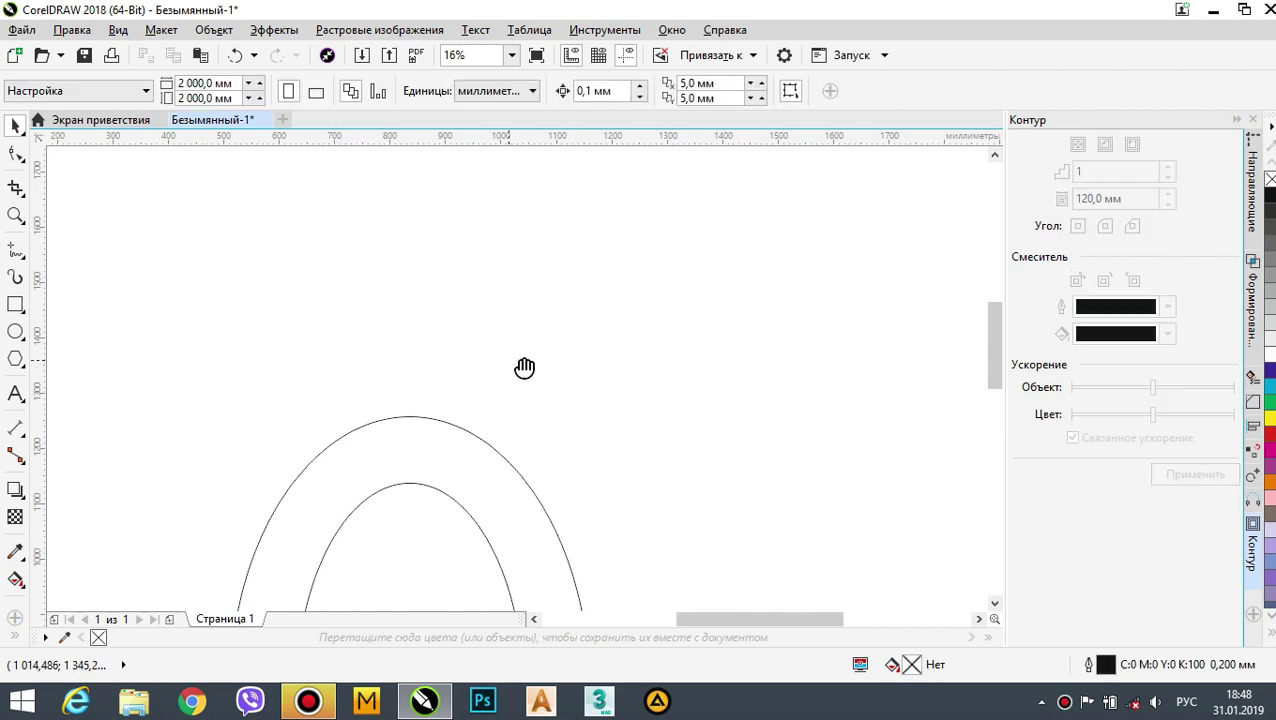
- Draw a straight horizontal line about 1129 mm long above the ellipses
{"action": "scroll", "coordinate": [612, 330], "scroll_direction": "down", "scroll_amount": 2}
{"action": "left_click", "coordinate": [15, 260]}
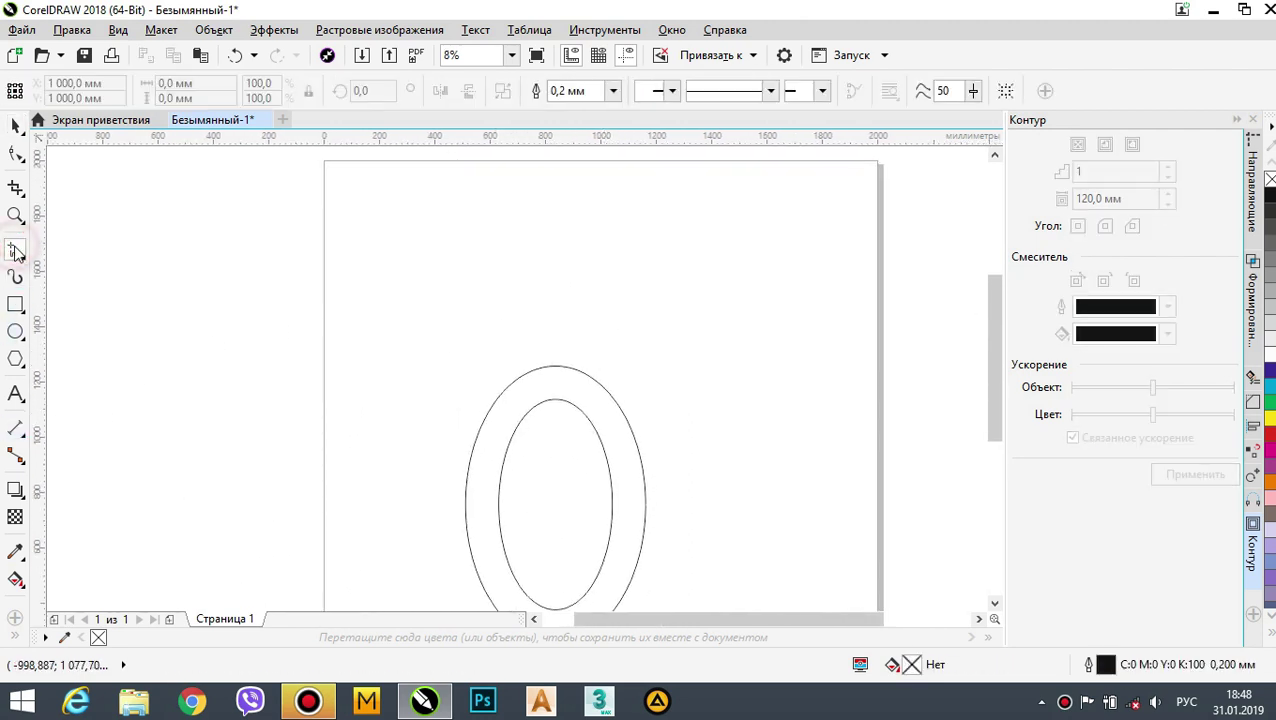
{"action": "scroll", "coordinate": [415, 397], "scroll_direction": "up", "scroll_amount": 2}
{"action": "left_click_drag", "start_coordinate": [264, 366], "coordinate": [893, 368]}
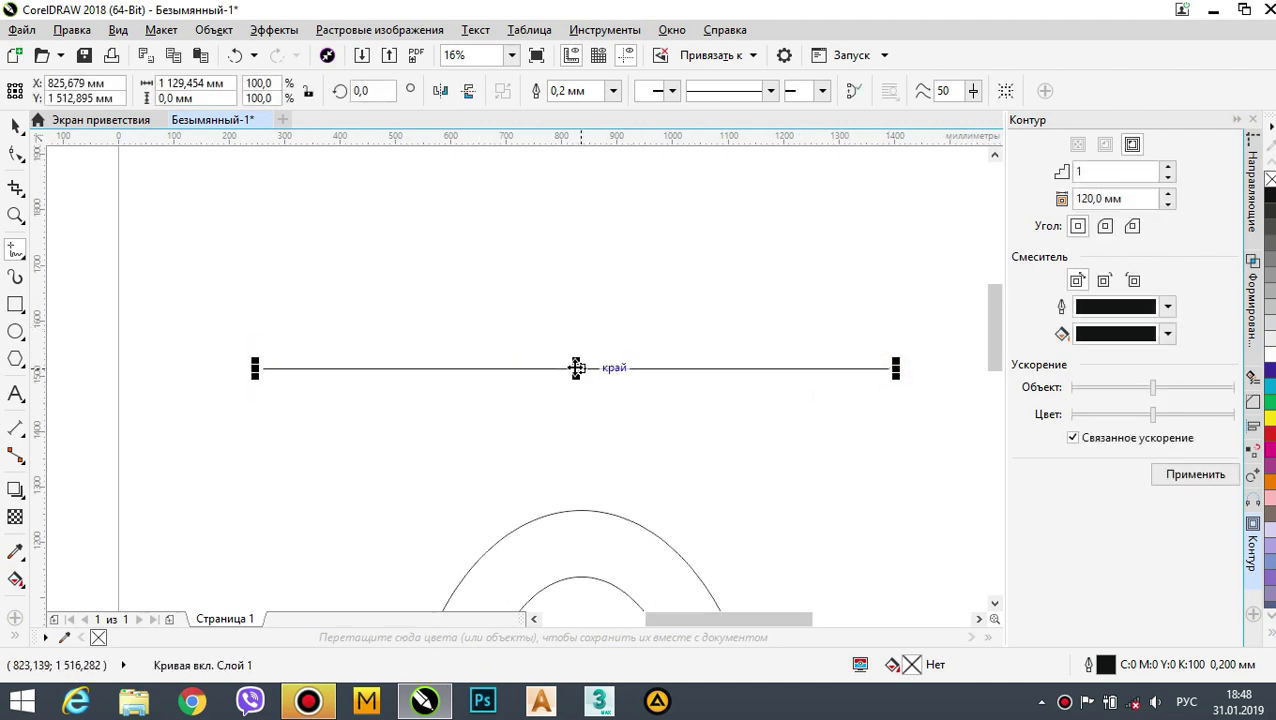
- Draw a vertical line about 229 mm long upward from the centre of the horizontal line
{"action": "scroll", "coordinate": [577, 366], "scroll_direction": "up", "scroll_amount": 2}
{"action": "right_click", "coordinate": [553, 294]}
{"action": "left_click", "coordinate": [377, 228]}
{"action": "left_click", "coordinate": [15, 248]}
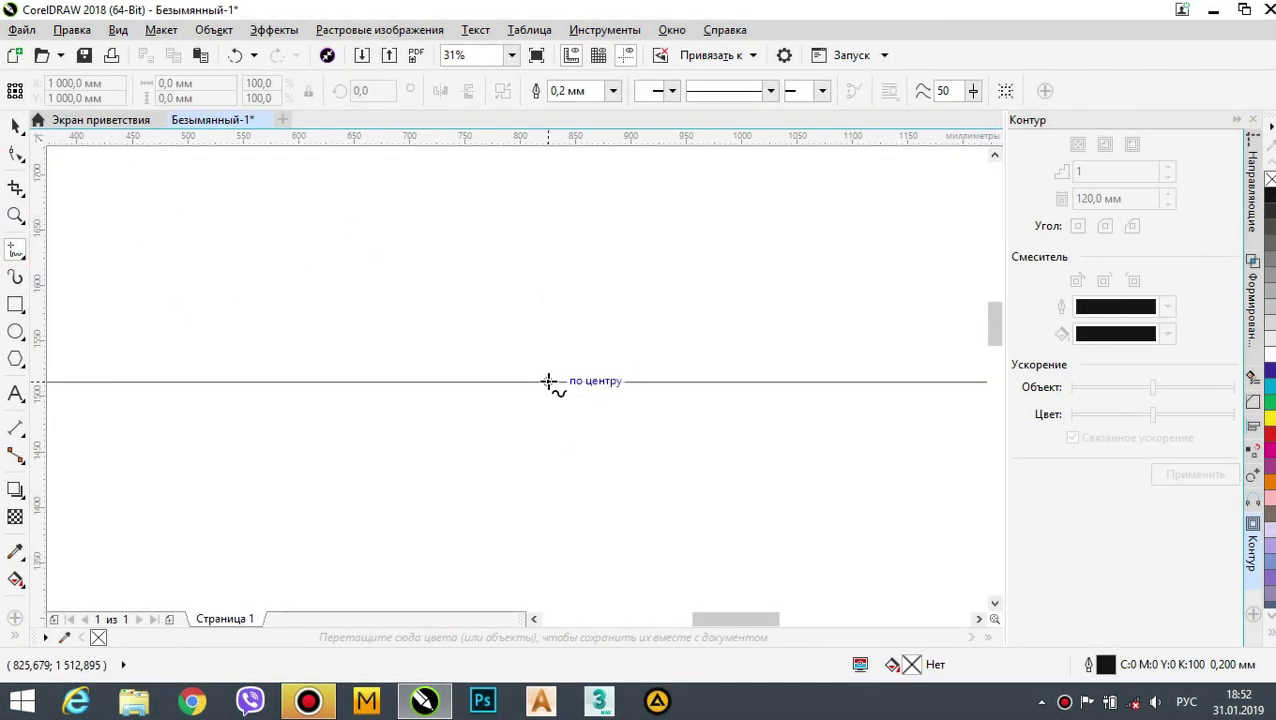
{"action": "mouse_move", "coordinate": [548, 381]}
{"action": "left_mouse_down"}
{"action": "mouse_move", "coordinate": [584, 262]}
{"action": "mouse_move", "coordinate": [570, 276]}
{"action": "mouse_move", "coordinate": [560, 232]}
{"action": "left_mouse_up"}
- Move the vertical line's rotation centre to its lower end and rotate the line by 75°
{"action": "left_click", "coordinate": [15, 125]}
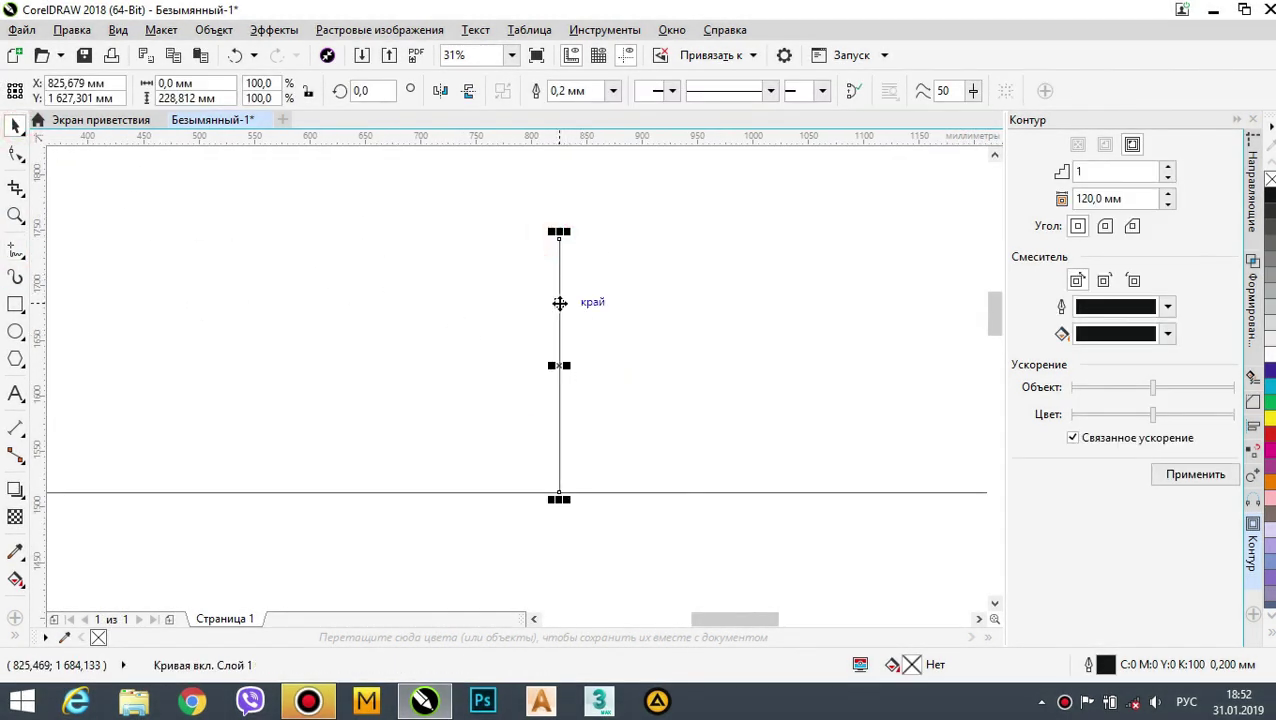
{"action": "left_click_drag", "start_coordinate": [560, 366], "coordinate": [559, 498]}
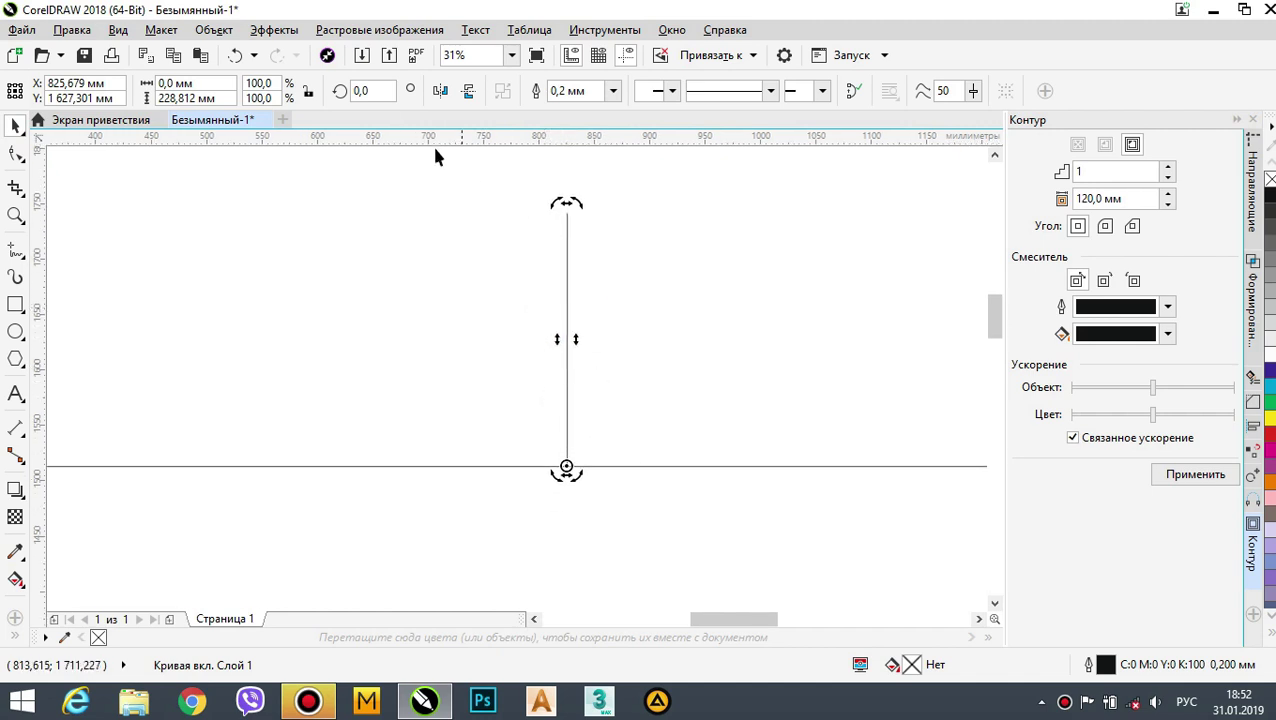
{"action": "left_click", "coordinate": [381, 90]}
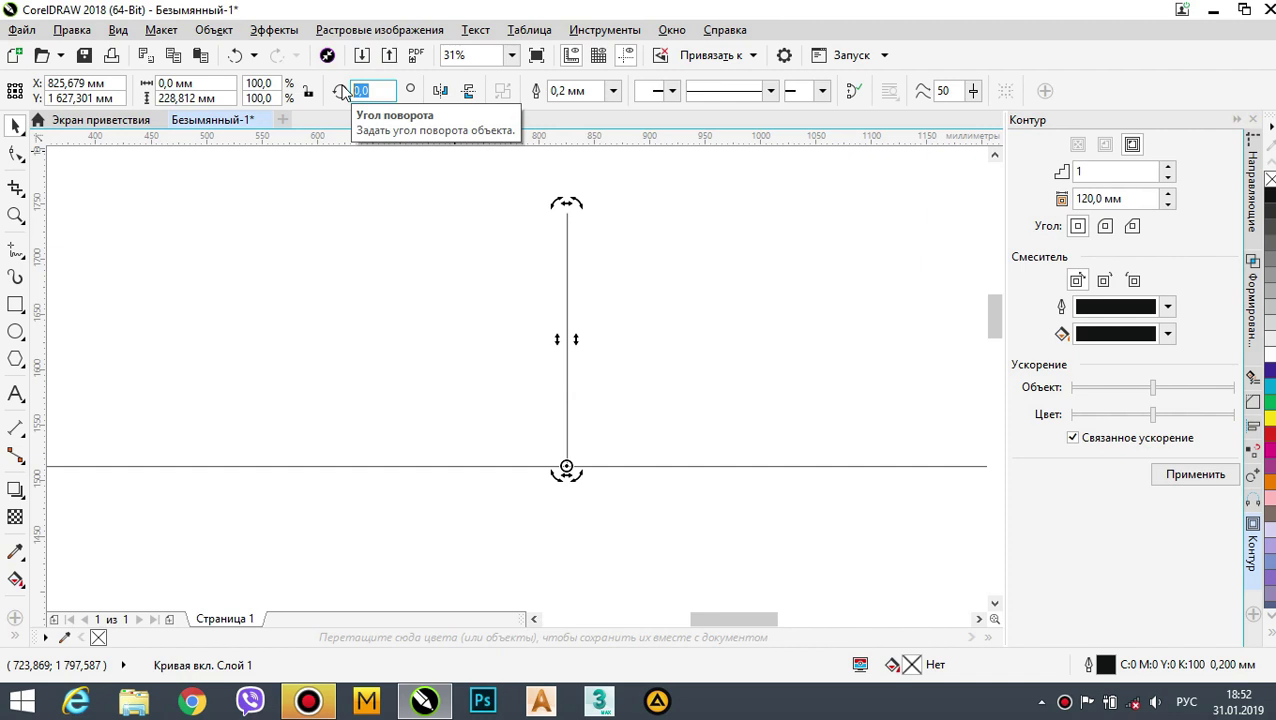
{"action": "type", "text": "75"}
{"action": "key", "text": "Return"}
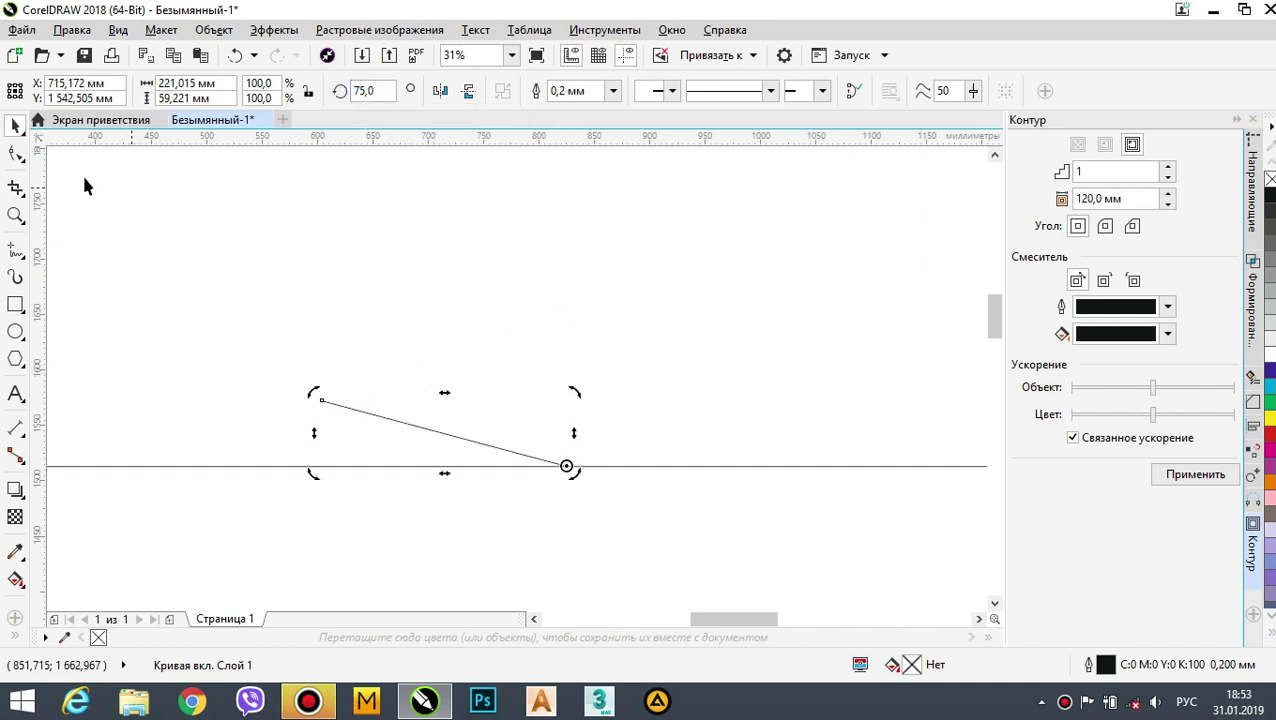
- Duplicate the slanted line, mirror the copy horizontally and join its lower end to the original's to form a V
{"action": "left_click", "coordinate": [533, 270]}
{"action": "left_click", "coordinate": [478, 440]}
{"action": "left_click", "coordinate": [441, 91]}
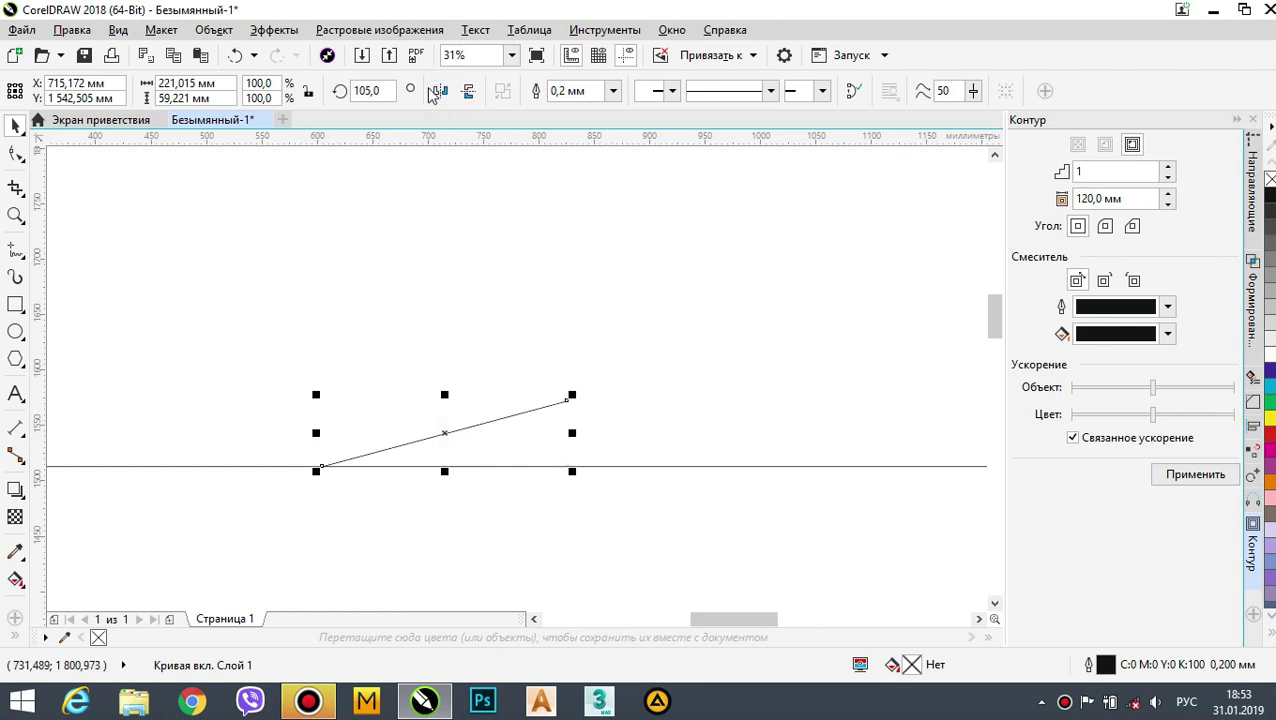
{"action": "left_click", "coordinate": [441, 91]}
{"action": "left_click_drag", "start_coordinate": [476, 442], "coordinate": [744, 437]}
{"action": "right_click", "coordinate": [744, 437]}
{"action": "left_click", "coordinate": [442, 92]}
{"action": "scroll", "coordinate": [595, 468], "scroll_direction": "up", "scroll_amount": 2}
{"action": "left_click_drag", "start_coordinate": [587, 454], "coordinate": [480, 453]}
- Delete the long horizontal line running through the V's vertex
{"action": "scroll", "coordinate": [510, 441], "scroll_direction": "down", "scroll_amount": 2}
{"action": "middle_click_drag", "start_coordinate": [512, 440], "coordinate": [568, 392]}
{"action": "left_click", "coordinate": [222, 420]}
{"action": "middle_click_drag", "start_coordinate": [259, 421], "coordinate": [289, 380]}
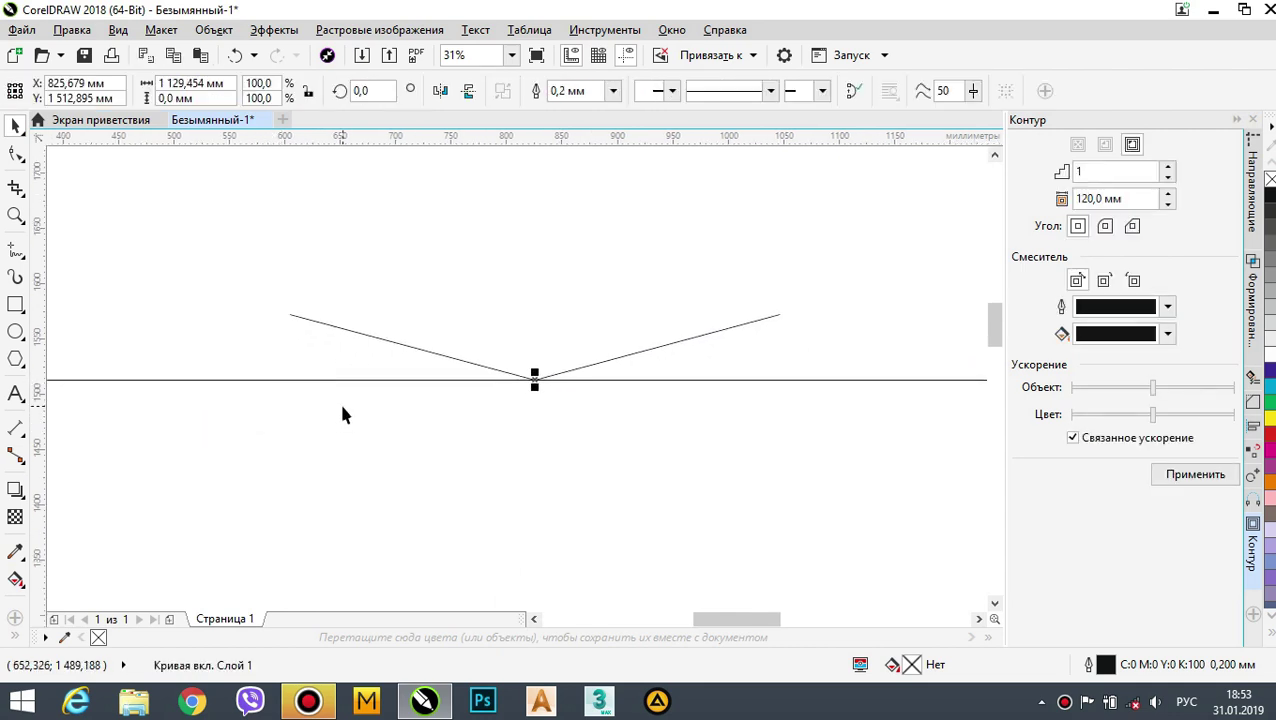
{"action": "double_click", "coordinate": [330, 381]}
{"action": "double_click", "coordinate": [343, 381]}
{"action": "left_click", "coordinate": [24, 126]}
{"action": "left_click", "coordinate": [376, 365]}
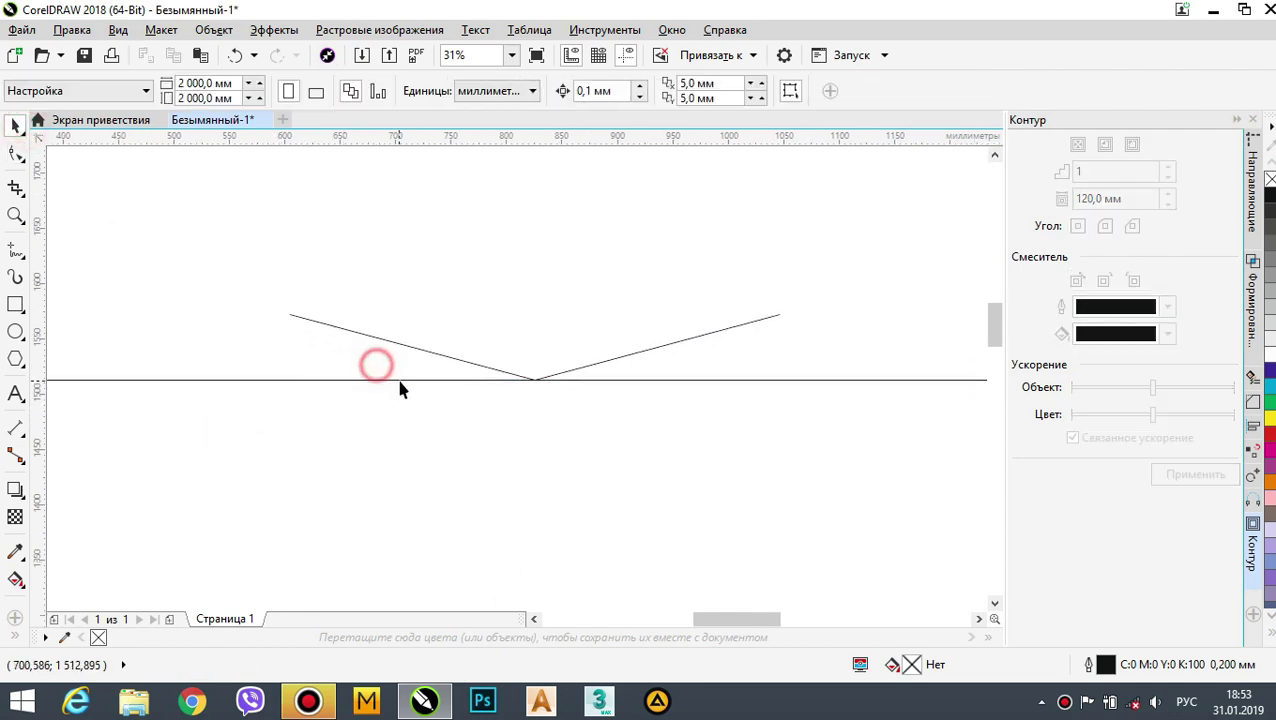
{"action": "left_click", "coordinate": [388, 381]}
{"action": "key", "text": "Delete"}
- Place a horizontal guideline just below the V's vertex at about 1499 mm
{"action": "left_click_drag", "start_coordinate": [393, 139], "coordinate": [380, 190]}
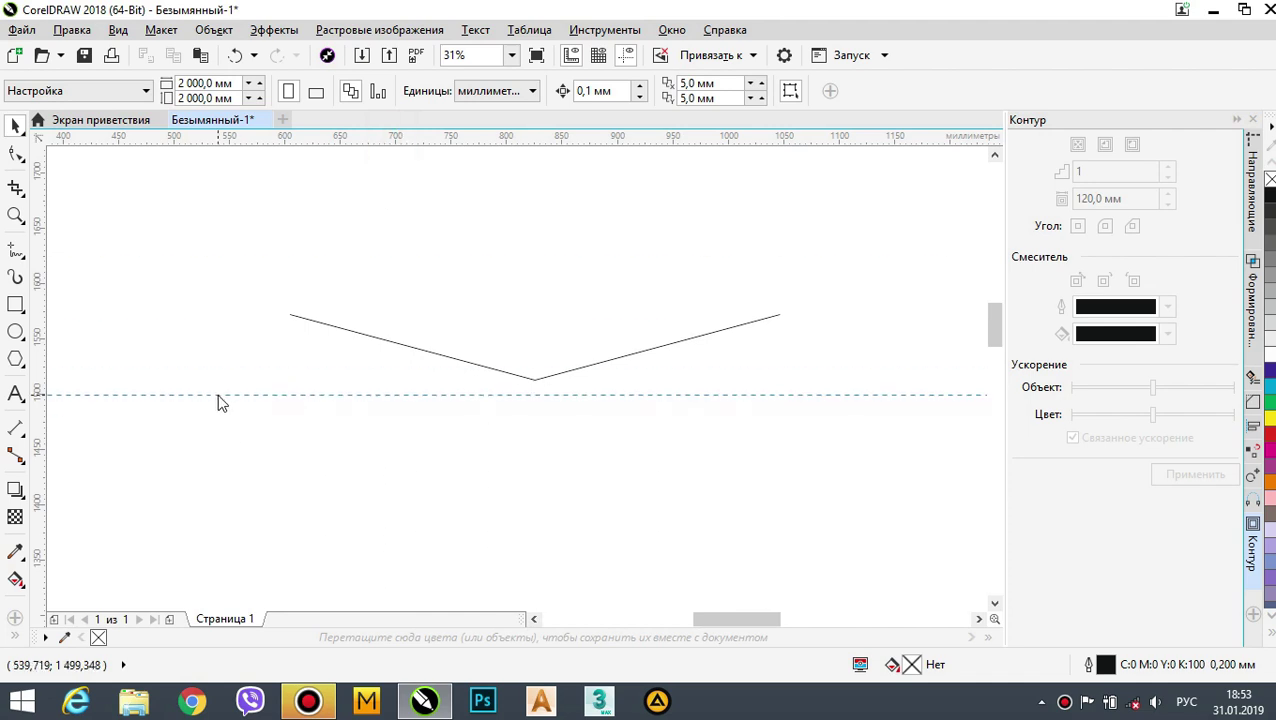
{"action": "left_click_drag", "start_coordinate": [222, 403], "coordinate": [219, 394]}
{"action": "left_click", "coordinate": [367, 395]}
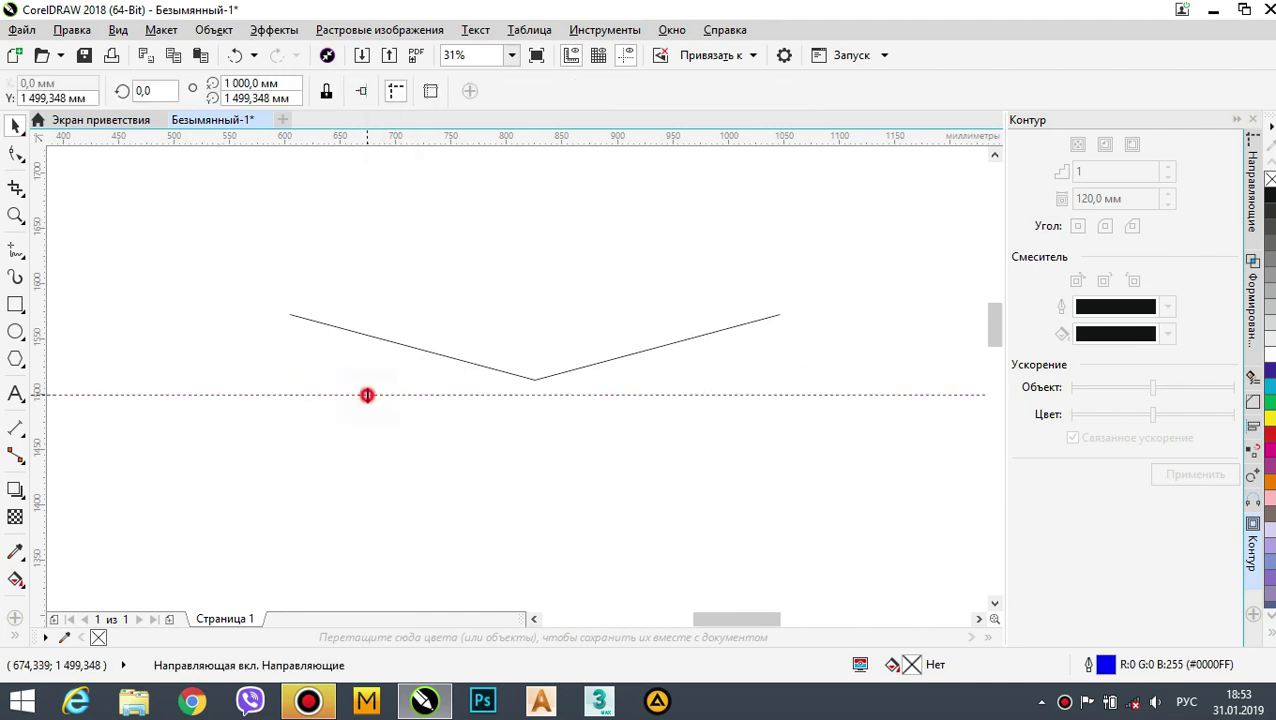
- Add a horizontal guideline at Y 1500 mm
{"action": "left_click", "coordinate": [1237, 120]}
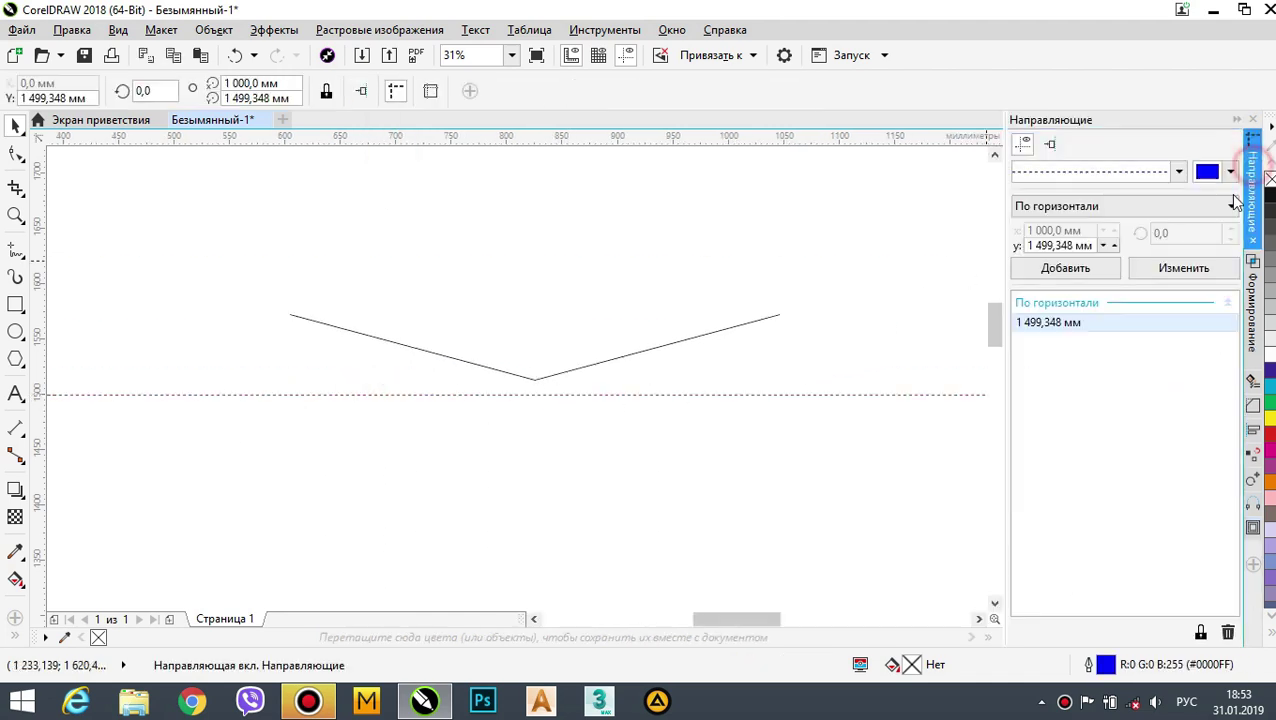
{"action": "triple_click", "coordinate": [1092, 245]}
{"action": "type", "text": "1500"}
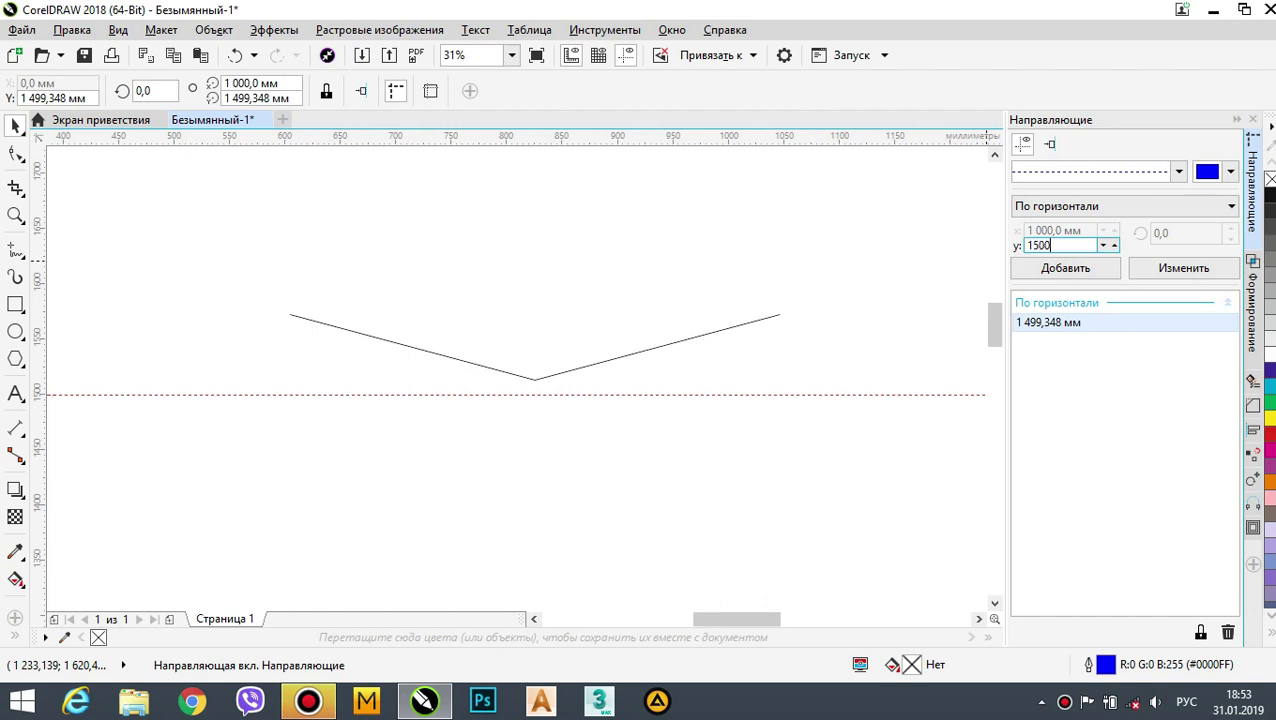
{"action": "left_click", "coordinate": [1094, 268]}
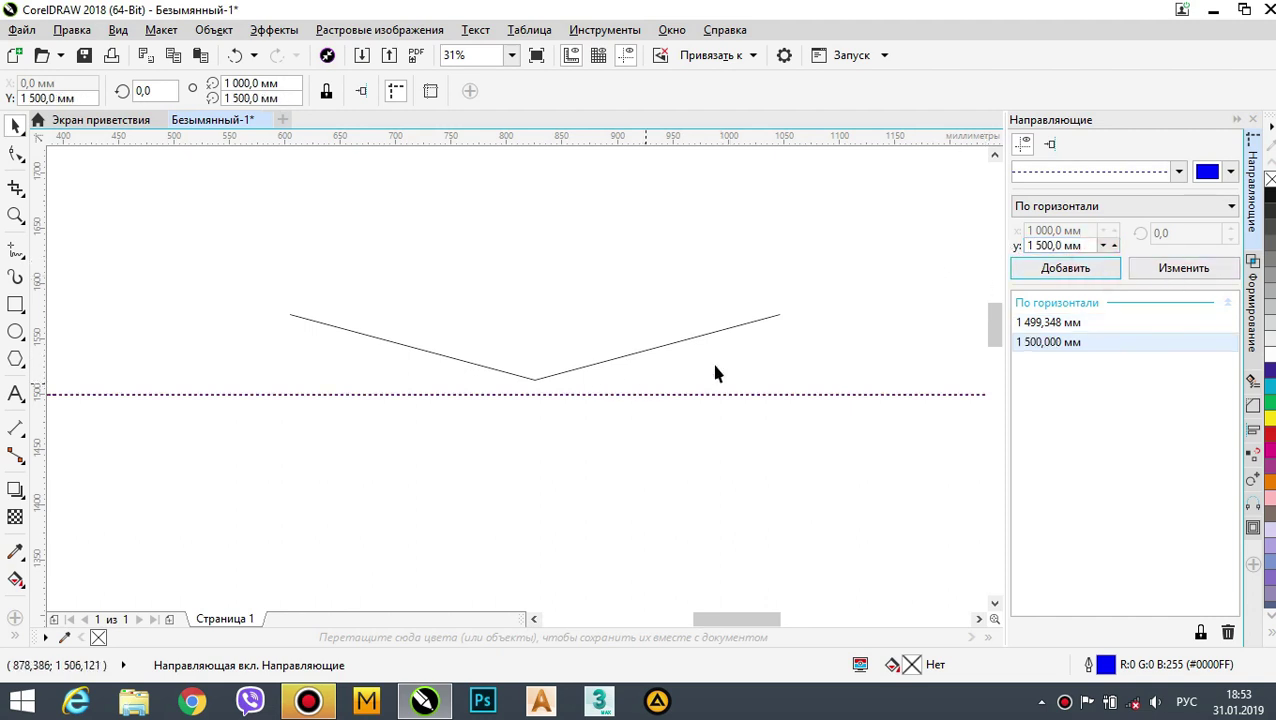
{"action": "left_click", "coordinate": [1162, 268]}
- Delete the freehand-placed guideline just below the 1500 mm one
{"action": "scroll", "coordinate": [526, 396], "scroll_direction": "up", "scroll_amount": 2}
{"action": "scroll", "coordinate": [526, 396], "scroll_direction": "up", "scroll_amount": 1}
{"action": "left_click", "coordinate": [584, 391]}
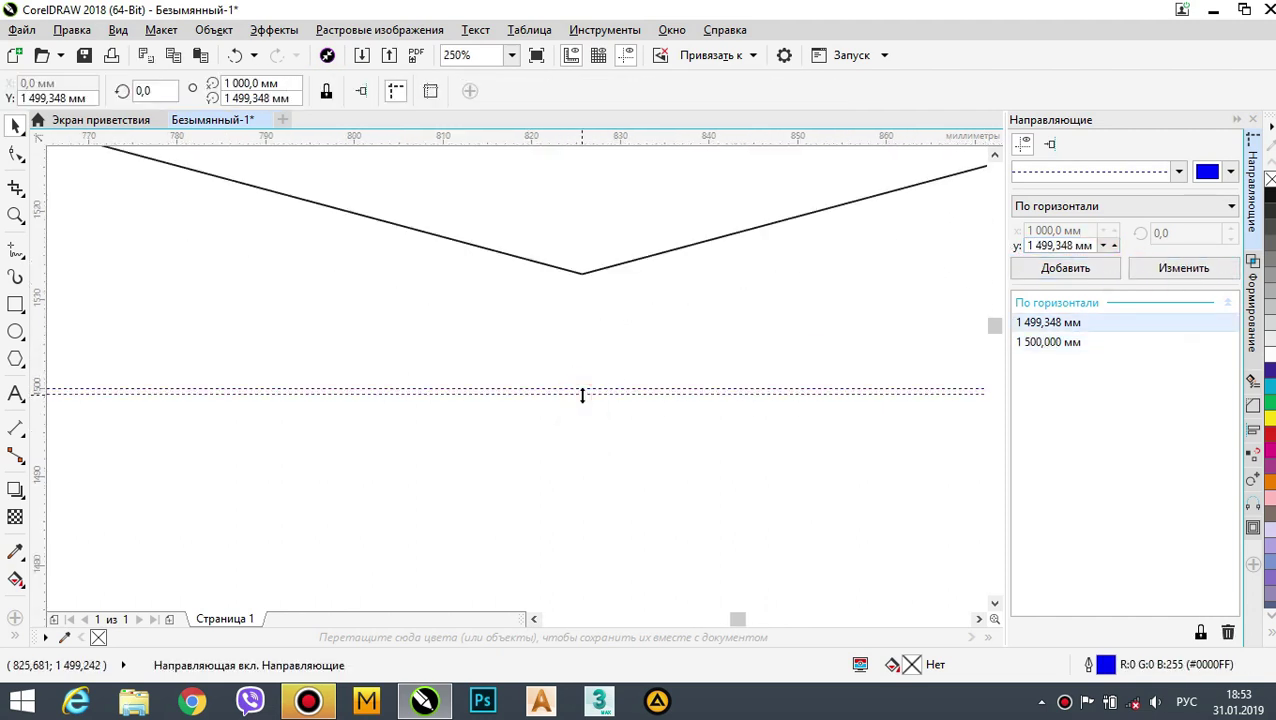
{"action": "key", "text": "Delete"}
{"action": "left_click", "coordinate": [587, 389]}
{"action": "scroll", "coordinate": [600, 330], "scroll_direction": "down", "scroll_amount": 3}
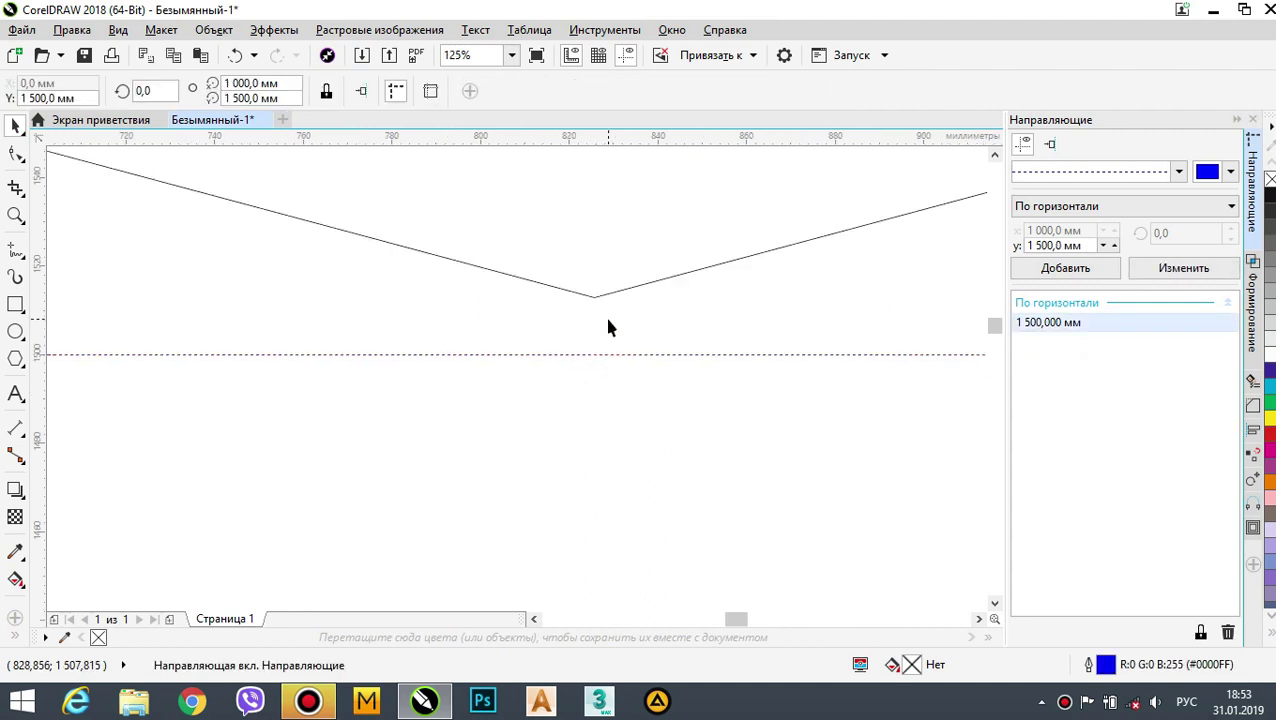
{"action": "scroll", "coordinate": [606, 350], "scroll_direction": "down", "scroll_amount": 2}
{"action": "scroll", "coordinate": [598, 362], "scroll_direction": "up", "scroll_amount": 2}
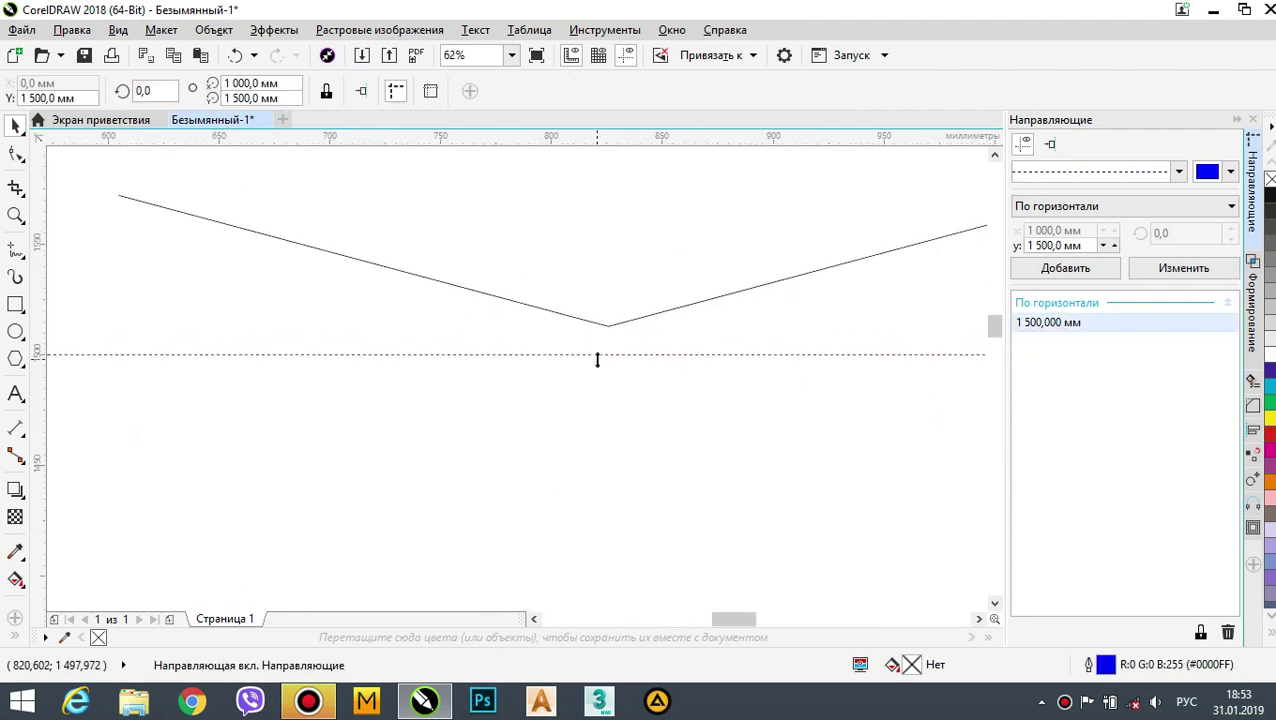
{"action": "scroll", "coordinate": [598, 362], "scroll_direction": "up", "scroll_amount": 1}
{"action": "left_click", "coordinate": [615, 325]}
{"action": "scroll", "coordinate": [554, 335], "scroll_direction": "up", "scroll_amount": 1}
{"action": "left_click", "coordinate": [638, 322]}
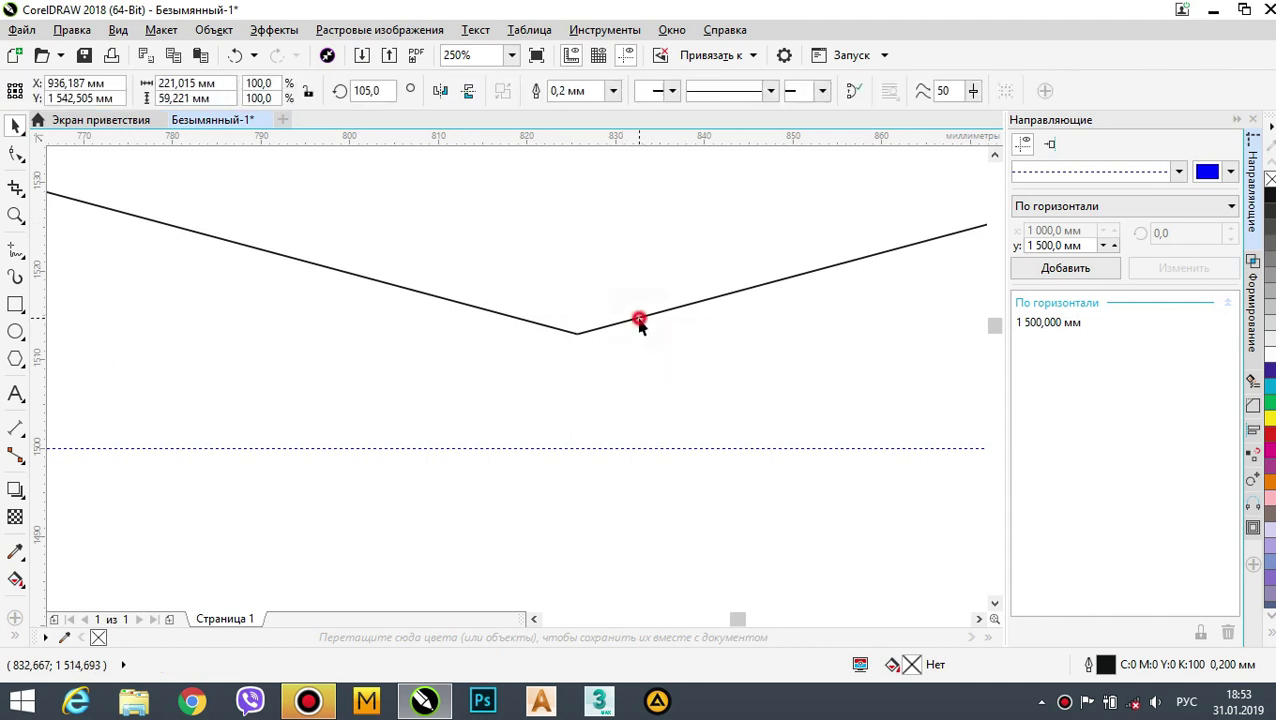
{"action": "left_click", "coordinate": [533, 319]}
{"action": "scroll", "coordinate": [601, 336], "scroll_direction": "down", "scroll_amount": 2}
{"action": "left_click", "coordinate": [231, 222]}
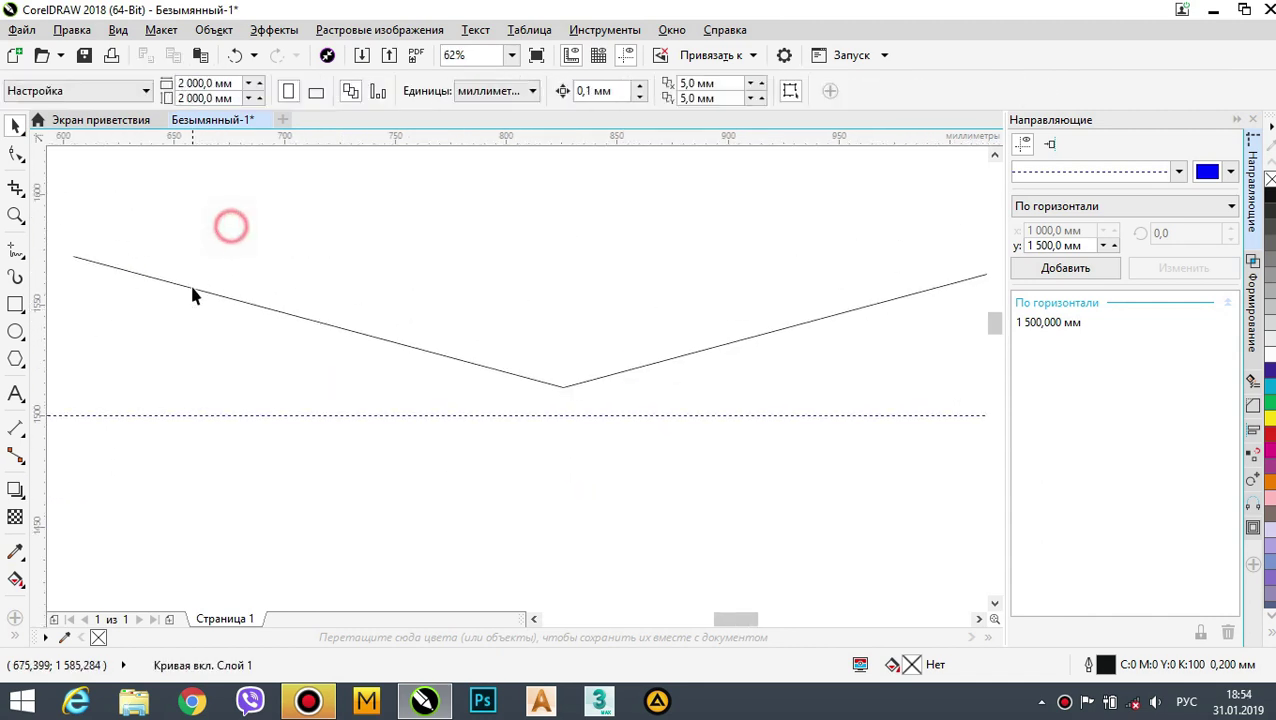
- Shorten both arms of the V by moving their outer end nodes toward the vertex, making it about 50 mm wide
{"action": "left_click", "coordinate": [85, 262]}
{"action": "double_click", "coordinate": [75, 256]}
{"action": "left_click_drag", "start_coordinate": [250, 315], "coordinate": [510, 375]}
{"action": "left_click", "coordinate": [686, 352]}
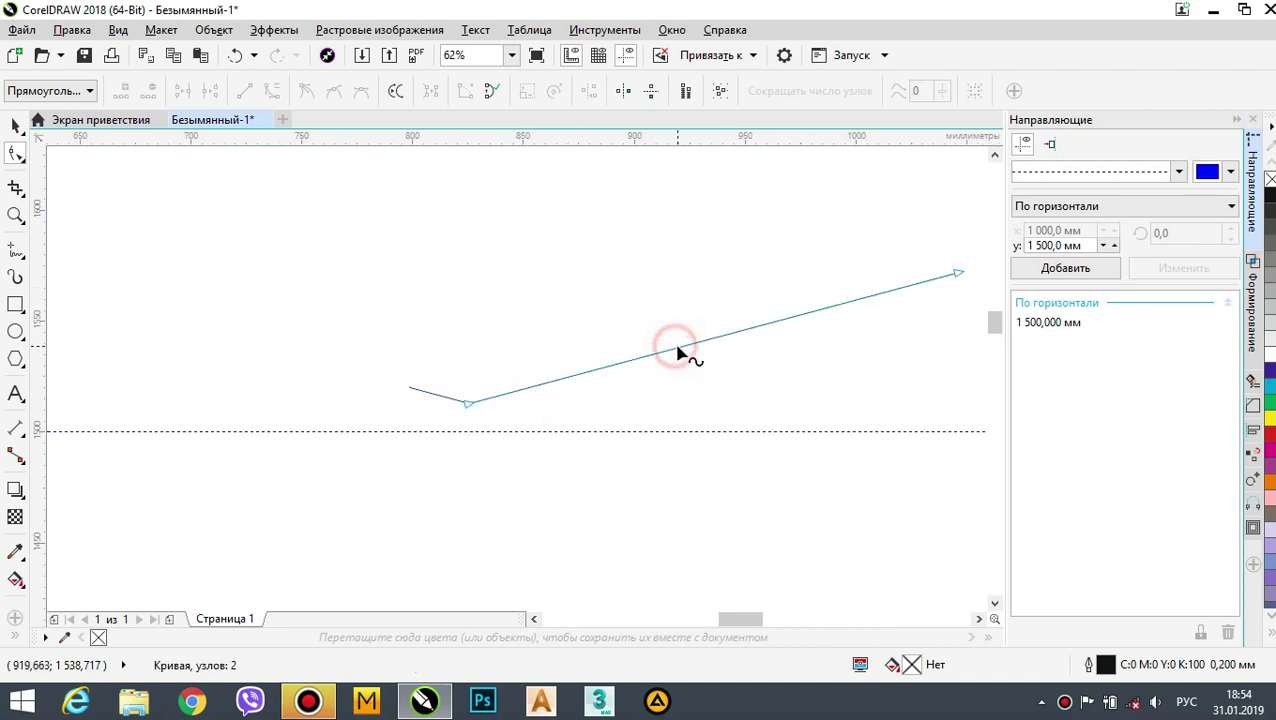
{"action": "left_click_drag", "start_coordinate": [957, 276], "coordinate": [518, 397]}
{"action": "scroll", "coordinate": [470, 400], "scroll_direction": "up", "scroll_amount": 2}
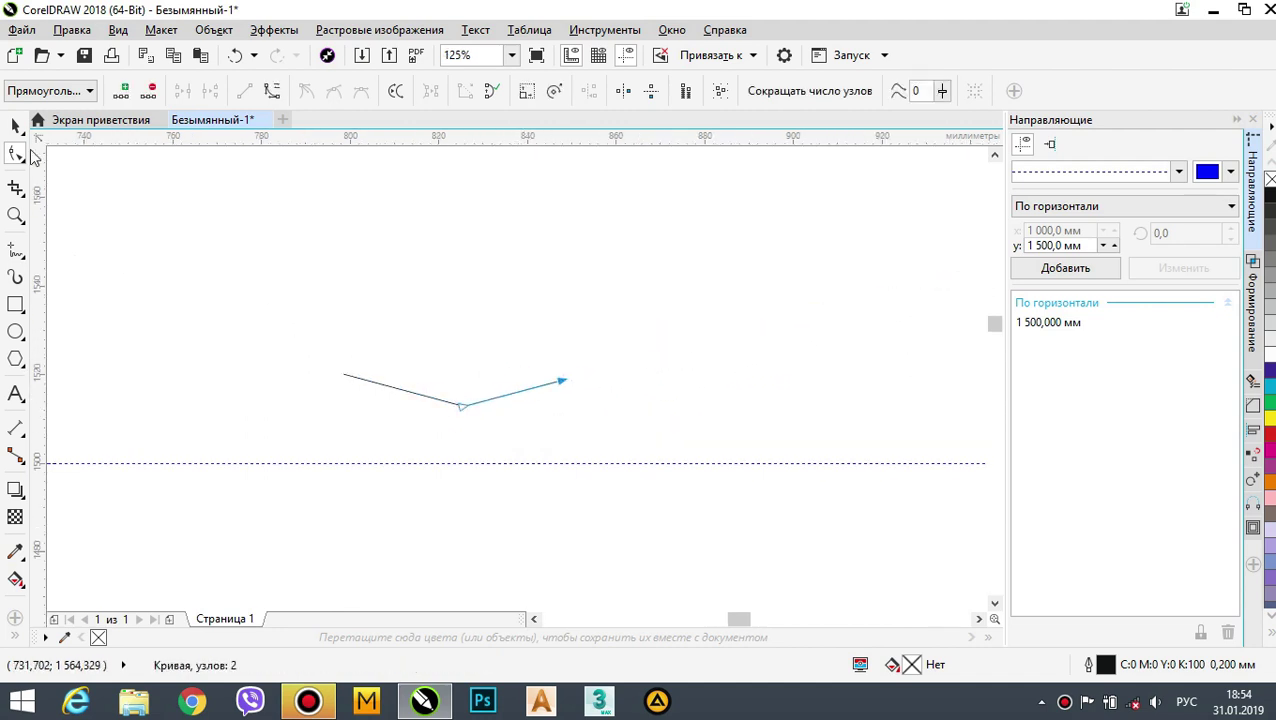
- Select both arms of the V and weld them into one curve
{"action": "left_click", "coordinate": [335, 341]}
{"action": "left_click", "coordinate": [15, 125]}
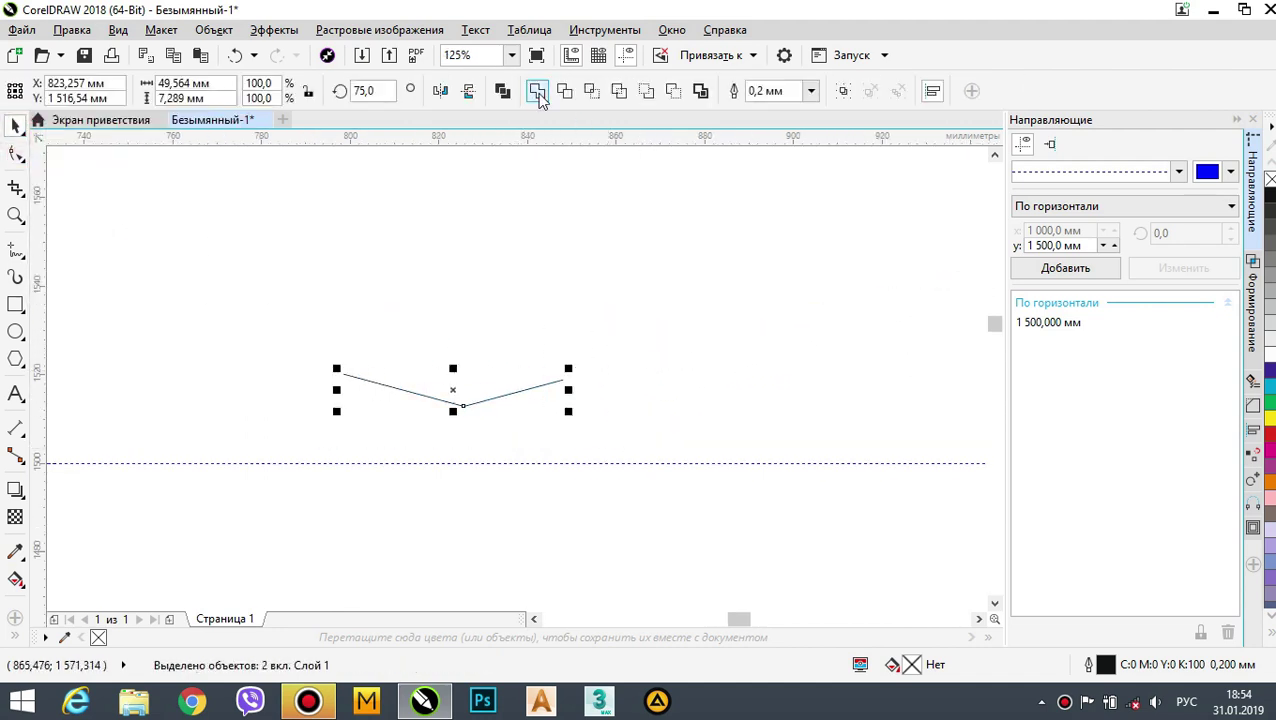
{"action": "left_click", "coordinate": [539, 93]}
{"action": "left_click", "coordinate": [495, 345]}
- Move the V down so its vertex sits just above the 1500 mm guideline
{"action": "middle_click_drag", "start_coordinate": [486, 388], "coordinate": [537, 351]}
{"action": "left_click", "coordinate": [535, 359]}
{"action": "scroll", "coordinate": [518, 373], "scroll_direction": "up", "scroll_amount": 2}
{"action": "left_click_drag", "start_coordinate": [533, 352], "coordinate": [521, 557]}
{"action": "middle_click_drag", "start_coordinate": [521, 557], "coordinate": [561, 370]}
{"action": "scroll", "coordinate": [550, 362], "scroll_direction": "down", "scroll_amount": 2}
{"action": "scroll", "coordinate": [588, 378], "scroll_direction": "up", "scroll_amount": 2}
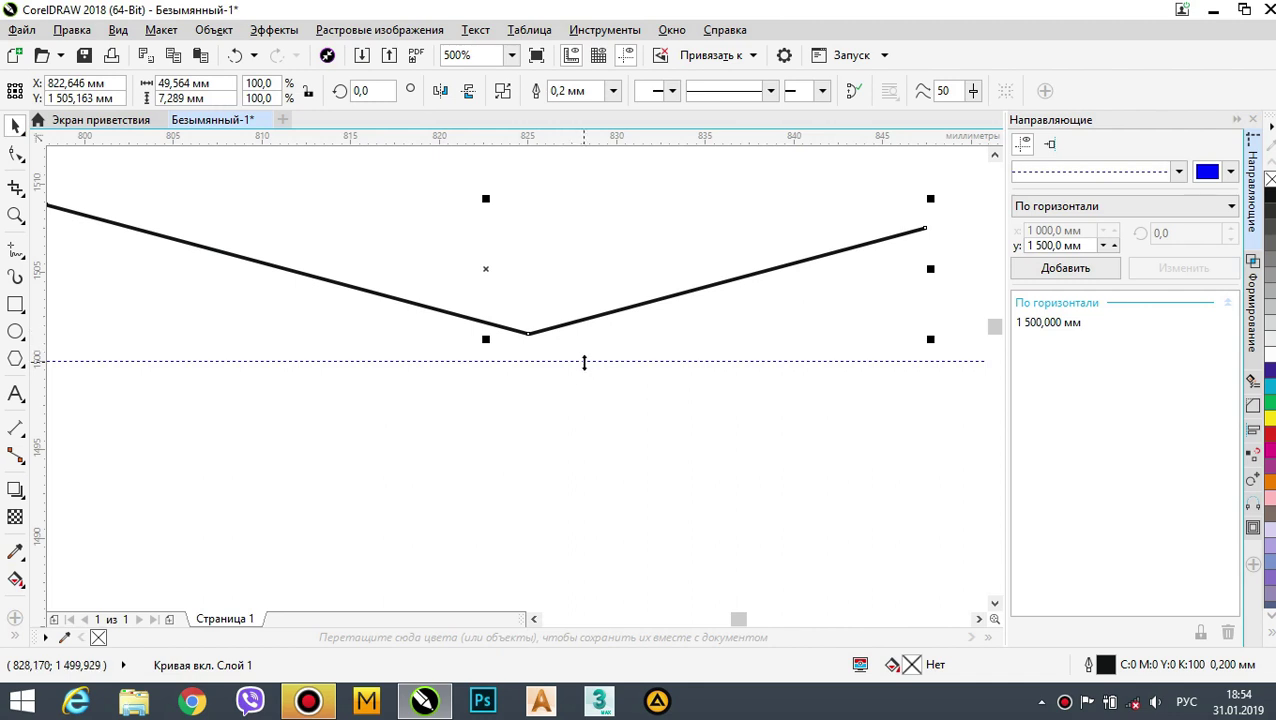
- Add a second horizontal guideline at Y 1506 mm
{"action": "key", "text": "BackSpace"}
{"action": "type", "text": "6"}
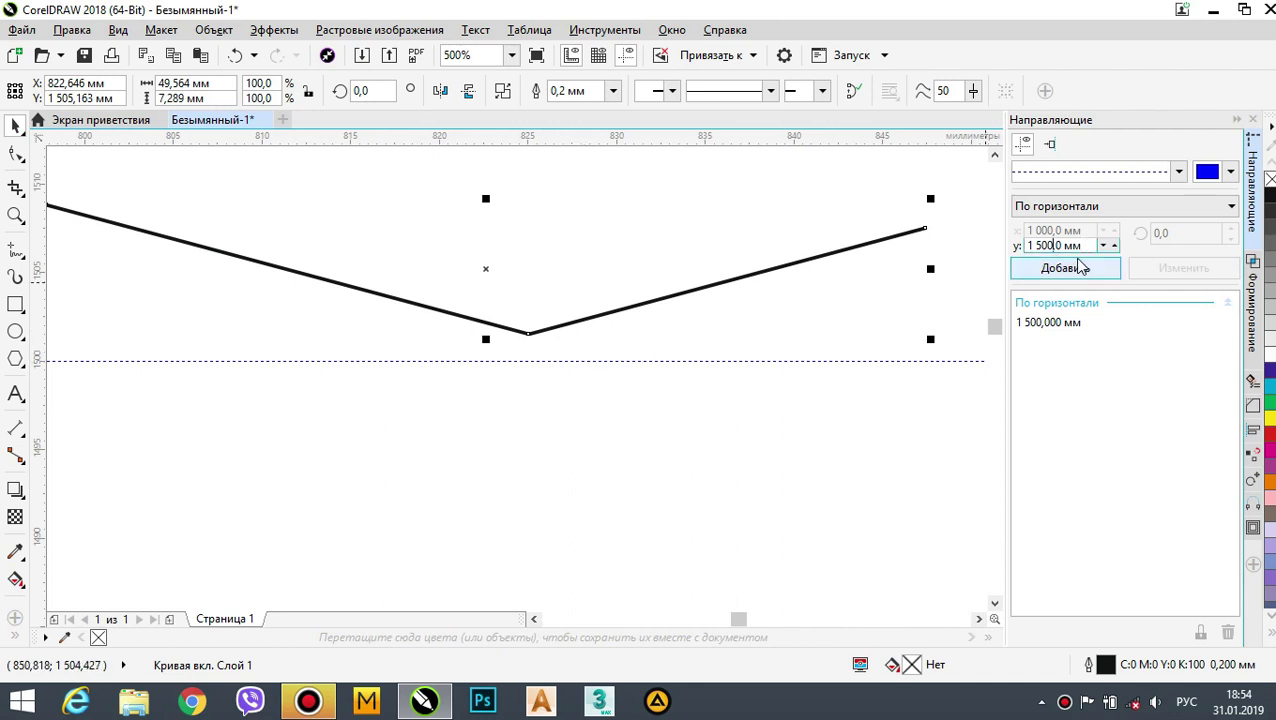
{"action": "left_click", "coordinate": [1080, 270]}
- Place the V's vertex on the 1500 mm guideline and turn on snapping to guidelines
{"action": "left_click_drag", "start_coordinate": [564, 324], "coordinate": [544, 364]}
{"action": "scroll", "coordinate": [535, 360], "scroll_direction": "up", "scroll_amount": 1}
{"action": "left_click", "coordinate": [755, 55]}
{"action": "left_click", "coordinate": [691, 140]}
{"action": "scroll", "coordinate": [550, 350], "scroll_direction": "down", "scroll_amount": 3}
{"action": "scroll", "coordinate": [632, 327], "scroll_direction": "up", "scroll_amount": 1}
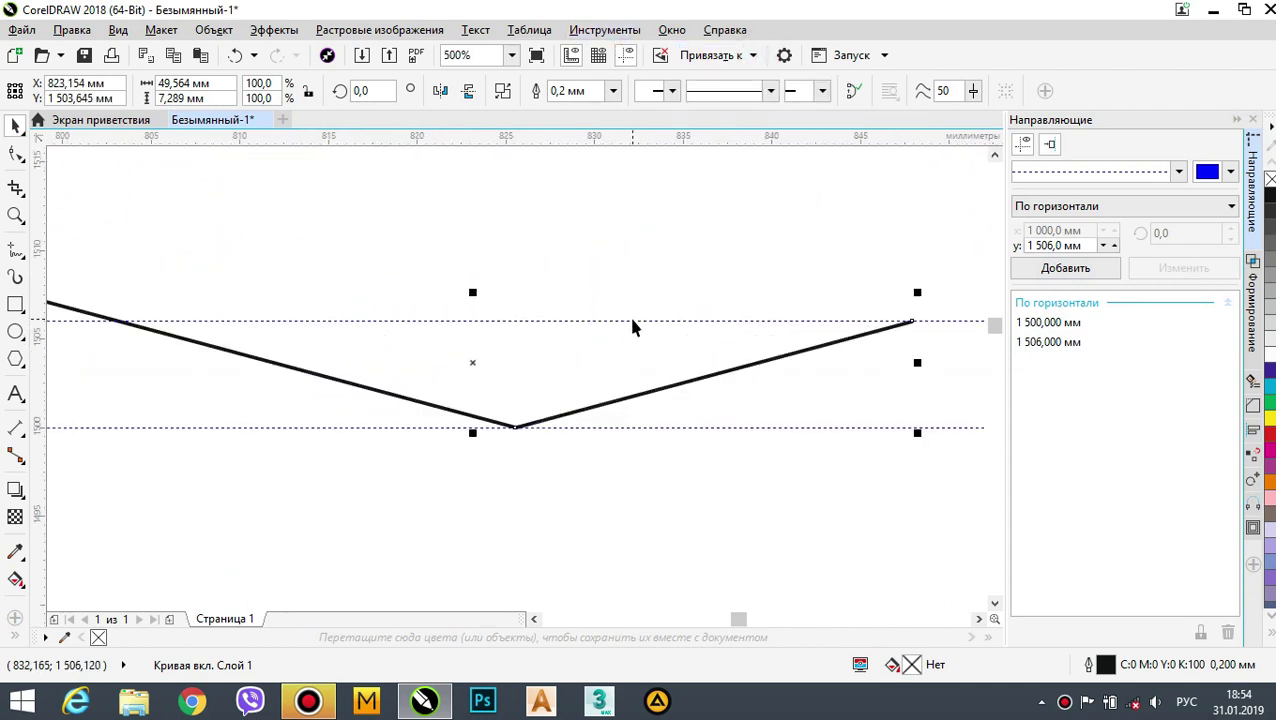
- Extend the V's right arm past the 1506 mm guideline by moving its end node outward
{"action": "scroll", "coordinate": [473, 285], "scroll_direction": "right", "scroll_amount": 2}
{"action": "key", "text": "F10"}
{"action": "left_click_drag", "start_coordinate": [818, 314], "coordinate": [869, 286]}
{"action": "scroll", "coordinate": [436, 316], "scroll_direction": "left", "scroll_amount": 2}
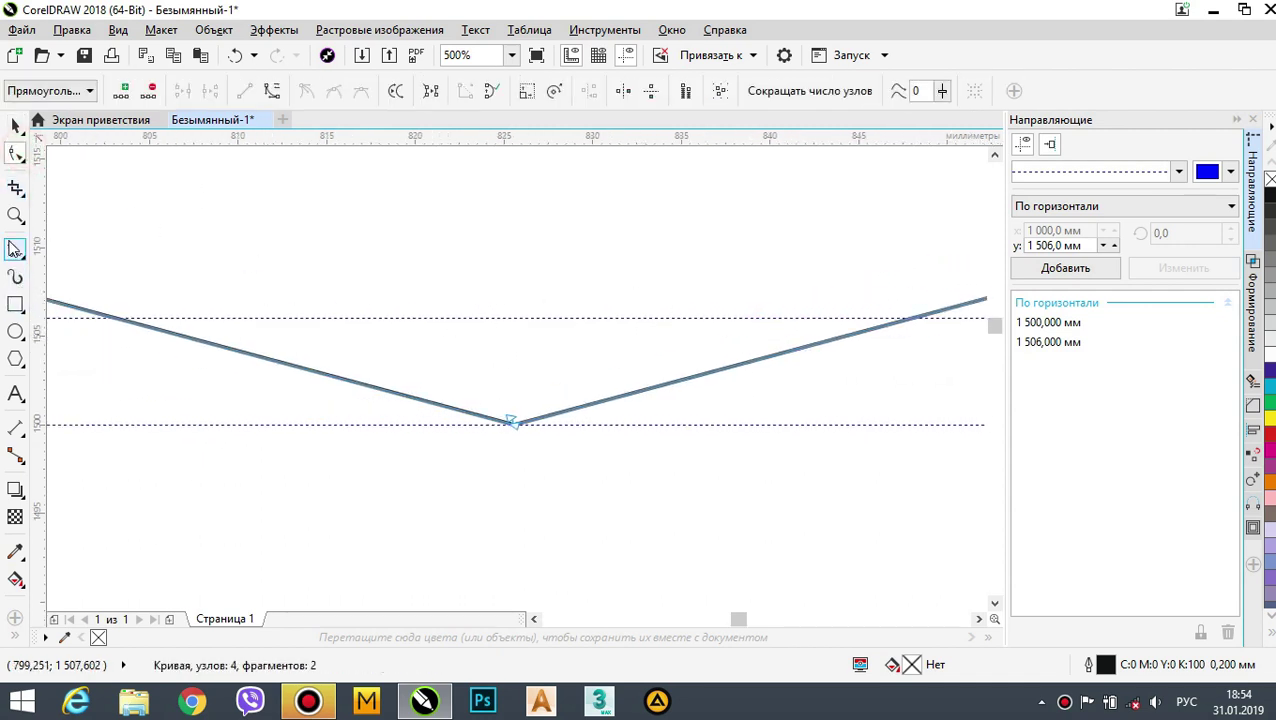
- Draw a horizontal line about 44.8 mm long along the 1506 mm guideline between the V's two arms
{"action": "left_click", "coordinate": [14, 250]}
{"action": "middle_click_drag", "start_coordinate": [126, 325], "coordinate": [142, 326]}
{"action": "mouse_move", "coordinate": [131, 321]}
{"action": "left_mouse_down"}
{"action": "mouse_move", "coordinate": [456, 356]}
{"action": "mouse_move", "coordinate": [919, 318]}
{"action": "left_mouse_up"}
{"action": "key", "text": "ctrl+z"}
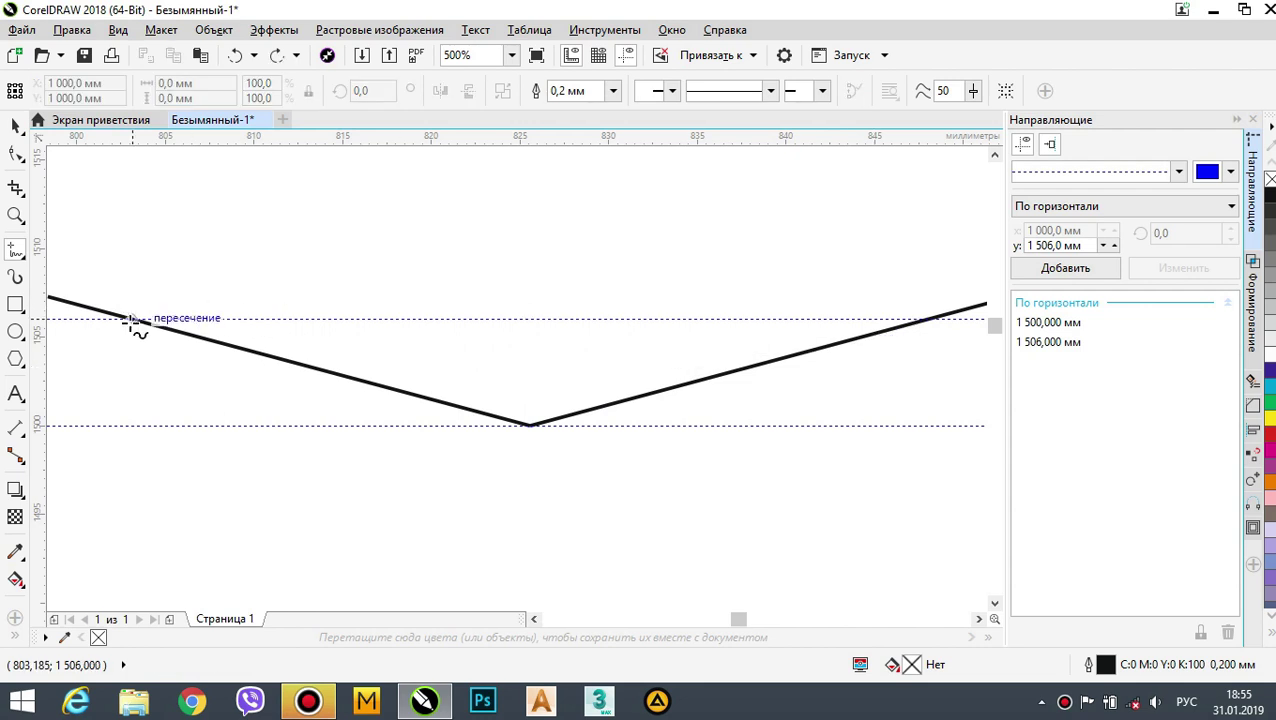
{"action": "left_click", "coordinate": [131, 321]}
{"action": "left_click", "coordinate": [934, 319]}
{"action": "right_click", "coordinate": [663, 347]}
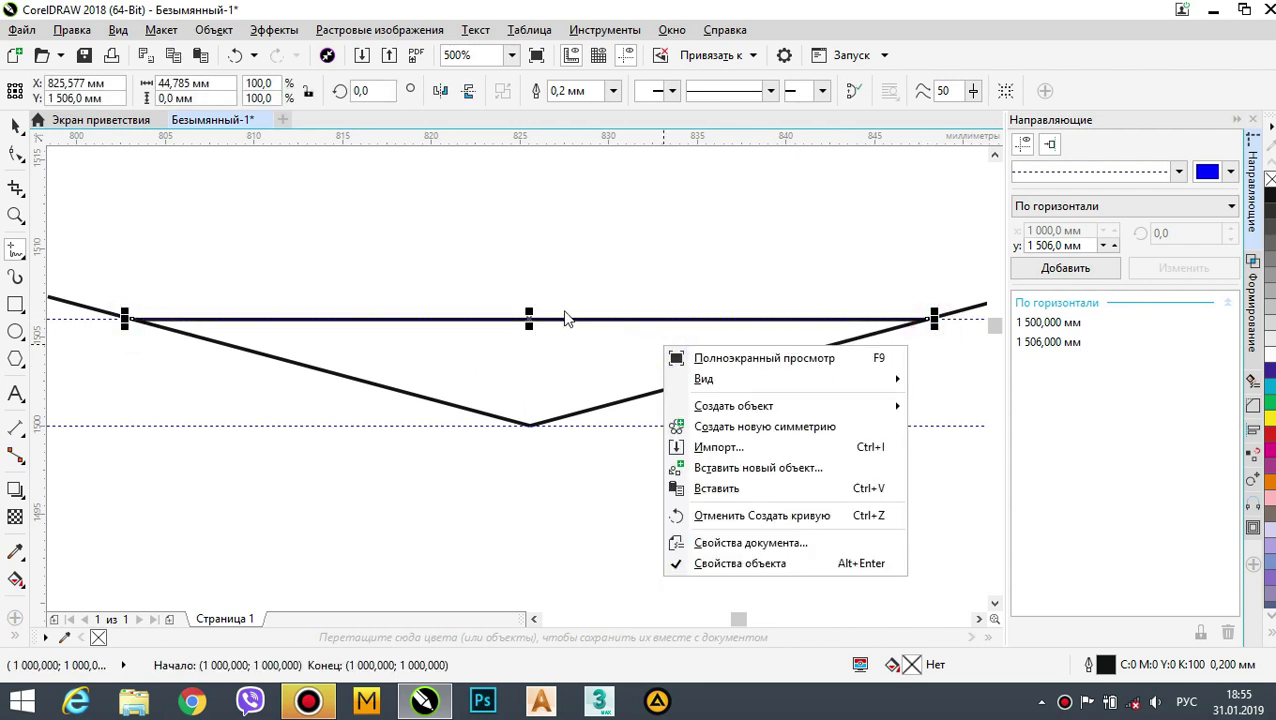
- Move the horizontal line below the V and read its width
{"action": "scroll", "coordinate": [570, 236], "scroll_direction": "down", "scroll_amount": 2}
{"action": "key", "text": "space"}
{"action": "left_click_drag", "start_coordinate": [558, 276], "coordinate": [582, 465]}
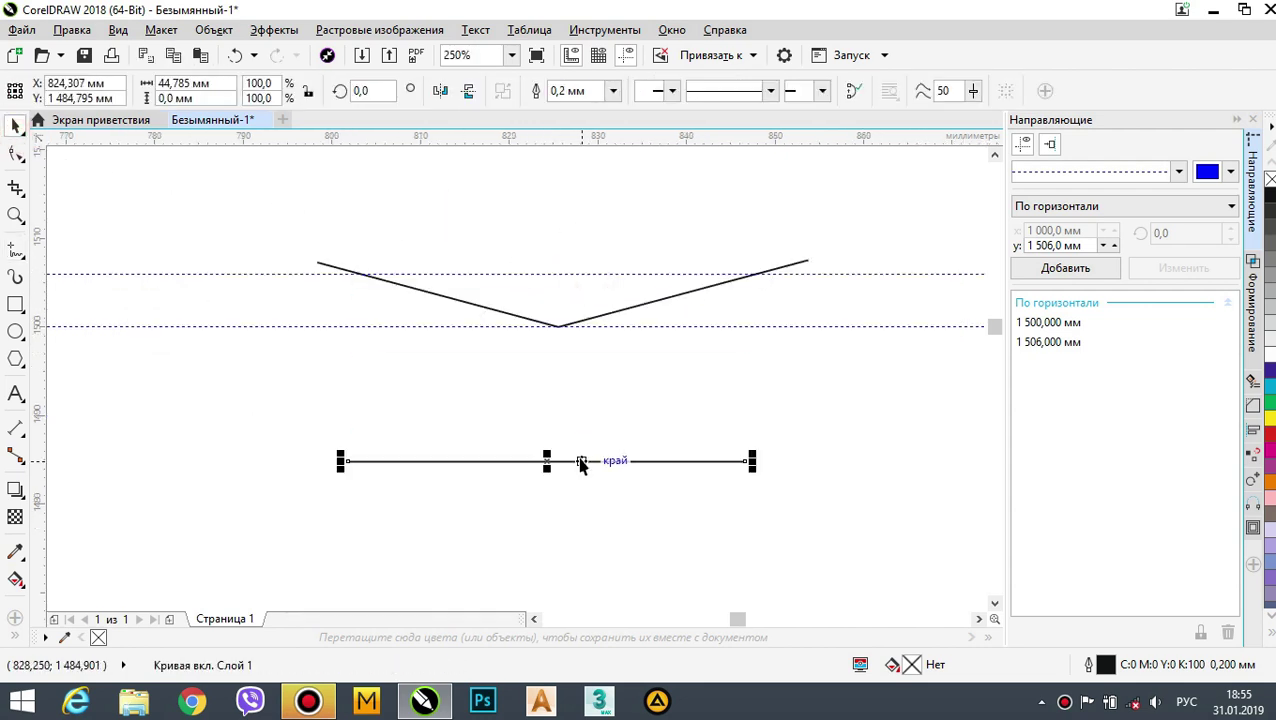
{"action": "left_click", "coordinate": [592, 461]}
{"action": "left_click", "coordinate": [205, 83]}
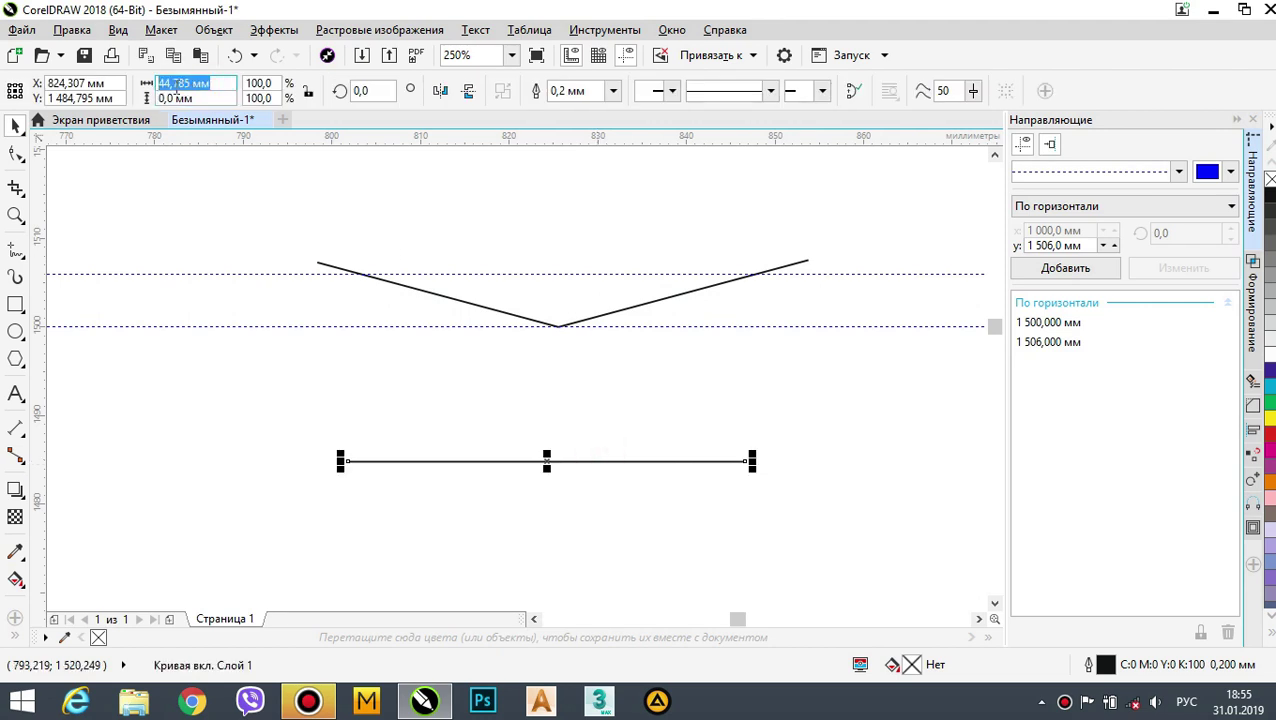
- Delete the V profile with the measuring line, and remove both horizontal guidelines
{"action": "scroll", "coordinate": [475, 290], "scroll_direction": "down", "scroll_amount": 1}
{"action": "scroll", "coordinate": [473, 284], "scroll_direction": "down", "scroll_amount": 3}
{"action": "left_click_drag", "start_coordinate": [424, 248], "coordinate": [602, 352]}
{"action": "key", "text": "Delete"}
{"action": "left_click", "coordinate": [621, 306]}
{"action": "key", "text": "Delete"}
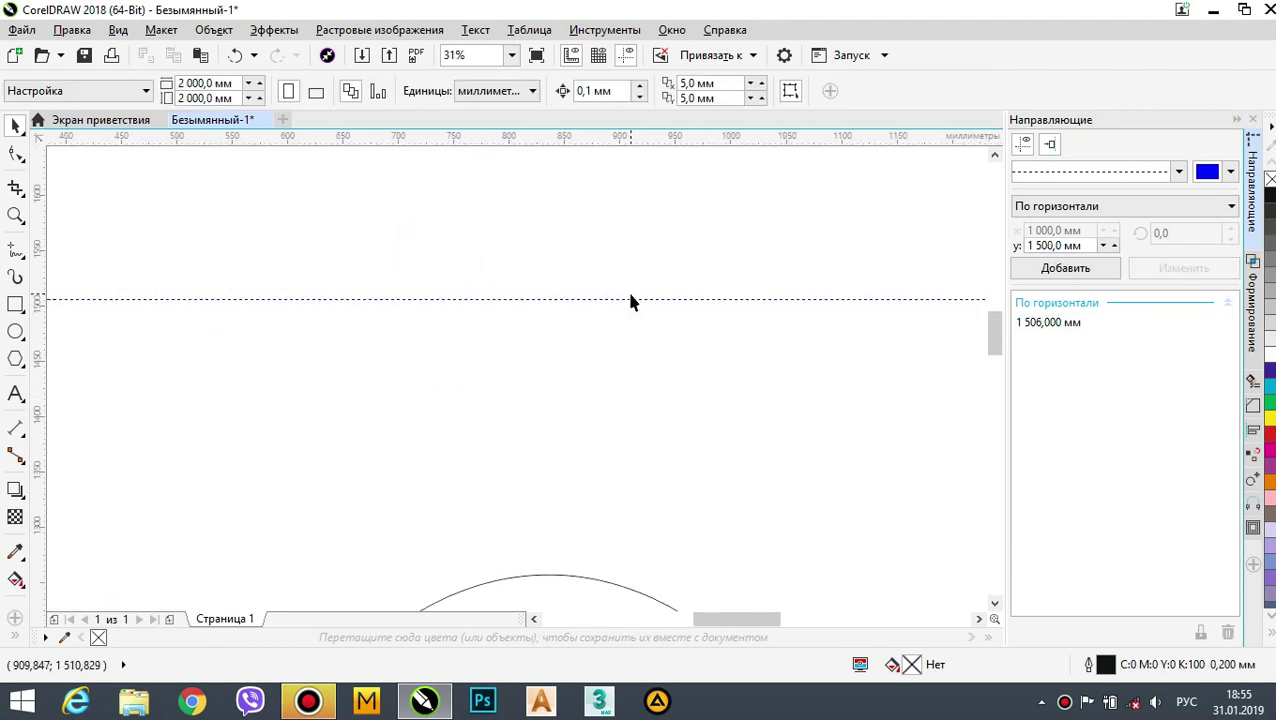
{"action": "left_click", "coordinate": [629, 298]}
{"action": "key", "text": "Delete"}
{"action": "scroll", "coordinate": [590, 400], "scroll_direction": "down", "scroll_amount": 2}
{"action": "right_click", "coordinate": [815, 289]}
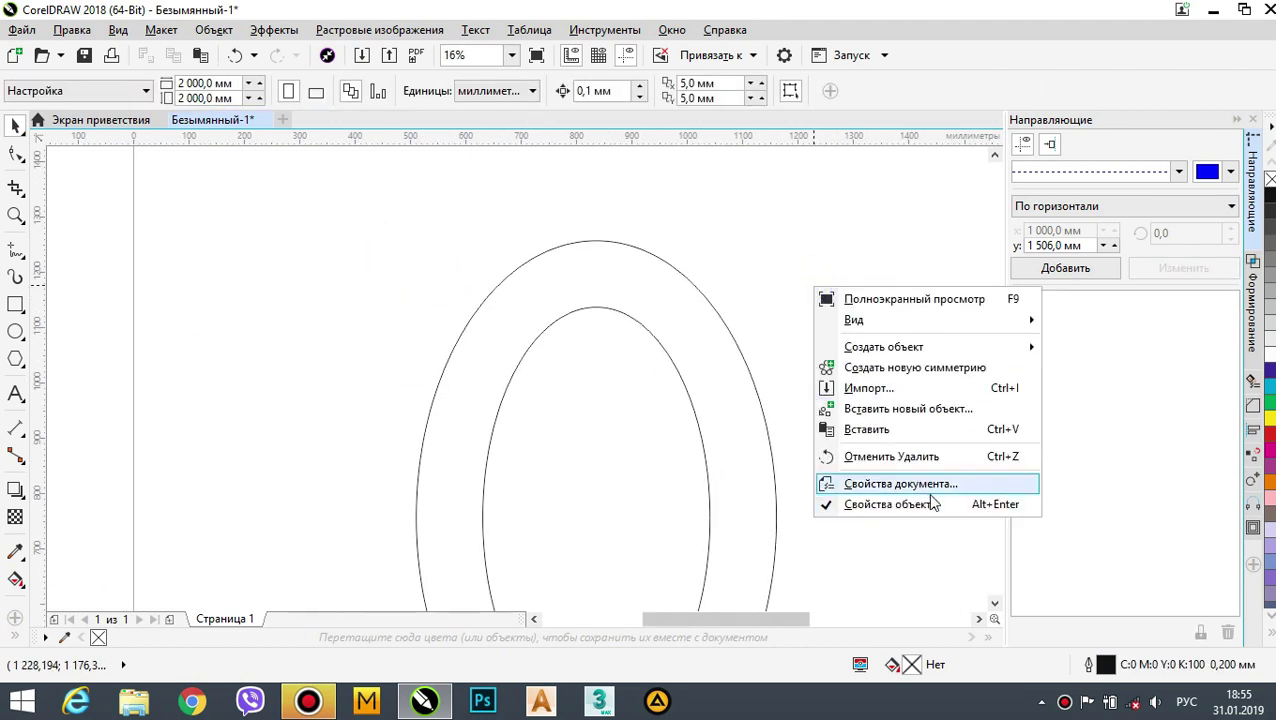
{"action": "left_click", "coordinate": [900, 484]}
{"action": "key", "text": "Escape"}
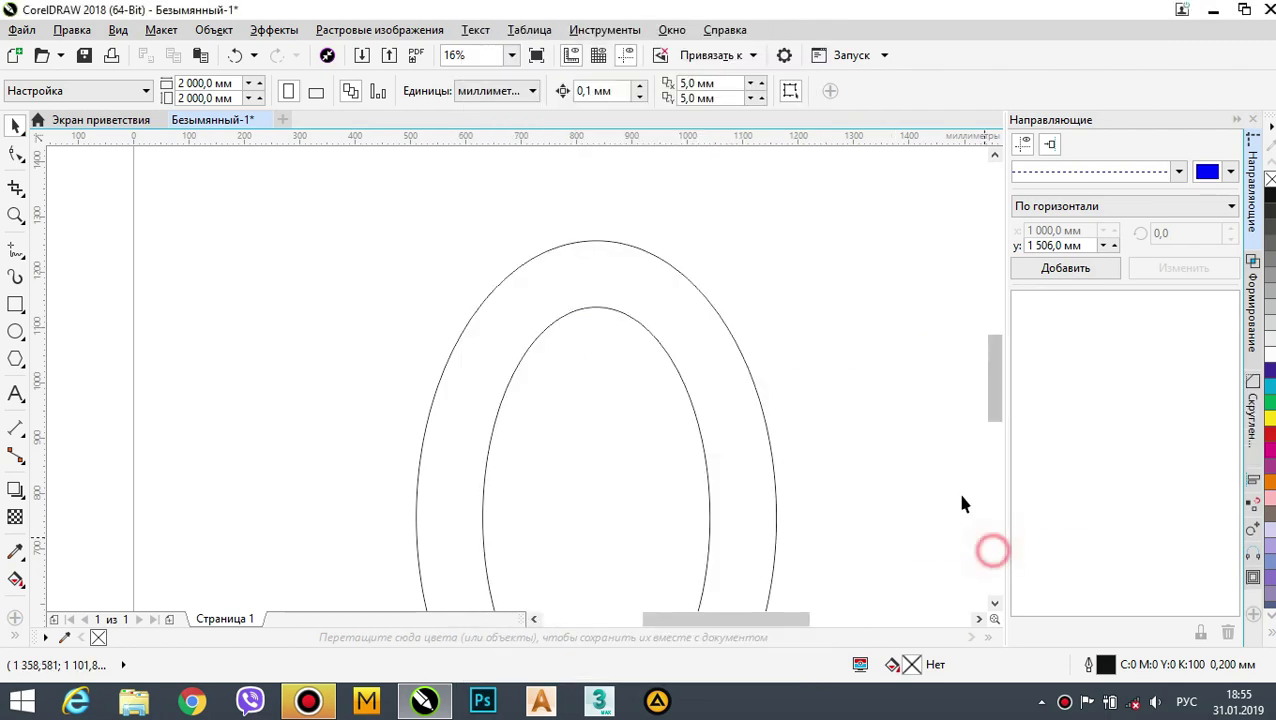
- Set the document's default outline width for graphic objects to 45 mm and collapse the object properties
{"action": "right_click", "coordinate": [847, 340]}
{"action": "left_click", "coordinate": [969, 558]}
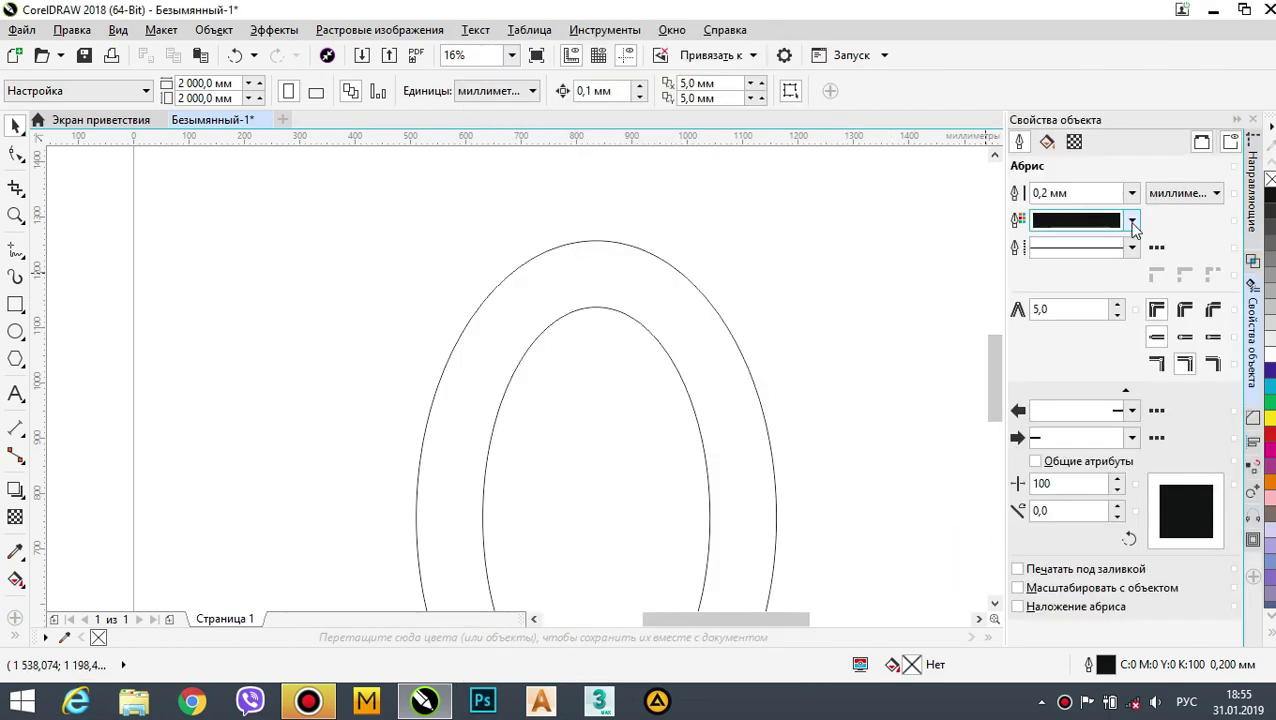
{"action": "left_click", "coordinate": [1131, 193]}
{"action": "left_click", "coordinate": [1085, 192]}
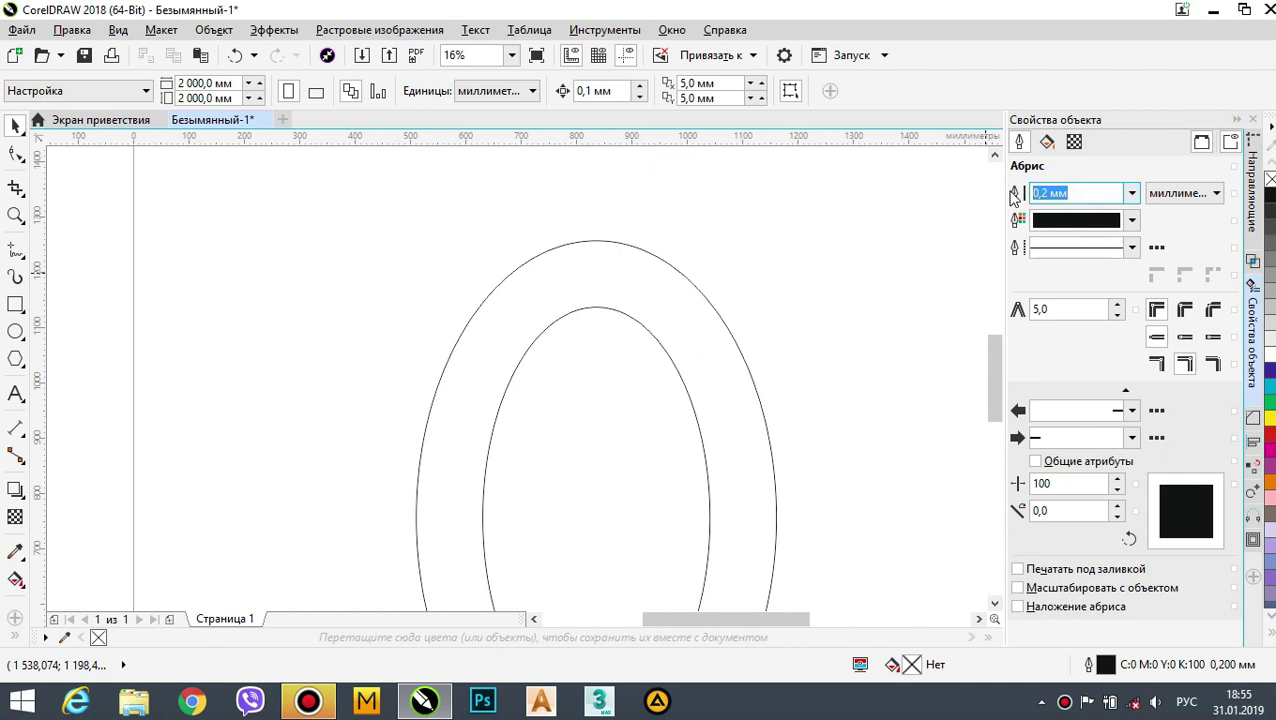
{"action": "key", "text": "Return"}
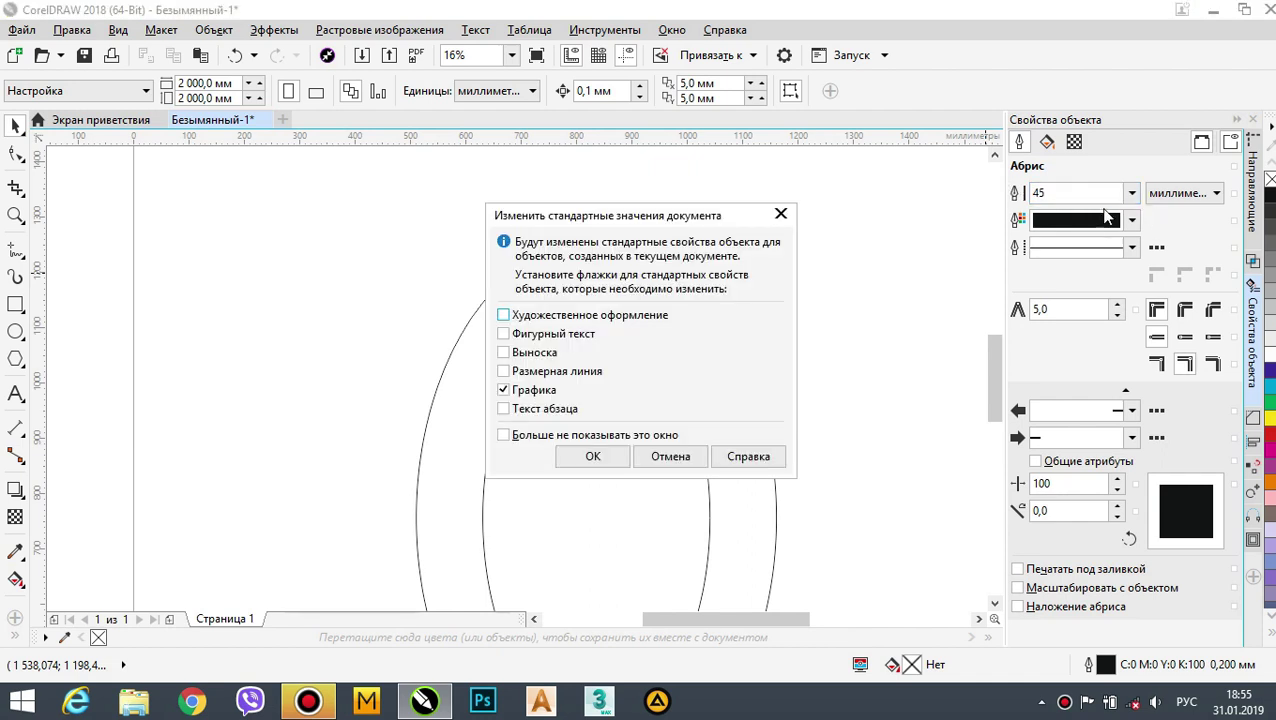
{"action": "left_click", "coordinate": [598, 456]}
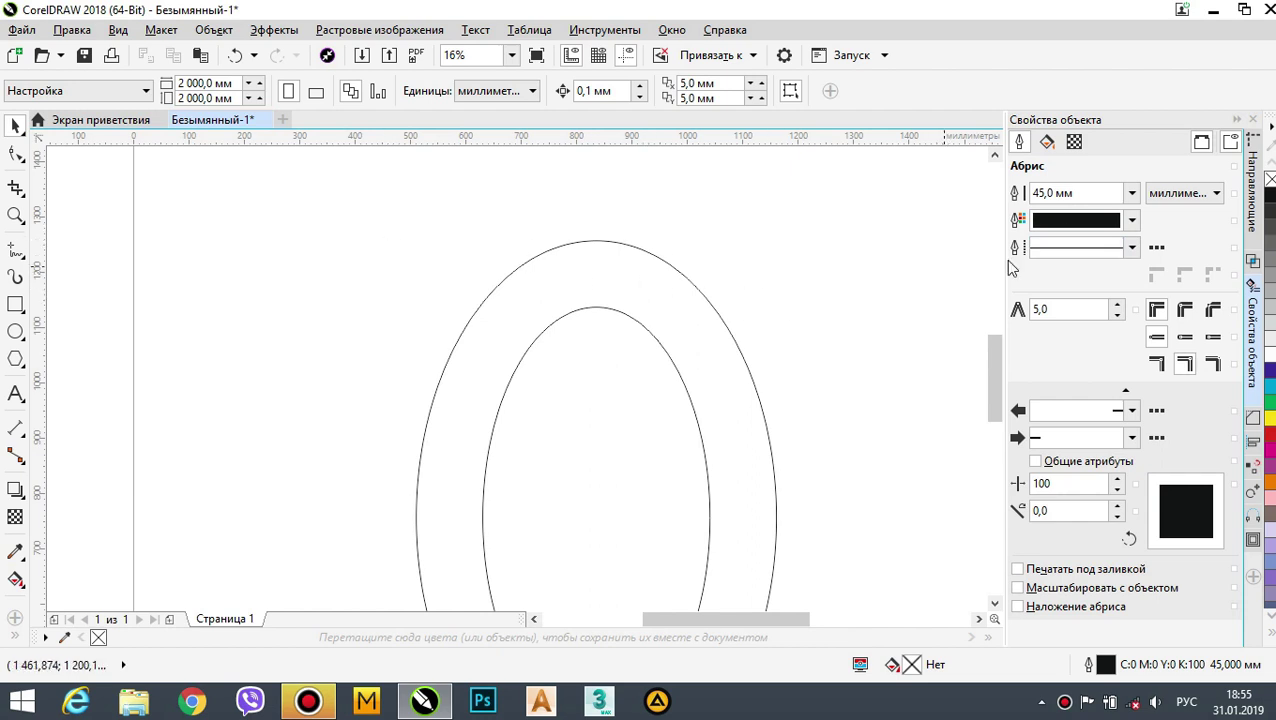
{"action": "left_click", "coordinate": [1237, 119]}
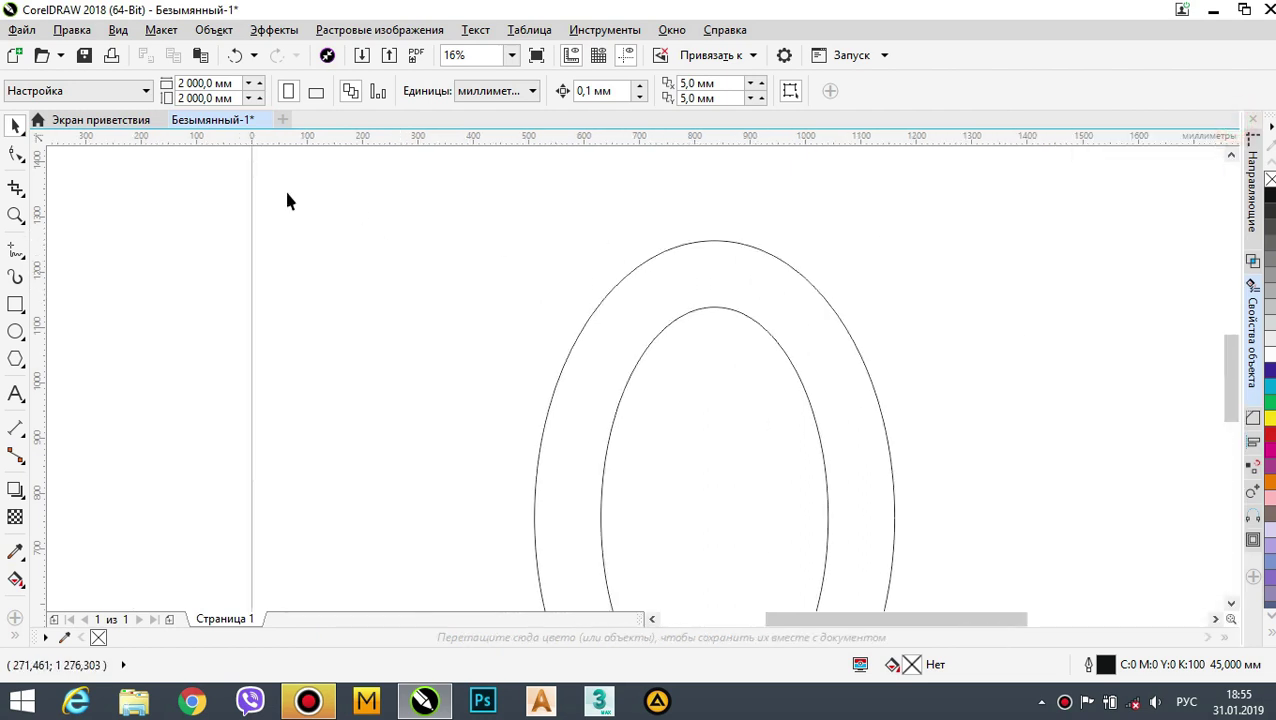
- Draw a straight line about 199 mm long from the outer ellipse's apex down to the right side of the inner ellipse
{"action": "left_click", "coordinate": [16, 249]}
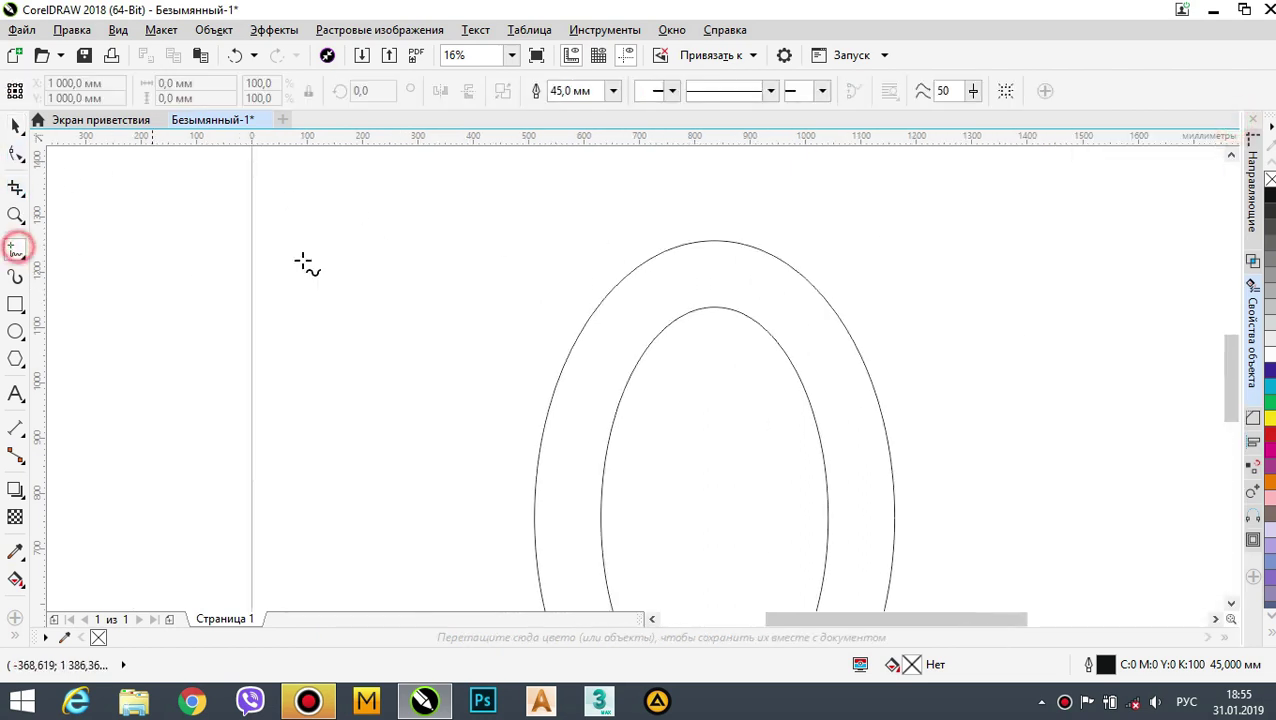
{"action": "left_click", "coordinate": [715, 240]}
{"action": "left_click", "coordinate": [772, 336]}
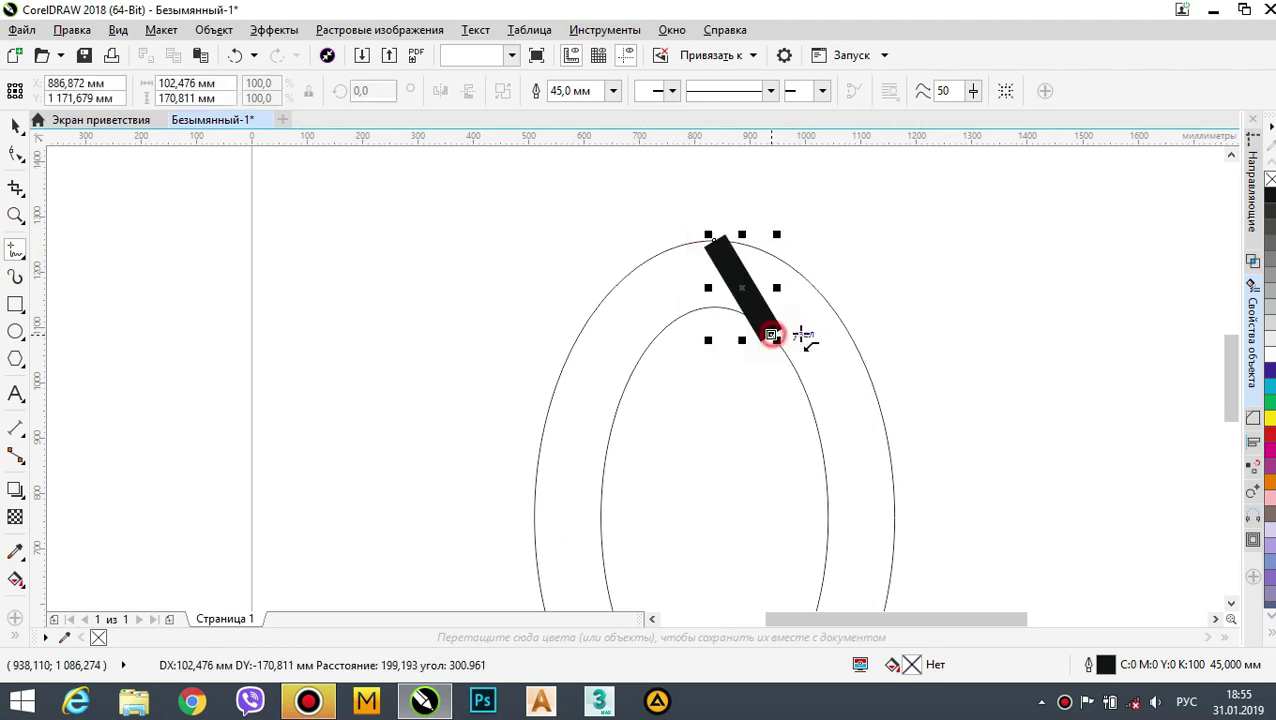
{"action": "scroll", "coordinate": [746, 277], "scroll_direction": "up", "scroll_amount": 2}
{"action": "scroll", "coordinate": [690, 288], "scroll_direction": "down", "scroll_amount": 1}
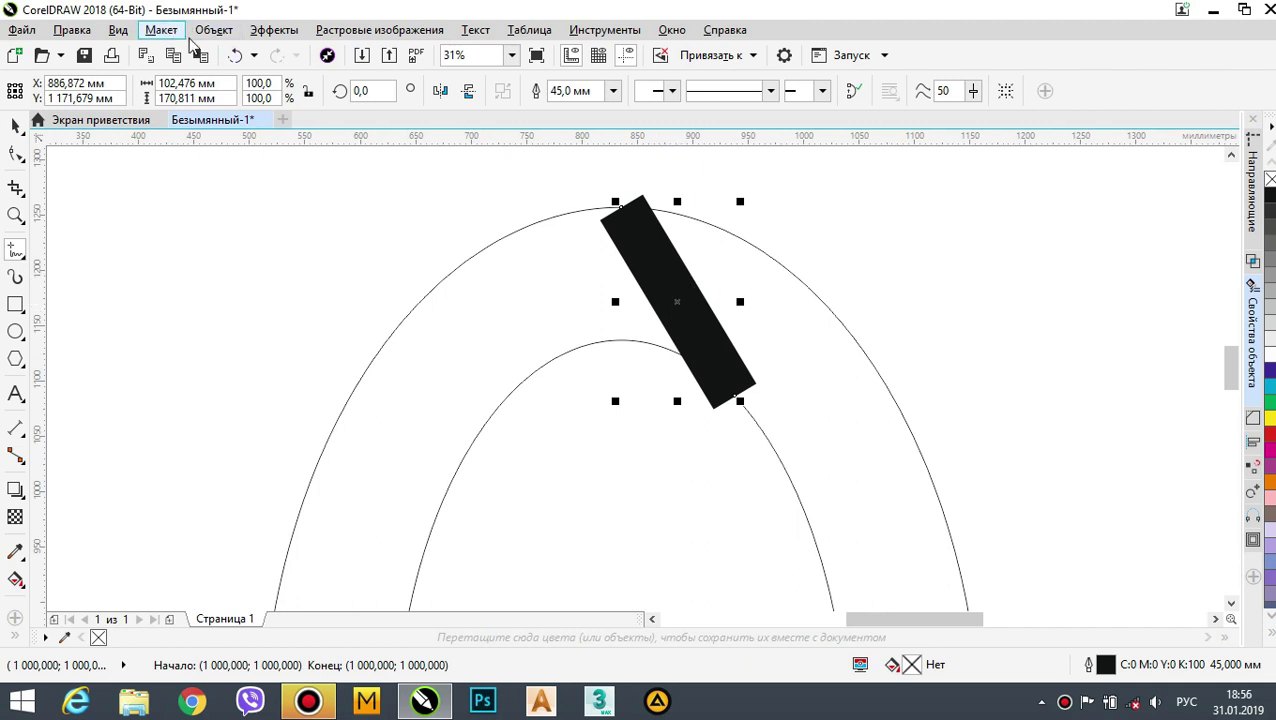
- Switch to wireframe view and draw a branch about 50 mm long from the thick line up to the outer ellipse
{"action": "left_click", "coordinate": [118, 30]}
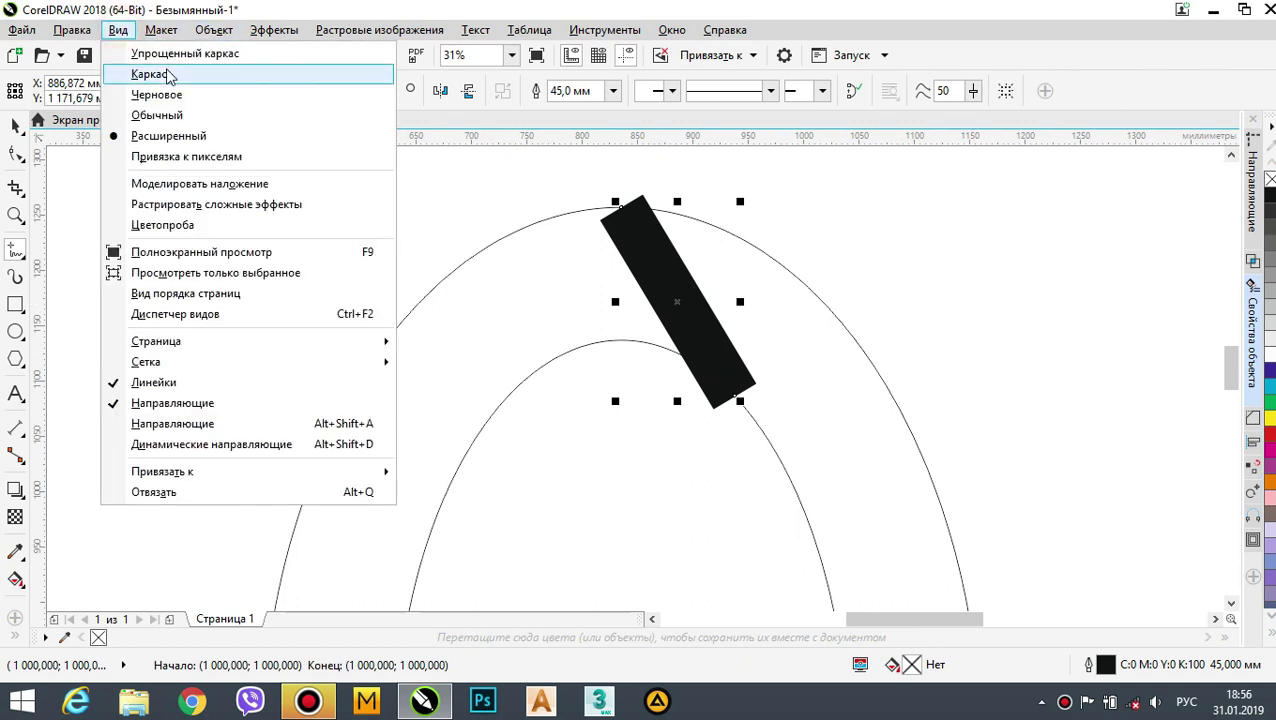
{"action": "left_click", "coordinate": [165, 64]}
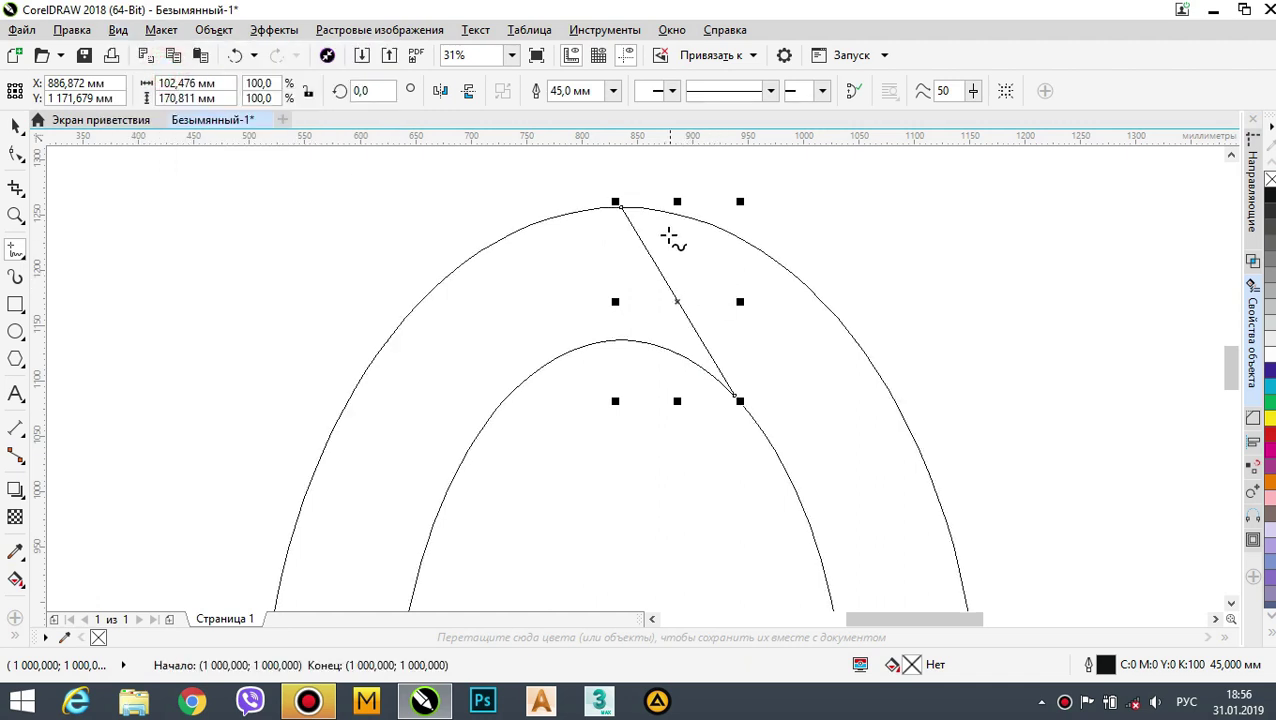
{"action": "left_click", "coordinate": [658, 268]}
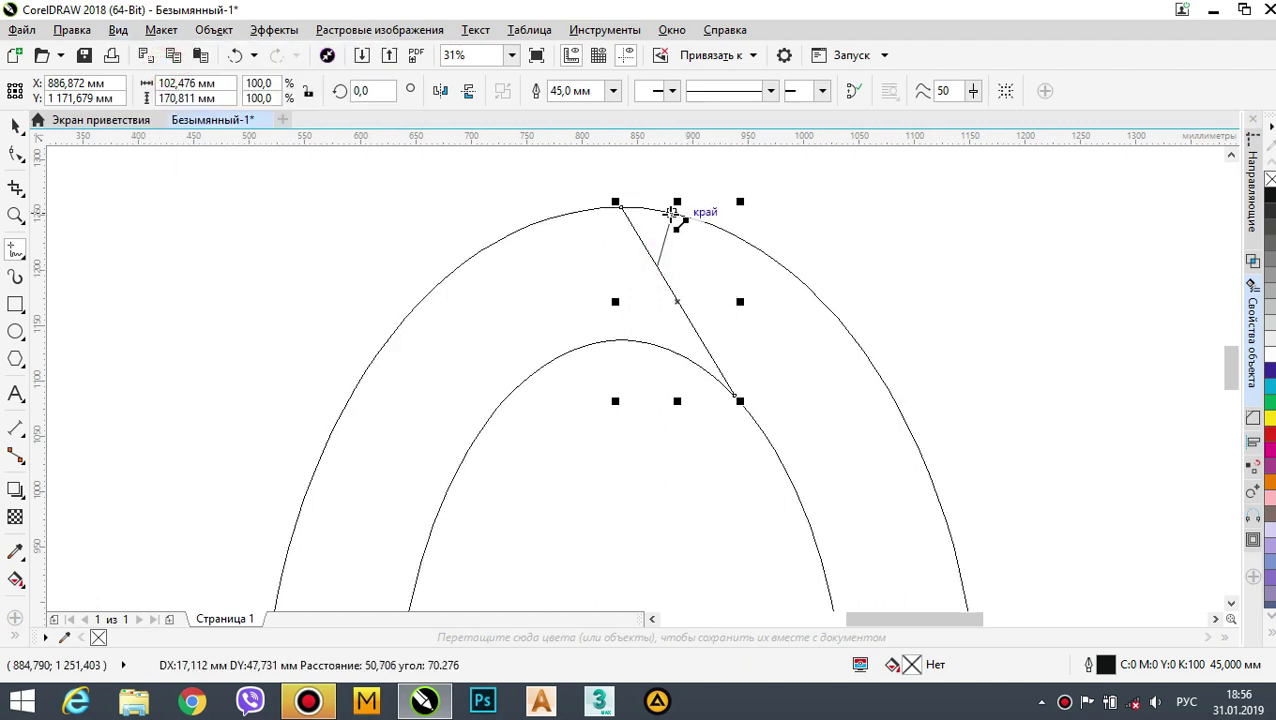
{"action": "left_click", "coordinate": [669, 211]}
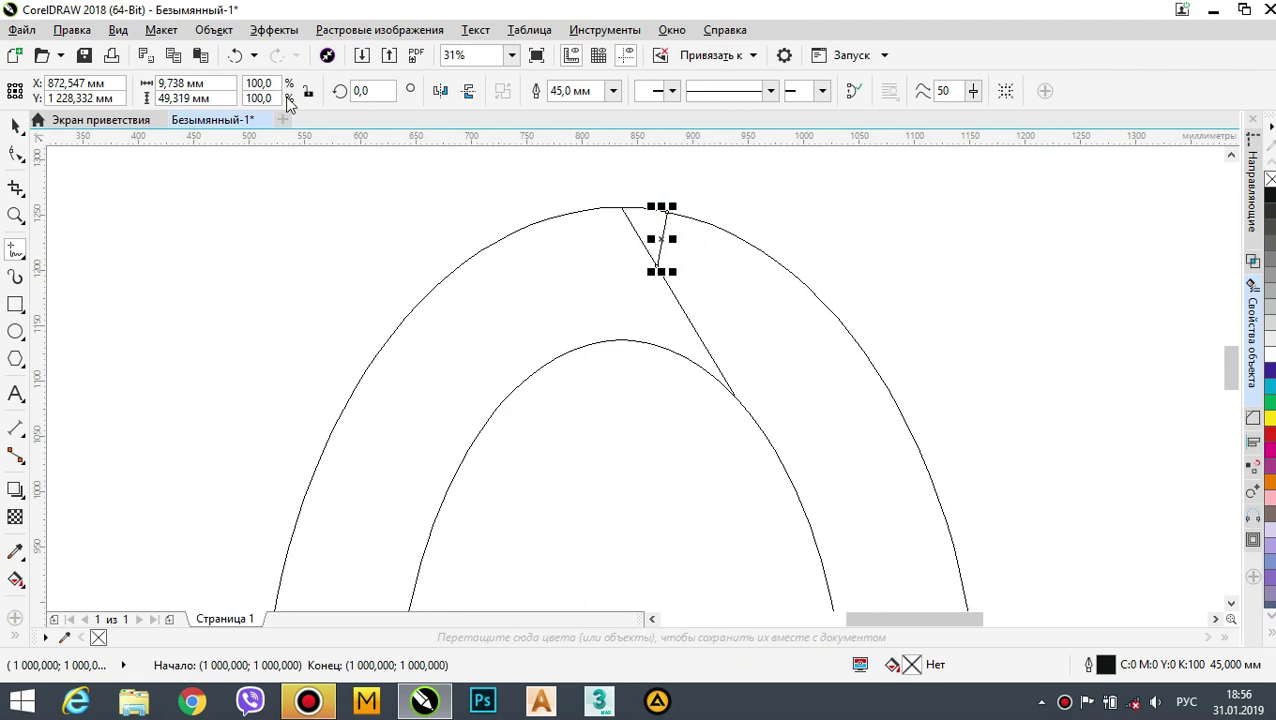
- Preview the two 45 mm lines in the Enhanced view
{"action": "left_click", "coordinate": [118, 29]}
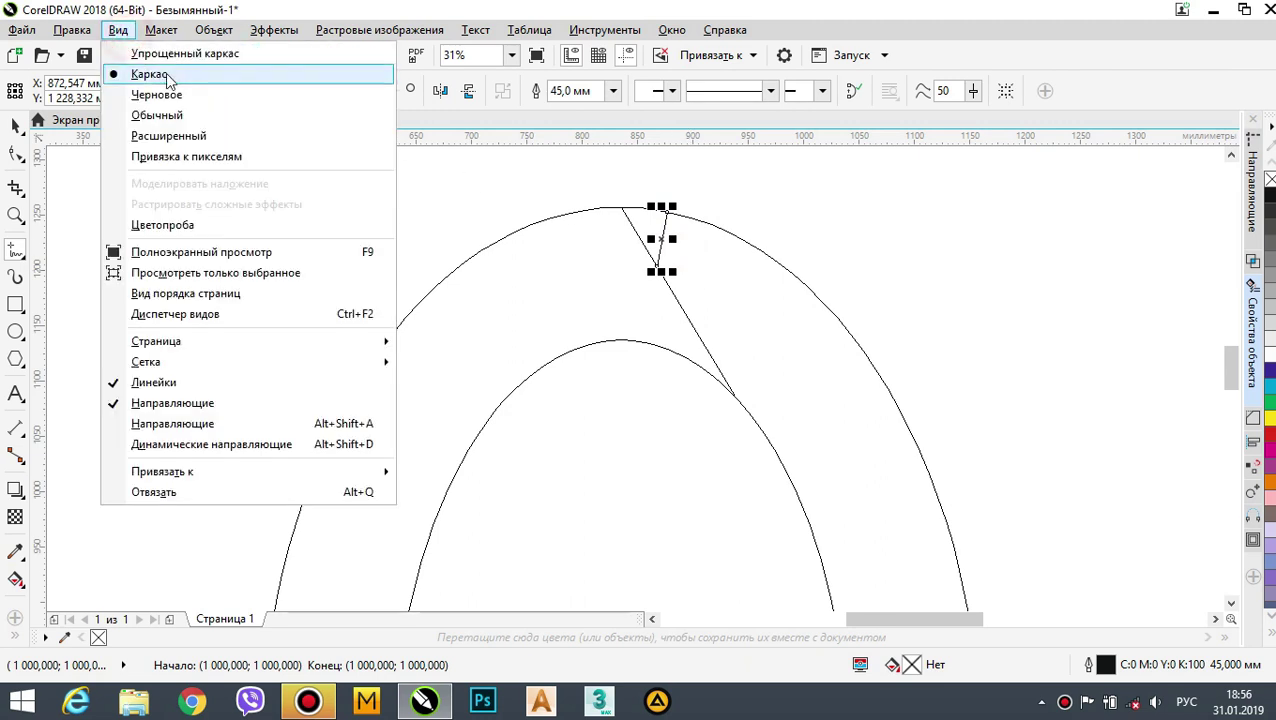
{"action": "left_click", "coordinate": [197, 140]}
{"action": "scroll", "coordinate": [675, 273], "scroll_direction": "up", "scroll_amount": 1}
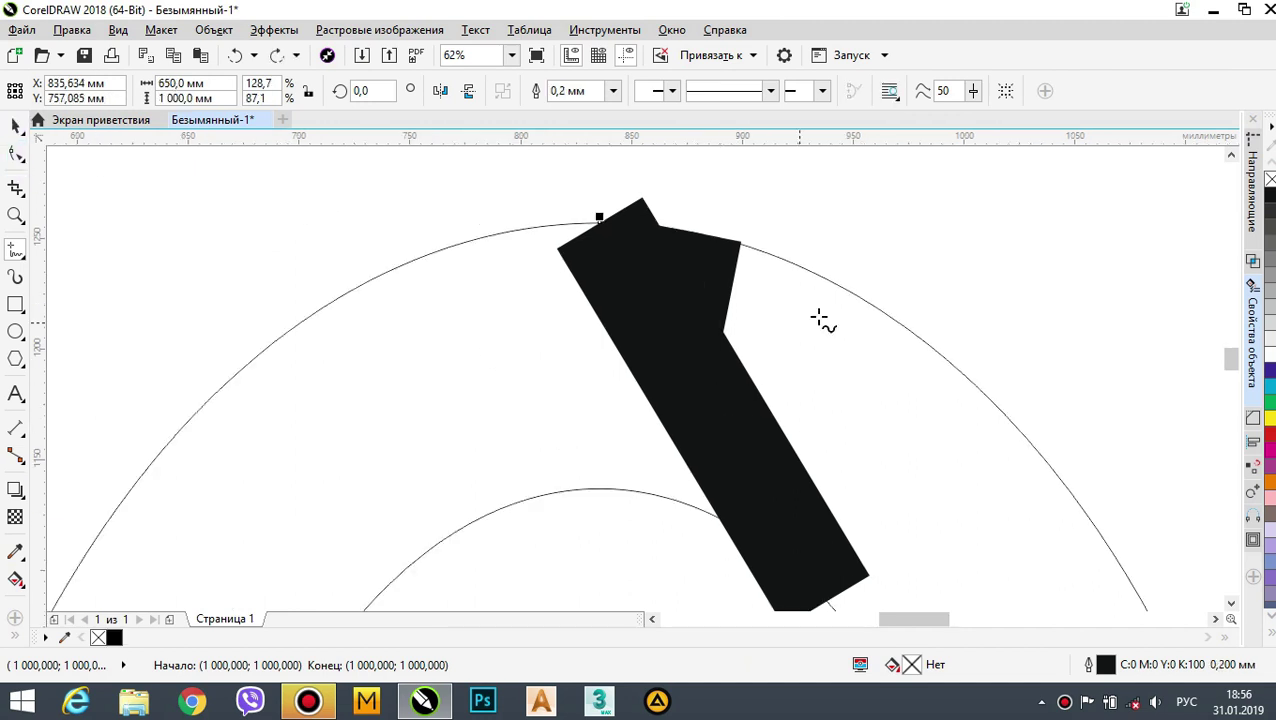
- In wireframe view, draw a line about 30 by 124 mm from the outer apex to the inner ellipse, plus a branch back to the inner ellipse
{"action": "left_click", "coordinate": [735, 407]}
{"action": "left_click", "coordinate": [118, 29]}
{"action": "left_click", "coordinate": [165, 74]}
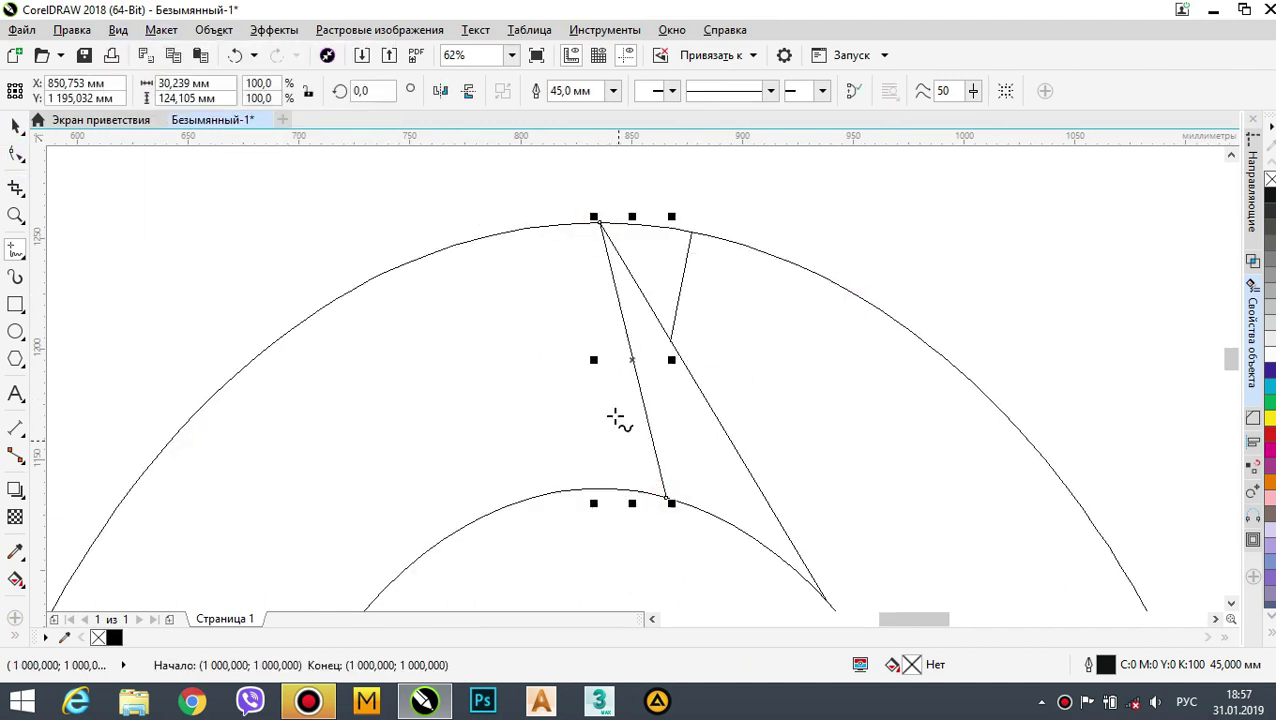
{"action": "left_click", "coordinate": [580, 490]}
{"action": "left_click", "coordinate": [625, 325]}
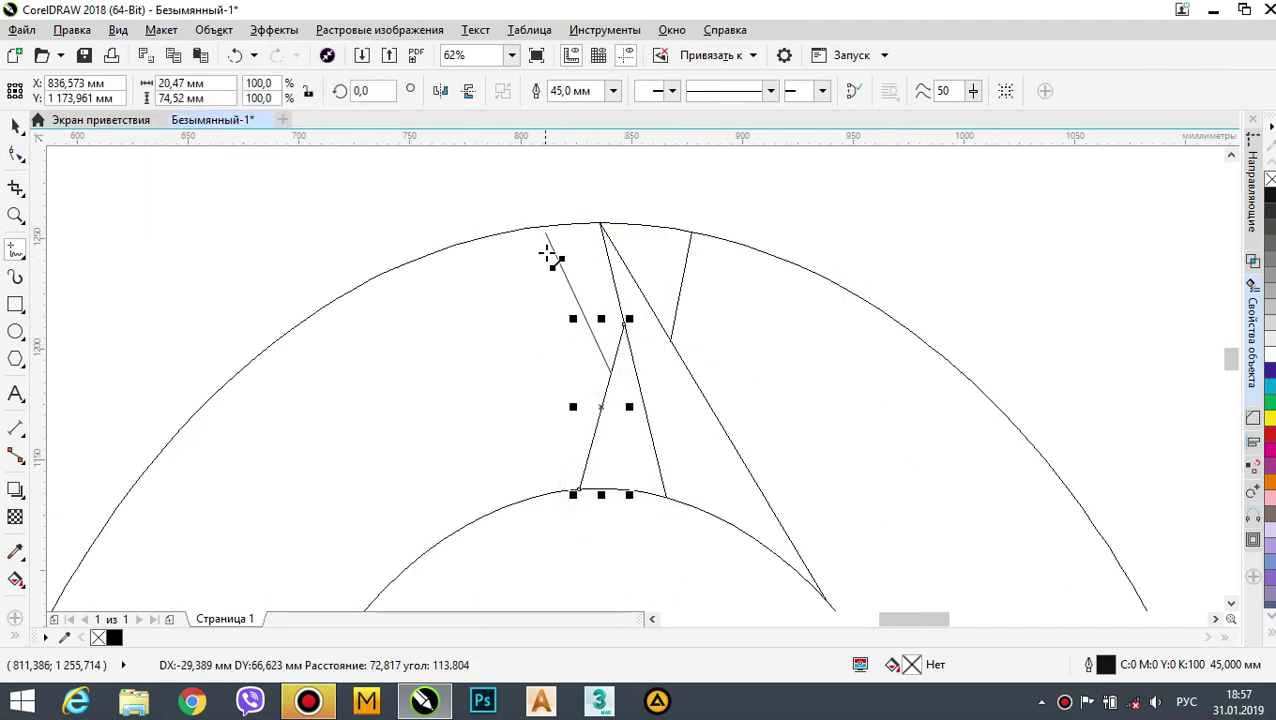
{"action": "key", "text": "Escape"}
{"action": "left_click_drag", "start_coordinate": [625, 325], "coordinate": [606, 321]}
{"action": "key", "text": "ctrl+z"}
- Draw a line about 90 by 31 mm from the branch junction to the outer ellipse, and join its middle to the outer apex
{"action": "left_click", "coordinate": [625, 325]}
{"action": "left_click", "coordinate": [425, 257]}
{"action": "left_click", "coordinate": [600, 223]}
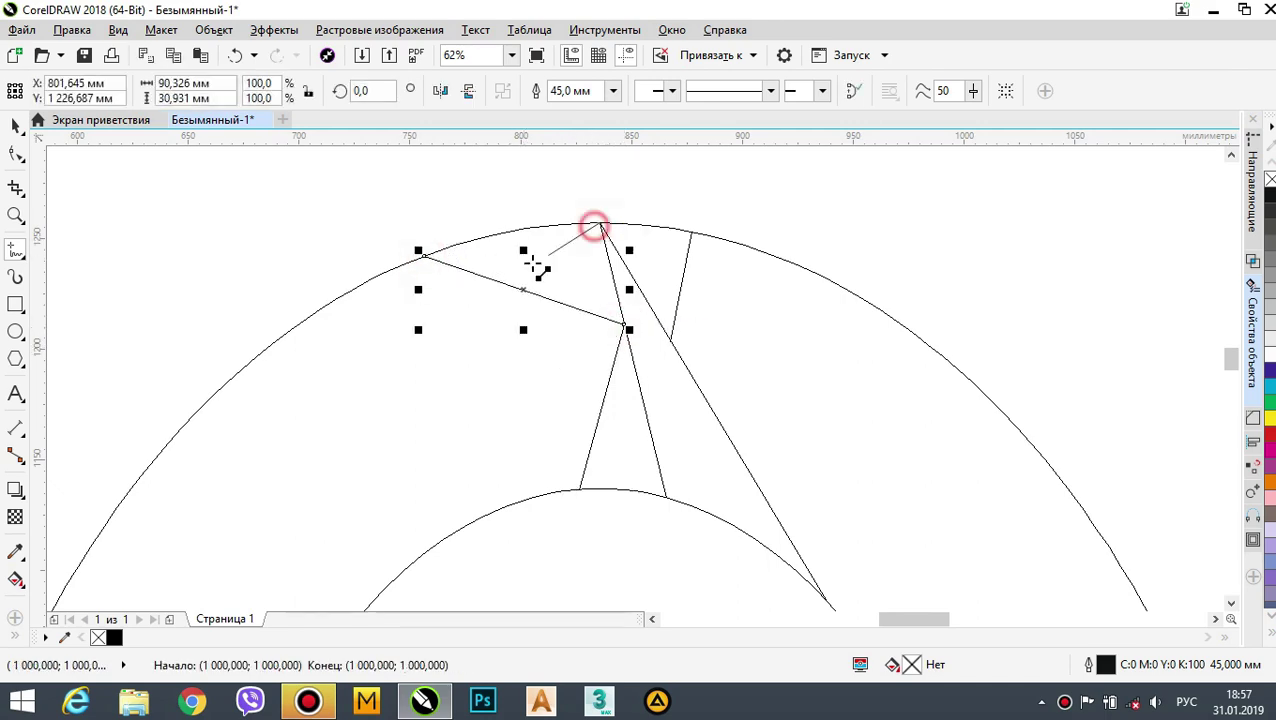
{"action": "left_click", "coordinate": [523, 290]}
- Check the thick lines around the apex in the Enhanced view and return to wireframe
{"action": "left_click", "coordinate": [118, 29]}
{"action": "left_click", "coordinate": [168, 135]}
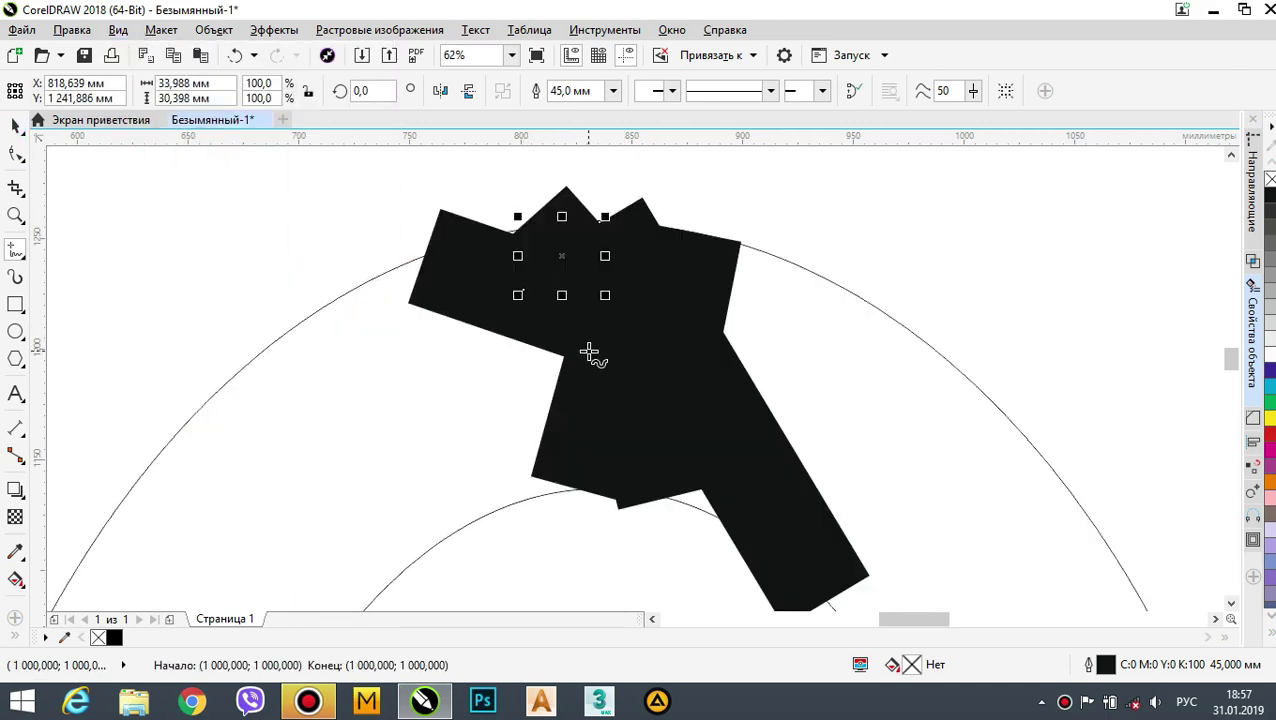
{"action": "left_click", "coordinate": [118, 29]}
{"action": "left_click", "coordinate": [165, 74]}
- On the right, draw a bent line from the branch junction via the outer ellipse to the inner ellipse, plus a strut to the long diagonal
{"action": "middle_click_drag", "start_coordinate": [680, 350], "coordinate": [621, 283]}
{"action": "left_click", "coordinate": [612, 274]}
{"action": "left_click", "coordinate": [724, 192]}
{"action": "left_click", "coordinate": [724, 192]}
{"action": "left_click", "coordinate": [768, 534]}
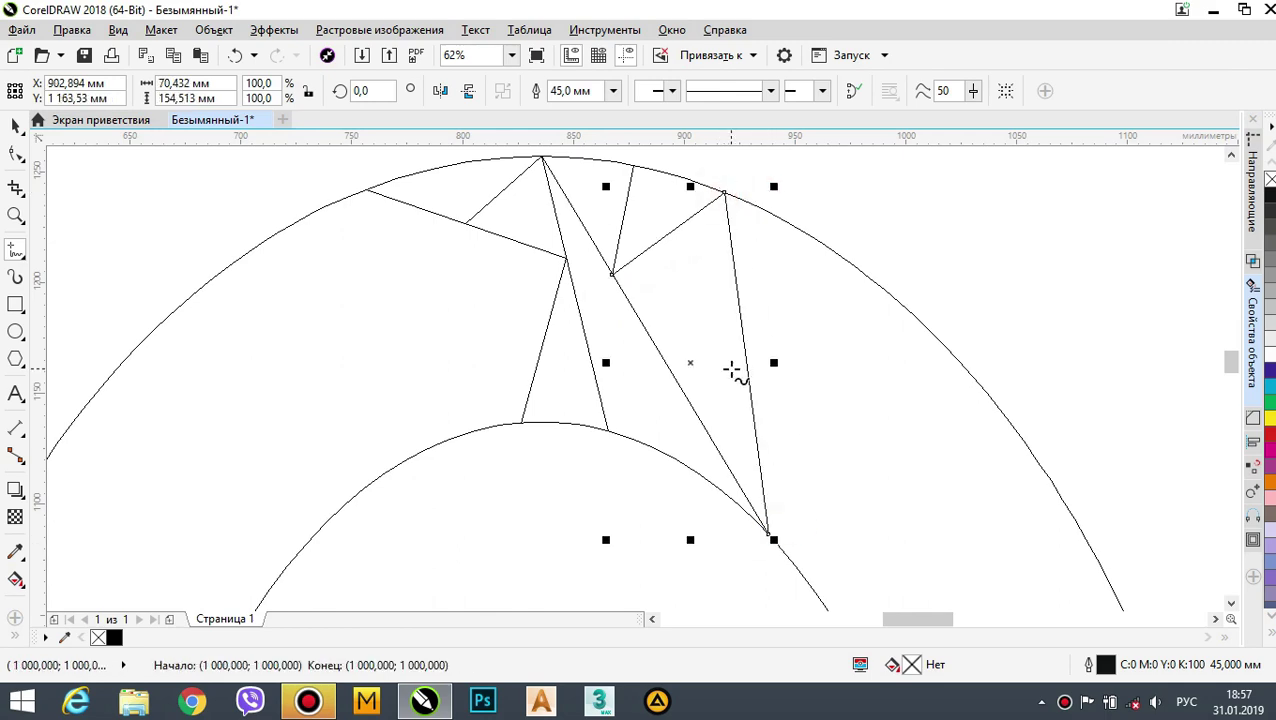
{"action": "left_click", "coordinate": [724, 192]}
{"action": "left_click", "coordinate": [681, 388]}
- Draw a line about 175 mm wide from the left junction to the outer ellipse, and continue it down to the inner ellipse
{"action": "middle_click_drag", "start_coordinate": [565, 396], "coordinate": [653, 422]}
{"action": "left_click", "coordinate": [654, 284]}
{"action": "left_click", "coordinate": [262, 333]}
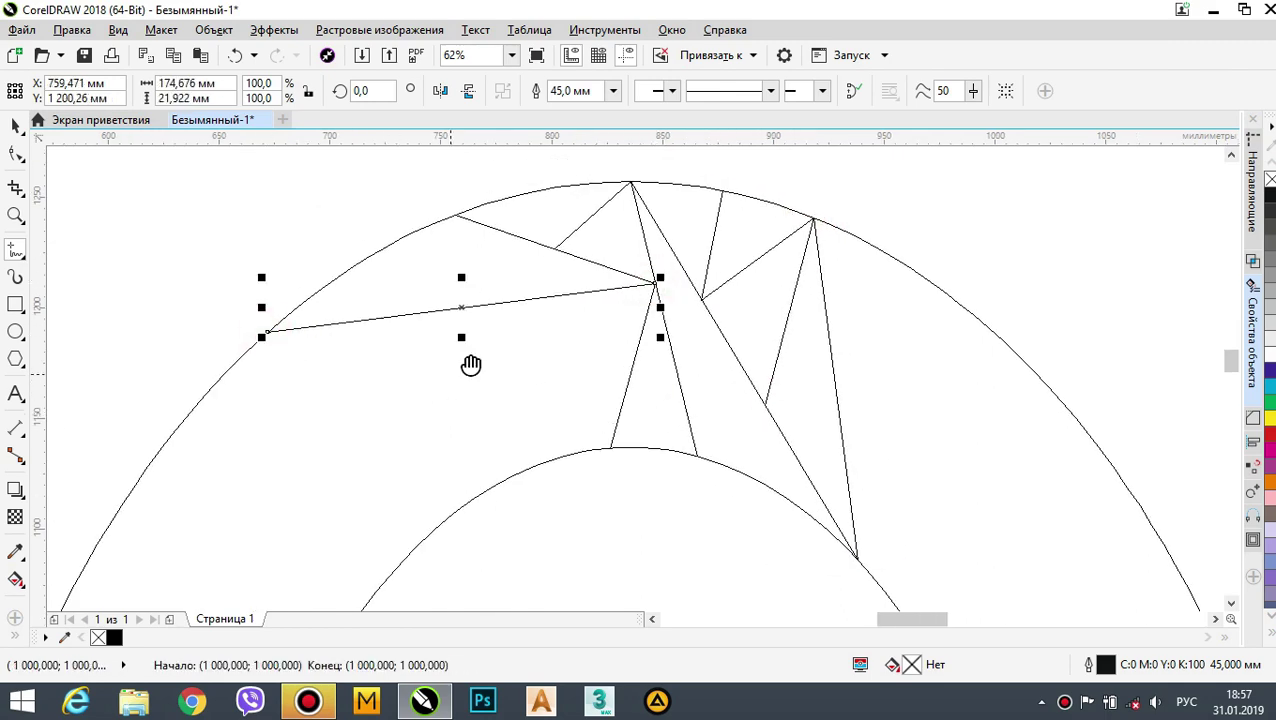
{"action": "middle_click_drag", "start_coordinate": [470, 365], "coordinate": [557, 294]}
{"action": "left_click", "coordinate": [351, 262]}
{"action": "left_click", "coordinate": [440, 546]}
- Draw a bent line about 87 by 99 mm from the left outer-ellipse node to the inner ellipse and back up to the long left line
{"action": "left_click", "coordinate": [351, 262]}
{"action": "double_click", "coordinate": [521, 457]}
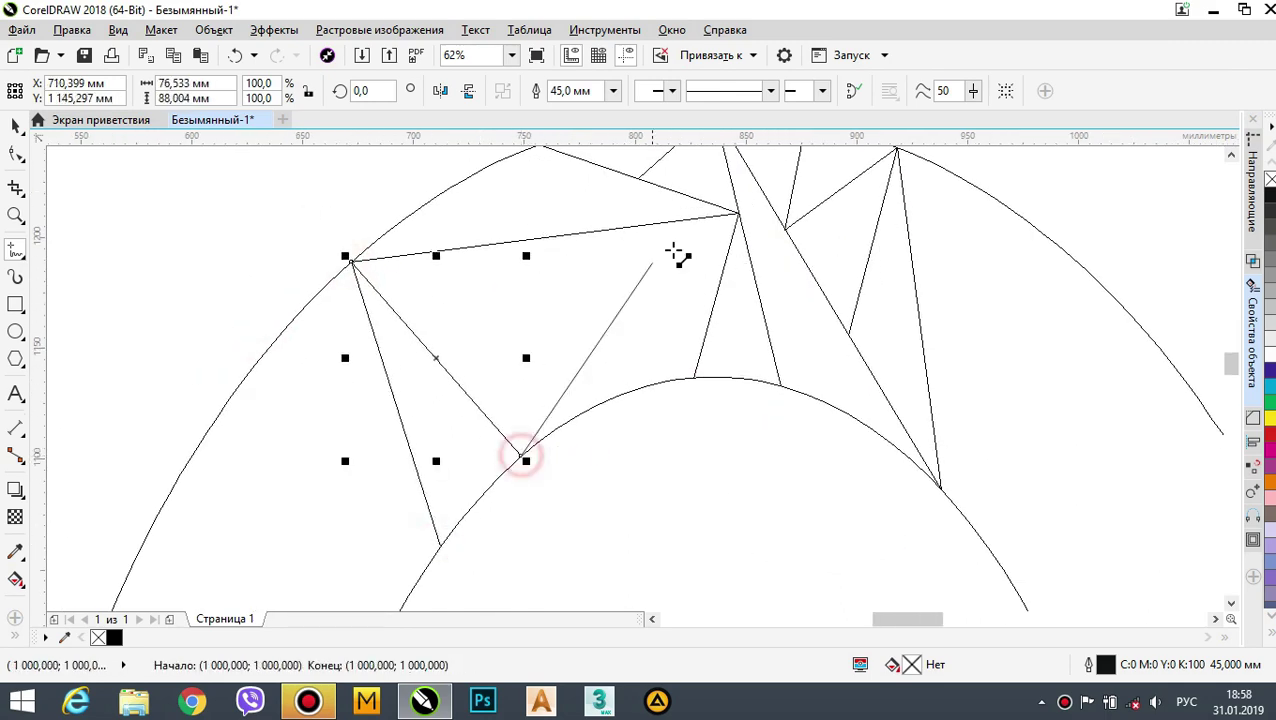
{"action": "left_click", "coordinate": [545, 238]}
- Add a strut about 56 mm long from the outer ellipse to the long left line, and another from that line to the inner ellipse
{"action": "scroll", "coordinate": [559, 202], "scroll_direction": "up", "scroll_amount": 1}
{"action": "scroll", "coordinate": [548, 304], "scroll_direction": "down", "scroll_amount": 1}
{"action": "left_click", "coordinate": [531, 197]}
{"action": "left_click", "coordinate": [461, 299]}
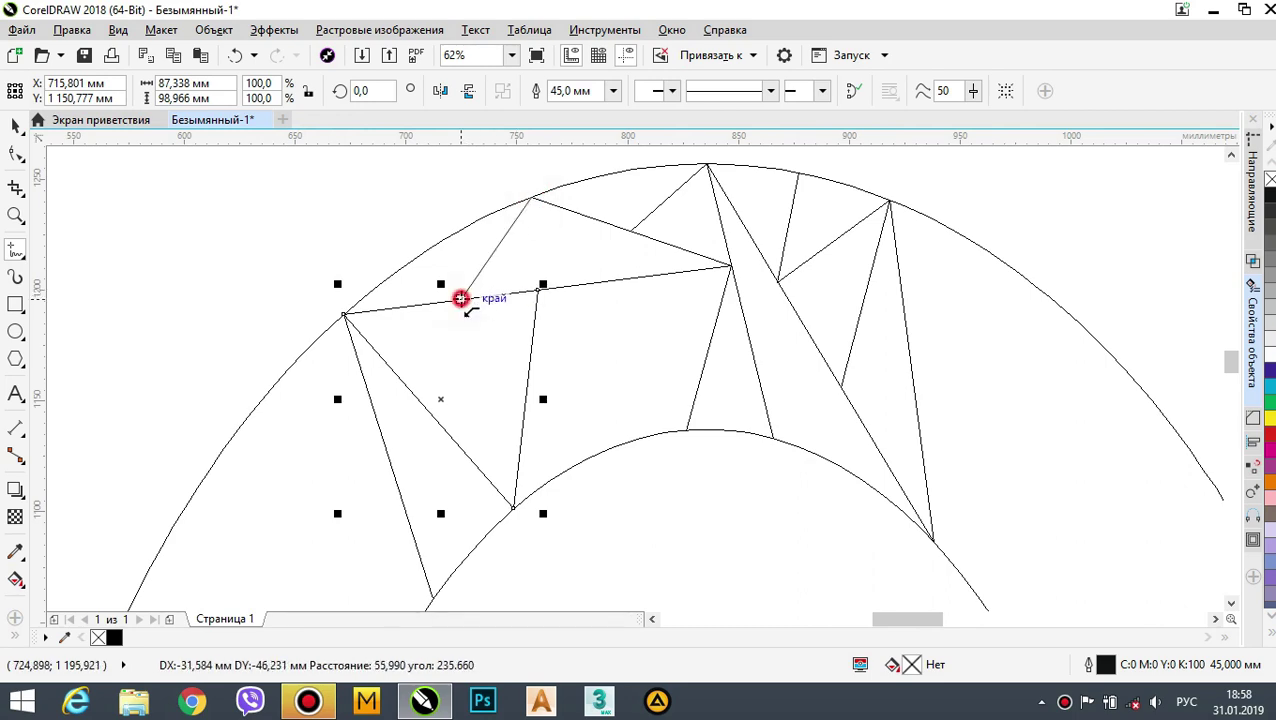
{"action": "left_click", "coordinate": [538, 290]}
{"action": "left_click", "coordinate": [686, 431]}
- Preview the whole left and right line pattern in the Enhanced view and go back to wireframe
{"action": "scroll", "coordinate": [750, 342], "scroll_direction": "down", "scroll_amount": 1}
{"action": "middle_click_drag", "start_coordinate": [754, 340], "coordinate": [644, 348]}
{"action": "left_click", "coordinate": [161, 30]}
{"action": "mouse_move", "coordinate": [118, 30]}
{"action": "left_click", "coordinate": [172, 137]}
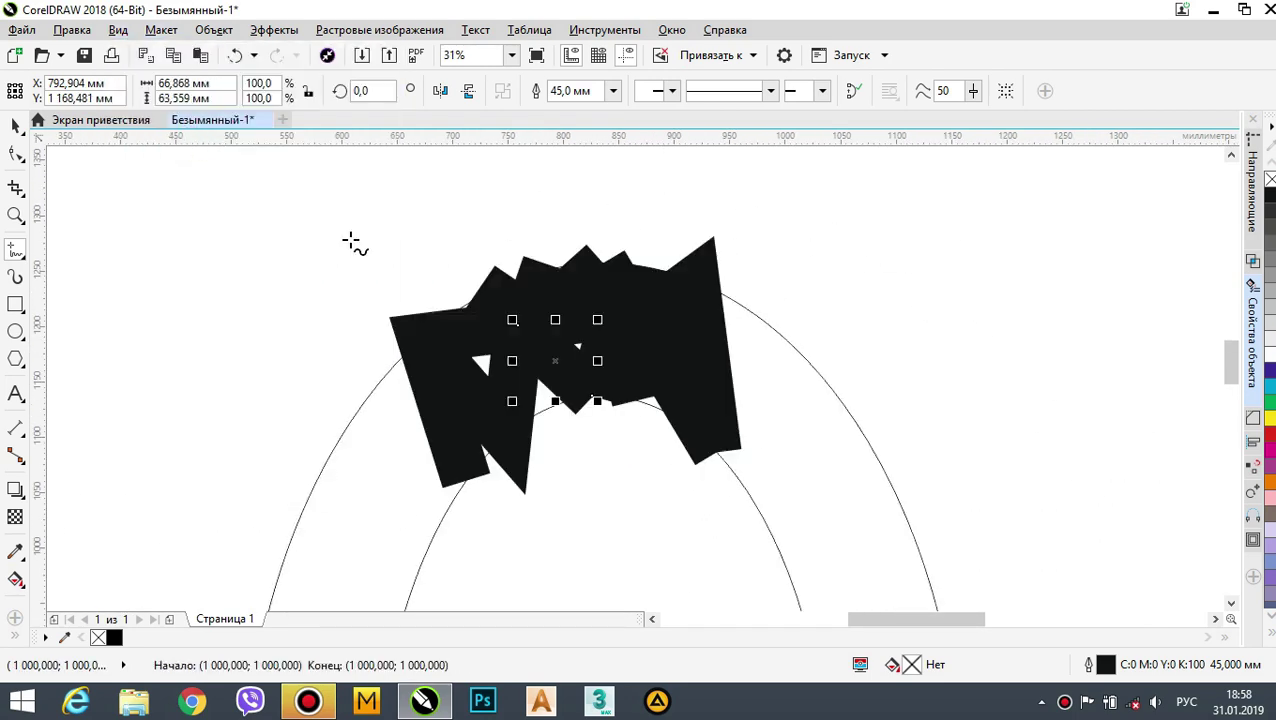
{"action": "scroll", "coordinate": [477, 362], "scroll_direction": "up", "scroll_amount": 1}
{"action": "left_click", "coordinate": [118, 30]}
{"action": "left_click", "coordinate": [167, 80]}
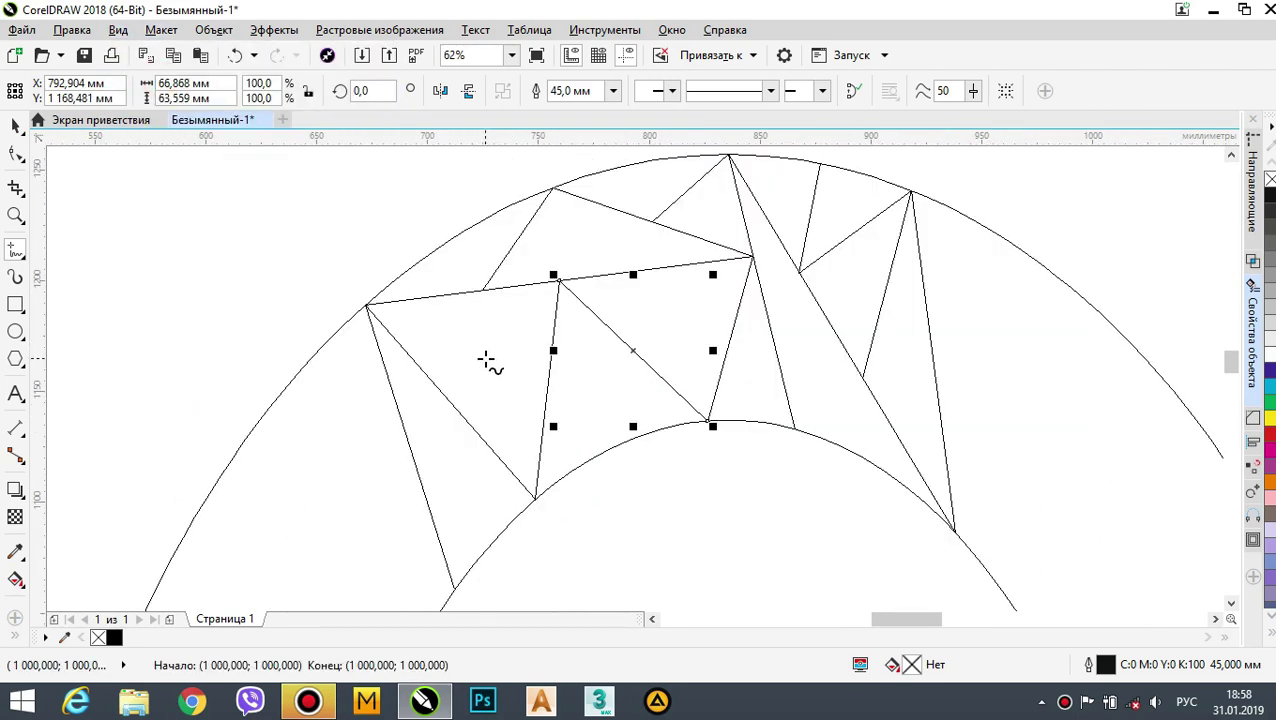
- Move the ends of the two lines meeting on the long left line to the upper strut's junction, and check the thickness in Enhanced view
{"action": "key", "text": "F10"}
{"action": "left_click_drag", "start_coordinate": [556, 282], "coordinate": [480, 289]}
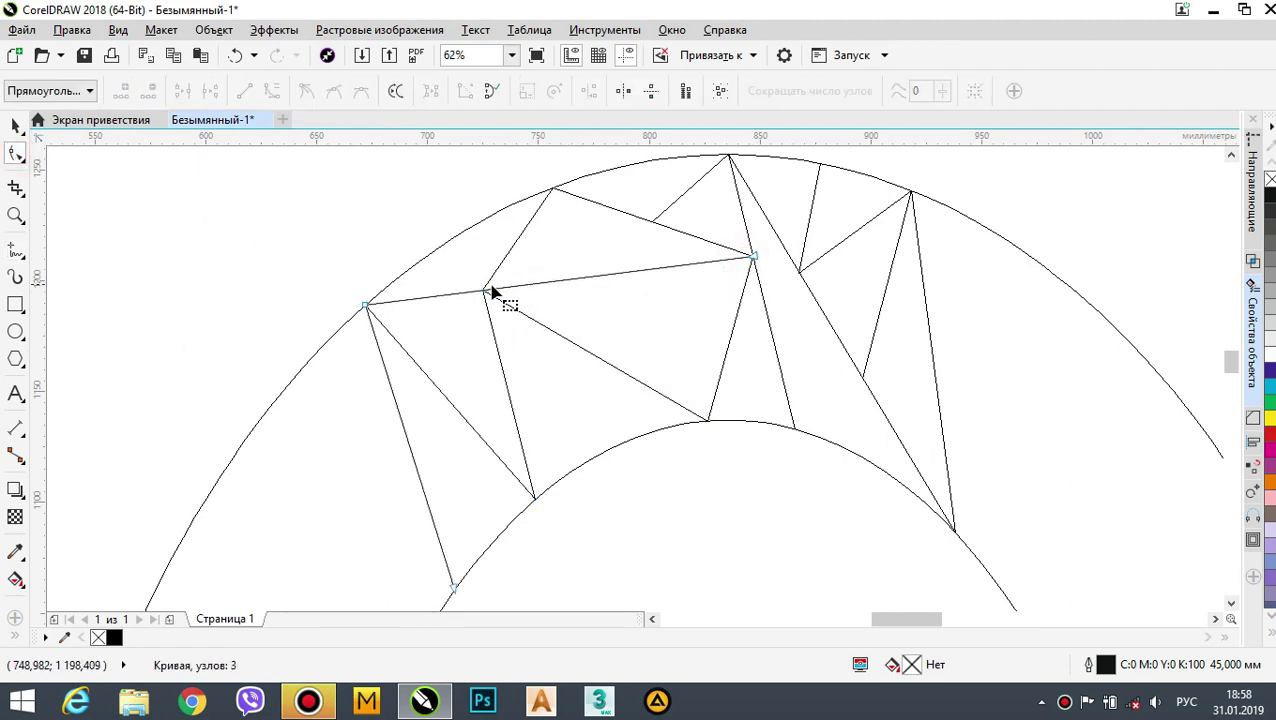
{"action": "left_click", "coordinate": [118, 30]}
{"action": "left_click", "coordinate": [168, 135]}
{"action": "left_click", "coordinate": [118, 30]}
{"action": "left_click", "coordinate": [149, 75]}
- Add a strut from the long left line to the inner ellipse, and a line about 62 mm long from the outer ellipse to the leftmost diagonal
{"action": "key", "text": "F5"}
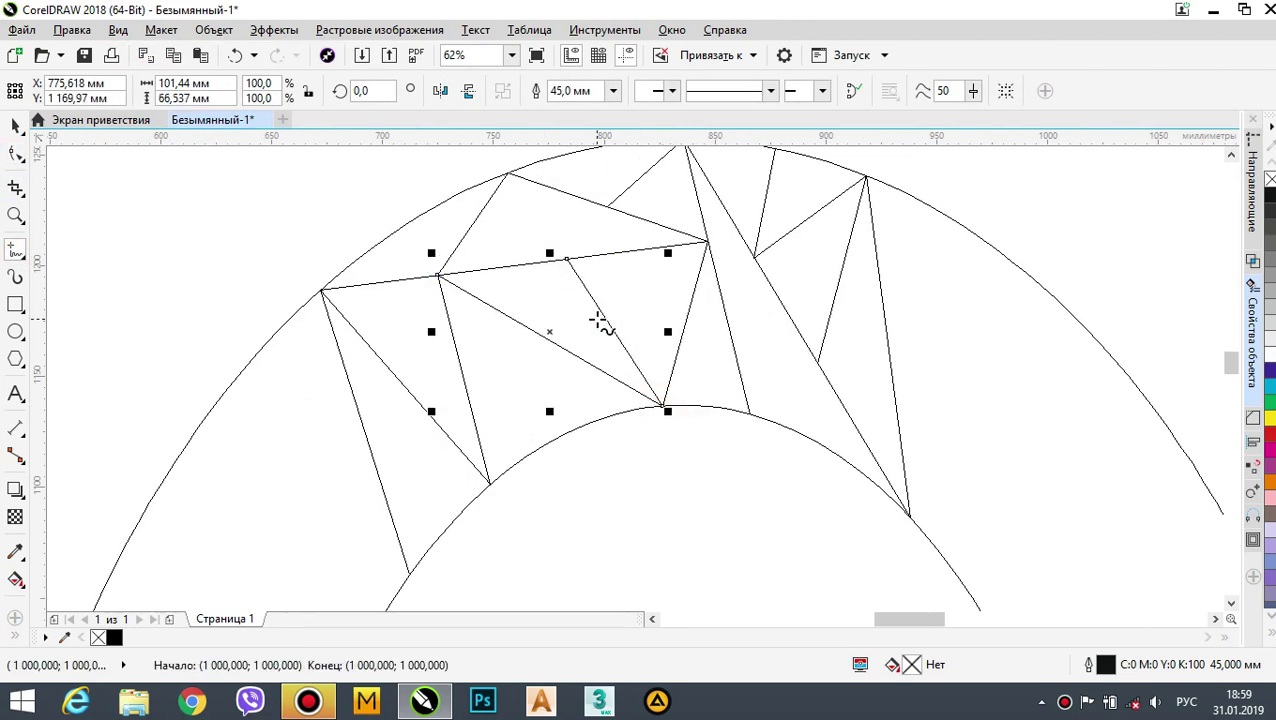
{"action": "scroll", "coordinate": [597, 320], "scroll_direction": "down", "scroll_amount": 1}
{"action": "middle_click_drag", "start_coordinate": [488, 365], "coordinate": [520, 305]}
{"action": "scroll", "coordinate": [468, 294], "scroll_direction": "up", "scroll_amount": 1}
{"action": "left_click", "coordinate": [405, 307]}
{"action": "left_click", "coordinate": [545, 296]}
- Draw a diagonal about 116 mm long from the leftmost line's node on the inner ellipse to the short strut's end on the outer ellipse
{"action": "middle_click_drag", "start_coordinate": [599, 475], "coordinate": [613, 424]}
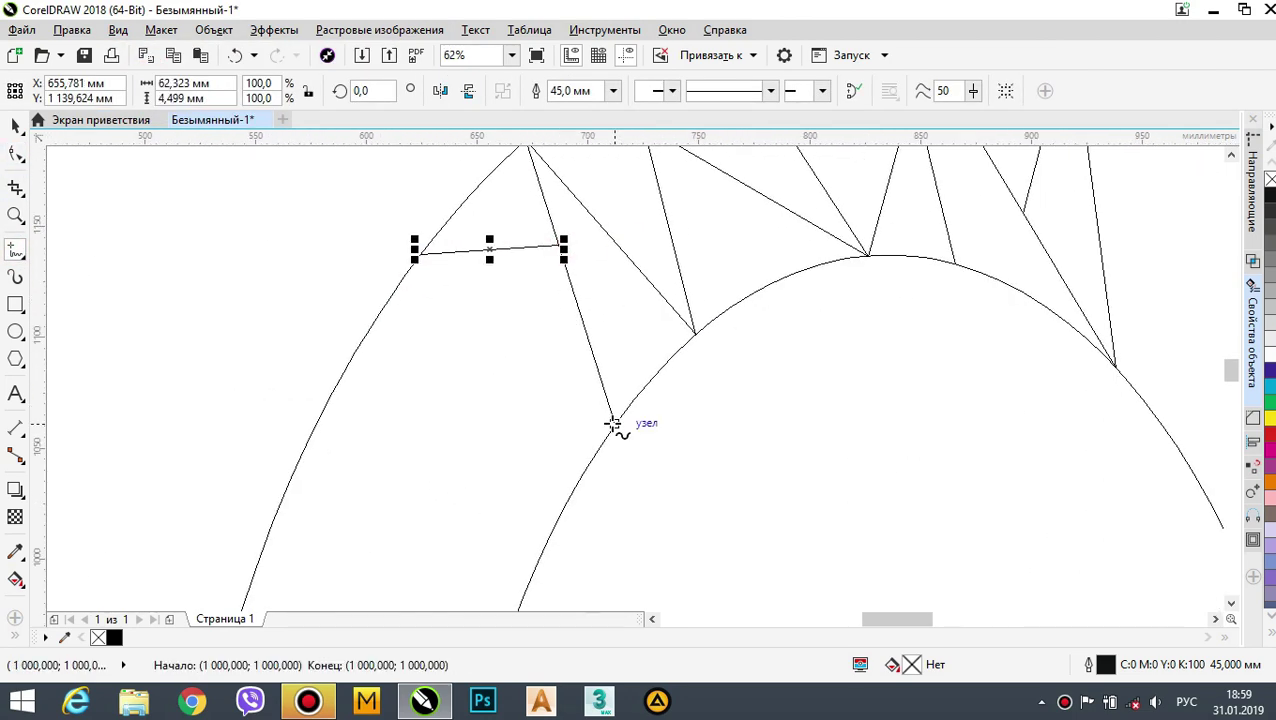
{"action": "left_click", "coordinate": [614, 424]}
{"action": "left_click", "coordinate": [420, 254]}
{"action": "key", "text": "Menu"}
{"action": "left_click", "coordinate": [455, 352]}
{"action": "left_click", "coordinate": [516, 338]}
{"action": "left_click", "coordinate": [384, 474]}
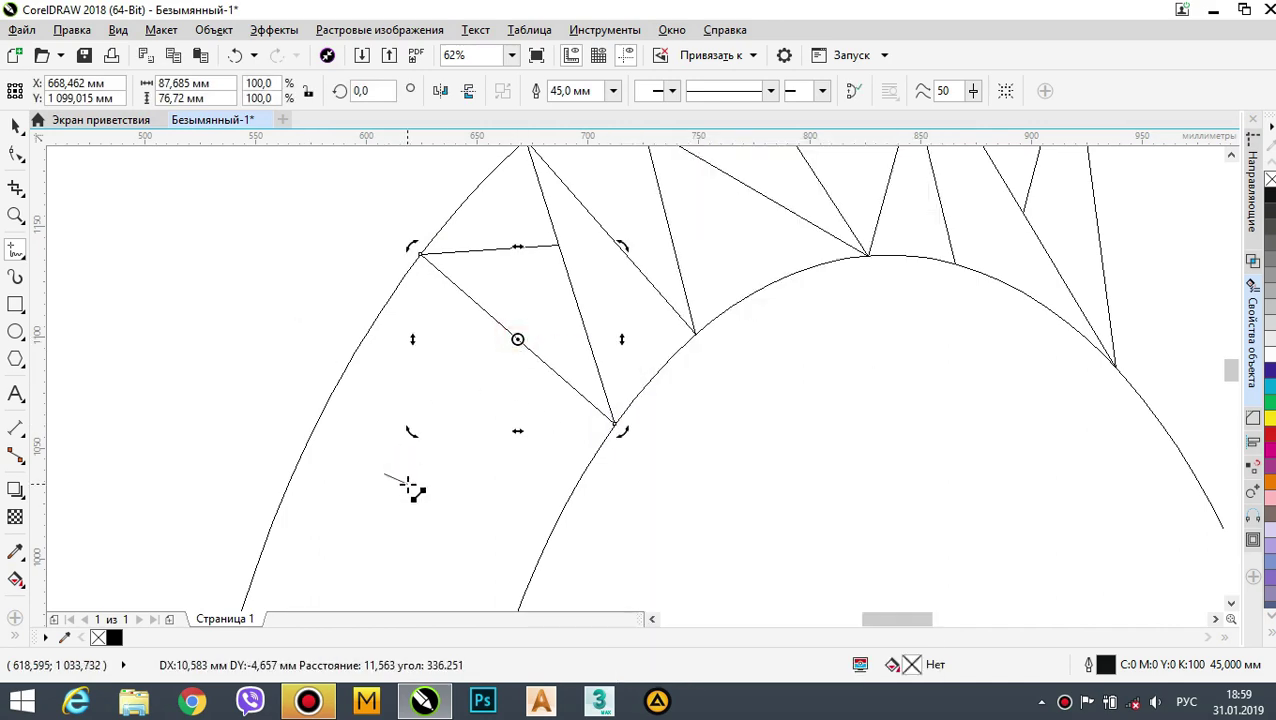
{"action": "right_click", "coordinate": [402, 482]}
{"action": "key", "text": "Escape"}
- Draw a line from the diagonal's midpoint down to the outer ellipse, and add a strut to it from the outer-ellipse node above
{"action": "left_click", "coordinate": [516, 338]}
{"action": "middle_click_drag", "start_coordinate": [250, 586], "coordinate": [289, 512]}
{"action": "left_click", "coordinate": [289, 512]}
{"action": "left_click_drag", "start_coordinate": [459, 178], "coordinate": [420, 388]}
- Close the triangle through the inner ellipse and split it with a line about 141 mm long from its outer-ellipse corner
{"action": "left_click_drag", "start_coordinate": [573, 438], "coordinate": [582, 472]}
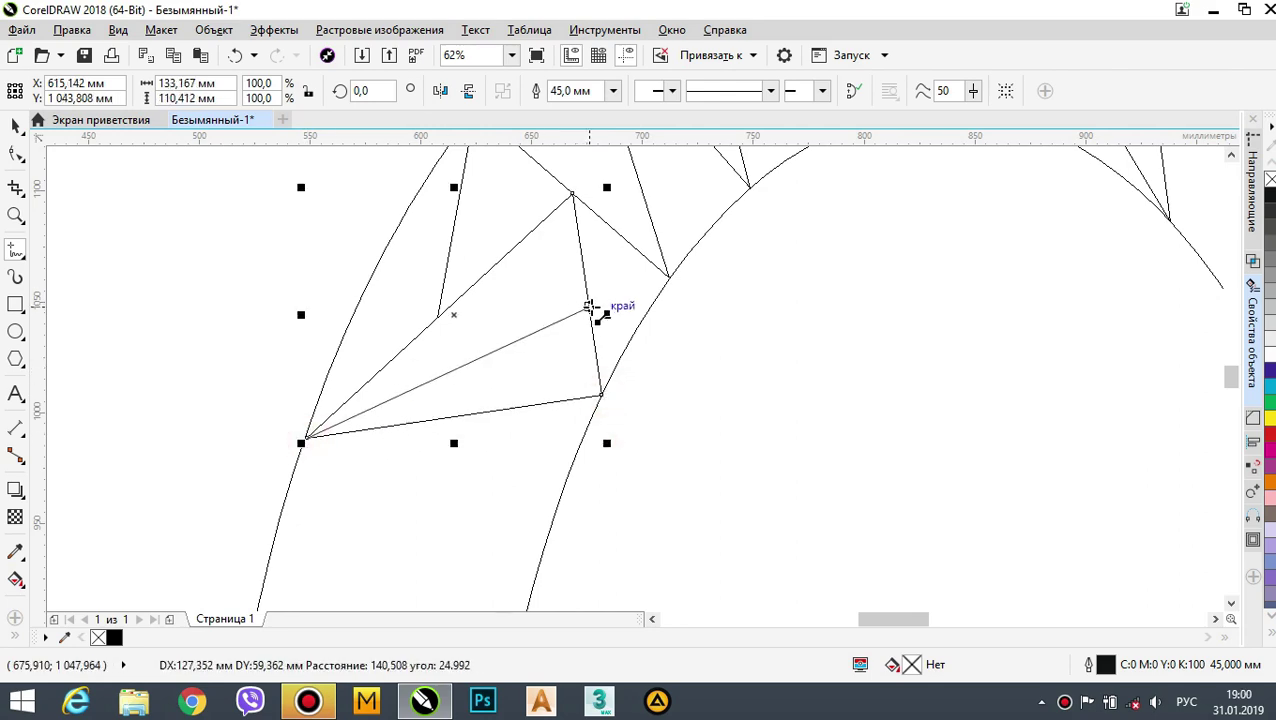
{"action": "left_click_drag", "start_coordinate": [590, 307], "coordinate": [590, 307]}
{"action": "scroll", "coordinate": [572, 370], "scroll_direction": "down", "scroll_amount": 2}
{"action": "scroll", "coordinate": [537, 316], "scroll_direction": "up", "scroll_amount": 2}
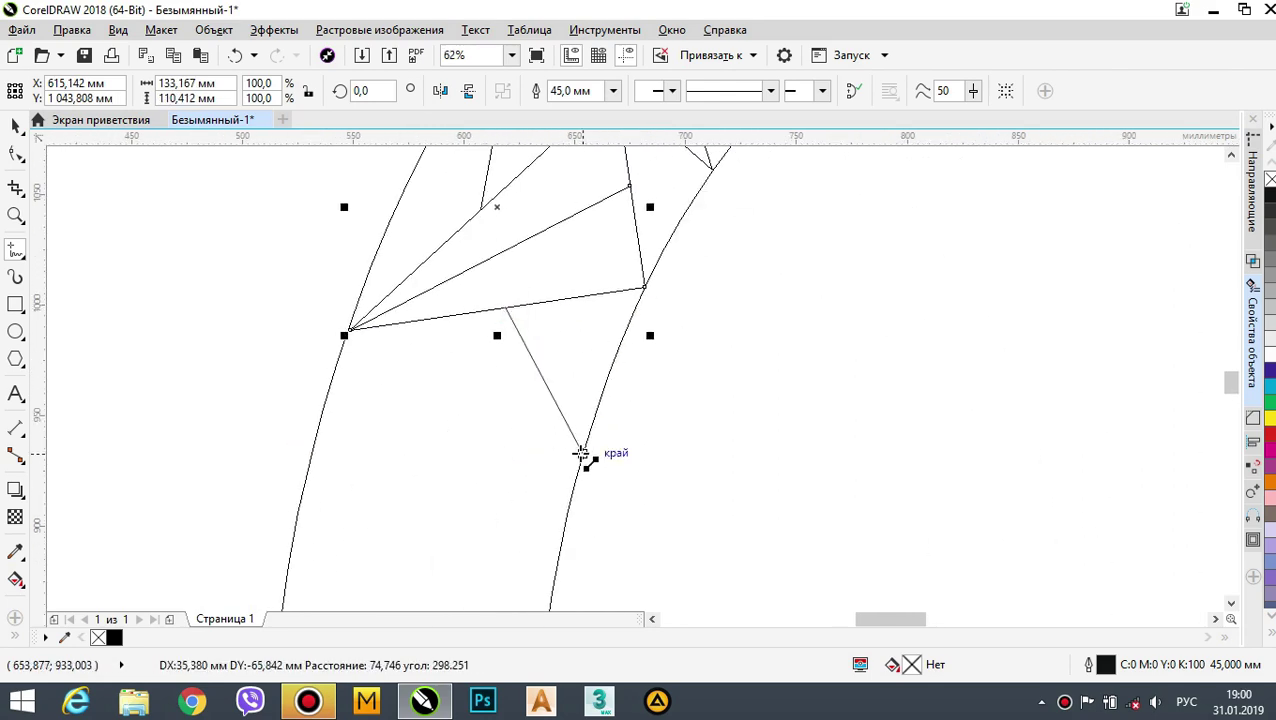
- Add struts about 75 mm and 73 mm long from the triangle's lower side to the inner ellipse and to the long diagonal
{"action": "left_click_drag", "start_coordinate": [581, 453], "coordinate": [581, 453]}
{"action": "scroll", "coordinate": [541, 376], "scroll_direction": "down", "scroll_amount": 1}
{"action": "scroll", "coordinate": [371, 293], "scroll_direction": "up", "scroll_amount": 1}
{"action": "left_click_drag", "start_coordinate": [530, 265], "coordinate": [445, 405]}
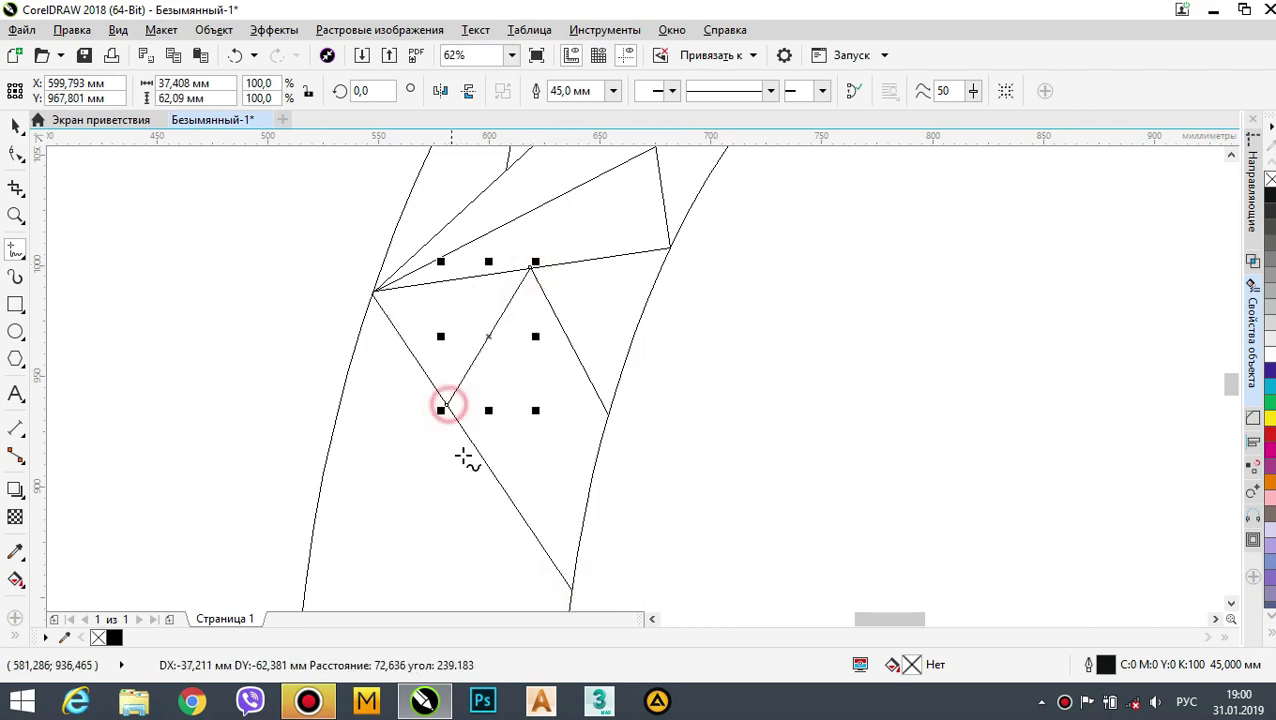
{"action": "left_click", "coordinate": [447, 405]}
- From the junction on the long diagonal, draw a line about 139 mm long down to the outer ellipse and a short strut to the same ellipse
{"action": "middle_click_drag", "start_coordinate": [447, 405], "coordinate": [488, 332]}
{"action": "left_click", "coordinate": [488, 332]}
{"action": "left_click", "coordinate": [338, 600]}
{"action": "middle_click_drag", "start_coordinate": [381, 336], "coordinate": [391, 271]}
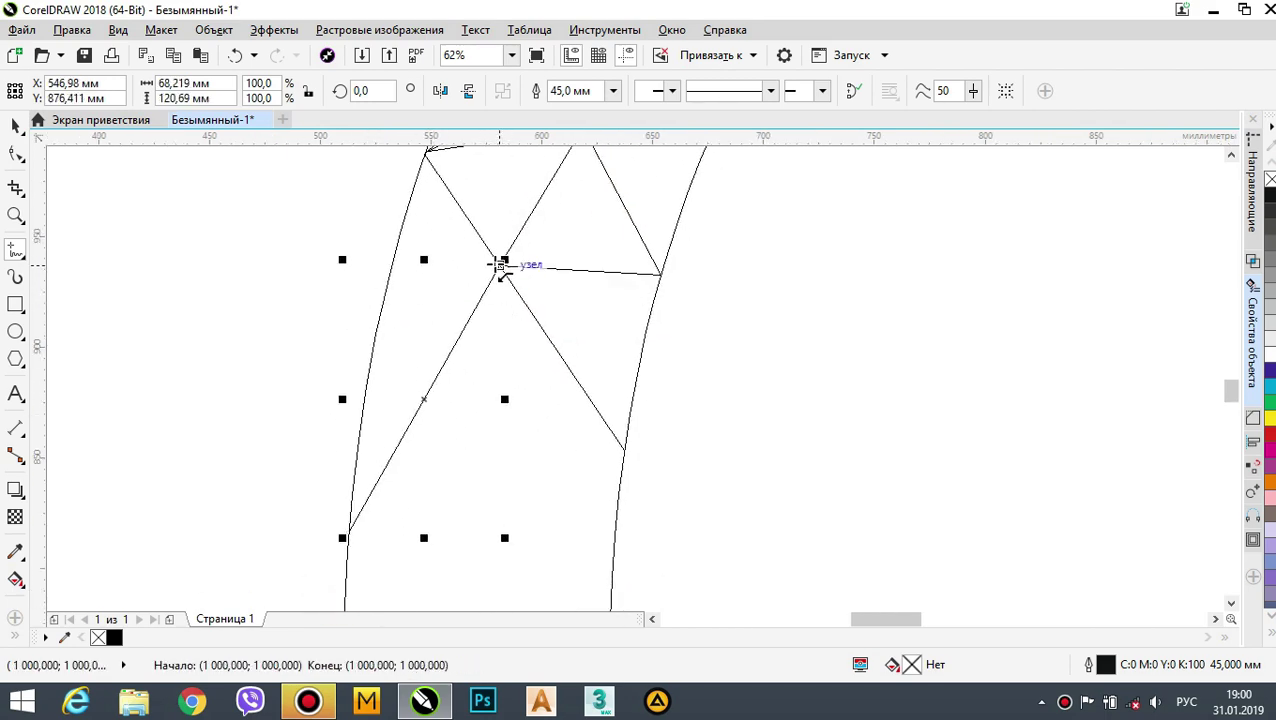
{"action": "left_click", "coordinate": [500, 266]}
{"action": "left_click", "coordinate": [378, 323]}
{"action": "scroll", "coordinate": [432, 489], "scroll_direction": "down", "scroll_amount": 1}
{"action": "scroll", "coordinate": [478, 440], "scroll_direction": "up", "scroll_amount": 1}
- Draw a strut about 90 mm long from the new line to the inner-ellipse node, and join its midpoint to the outer-ellipse node
{"action": "left_click", "coordinate": [444, 324]}
{"action": "middle_click_drag", "start_coordinate": [458, 442], "coordinate": [478, 399]}
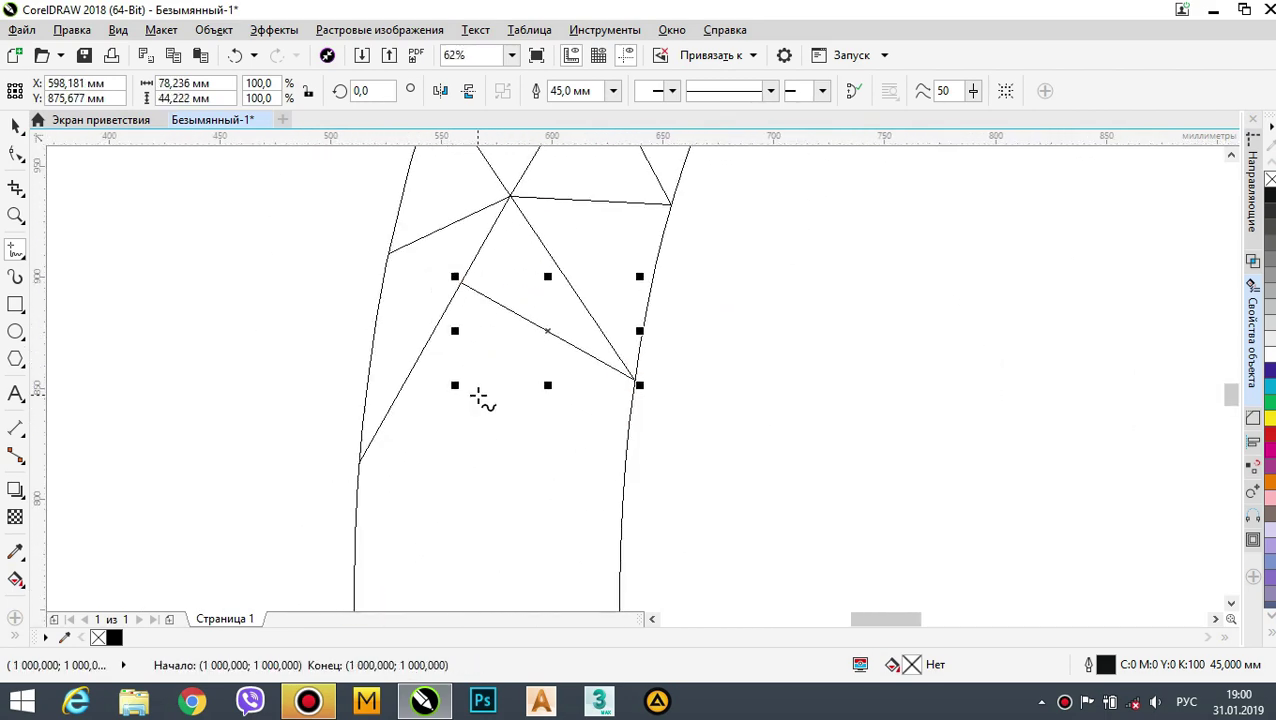
{"action": "left_click", "coordinate": [360, 462]}
{"action": "left_click", "coordinate": [549, 331]}
{"action": "middle_click_drag", "start_coordinate": [562, 372], "coordinate": [575, 255]}
- Draw a line from the strut's midpoint to a point inside the band, and connect that point to nodes on both ellipses
{"action": "left_click", "coordinate": [561, 214]}
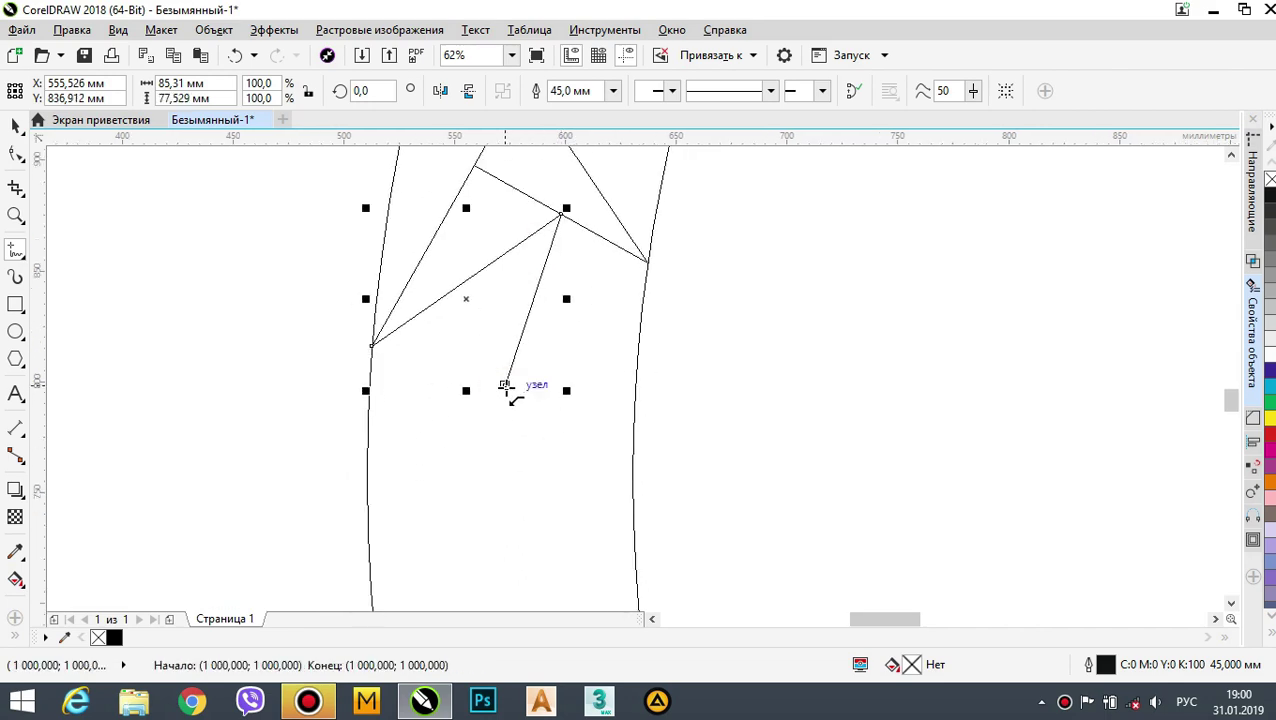
{"action": "left_click", "coordinate": [505, 386]}
{"action": "left_click", "coordinate": [648, 263]}
{"action": "left_click", "coordinate": [505, 386]}
{"action": "left_click", "coordinate": [636, 574]}
{"action": "left_click", "coordinate": [505, 386]}
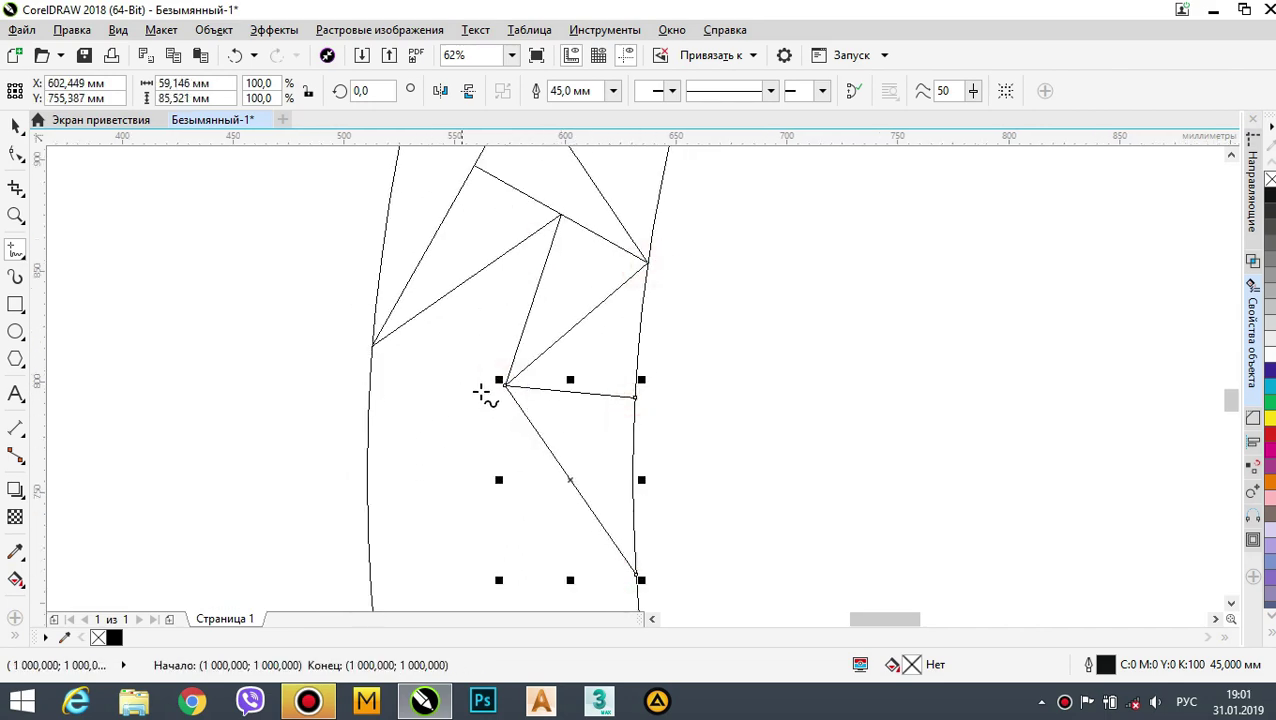
{"action": "left_click", "coordinate": [372, 345]}
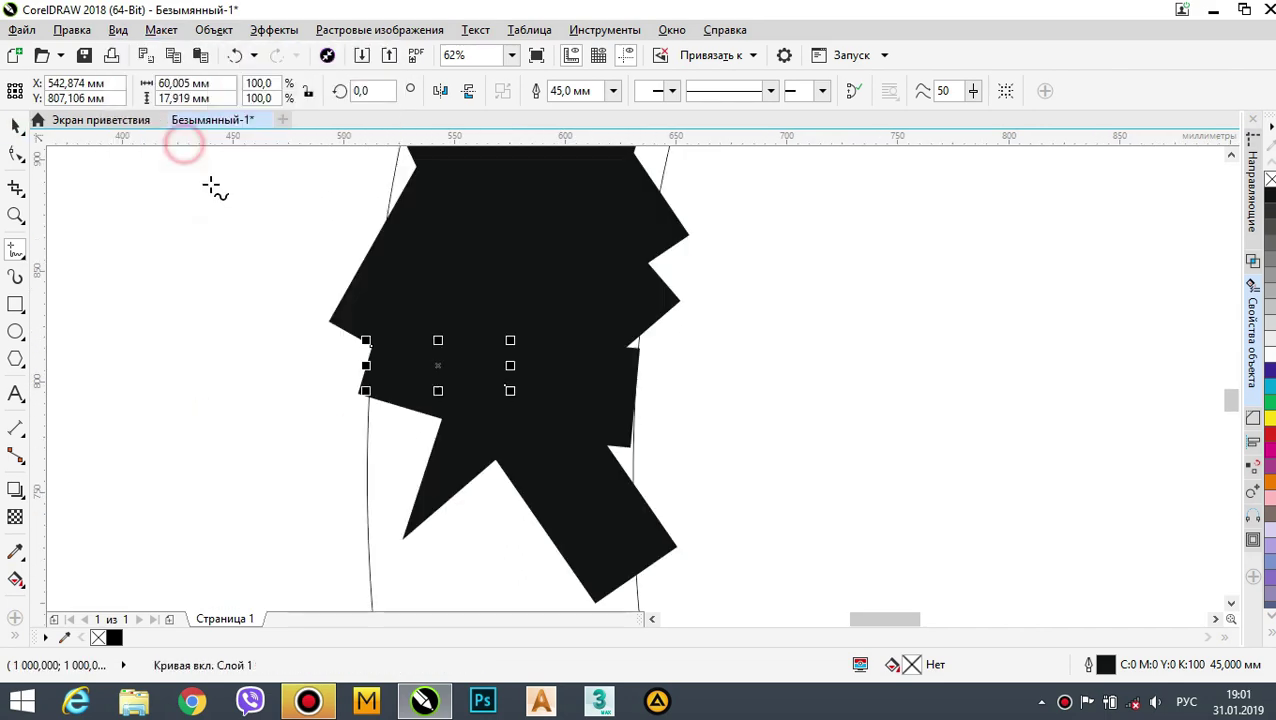
- Preview the left side of the pattern in the Enhanced view and return to wireframe
{"action": "scroll", "coordinate": [584, 347], "scroll_direction": "down", "scroll_amount": 1}
{"action": "left_click", "coordinate": [118, 30]}
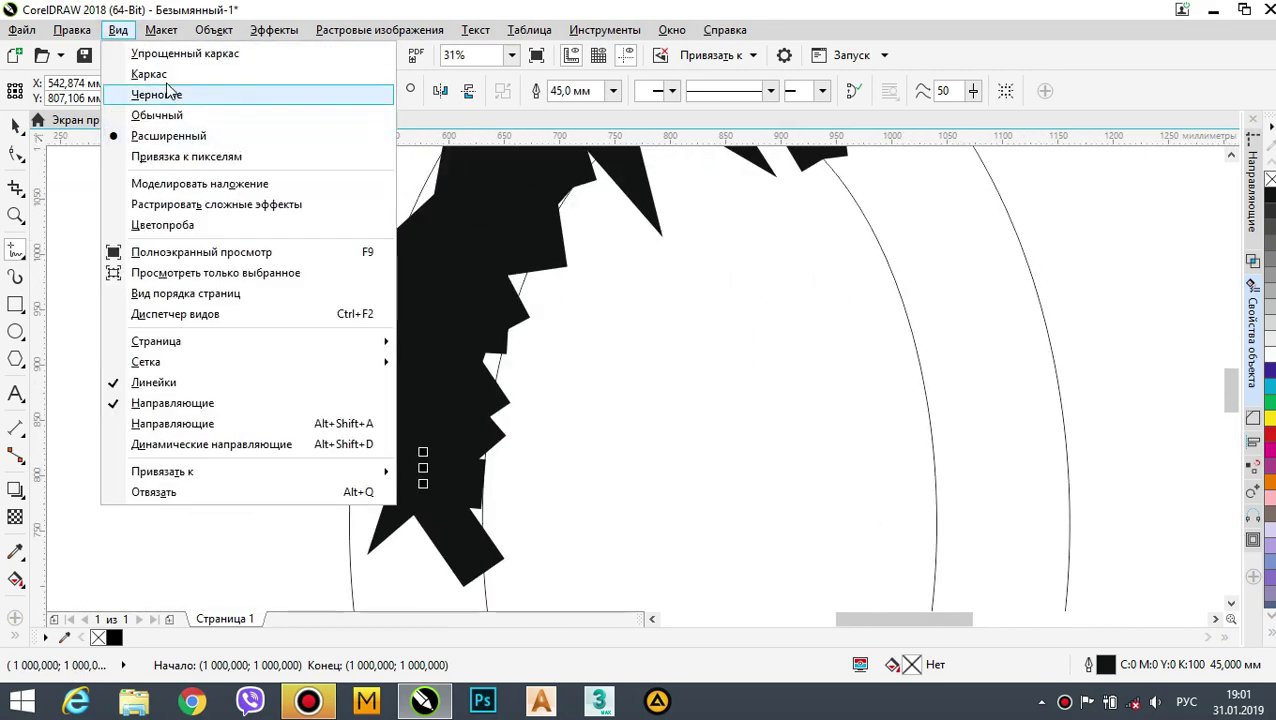
{"action": "left_click", "coordinate": [160, 80]}
- Check how the line ends meet at the outer-ellipse junction and the neighbouring strut junction with the Shape tool
{"action": "scroll", "coordinate": [450, 322], "scroll_direction": "up", "scroll_amount": 5}
{"action": "key", "text": "F10"}
{"action": "scroll", "coordinate": [380, 330], "scroll_direction": "up", "scroll_amount": 1}
{"action": "scroll", "coordinate": [333, 447], "scroll_direction": "down", "scroll_amount": 4}
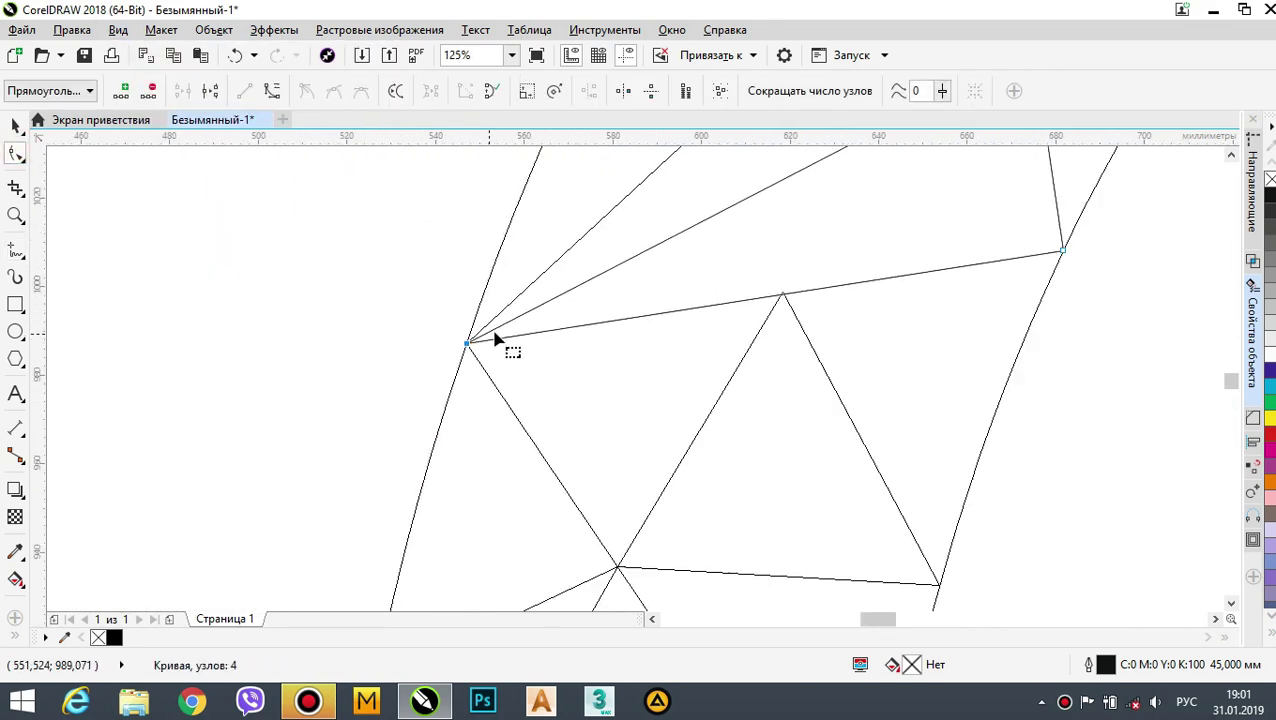
{"action": "scroll", "coordinate": [498, 336], "scroll_direction": "up", "scroll_amount": 3}
{"action": "left_click", "coordinate": [533, 342]}
{"action": "scroll", "coordinate": [540, 330], "scroll_direction": "down", "scroll_amount": 5}
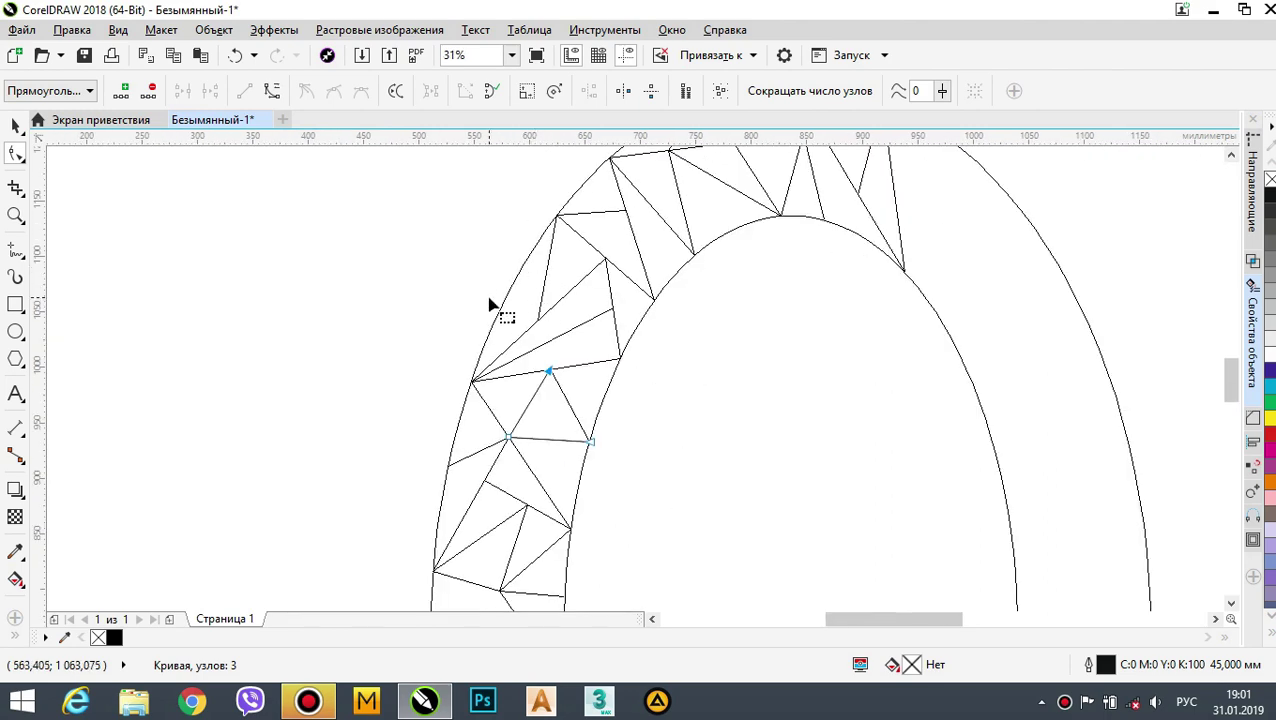
- Switch to the two-point line tool and continue the faceted lines down the left side of the band
{"action": "scroll", "coordinate": [607, 270], "scroll_direction": "down", "scroll_amount": 1}
{"action": "left_click", "coordinate": [21, 256]}
{"action": "mouse_move", "coordinate": [20, 253]}
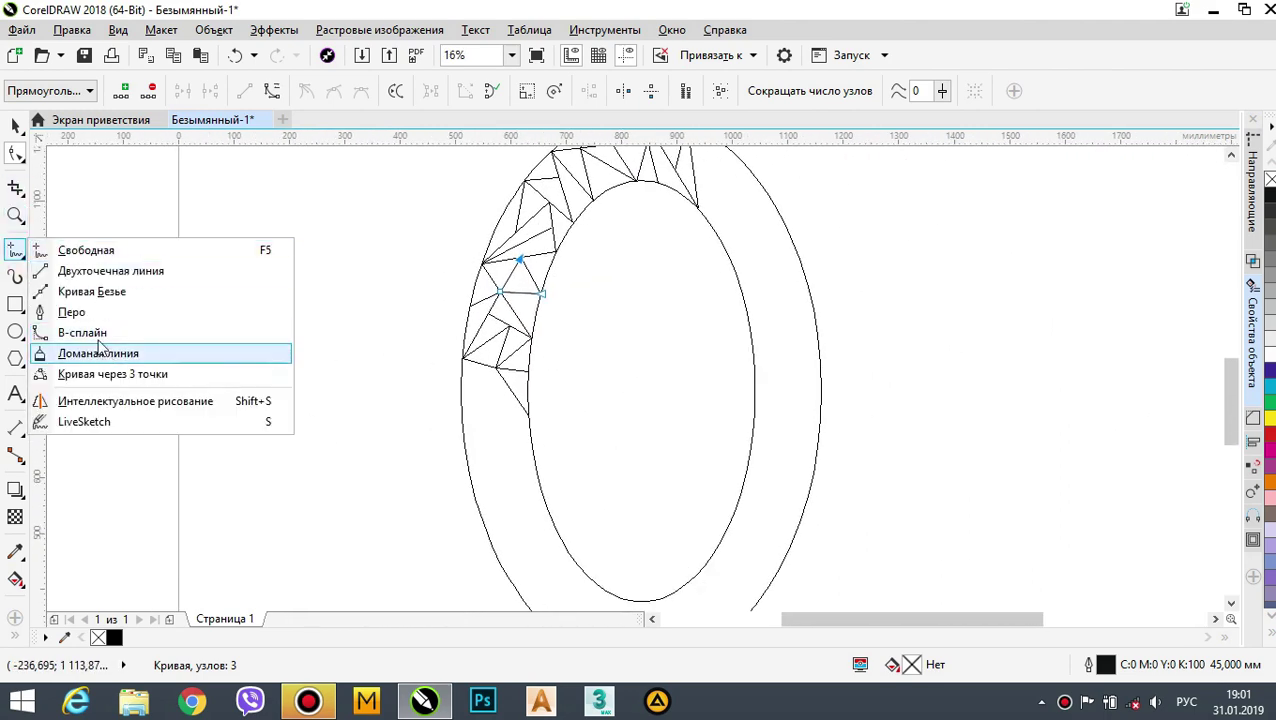
{"action": "left_click", "coordinate": [100, 271]}
{"action": "scroll", "coordinate": [476, 363], "scroll_direction": "up", "scroll_amount": 1}
{"action": "scroll", "coordinate": [496, 436], "scroll_direction": "up", "scroll_amount": 1}
{"action": "left_click_drag", "start_coordinate": [404, 269], "coordinate": [538, 315]}
{"action": "scroll", "coordinate": [538, 316], "scroll_direction": "down", "scroll_amount": 1}
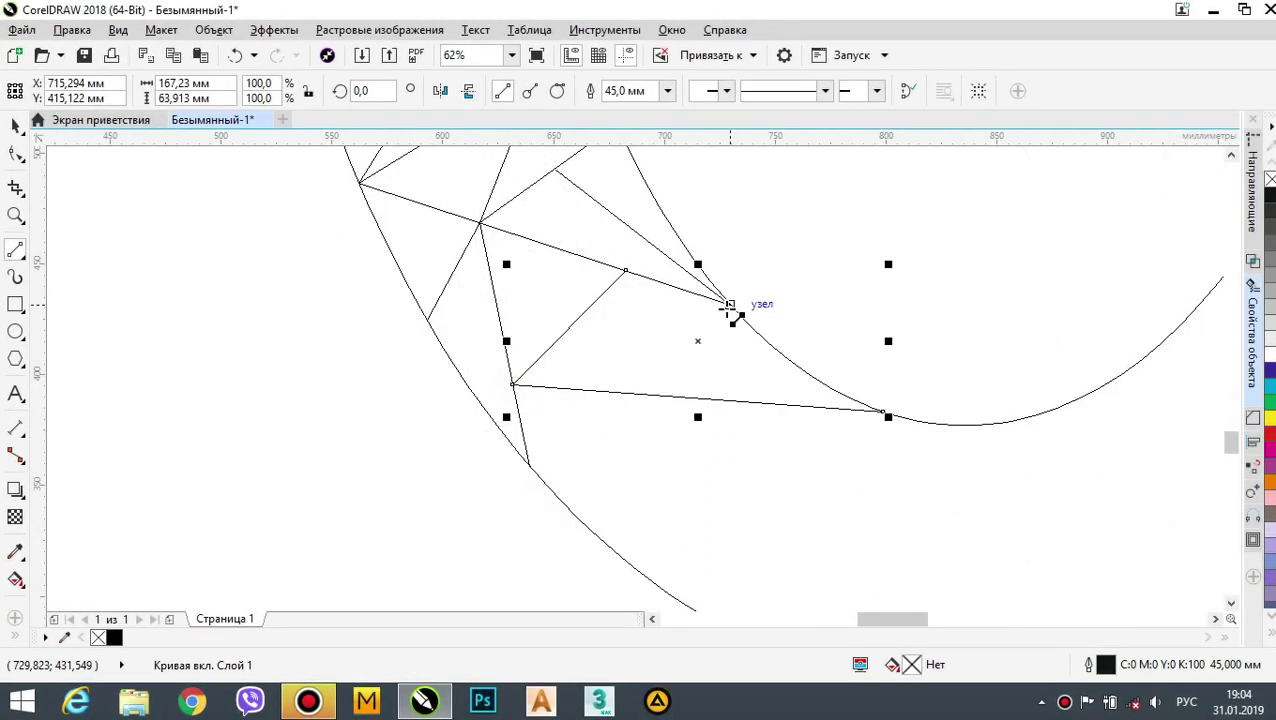
- Try to fill the band's lower-left area with a strut about 69 mm long and a line about 85 mm long from the outer ellipse
{"action": "mouse_move", "coordinate": [625, 270]}
{"action": "left_mouse_down"}
{"action": "mouse_move", "coordinate": [669, 356]}
{"action": "mouse_move", "coordinate": [743, 403]}
{"action": "mouse_move", "coordinate": [707, 399]}
{"action": "left_mouse_up"}
{"action": "middle_click_drag", "start_coordinate": [667, 447], "coordinate": [652, 384]}
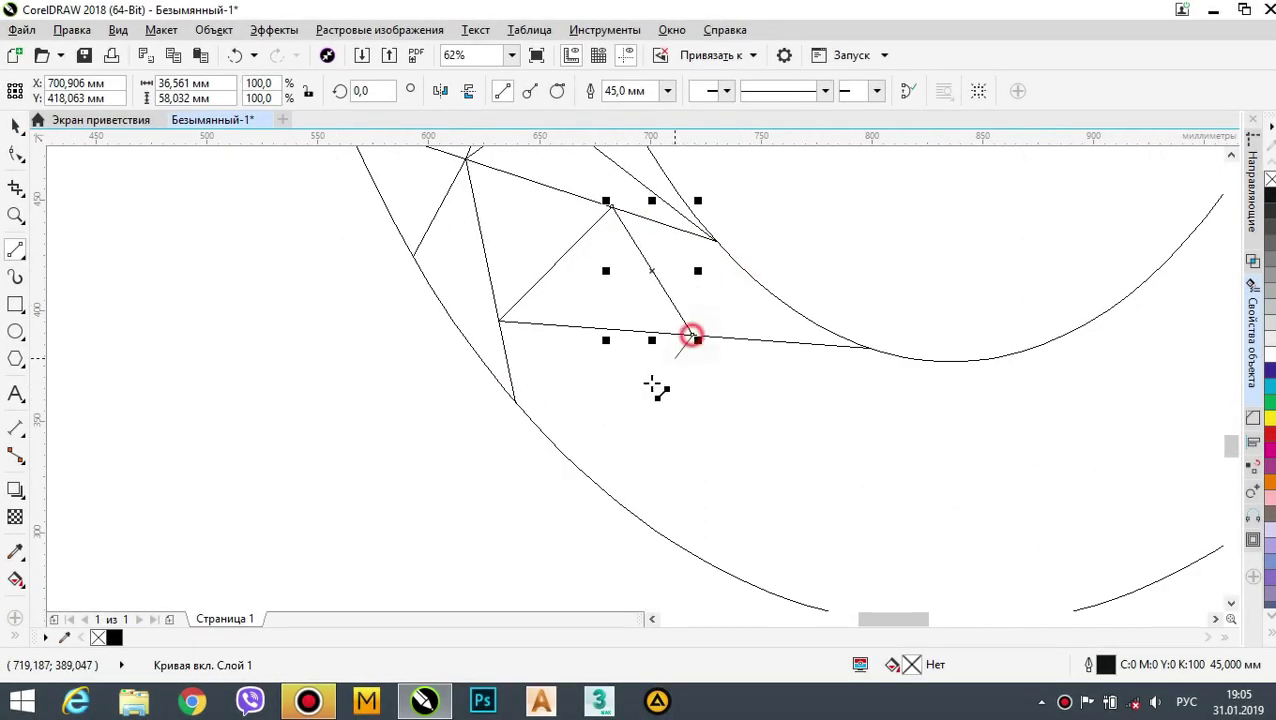
{"action": "left_click_drag", "start_coordinate": [692, 336], "coordinate": [704, 563]}
{"action": "left_click_drag", "start_coordinate": [515, 403], "coordinate": [698, 450]}
{"action": "scroll", "coordinate": [611, 478], "scroll_direction": "down", "scroll_amount": 2}
{"action": "scroll", "coordinate": [643, 426], "scroll_direction": "up", "scroll_amount": 1}
{"action": "middle_click_drag", "start_coordinate": [612, 250], "coordinate": [634, 376]}
{"action": "scroll", "coordinate": [634, 376], "scroll_direction": "down", "scroll_amount": 1}
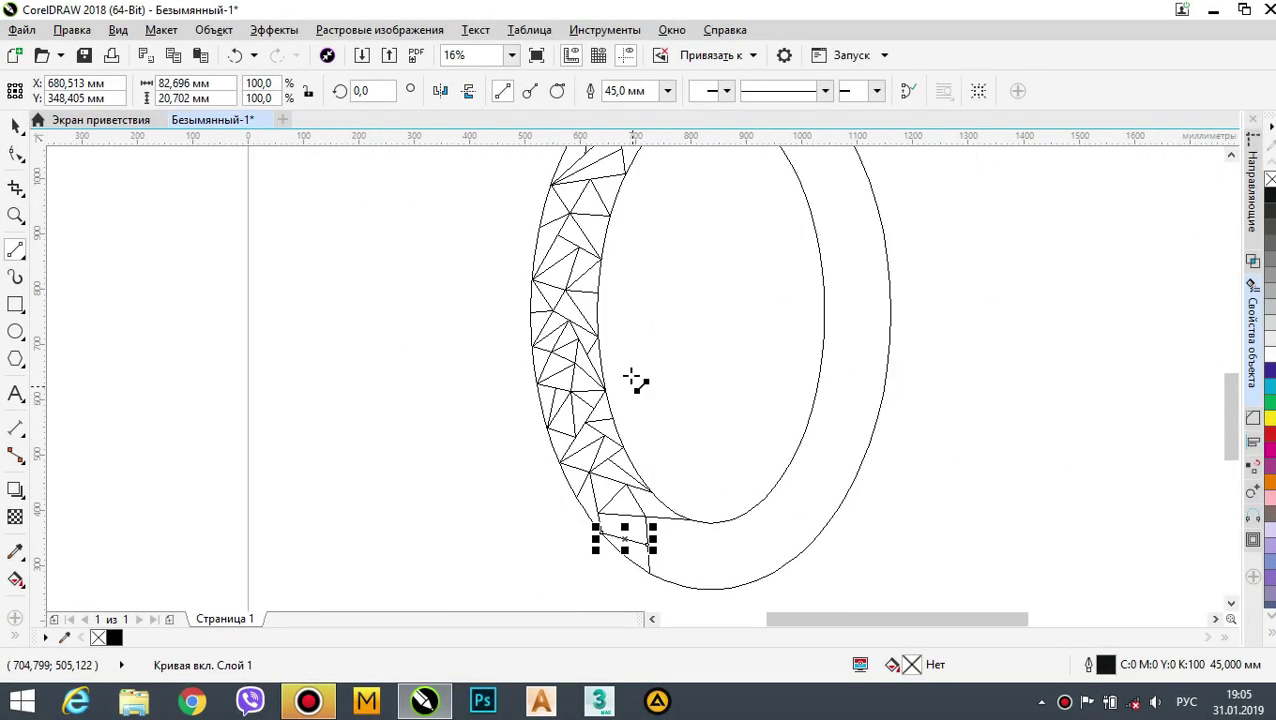
- Try one more line in the lower-left area and undo the last lines drawn there
{"action": "scroll", "coordinate": [624, 430], "scroll_direction": "up", "scroll_amount": 2}
{"action": "mouse_move", "coordinate": [640, 435]}
{"action": "middle_mouse_down"}
{"action": "mouse_move", "coordinate": [675, 447]}
{"action": "mouse_move", "coordinate": [649, 376]}
{"action": "middle_mouse_up"}
{"action": "left_click_drag", "start_coordinate": [684, 393], "coordinate": [507, 460]}
{"action": "middle_click_drag", "start_coordinate": [702, 500], "coordinate": [587, 455]}
{"action": "key", "text": "ctrl+z"}
{"action": "key", "text": "ctrl+z"}
{"action": "key", "text": "ctrl+z"}
{"action": "key", "text": "ctrl+z"}
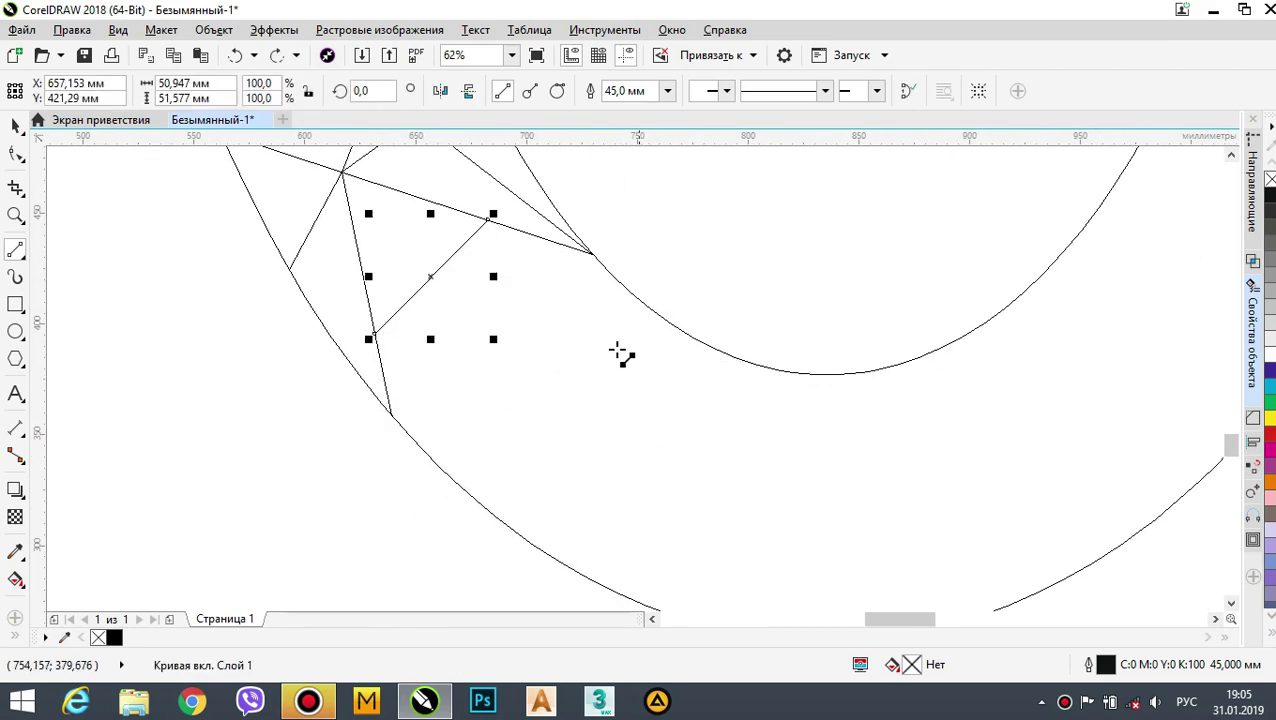
- Draw a line from the inner-ellipse node to the outer ellipse, and add struts between the adjoining triangle's side and the outer ellipse
{"action": "left_click_drag", "start_coordinate": [594, 255], "coordinate": [543, 549]}
{"action": "key", "text": "Escape"}
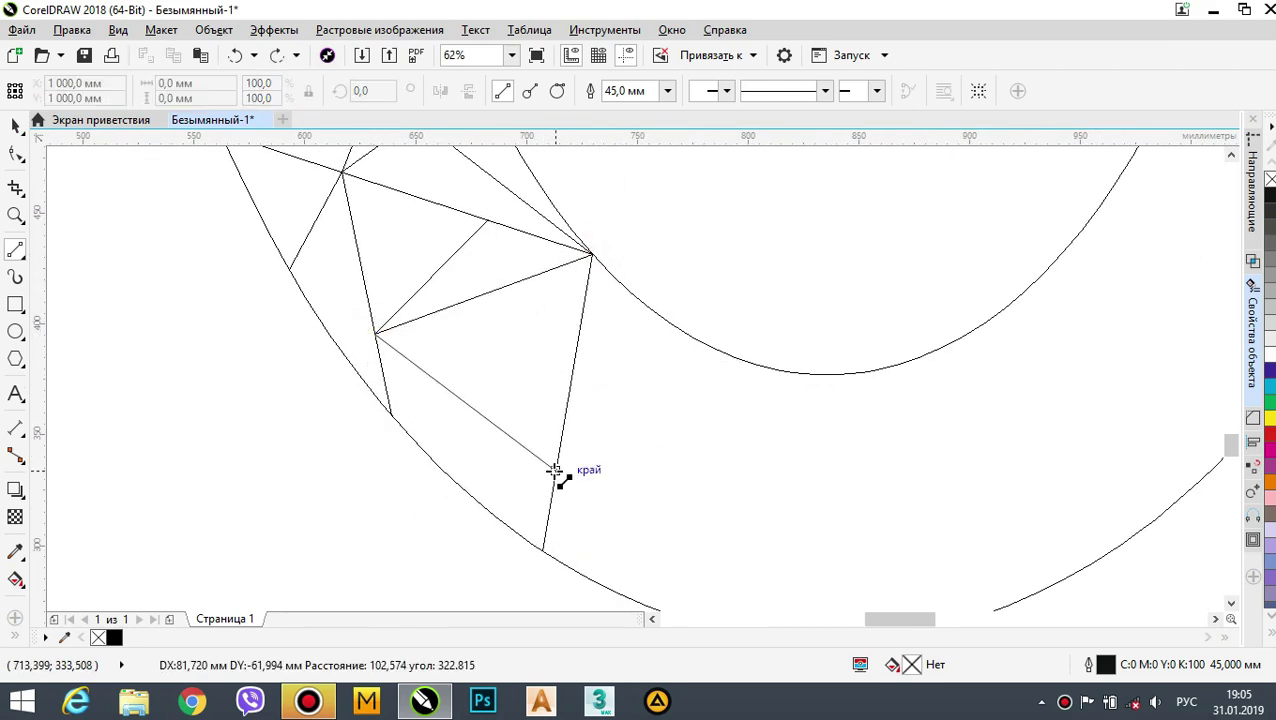
{"action": "left_click_drag", "start_coordinate": [483, 295], "coordinate": [392, 416]}
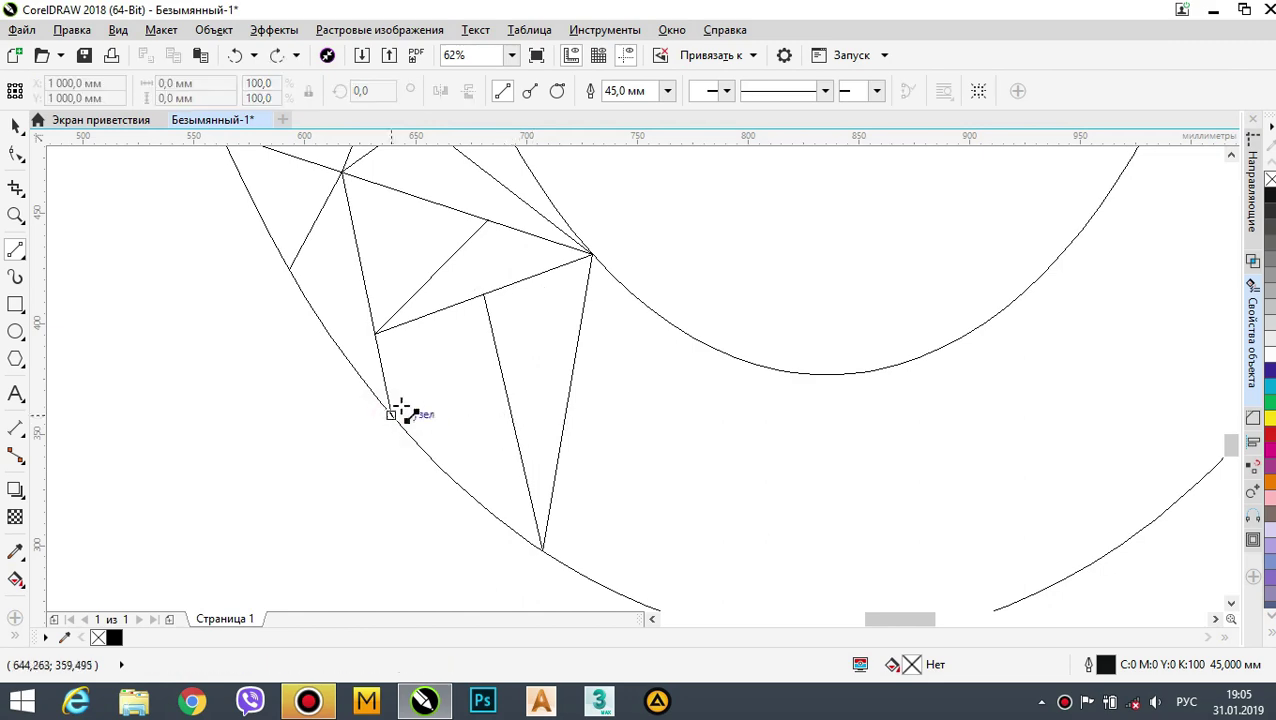
{"action": "middle_click_drag", "start_coordinate": [473, 370], "coordinate": [493, 312]}
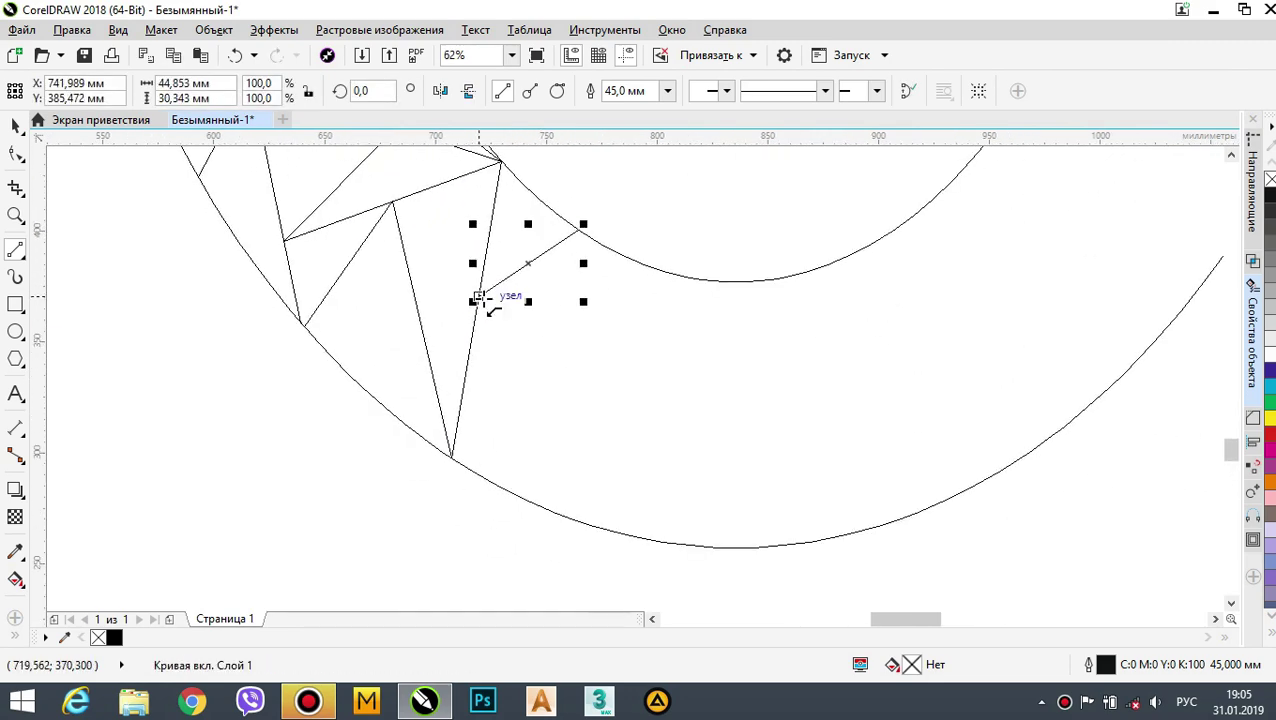
- Draw a long line from the strut junction to the outer ellipse near its bottom, and add struts from it to the outer ellipse
{"action": "left_click_drag", "start_coordinate": [478, 297], "coordinate": [890, 525]}
{"action": "left_click_drag", "start_coordinate": [565, 344], "coordinate": [598, 527]}
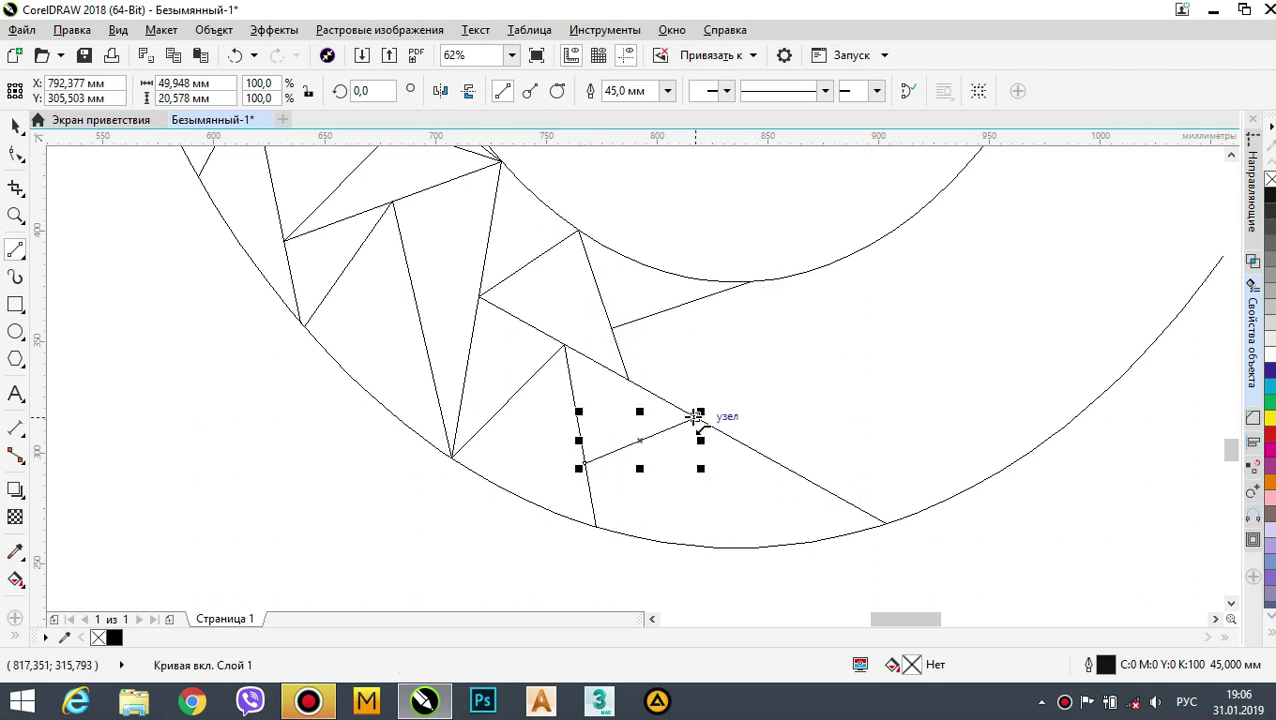
{"action": "left_click_drag", "start_coordinate": [696, 417], "coordinate": [736, 548]}
{"action": "mouse_move", "coordinate": [716, 346]}
{"action": "middle_mouse_down"}
{"action": "mouse_move", "coordinate": [637, 372]}
{"action": "mouse_move", "coordinate": [669, 331]}
{"action": "middle_mouse_up"}
- Add a strut about 78 mm long from the left strut to the line end at the bottom of the outer ellipse
{"action": "left_click_drag", "start_coordinate": [538, 484], "coordinate": [638, 376]}
{"action": "key", "text": "ctrl+z"}
{"action": "left_click_drag", "start_coordinate": [527, 421], "coordinate": [678, 505]}
{"action": "middle_click_drag", "start_coordinate": [665, 333], "coordinate": [634, 376]}
- Remove the strut ending at the inner ellipse's bottom and draw lines from the neighbouring nodes to a point just inside the inner ellipse
{"action": "left_click", "coordinate": [16, 128]}
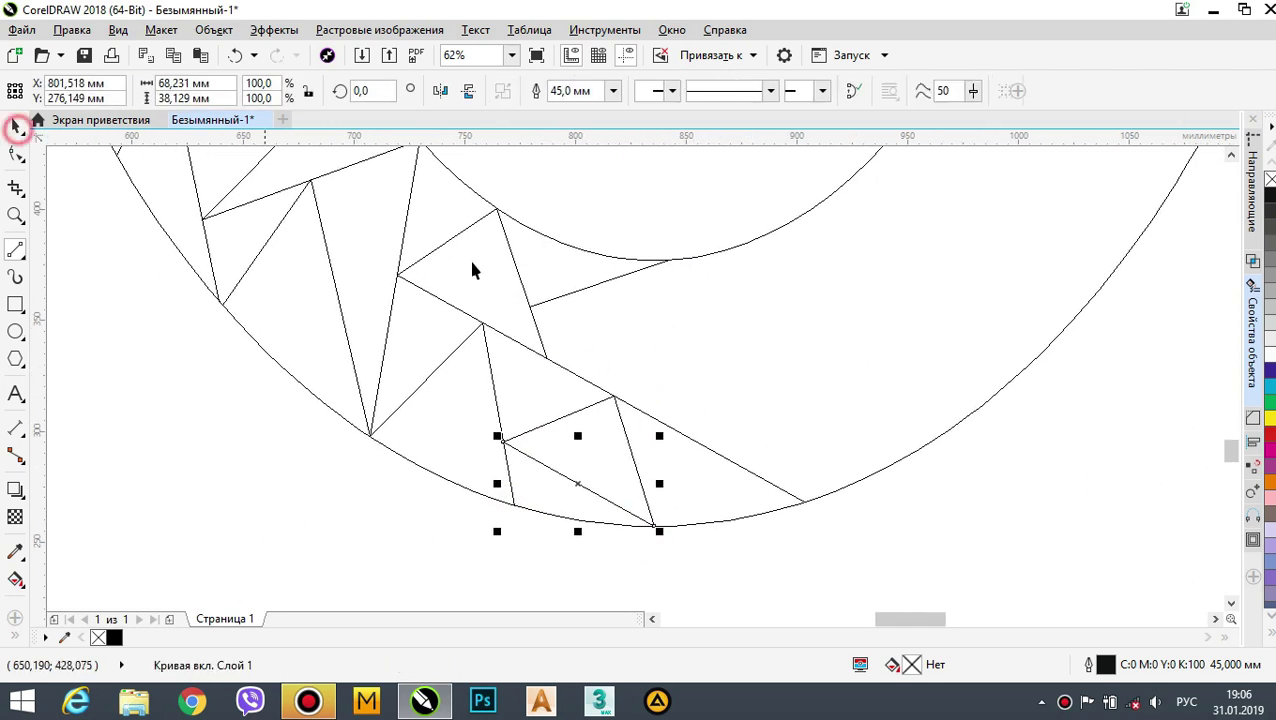
{"action": "left_click", "coordinate": [471, 262]}
{"action": "left_click", "coordinate": [15, 250]}
{"action": "left_click_drag", "start_coordinate": [501, 210], "coordinate": [645, 245]}
{"action": "left_click_drag", "start_coordinate": [645, 245], "coordinate": [547, 358]}
{"action": "middle_click_drag", "start_coordinate": [669, 329], "coordinate": [604, 352]}
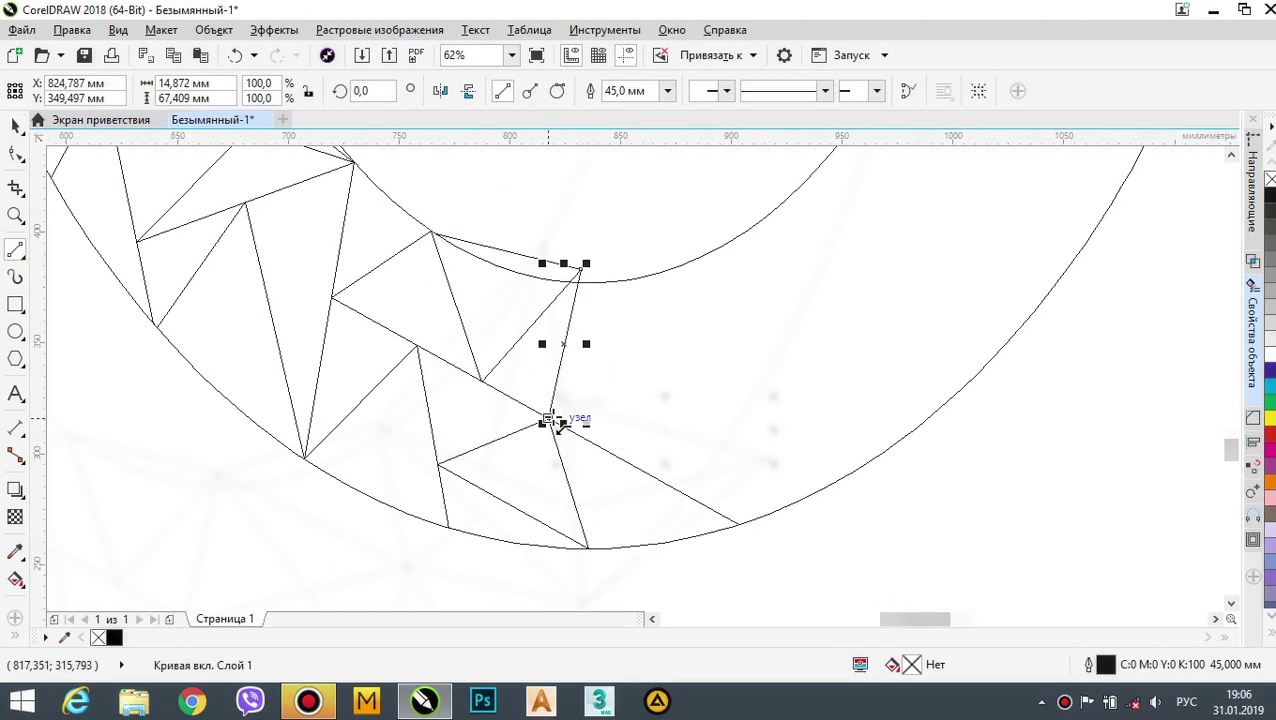
- Draw lines from the lower junction to a new point in the band, down to the outer ellipse, and back to the point inside the inner ellipse
{"action": "left_click_drag", "start_coordinate": [548, 419], "coordinate": [770, 362]}
{"action": "left_click_drag", "start_coordinate": [770, 362], "coordinate": [739, 523]}
{"action": "left_click_drag", "start_coordinate": [739, 523], "coordinate": [582, 271]}
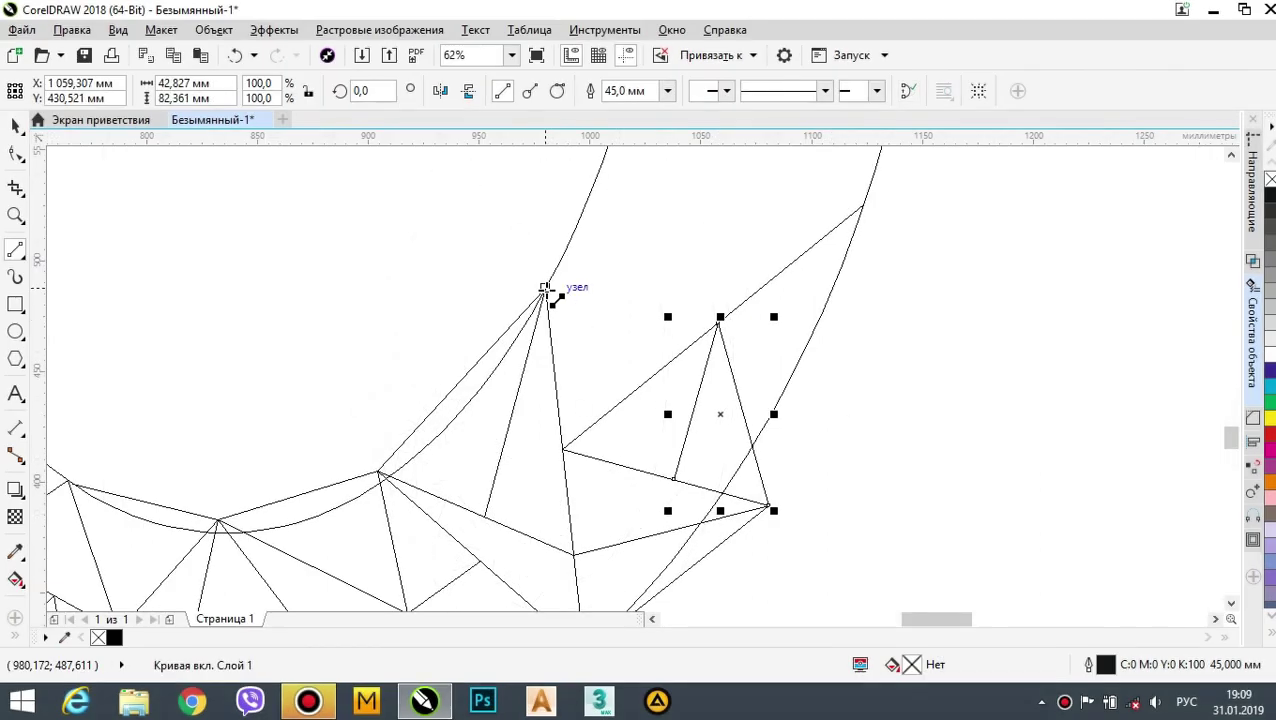
- Draw a line about 79 mm long from the right inner-ellipse node to the diagonal's junction, and one about 195 mm long up to the inner ellipse
{"action": "left_click_drag", "start_coordinate": [544, 290], "coordinate": [719, 322]}
{"action": "scroll", "coordinate": [692, 310], "scroll_direction": "down", "scroll_amount": 1}
{"action": "middle_click_drag", "start_coordinate": [691, 250], "coordinate": [699, 442]}
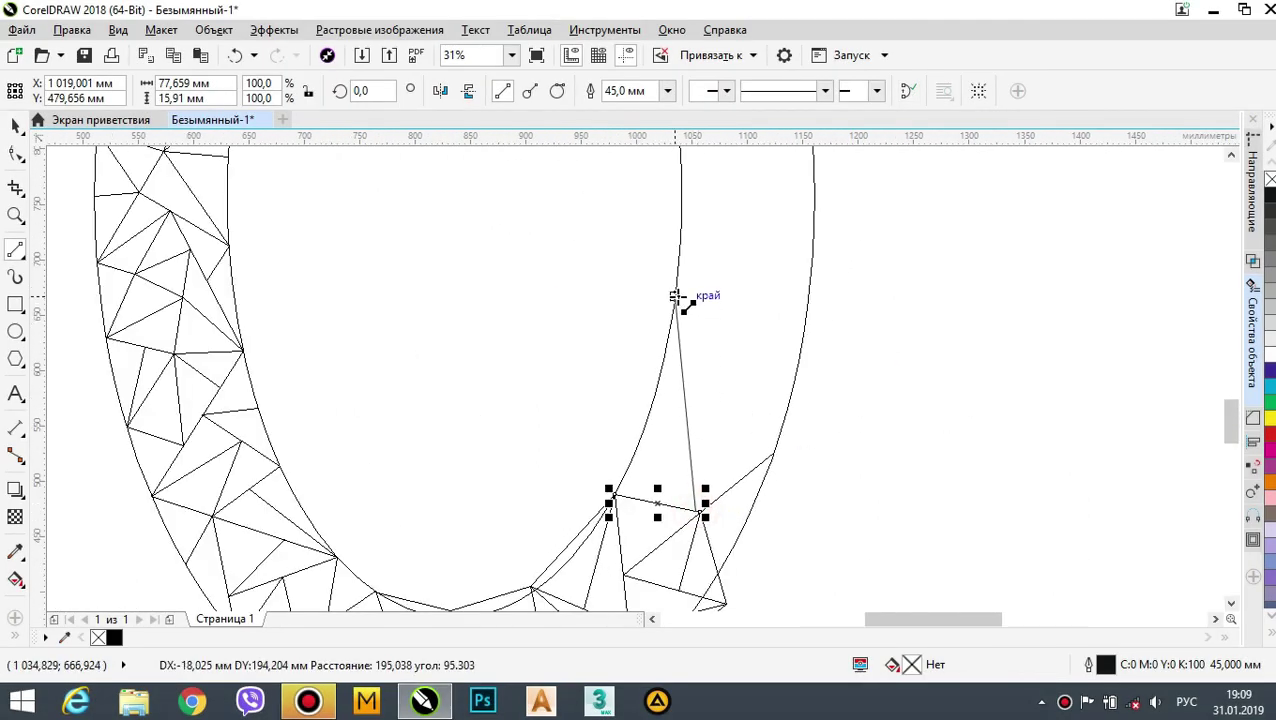
{"action": "scroll", "coordinate": [677, 297], "scroll_direction": "up", "scroll_amount": 1}
{"action": "left_click_drag", "start_coordinate": [677, 297], "coordinate": [727, 321]}
- Add two struts from the middle of the short cross line, one to the long line and one up to a point inside the inner ellipse
{"action": "mouse_move", "coordinate": [654, 506]}
{"action": "left_mouse_down"}
{"action": "mouse_move", "coordinate": [632, 307]}
{"action": "mouse_move", "coordinate": [645, 289]}
{"action": "left_mouse_up"}
{"action": "left_click", "coordinate": [512, 288]}
{"action": "middle_click_drag", "start_coordinate": [646, 325], "coordinate": [622, 427]}
{"action": "left_click_drag", "start_coordinate": [621, 391], "coordinate": [682, 201]}
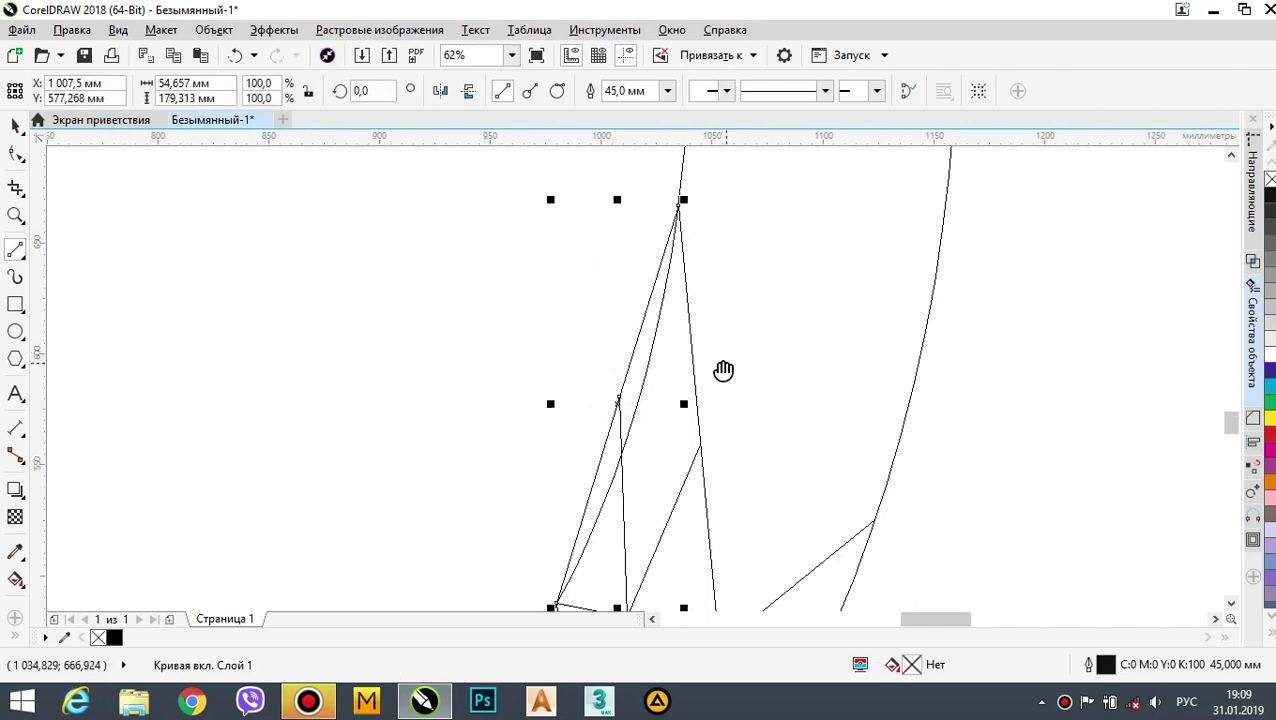
{"action": "middle_click_drag", "start_coordinate": [723, 370], "coordinate": [679, 348]}
{"action": "key", "text": "ctrl+z"}
- Draw a line from the left strut's top to the upper inner-ellipse node, and a strut about 42 mm long to the long line
{"action": "left_click_drag", "start_coordinate": [576, 373], "coordinate": [637, 189]}
{"action": "left_click_drag", "start_coordinate": [652, 420], "coordinate": [576, 373]}
{"action": "middle_click_drag", "start_coordinate": [744, 394], "coordinate": [661, 359]}
{"action": "scroll", "coordinate": [661, 359], "scroll_direction": "down", "scroll_amount": 1}
{"action": "scroll", "coordinate": [665, 425], "scroll_direction": "up", "scroll_amount": 1}
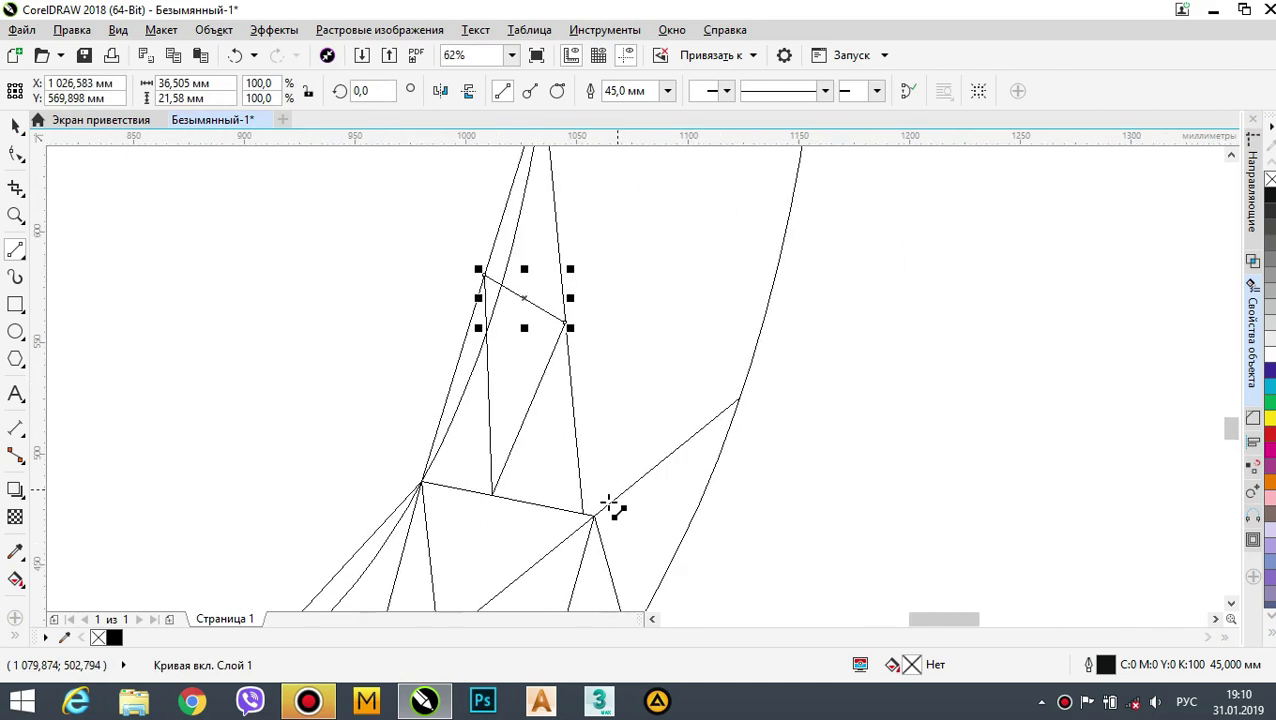
- Move the long line's lower end onto the diagonal's junction and the two strut ends onto the shifted line
{"action": "middle_click_drag", "start_coordinate": [607, 513], "coordinate": [612, 445]}
{"action": "left_click", "coordinate": [15, 154]}
{"action": "scroll", "coordinate": [603, 455], "scroll_direction": "up", "scroll_amount": 1}
{"action": "left_click_drag", "start_coordinate": [598, 422], "coordinate": [620, 428]}
{"action": "middle_click_drag", "start_coordinate": [623, 265], "coordinate": [648, 559]}
{"action": "left_click_drag", "start_coordinate": [587, 338], "coordinate": [604, 385]}
{"action": "left_click_drag", "start_coordinate": [591, 339], "coordinate": [605, 383]}
{"action": "scroll", "coordinate": [637, 398], "scroll_direction": "down", "scroll_amount": 2}
- Draw a line from the long line to the outer-ellipse node, and two lines from its midpoint towards the outer ellipse
{"action": "left_click", "coordinate": [15, 250]}
{"action": "scroll", "coordinate": [685, 399], "scroll_direction": "up", "scroll_amount": 1}
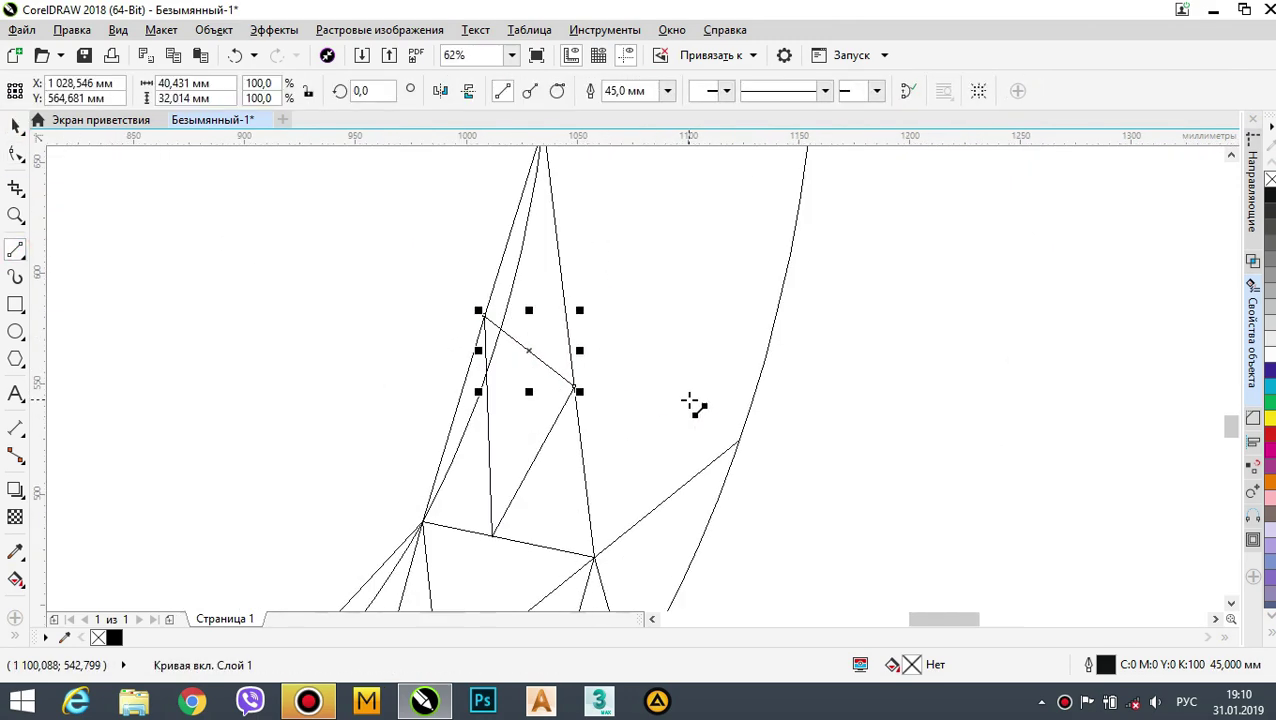
{"action": "left_click_drag", "start_coordinate": [563, 297], "coordinate": [563, 297]}
{"action": "left_click_drag", "start_coordinate": [641, 456], "coordinate": [802, 181]}
{"action": "mouse_move", "coordinate": [641, 456]}
{"action": "left_mouse_down"}
{"action": "mouse_move", "coordinate": [793, 362]}
{"action": "mouse_move", "coordinate": [808, 375]}
{"action": "left_mouse_up"}
- Close the pattern's outer edge with a line about 81 mm long to the outer-ellipse node and another down to the lower outside corner
{"action": "scroll", "coordinate": [808, 375], "scroll_direction": "down", "scroll_amount": 1}
{"action": "scroll", "coordinate": [712, 440], "scroll_direction": "down", "scroll_amount": 3}
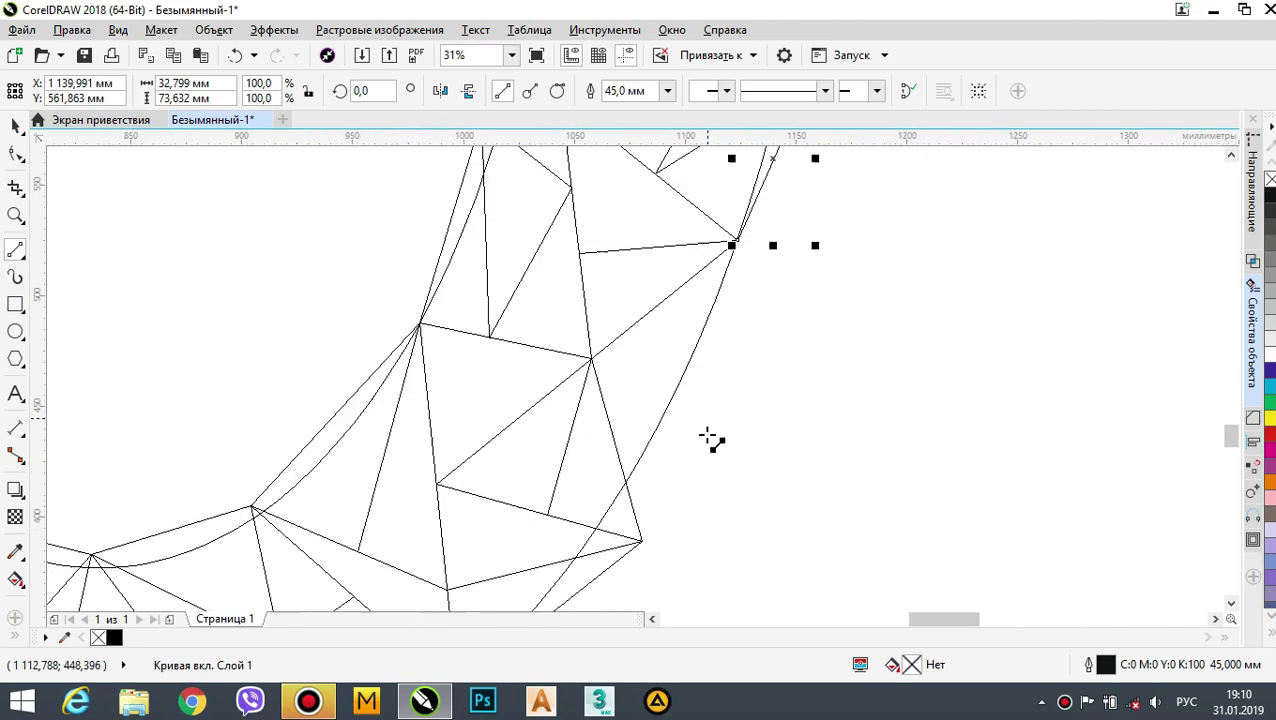
{"action": "left_click_drag", "start_coordinate": [748, 244], "coordinate": [738, 241]}
{"action": "middle_click_drag", "start_coordinate": [567, 217], "coordinate": [582, 413]}
{"action": "middle_click_drag", "start_coordinate": [638, 271], "coordinate": [616, 406]}
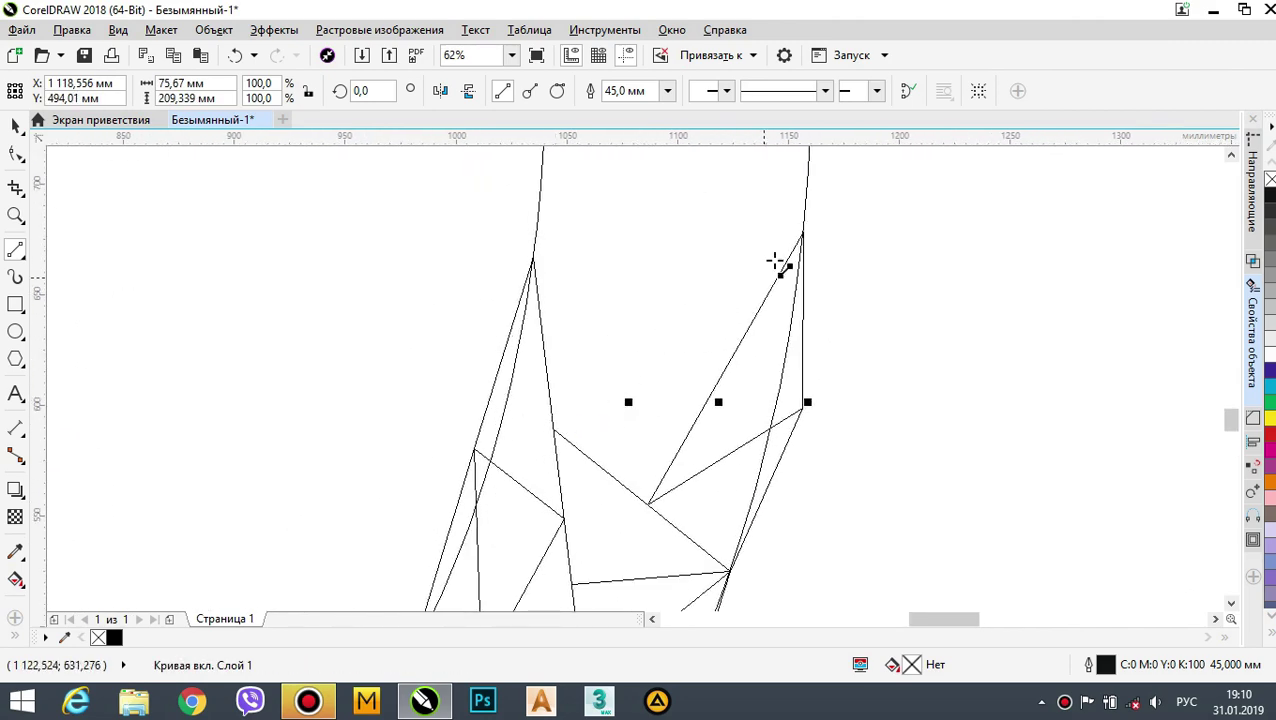
- Draw a line from the upper outer-ellipse node to the long line, and a strut about 72 mm long from it towards the inner-ellipse node
{"action": "left_click_drag", "start_coordinate": [803, 233], "coordinate": [554, 430]}
{"action": "middle_click_drag", "start_coordinate": [649, 318], "coordinate": [649, 366]}
{"action": "scroll", "coordinate": [648, 366], "scroll_direction": "down", "scroll_amount": 3}
{"action": "scroll", "coordinate": [626, 371], "scroll_direction": "up", "scroll_amount": 1}
{"action": "mouse_move", "coordinate": [657, 307]}
{"action": "middle_mouse_down"}
{"action": "mouse_move", "coordinate": [660, 375]}
{"action": "mouse_move", "coordinate": [664, 348]}
{"action": "middle_mouse_up"}
{"action": "scroll", "coordinate": [668, 390], "scroll_direction": "up", "scroll_amount": 2}
{"action": "left_click_drag", "start_coordinate": [703, 428], "coordinate": [703, 428]}
- Correct the strut so that it runs about 73 mm and ends exactly on the inner-ellipse node
{"action": "scroll", "coordinate": [562, 360], "scroll_direction": "up", "scroll_amount": 2}
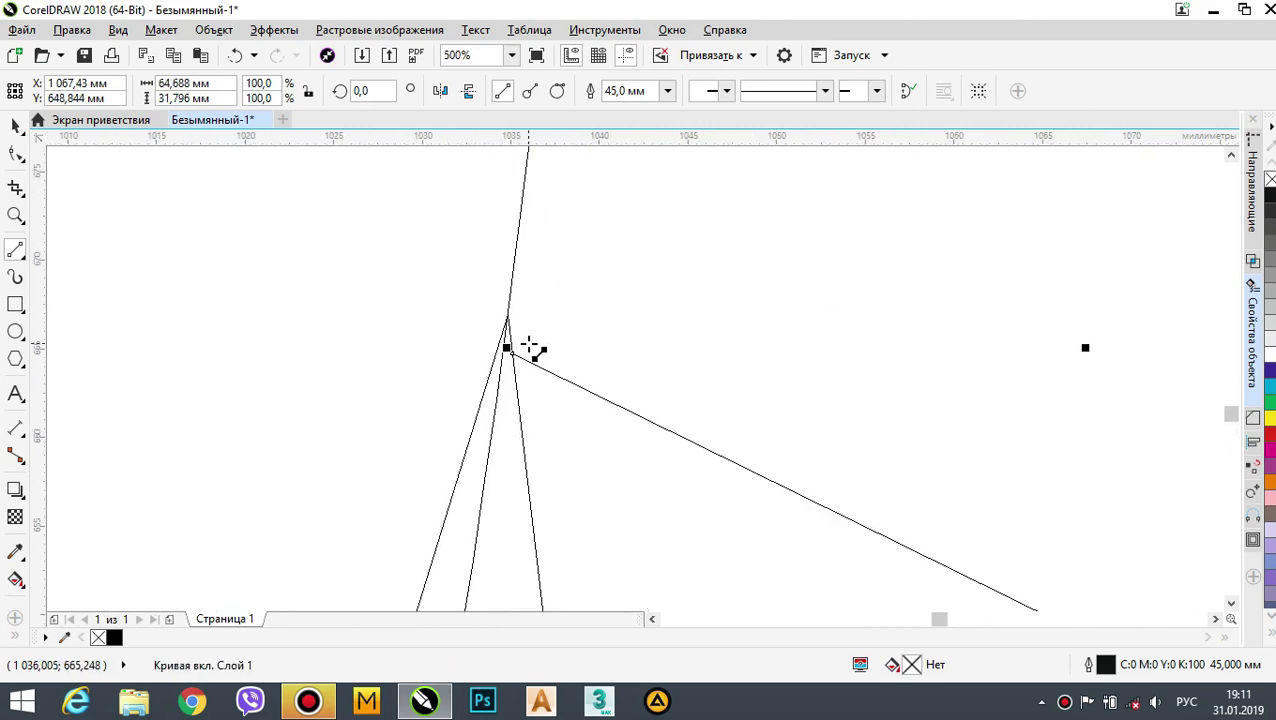
{"action": "left_click", "coordinate": [15, 125]}
{"action": "left_click", "coordinate": [15, 250]}
{"action": "scroll", "coordinate": [390, 392], "scroll_direction": "down", "scroll_amount": 2}
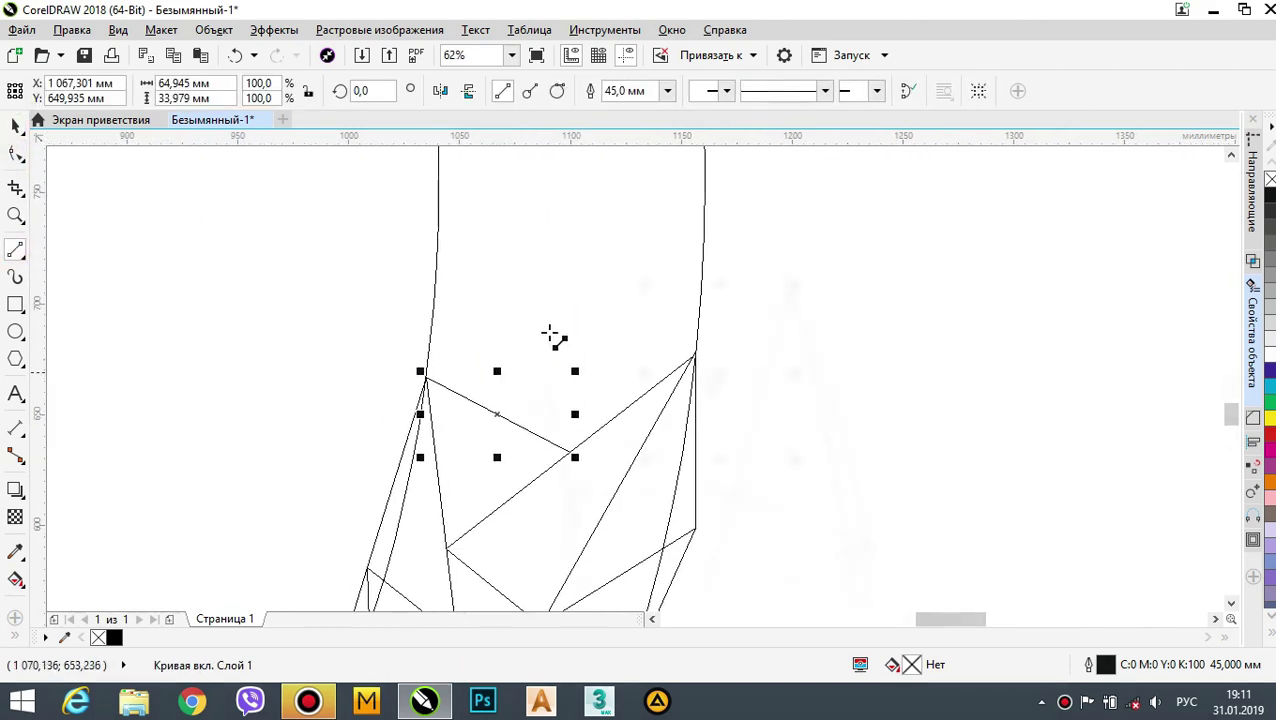
- Continue the faceted lines up the right side of the band, ending with a line about 86 mm long out from the inner ellipse
{"action": "scroll", "coordinate": [620, 455], "scroll_direction": "down", "scroll_amount": 1}
{"action": "left_click_drag", "start_coordinate": [595, 455], "coordinate": [519, 187]}
{"action": "left_click_drag", "start_coordinate": [519, 187], "coordinate": [517, 179]}
{"action": "scroll", "coordinate": [578, 380], "scroll_direction": "up", "scroll_amount": 1}
{"action": "left_click_drag", "start_coordinate": [470, 458], "coordinate": [540, 276]}
- Draw a triangle from the top junction to the outer-ellipse node, and a line about 144 mm long from the inner ellipse to its apex
{"action": "left_click_drag", "start_coordinate": [687, 433], "coordinate": [660, 262]}
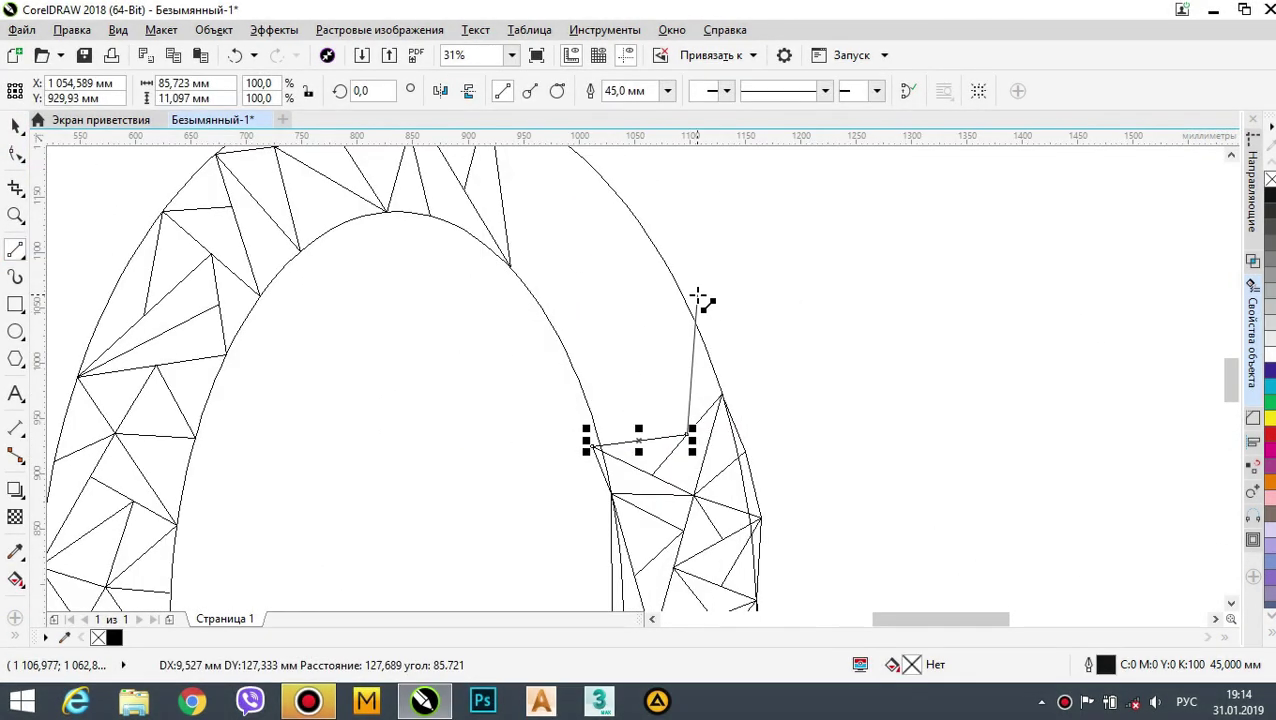
{"action": "left_click_drag", "start_coordinate": [700, 293], "coordinate": [735, 376]}
{"action": "scroll", "coordinate": [541, 305], "scroll_direction": "up", "scroll_amount": 1}
{"action": "left_click_drag", "start_coordinate": [439, 283], "coordinate": [762, 293]}
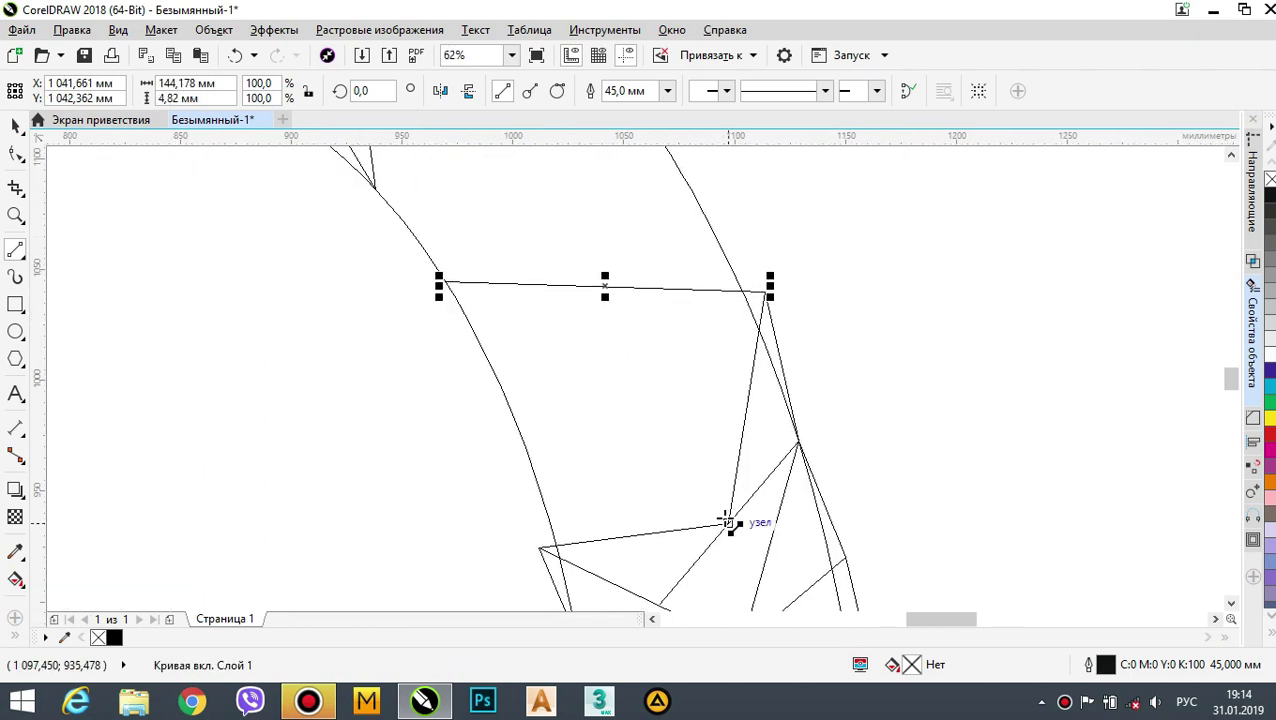
- Draw a line about 130 mm long from the right junction across the inner ellipse, and connect its end and middle to the node below
{"action": "left_click_drag", "start_coordinate": [728, 522], "coordinate": [473, 389]}
{"action": "middle_click_drag", "start_coordinate": [556, 455], "coordinate": [570, 401]}
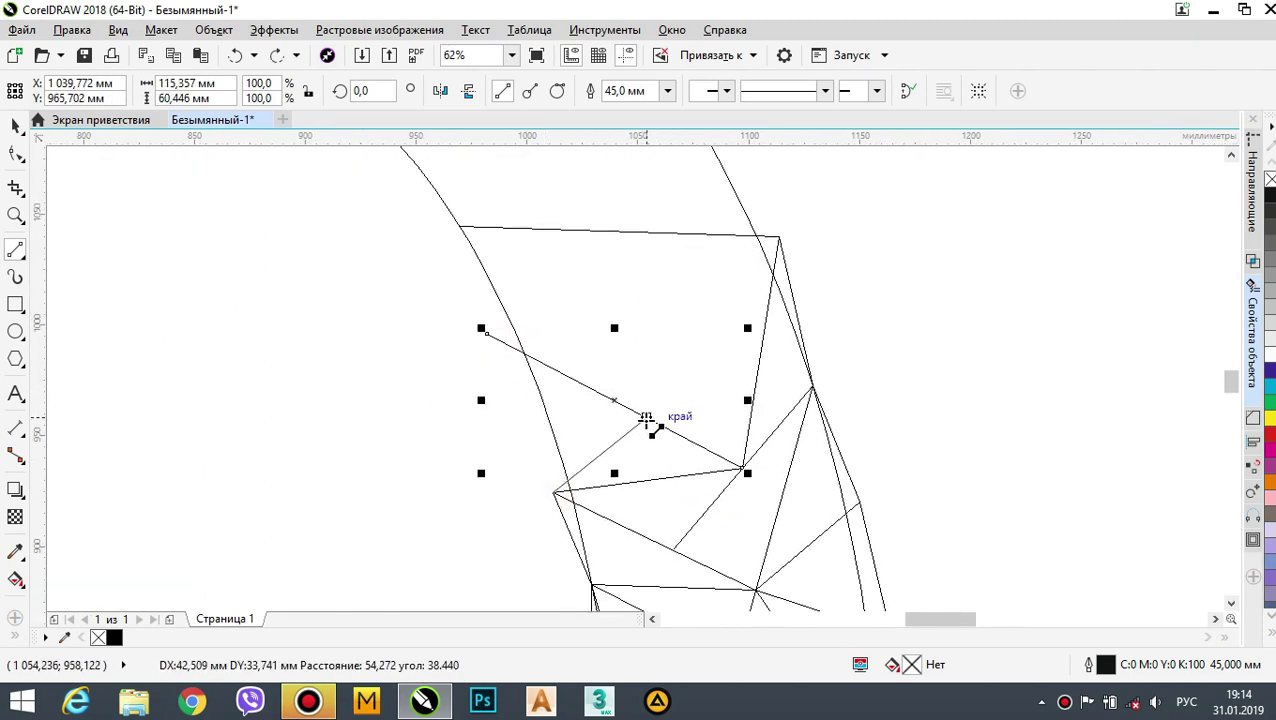
{"action": "left_click_drag", "start_coordinate": [646, 418], "coordinate": [647, 418]}
{"action": "middle_click_drag", "start_coordinate": [631, 337], "coordinate": [625, 367]}
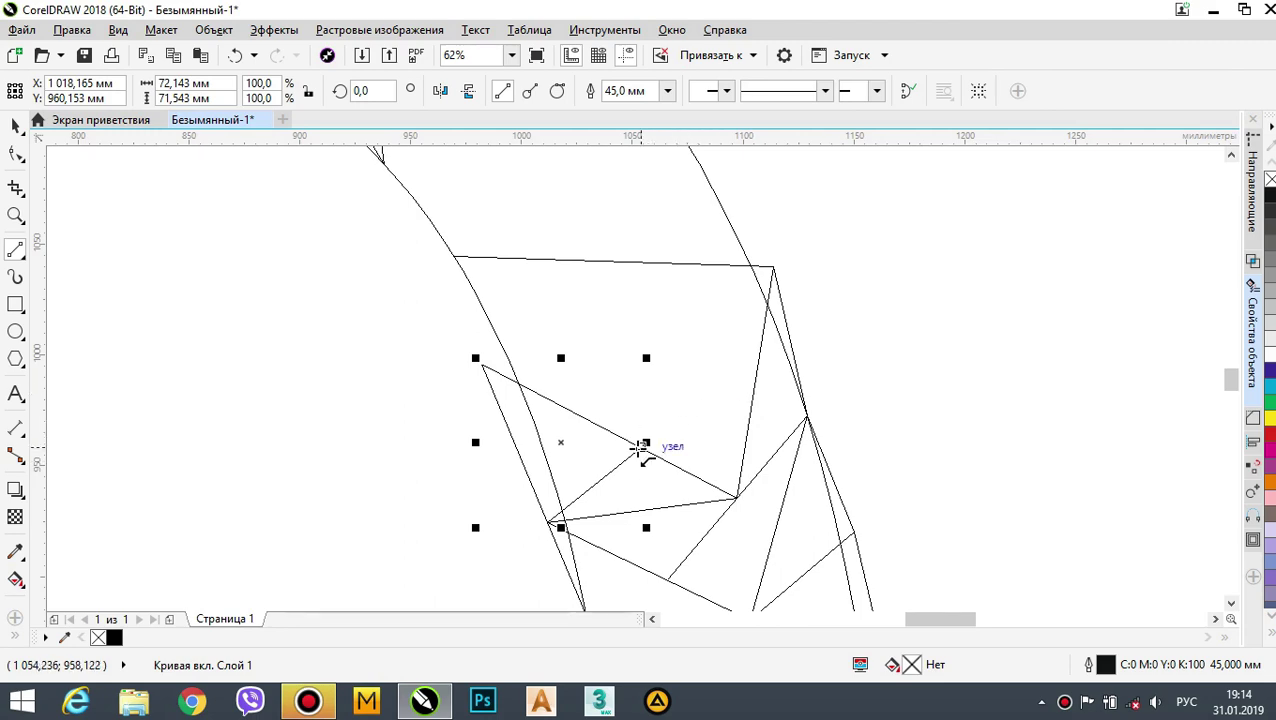
- Join the upper-right apex to the middle of the long line, and connect that strut's middle to the two inner-side nodes
{"action": "left_click_drag", "start_coordinate": [772, 271], "coordinate": [772, 267]}
{"action": "left_click_drag", "start_coordinate": [481, 364], "coordinate": [713, 350]}
{"action": "middle_click_drag", "start_coordinate": [713, 350], "coordinate": [735, 384]}
{"action": "left_click_drag", "start_coordinate": [735, 384], "coordinate": [476, 290]}
- Draw a line about 131 mm long from the upper inner-ellipse node to the outer ellipse
{"action": "scroll", "coordinate": [539, 233], "scroll_direction": "down", "scroll_amount": 1}
{"action": "middle_click_drag", "start_coordinate": [539, 233], "coordinate": [616, 405]}
{"action": "left_click_drag", "start_coordinate": [588, 431], "coordinate": [655, 300]}
{"action": "scroll", "coordinate": [669, 424], "scroll_direction": "up", "scroll_amount": 1}
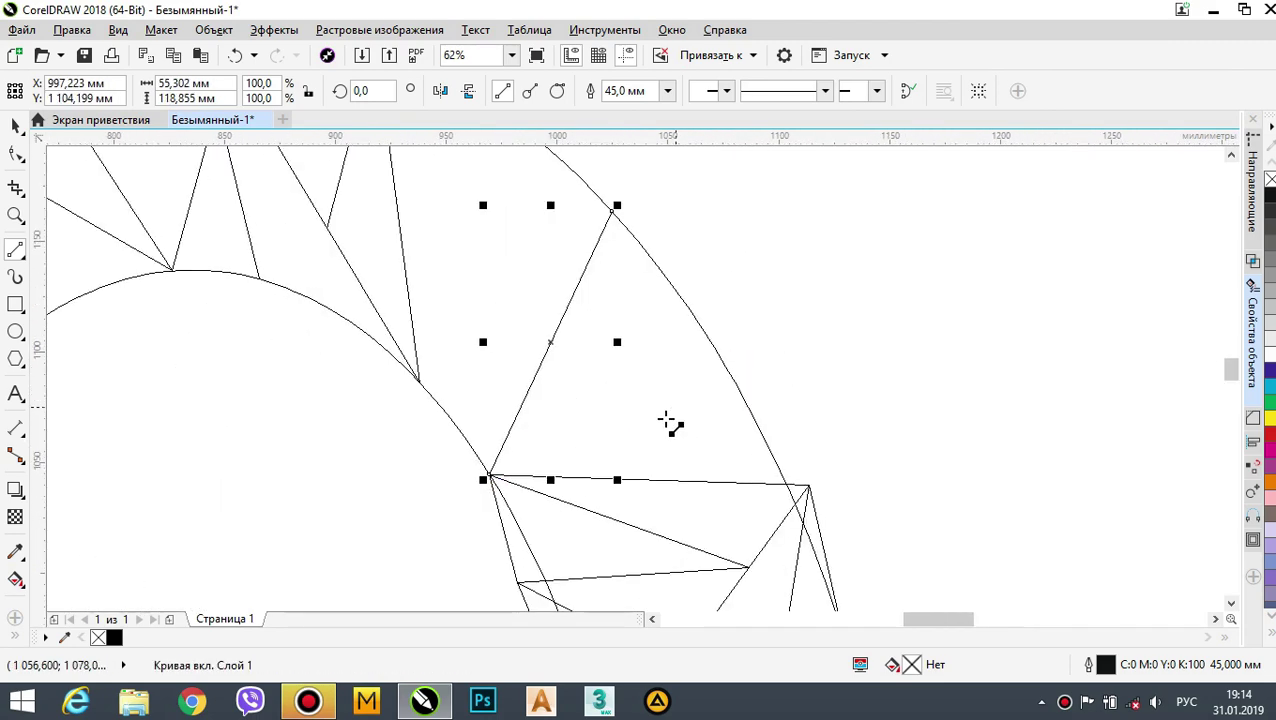
- Connect the middle of that line to the line below, and form an apex outside the outer ellipse joined to the surrounding nodes
{"action": "left_click_drag", "start_coordinate": [547, 340], "coordinate": [652, 482]}
{"action": "left_click_drag", "start_coordinate": [707, 315], "coordinate": [712, 299]}
{"action": "left_click_drag", "start_coordinate": [712, 299], "coordinate": [612, 212]}
{"action": "left_click_drag", "start_coordinate": [551, 343], "coordinate": [712, 299]}
{"action": "left_click_drag", "start_coordinate": [712, 299], "coordinate": [809, 486]}
- Draw a line about 62 mm long from the middle of the strut to the next inner-ellipse node
{"action": "scroll", "coordinate": [648, 425], "scroll_direction": "down", "scroll_amount": 1}
{"action": "middle_click_drag", "start_coordinate": [635, 410], "coordinate": [653, 357]}
{"action": "scroll", "coordinate": [653, 357], "scroll_direction": "down", "scroll_amount": 1}
{"action": "scroll", "coordinate": [612, 312], "scroll_direction": "up", "scroll_amount": 2}
{"action": "left_click_drag", "start_coordinate": [546, 447], "coordinate": [676, 408]}
{"action": "middle_click_drag", "start_coordinate": [677, 408], "coordinate": [687, 486]}
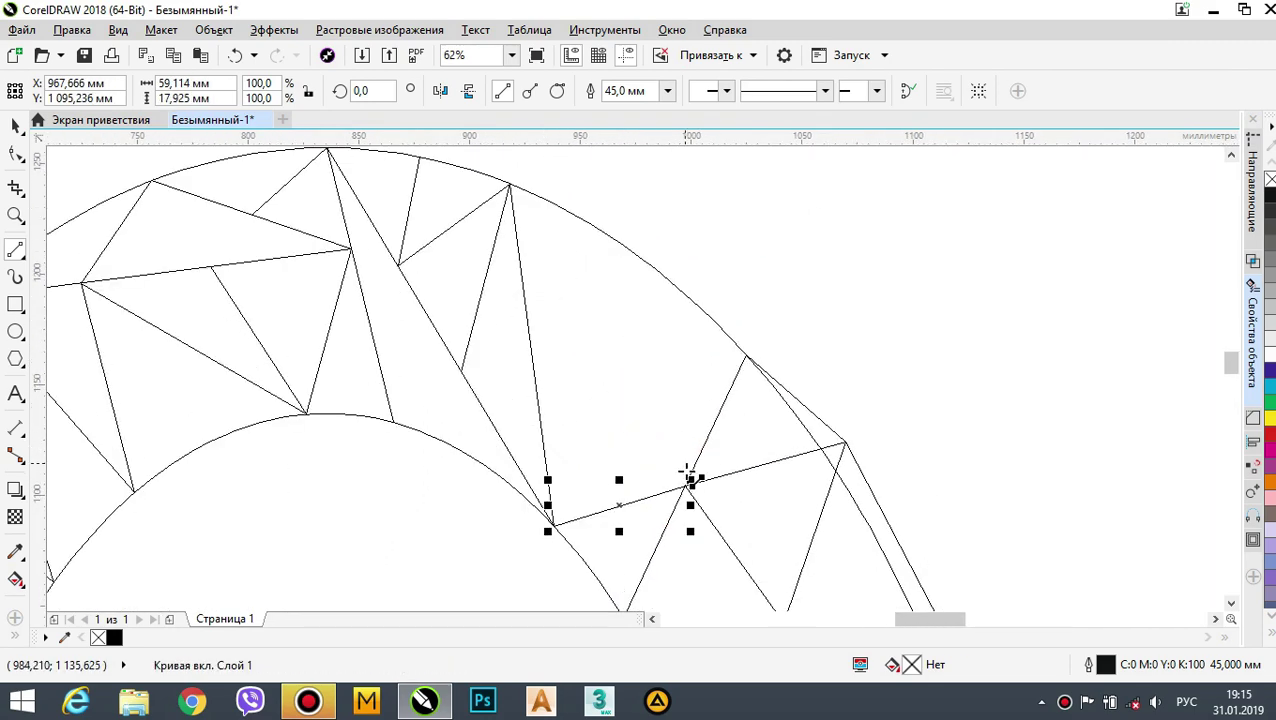
- Close the remaining upper-right gap with triangles, including a strut about 77 mm long to an outer apex joined to both outer-ellipse nodes
{"action": "left_click_drag", "start_coordinate": [685, 486], "coordinate": [533, 361]}
{"action": "mouse_move", "coordinate": [746, 355]}
{"action": "left_mouse_down"}
{"action": "mouse_move", "coordinate": [533, 361]}
{"action": "mouse_move", "coordinate": [651, 239]}
{"action": "left_mouse_up"}
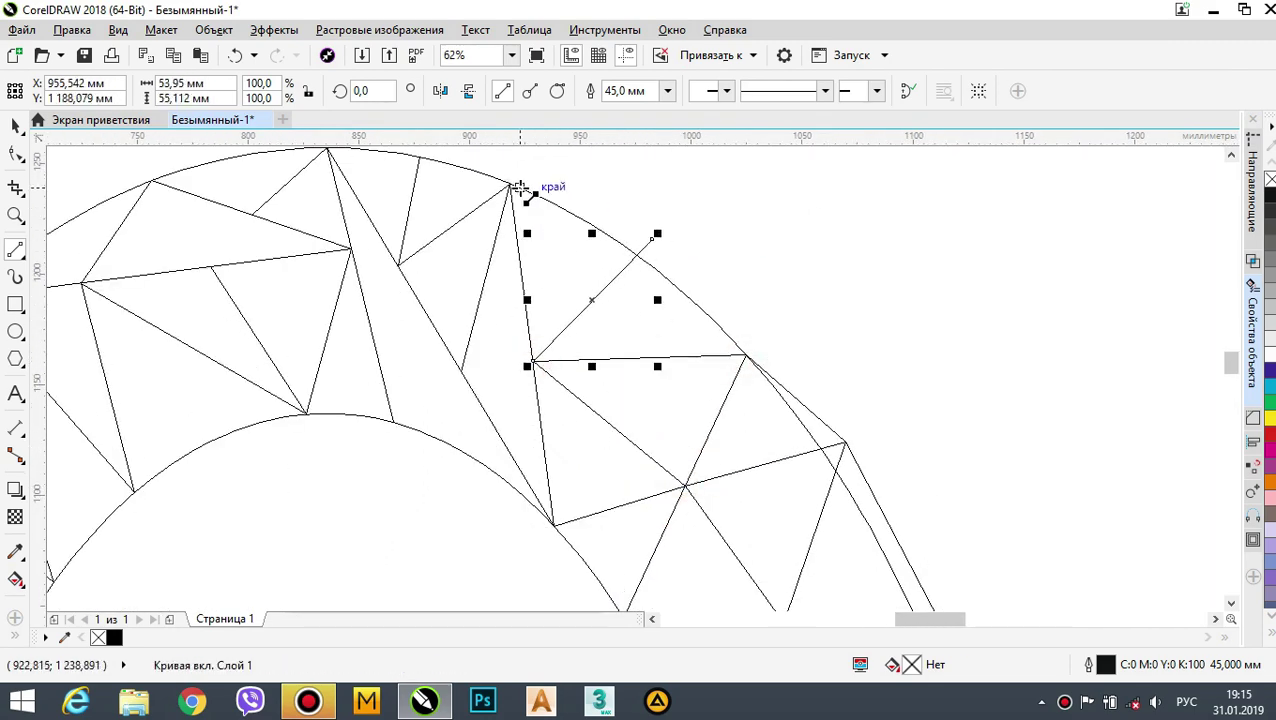
{"action": "left_click_drag", "start_coordinate": [510, 185], "coordinate": [651, 239]}
{"action": "mouse_move", "coordinate": [651, 239]}
{"action": "left_mouse_down"}
{"action": "mouse_move", "coordinate": [743, 348]}
{"action": "mouse_move", "coordinate": [741, 377]}
{"action": "left_mouse_up"}
- Correct the end of the last outer line so that it meets the outer-ellipse node
{"action": "scroll", "coordinate": [748, 352], "scroll_direction": "up", "scroll_amount": 1}
{"action": "left_click", "coordinate": [15, 153]}
{"action": "scroll", "coordinate": [745, 337], "scroll_direction": "up", "scroll_amount": 1}
{"action": "scroll", "coordinate": [743, 383], "scroll_direction": "down", "scroll_amount": 3}
{"action": "middle_click_drag", "start_coordinate": [743, 383], "coordinate": [785, 363]}
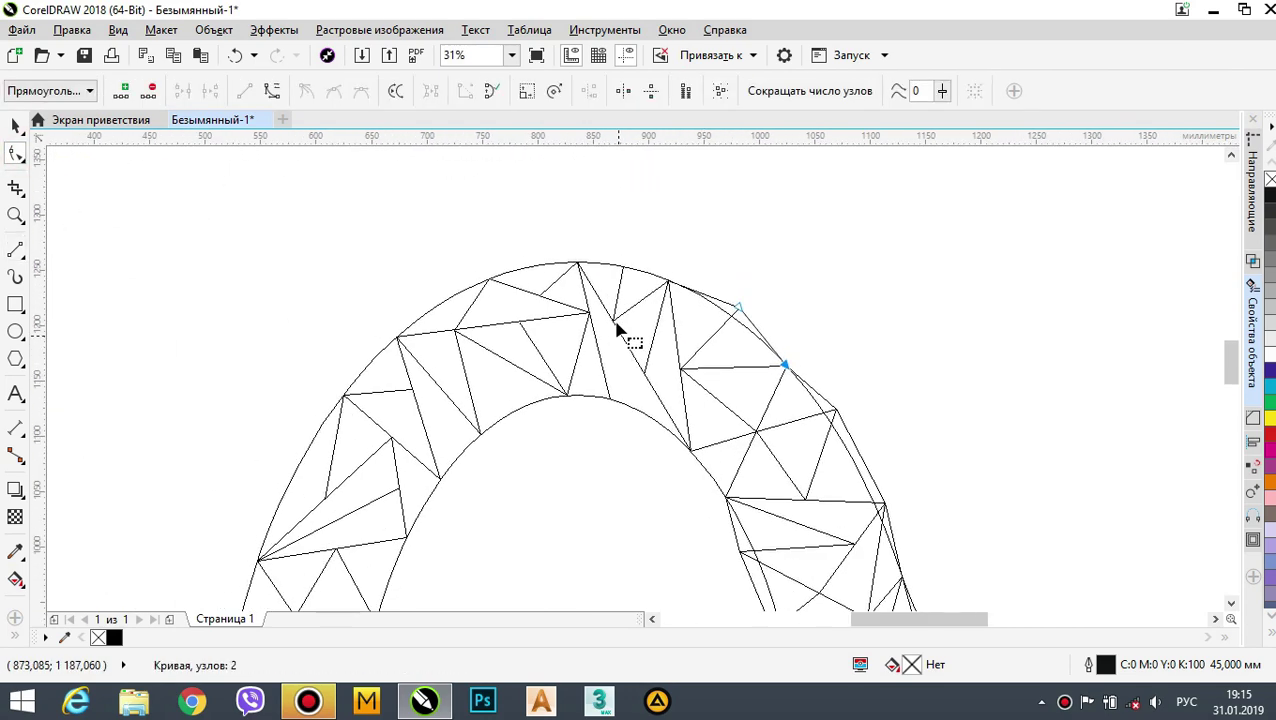
- Draw a peaked line over the outer ellipse's crest between its two upper nodes, and delete the trial line beside it
{"action": "left_click", "coordinate": [15, 250]}
{"action": "scroll", "coordinate": [672, 277], "scroll_direction": "up", "scroll_amount": 1}
{"action": "left_click_drag", "start_coordinate": [581, 245], "coordinate": [389, 243]}
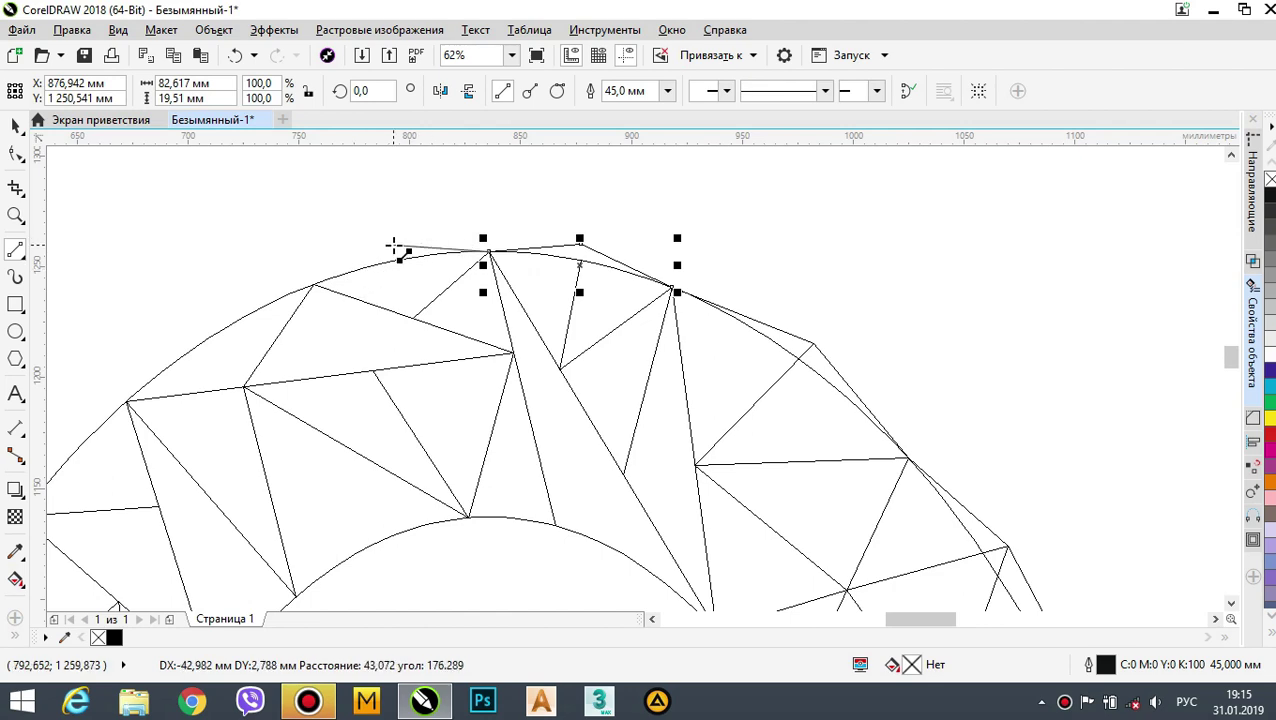
{"action": "left_click_drag", "start_coordinate": [436, 236], "coordinate": [436, 236]}
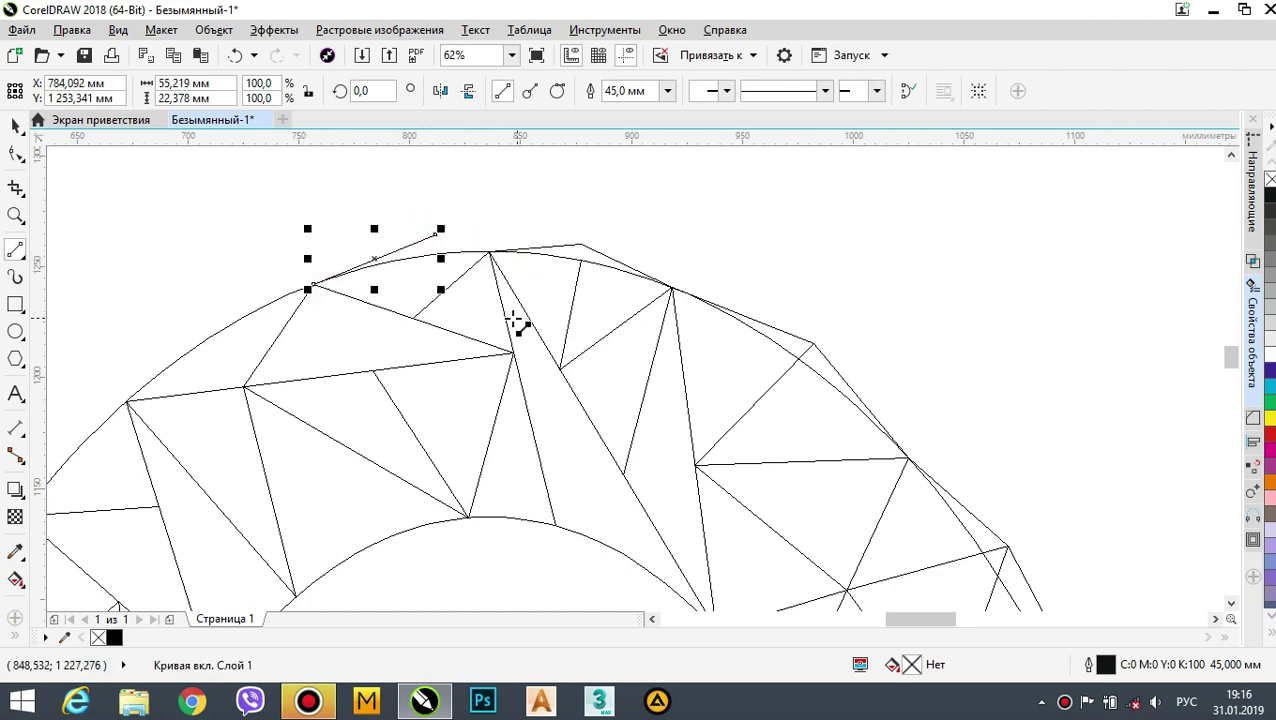
{"action": "key", "text": "Delete"}
- Select all the lines of the finished faceted pattern and group them
{"action": "middle_click_drag", "start_coordinate": [518, 318], "coordinate": [627, 361]}
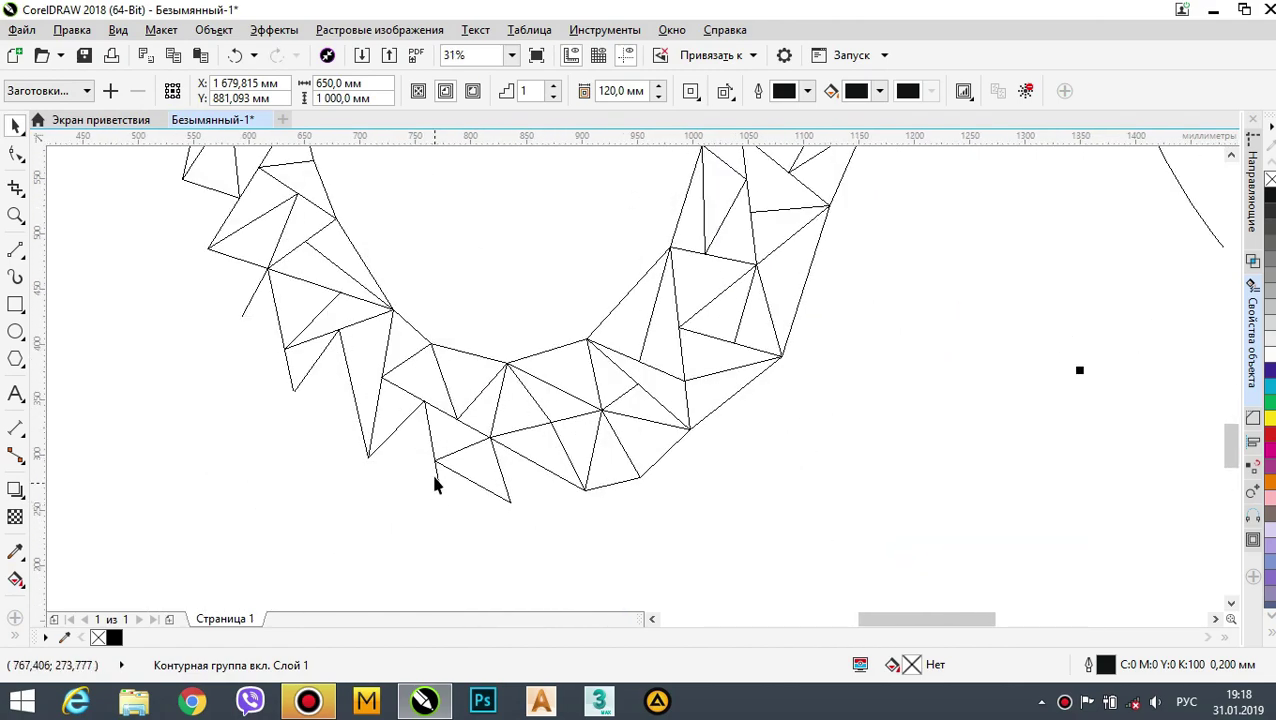
{"action": "middle_click_drag", "start_coordinate": [598, 328], "coordinate": [541, 373]}
{"action": "scroll", "coordinate": [547, 436], "scroll_direction": "down", "scroll_amount": 1}
{"action": "scroll", "coordinate": [530, 335], "scroll_direction": "down", "scroll_amount": 1}
{"action": "left_click_drag", "start_coordinate": [330, 205], "coordinate": [615, 550]}
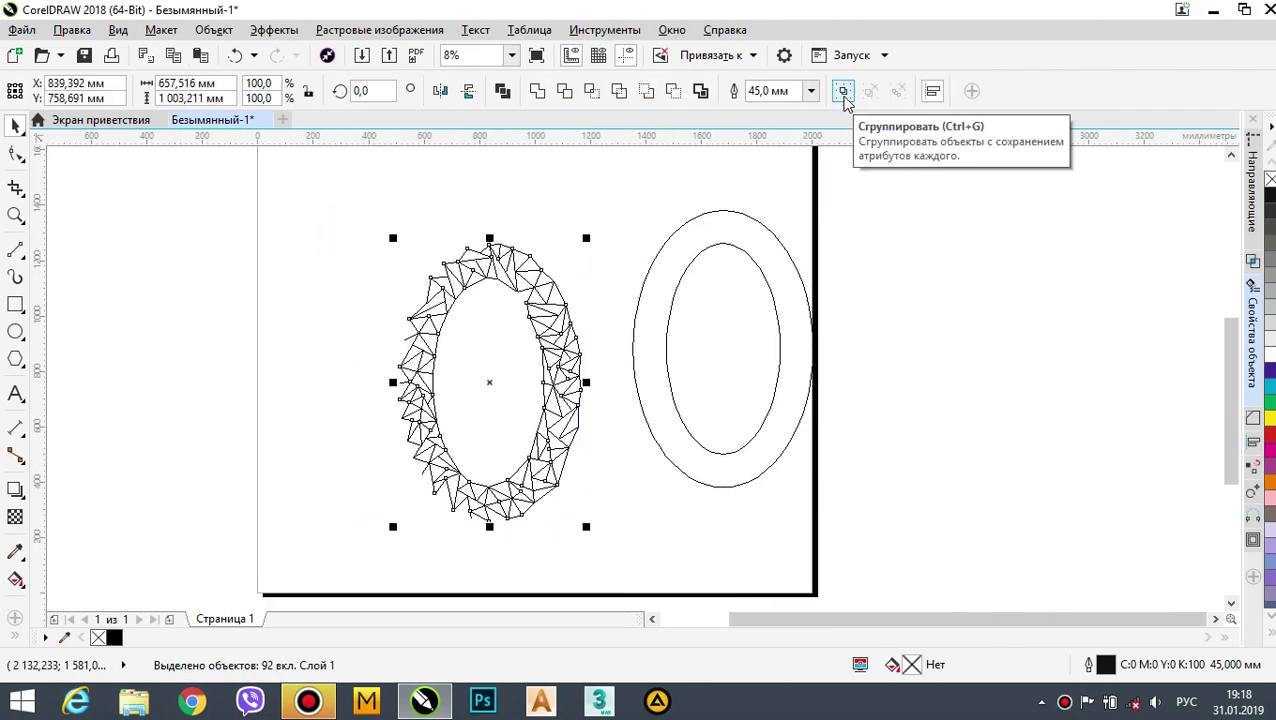
{"action": "left_click", "coordinate": [630, 336]}
{"action": "left_click_drag", "start_coordinate": [484, 379], "coordinate": [618, 362]}
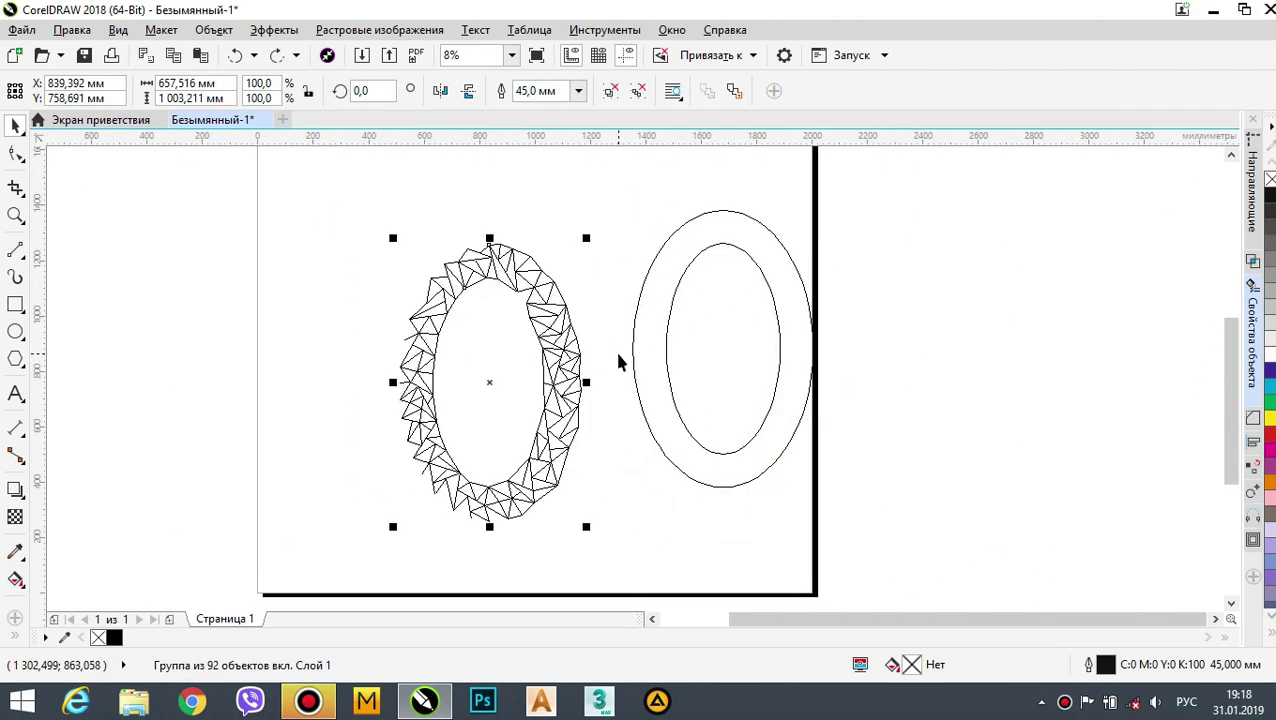
- Fit the two contoured ellipses over the faceted pattern, centred on it, and delete the leftover object
{"action": "left_click", "coordinate": [649, 327]}
{"action": "scroll", "coordinate": [601, 385], "scroll_direction": "up", "scroll_amount": 1}
{"action": "left_click", "coordinate": [605, 365]}
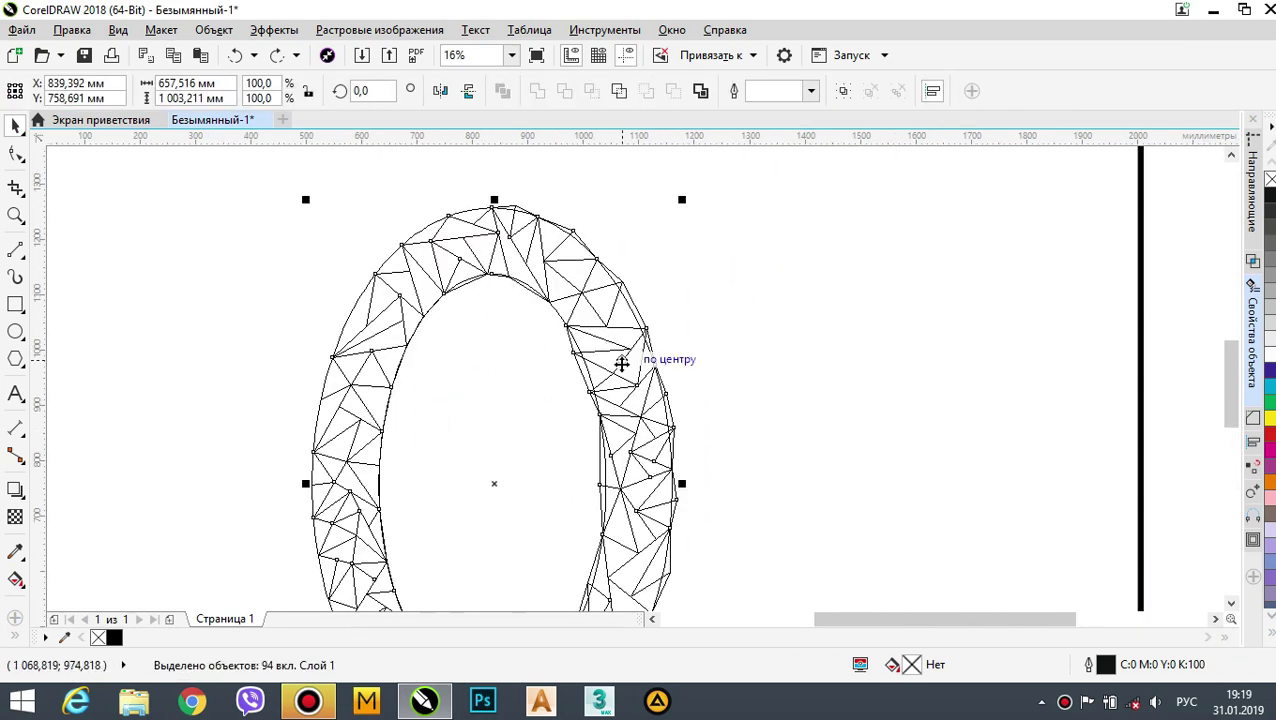
{"action": "scroll", "coordinate": [572, 384], "scroll_direction": "up", "scroll_amount": 1}
{"action": "left_click", "coordinate": [575, 392]}
{"action": "scroll", "coordinate": [680, 440], "scroll_direction": "down", "scroll_amount": 2}
{"action": "key", "text": "Delete"}
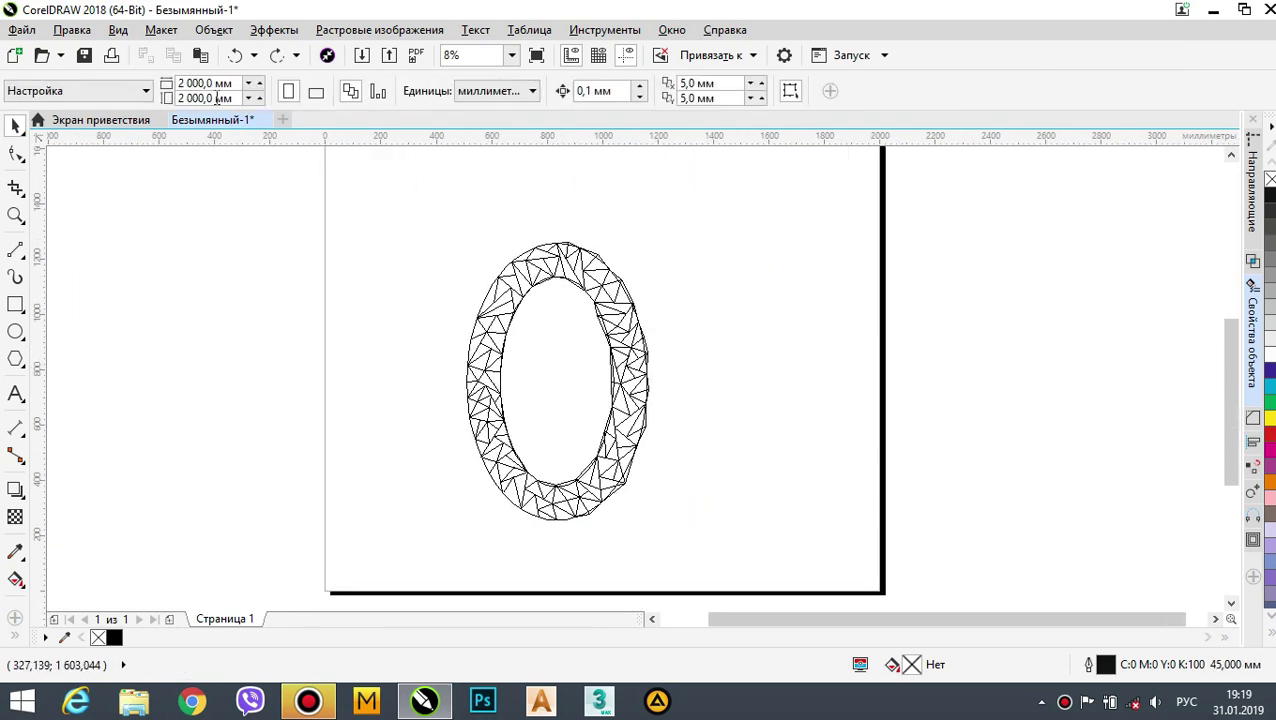
{"action": "left_click", "coordinate": [22, 29]}
{"action": "left_click", "coordinate": [100, 336]}
{"action": "key", "text": "Escape"}
- Select the whole pattern with its ellipses and export only the selection to the desktop as the AutoCAD DXF file "овал"
{"action": "left_click_drag", "start_coordinate": [407, 208], "coordinate": [680, 540]}
{"action": "left_click", "coordinate": [22, 29]}
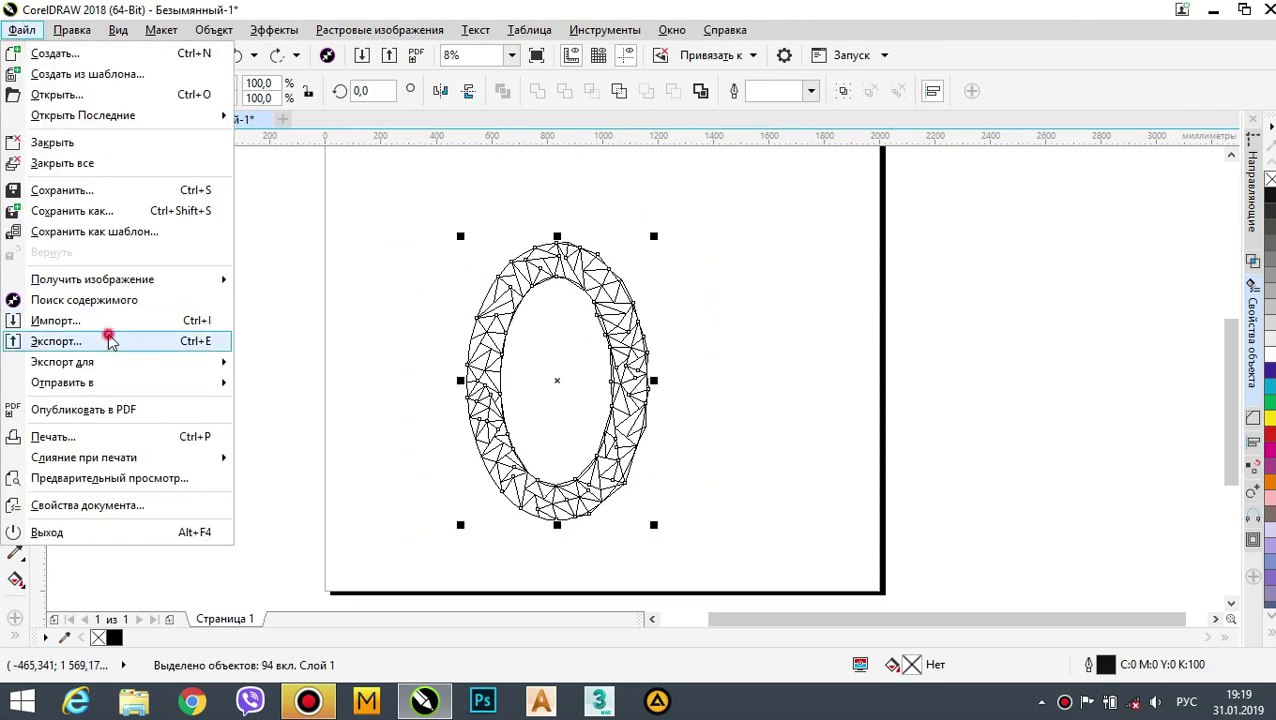
{"action": "left_click", "coordinate": [100, 336]}
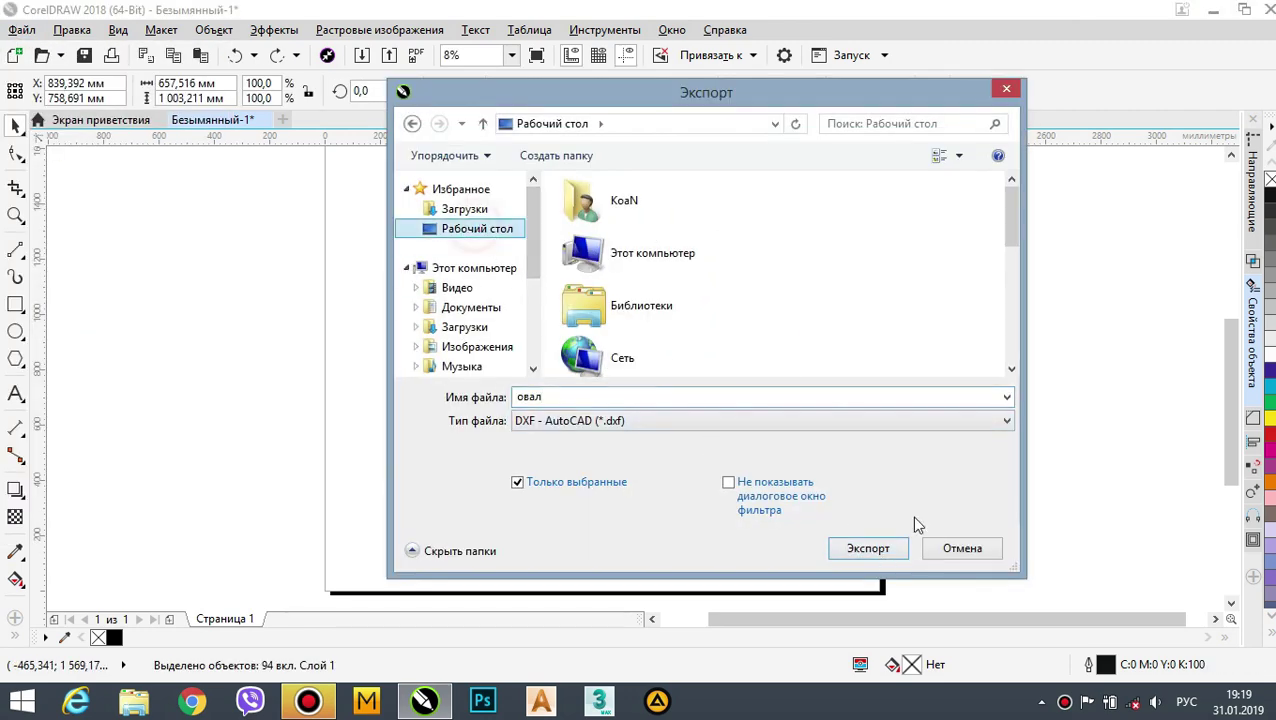
{"action": "left_click", "coordinate": [868, 548]}
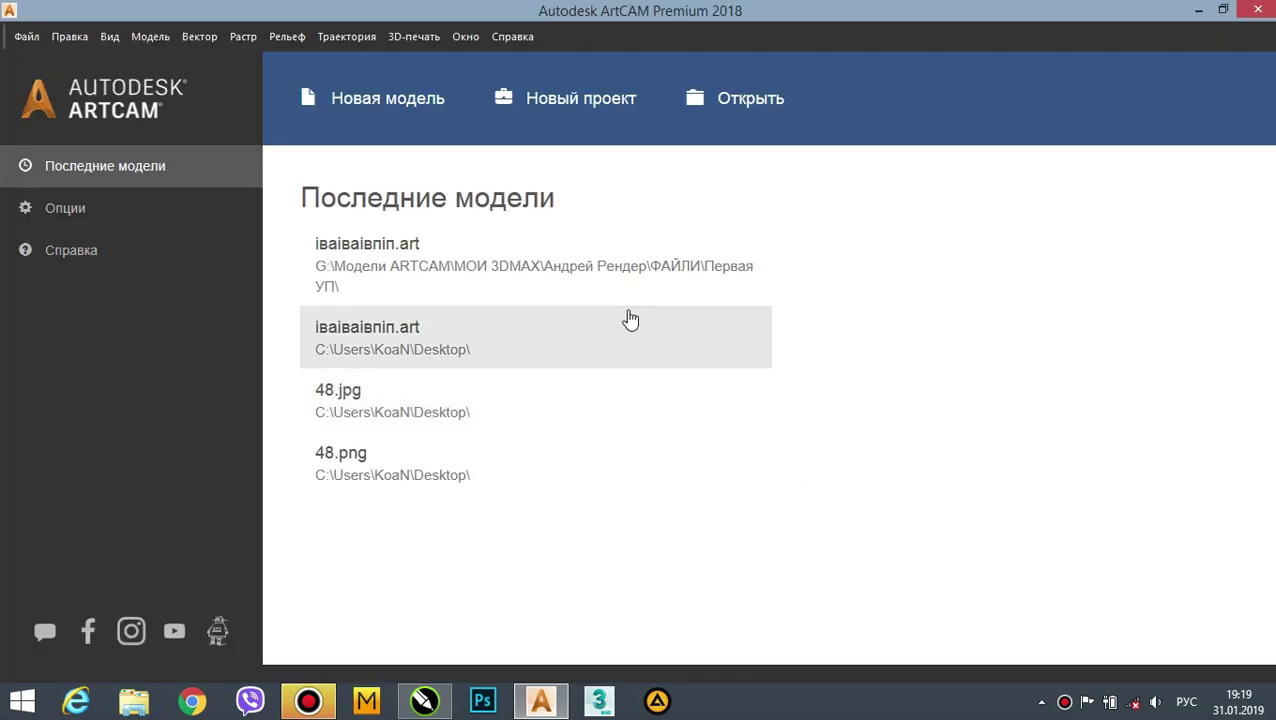
- Switch to ArtCAM and create a new model 1100 mm high and 700 mm wide
{"action": "left_click", "coordinate": [388, 98]}
{"action": "type", "text": "1100"}
{"action": "left_click_drag", "start_coordinate": [517, 275], "coordinate": [447, 270]}
{"action": "type", "text": "700"}
{"action": "left_click", "coordinate": [786, 489]}
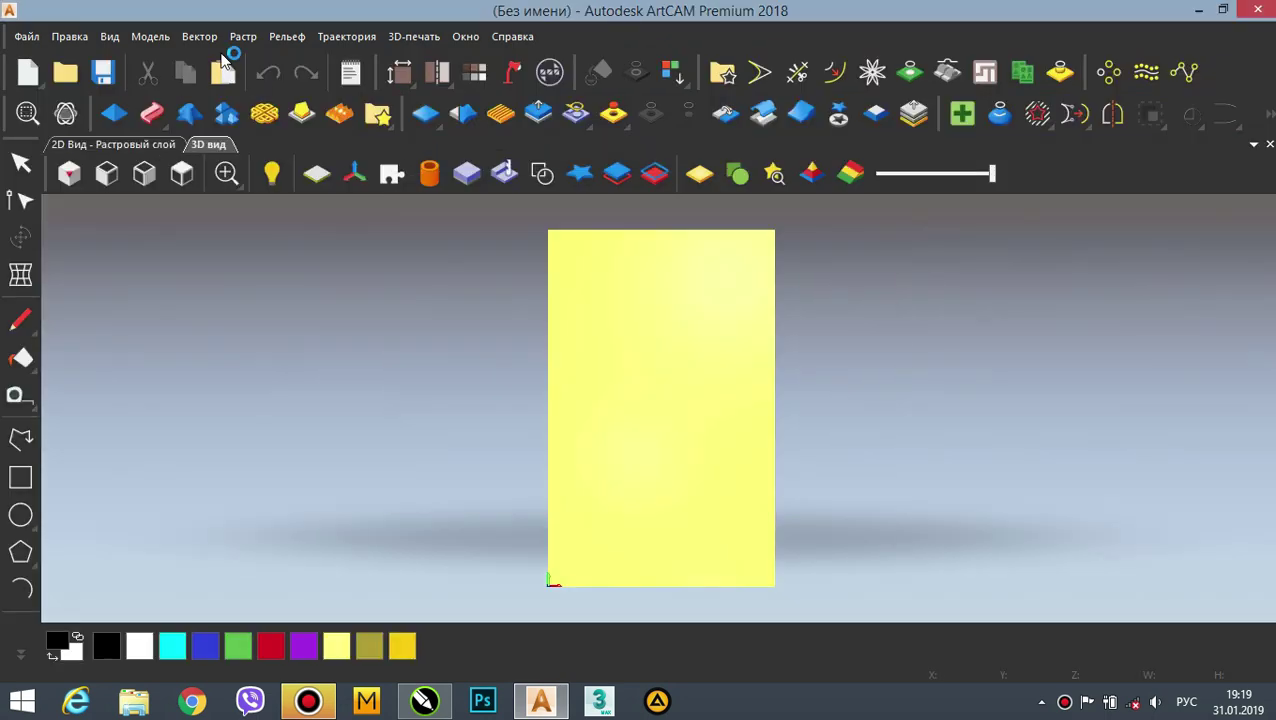
- Import the exported oval vectors from the desktop in millimetres, centred in the model, with vectors joined automatically at 0.01 mm accuracy
{"action": "left_click", "coordinate": [251, 63]}
{"action": "scroll", "coordinate": [685, 428], "scroll_direction": "down", "scroll_amount": 5}
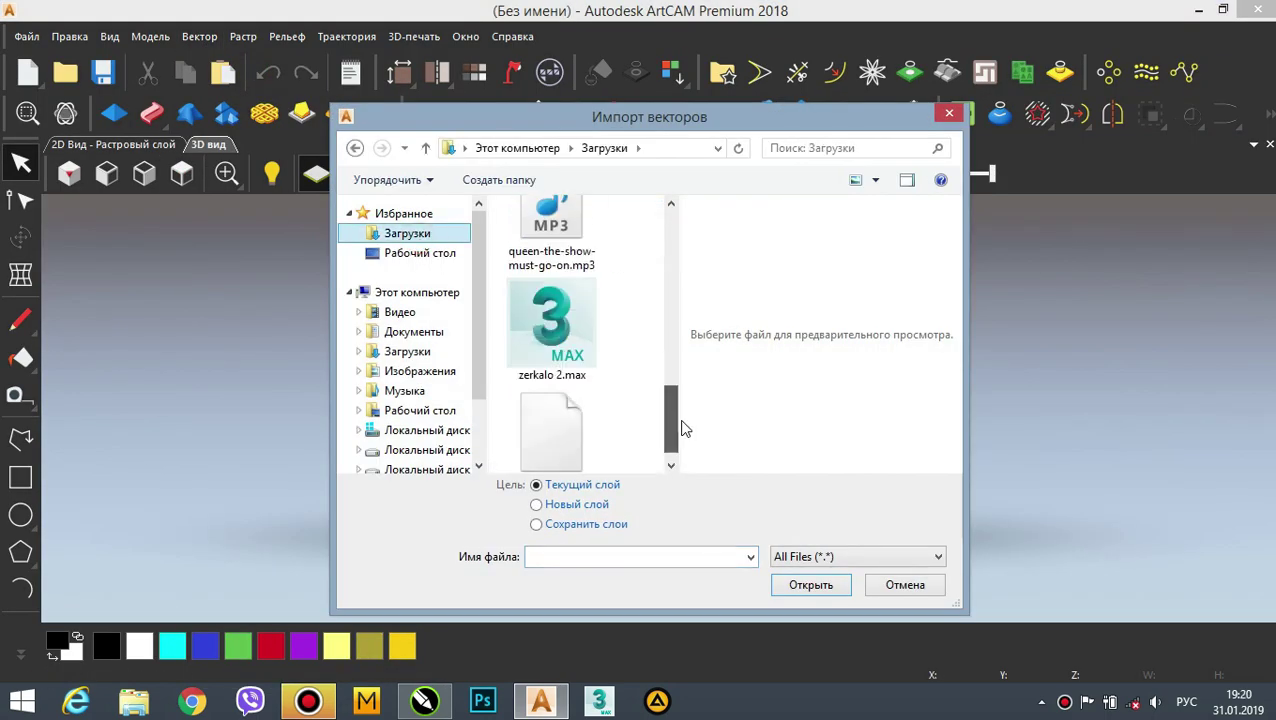
{"action": "left_click", "coordinate": [420, 253]}
{"action": "left_click_drag", "start_coordinate": [668, 244], "coordinate": [681, 435]}
{"action": "double_click", "coordinate": [598, 440]}
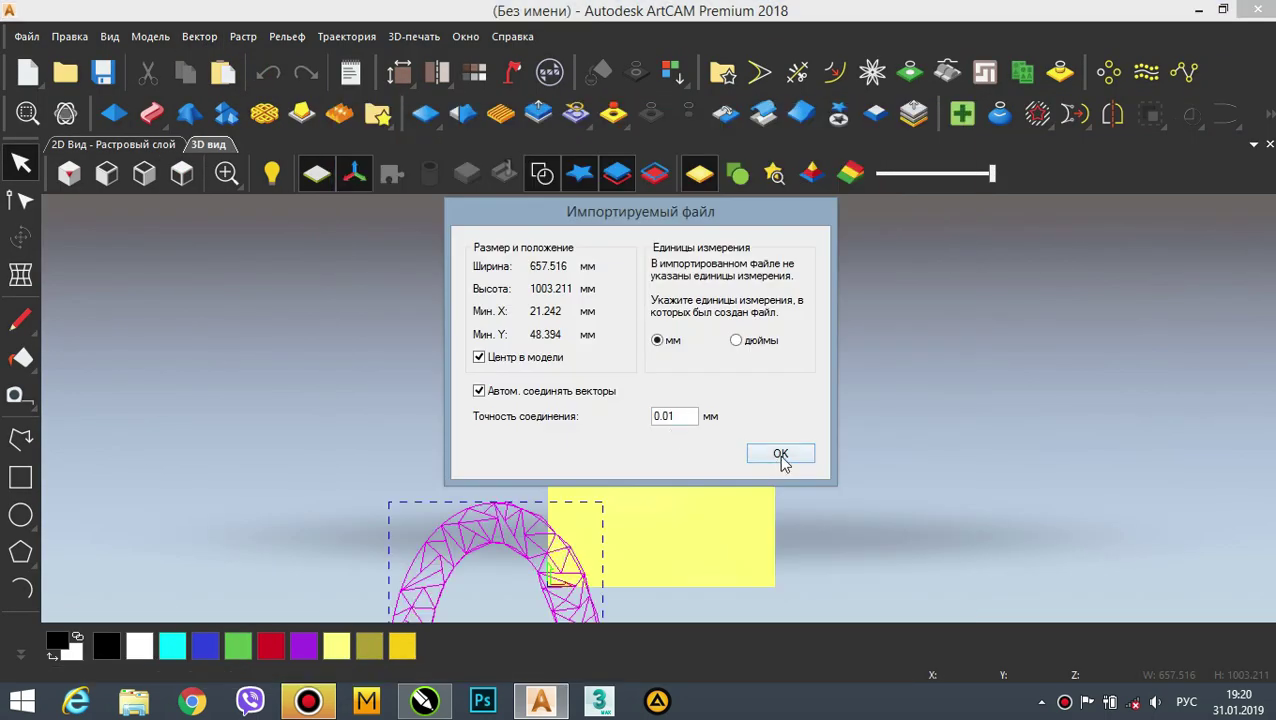
{"action": "left_click", "coordinate": [781, 455]}
- Start a new 2D profile toolpath for the selected pattern vectors, machining along them
{"action": "scroll", "coordinate": [729, 327], "scroll_direction": "up", "scroll_amount": 3}
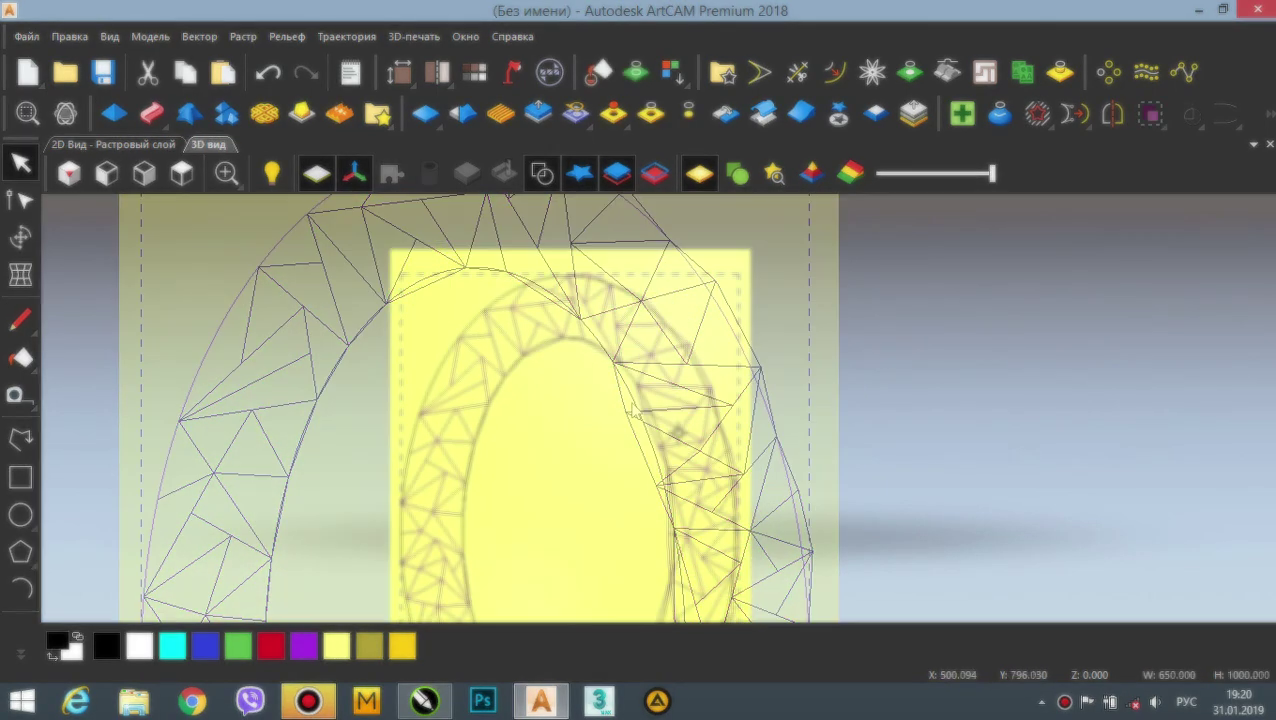
{"action": "scroll", "coordinate": [632, 410], "scroll_direction": "down", "scroll_amount": 5}
{"action": "scroll", "coordinate": [652, 407], "scroll_direction": "up", "scroll_amount": 2}
{"action": "left_click", "coordinate": [346, 36]}
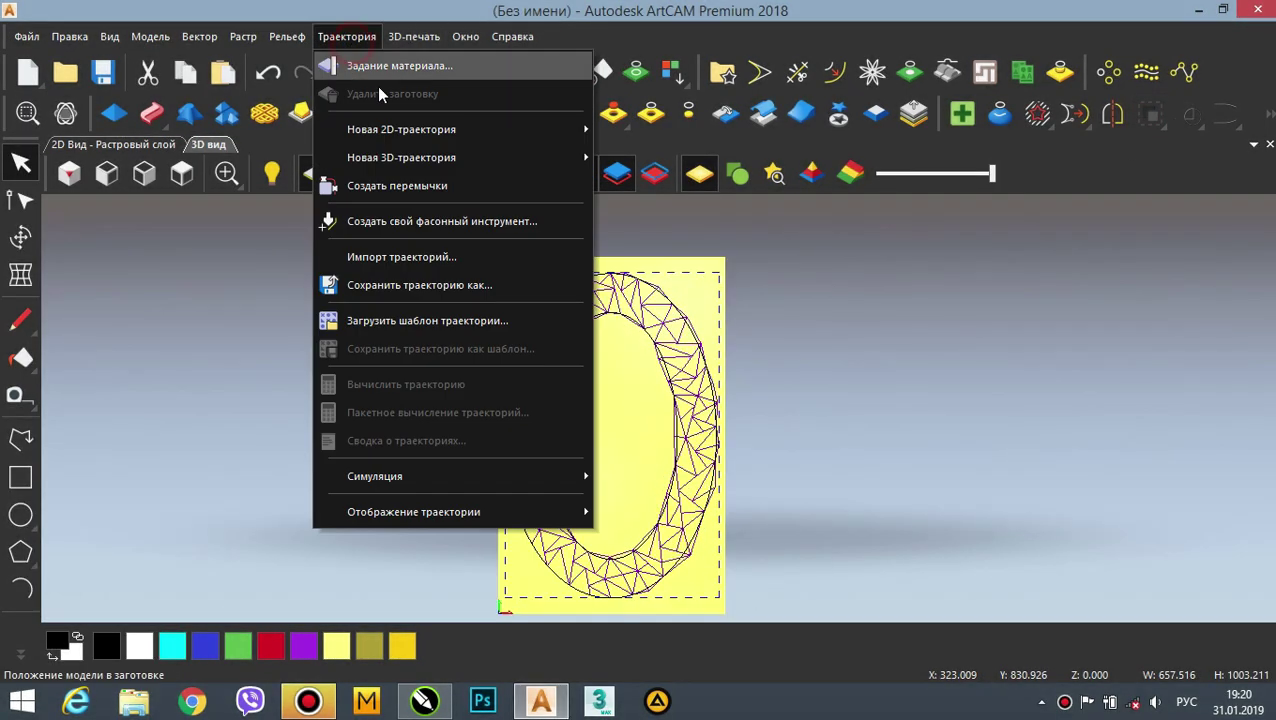
{"action": "mouse_move", "coordinate": [429, 135]}
{"action": "left_click", "coordinate": [660, 124]}
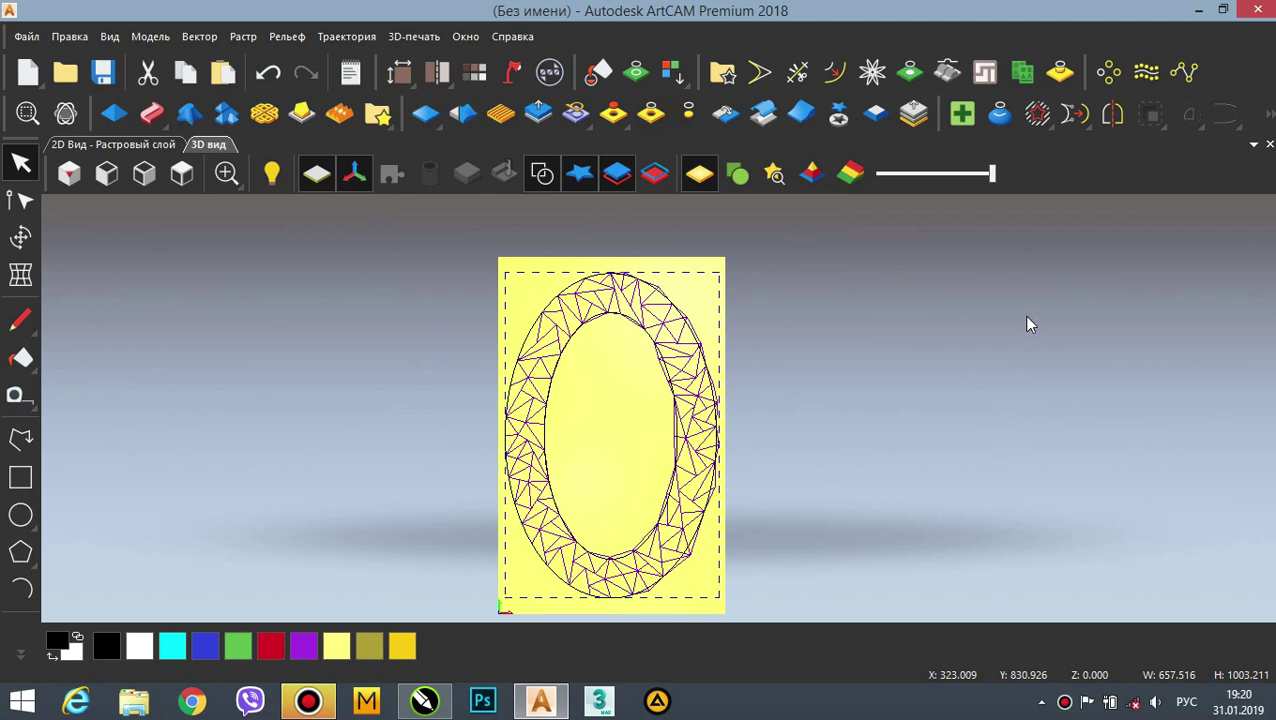
{"action": "left_click", "coordinate": [987, 287]}
{"action": "left_click", "coordinate": [965, 315]}
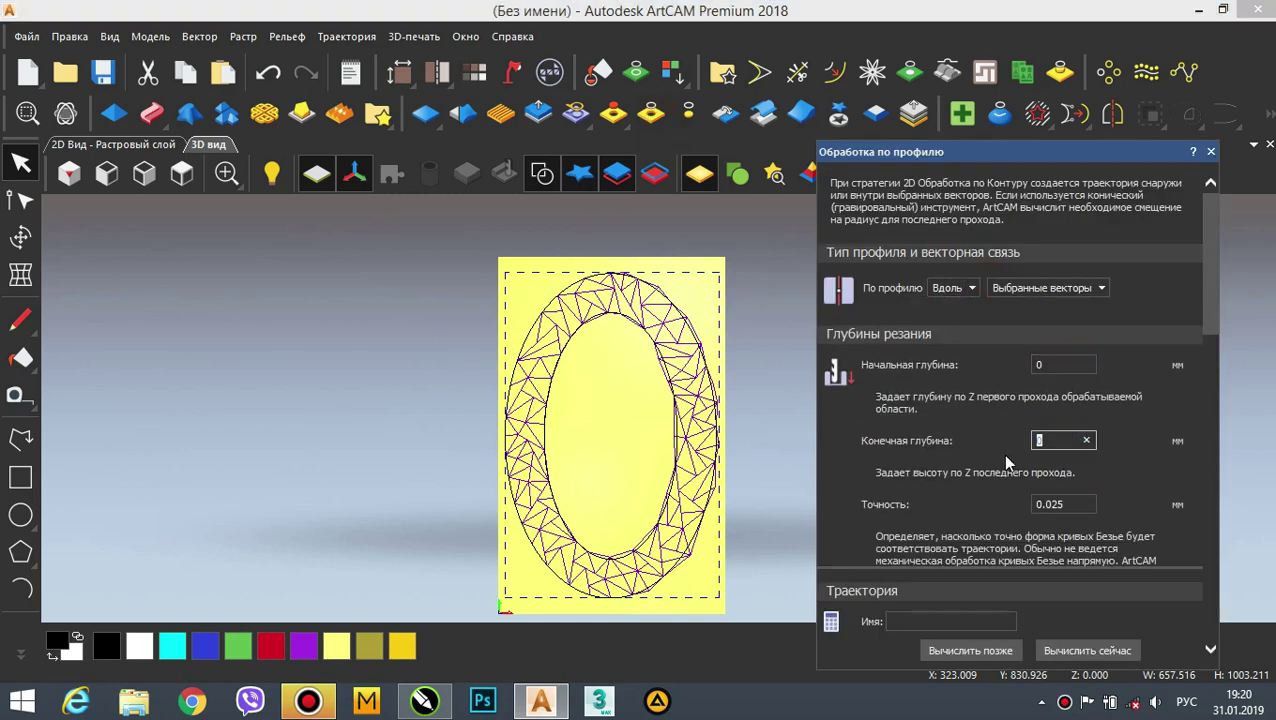
- Choose the V-Bit 40 mm 150 degree as the profiling tool
{"action": "left_click_drag", "start_coordinate": [1210, 293], "coordinate": [1192, 382]}
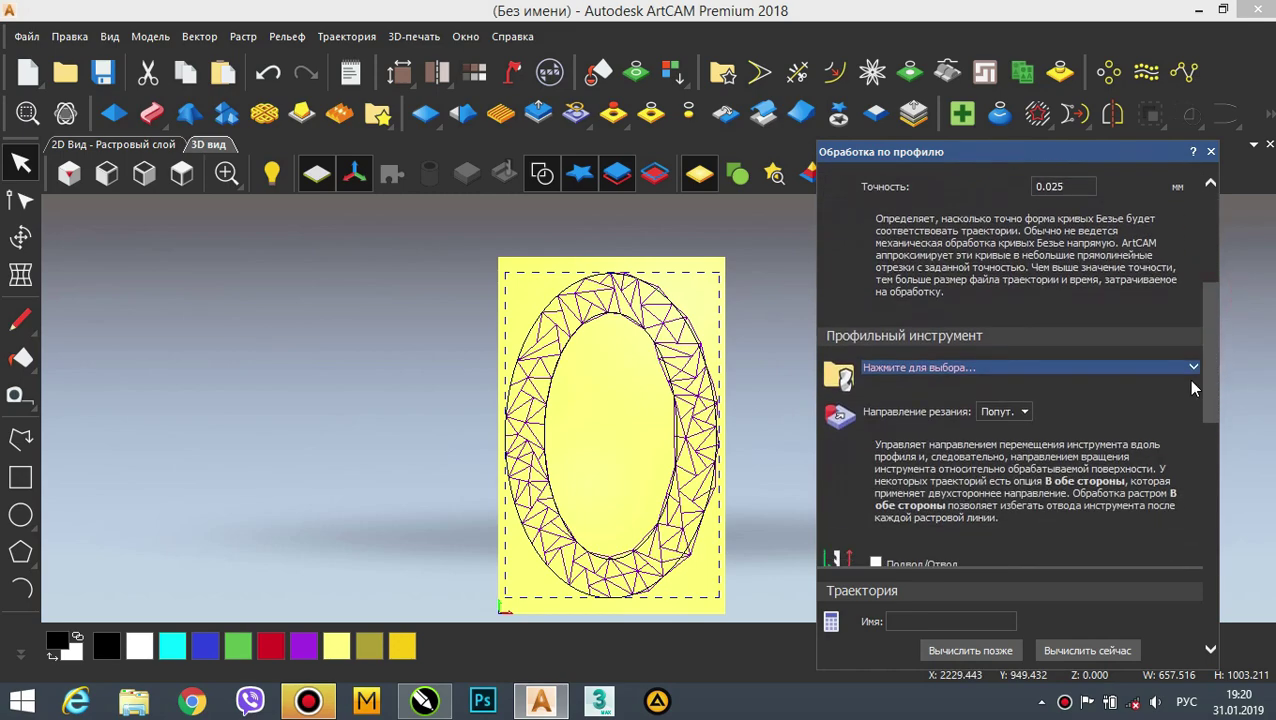
{"action": "left_click", "coordinate": [1097, 369]}
{"action": "double_click", "coordinate": [497, 417]}
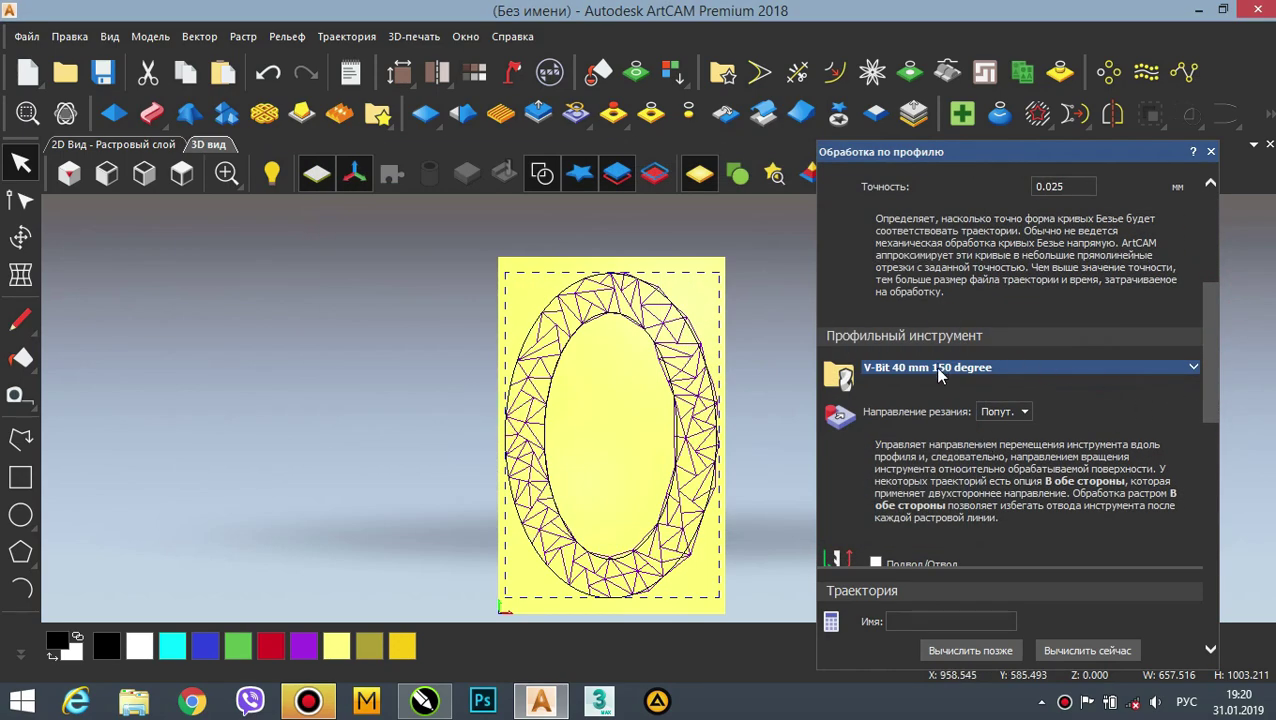
- Set the material thickness to 16 mm, name the toolpath 232132, calculate it and close the profile settings
{"action": "left_click_drag", "start_coordinate": [1211, 346], "coordinate": [1175, 556]}
{"action": "left_click", "coordinate": [1036, 482]}
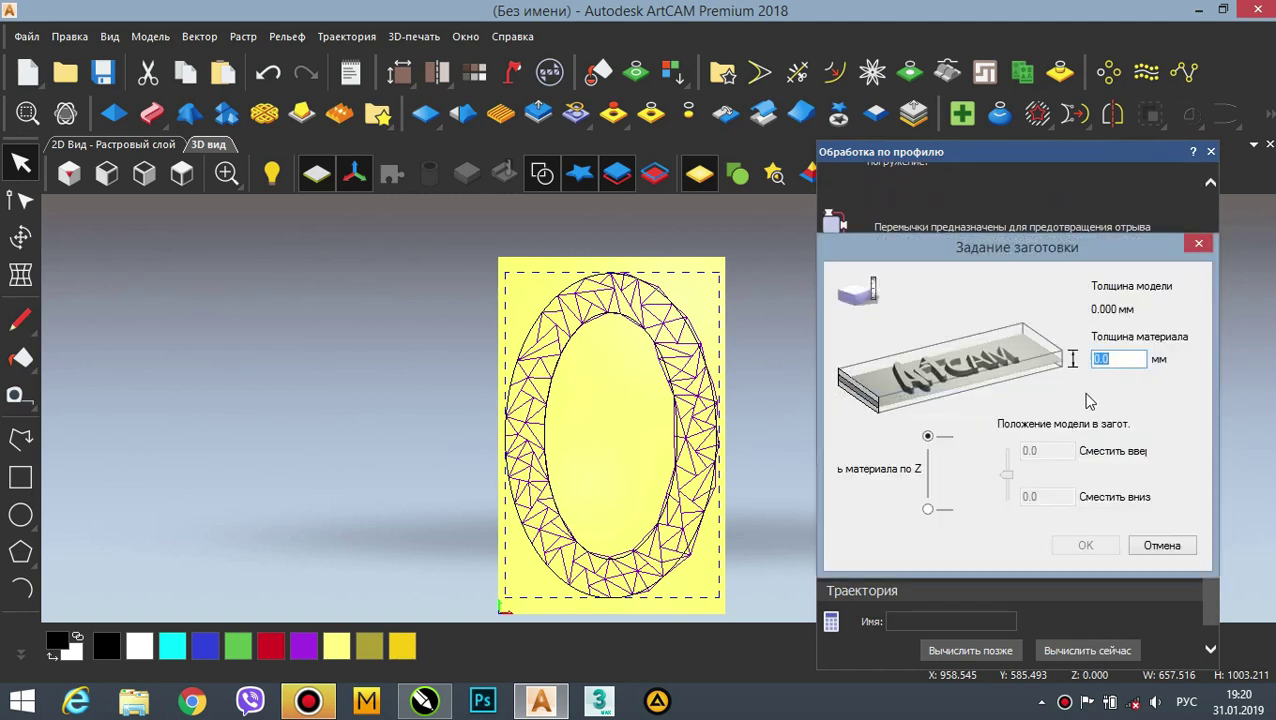
{"action": "type", "text": "16"}
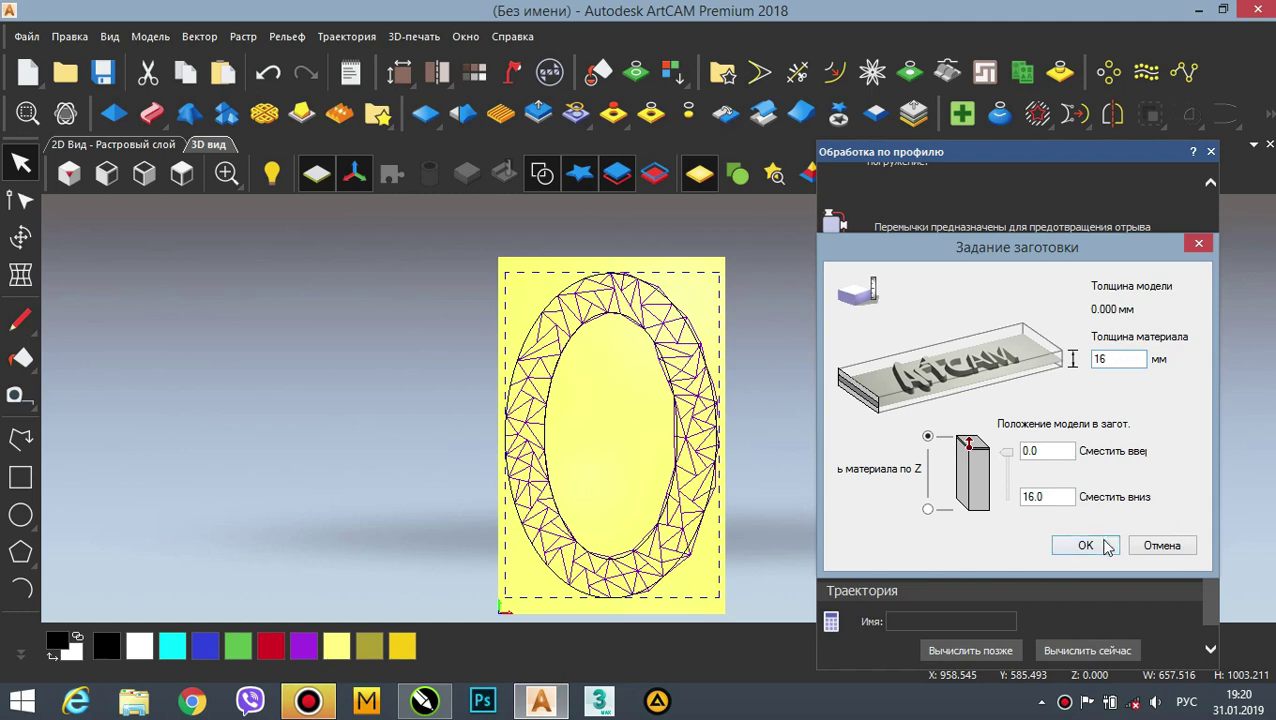
{"action": "left_click", "coordinate": [1105, 543]}
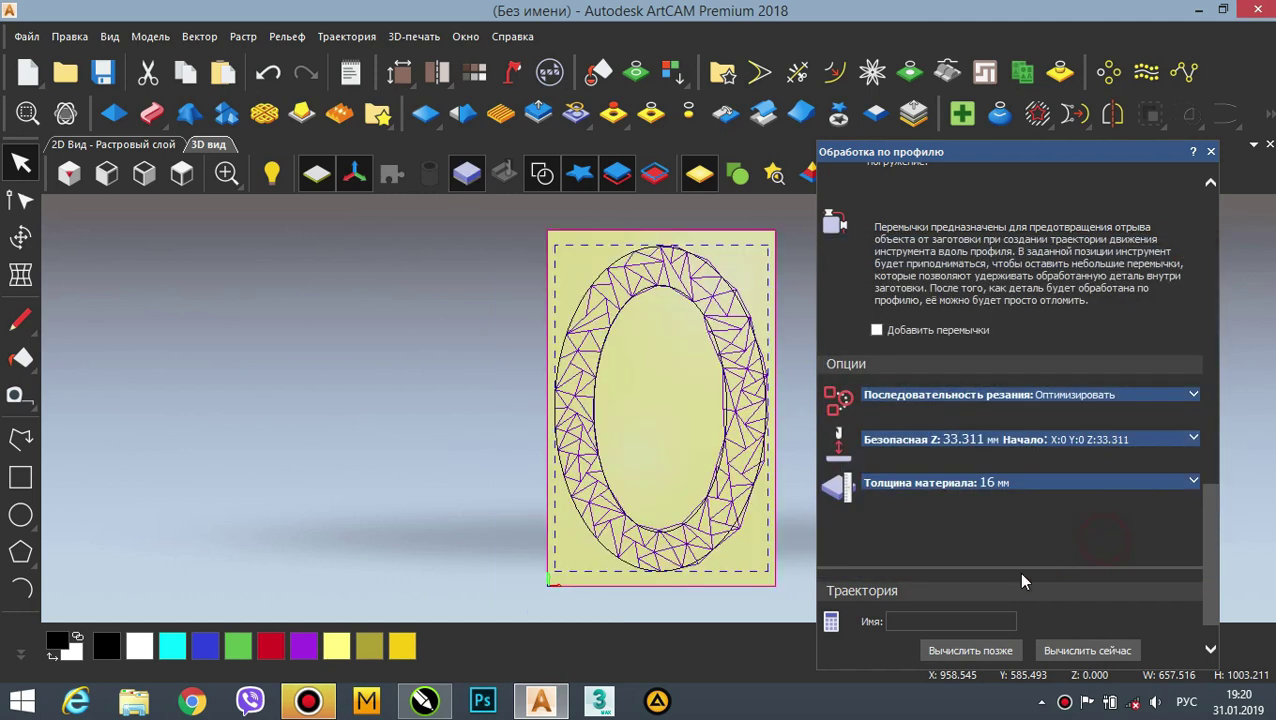
{"action": "left_click", "coordinate": [1108, 652]}
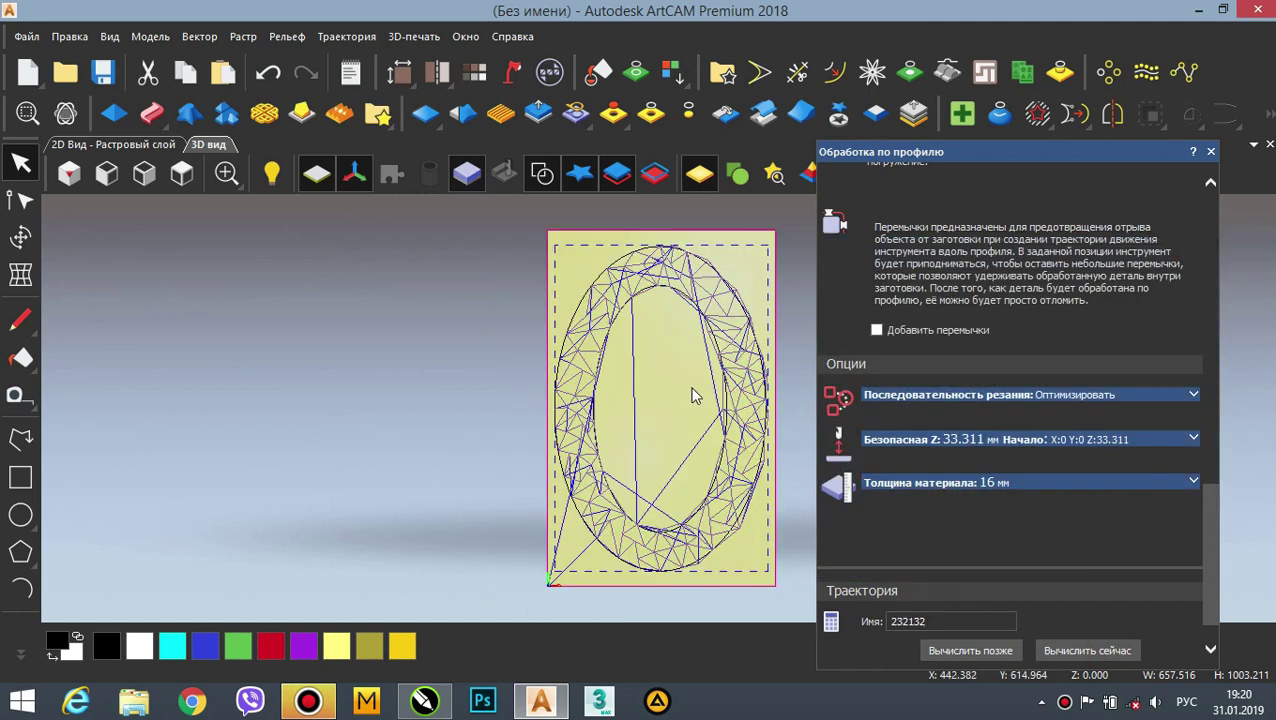
{"action": "left_click", "coordinate": [1210, 153]}
- Start a new 2D profile toolpath for the frame's two oval outlines, machining along the selected vectors
{"action": "scroll", "coordinate": [760, 313], "scroll_direction": "up", "scroll_amount": 6}
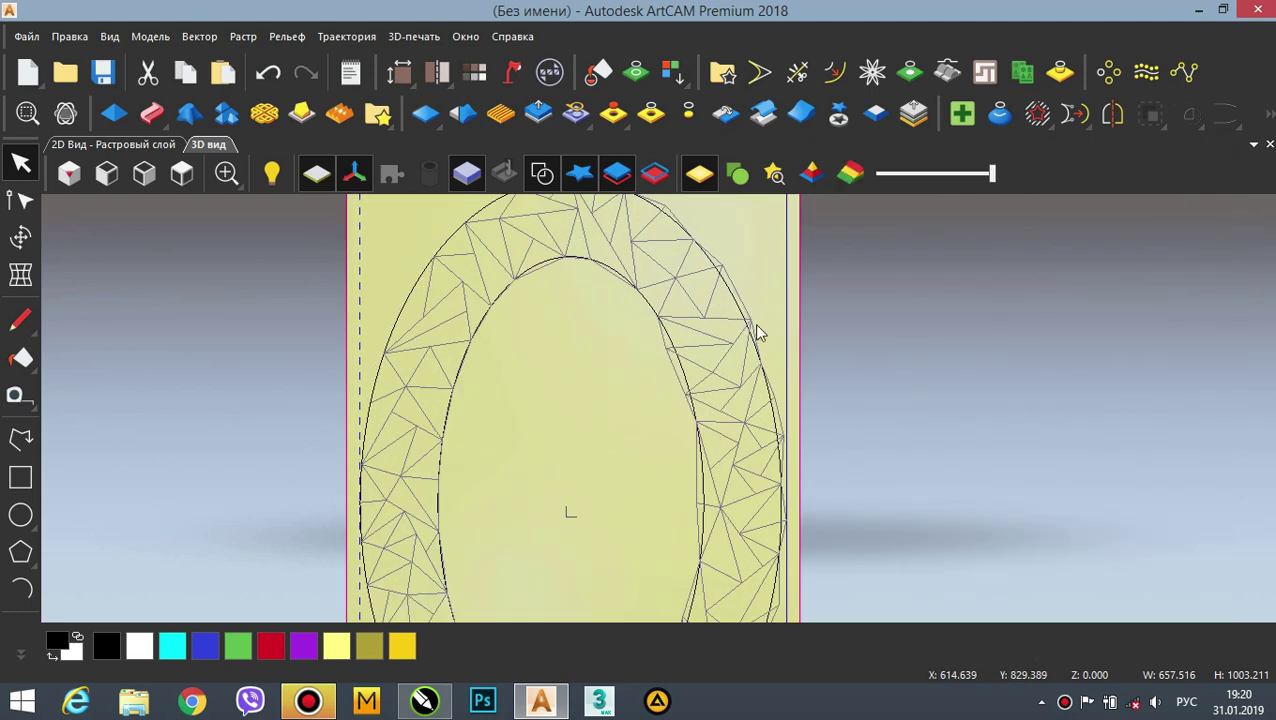
{"action": "scroll", "coordinate": [673, 379], "scroll_direction": "down", "scroll_amount": 5}
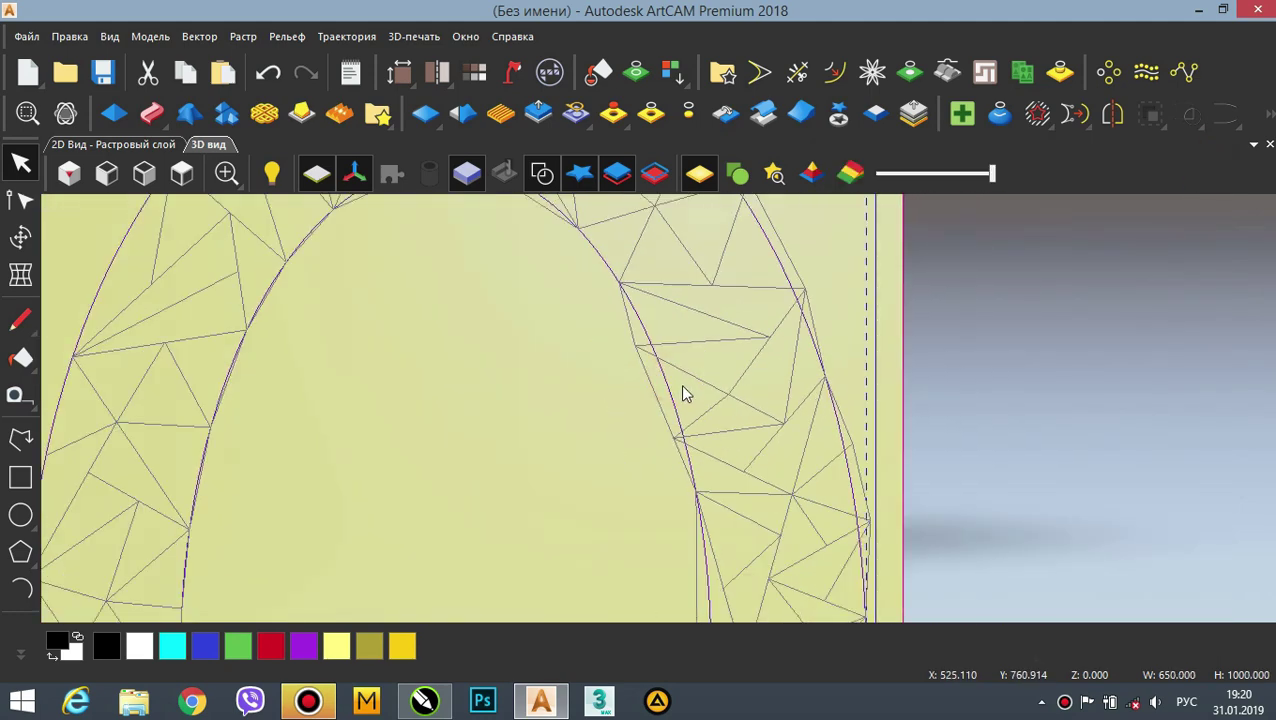
{"action": "left_click", "coordinate": [362, 42]}
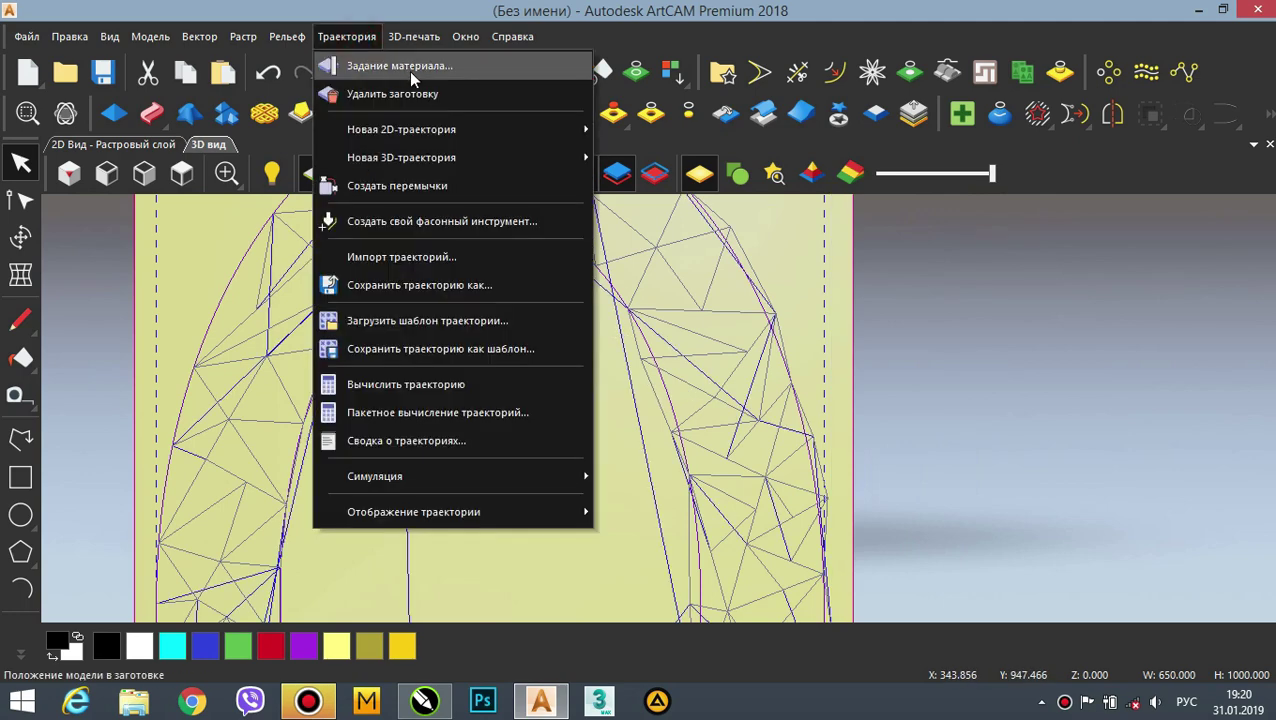
{"action": "mouse_move", "coordinate": [447, 131]}
{"action": "left_click", "coordinate": [658, 133]}
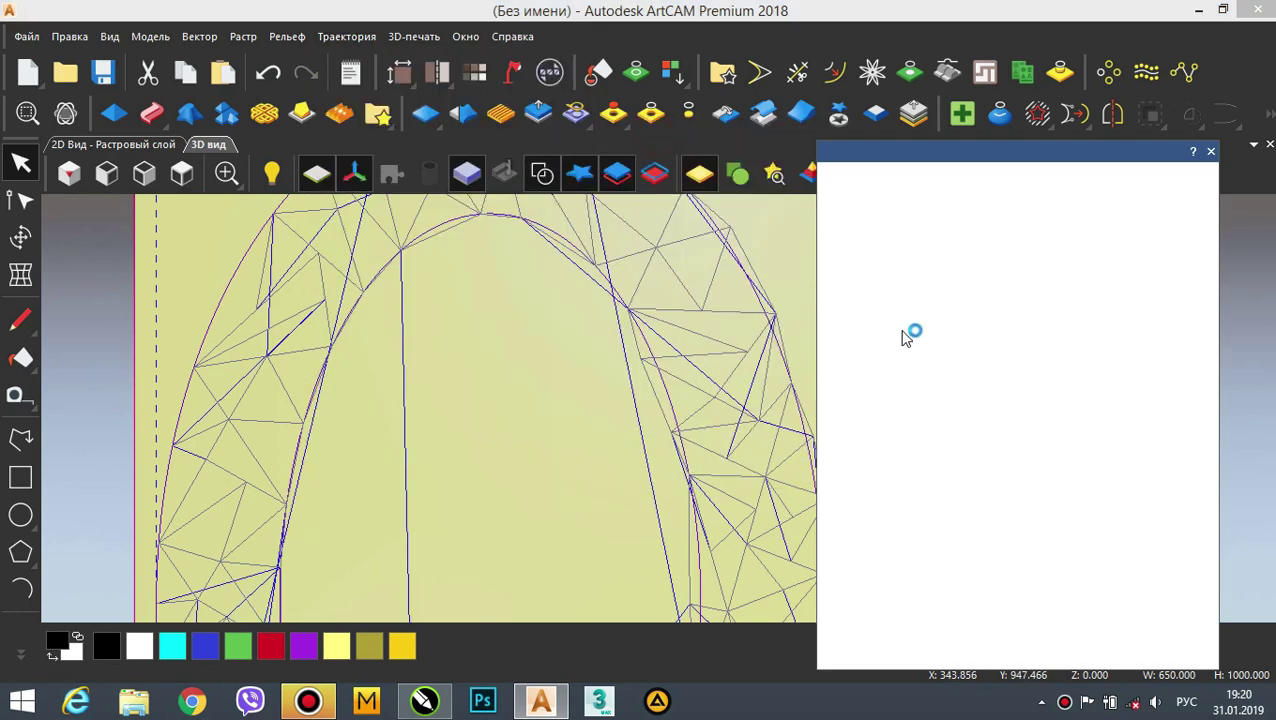
{"action": "left_click", "coordinate": [988, 288]}
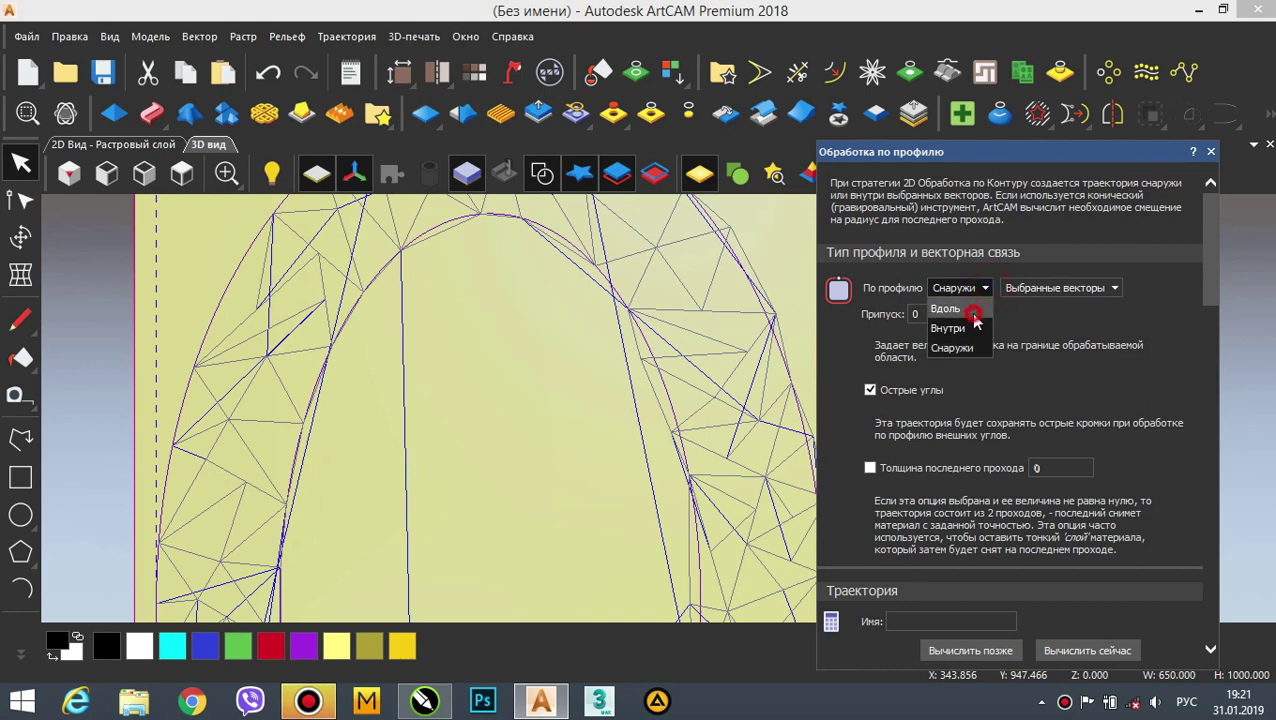
{"action": "left_click", "coordinate": [950, 325]}
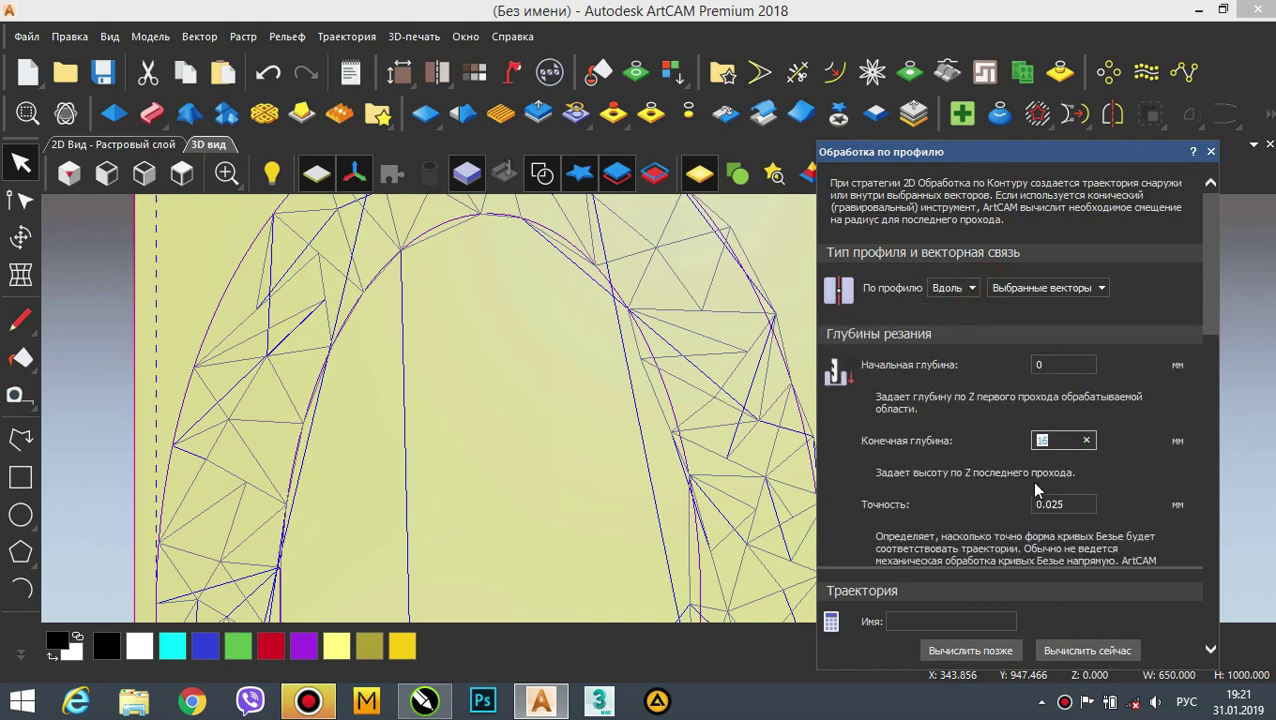
- Choose the V-Bit 40 mm 150 degree as the profiling tool for the oval outlines
{"action": "left_click_drag", "start_coordinate": [1208, 297], "coordinate": [1207, 402]}
{"action": "left_click", "coordinate": [1118, 350]}
{"action": "double_click", "coordinate": [495, 416]}
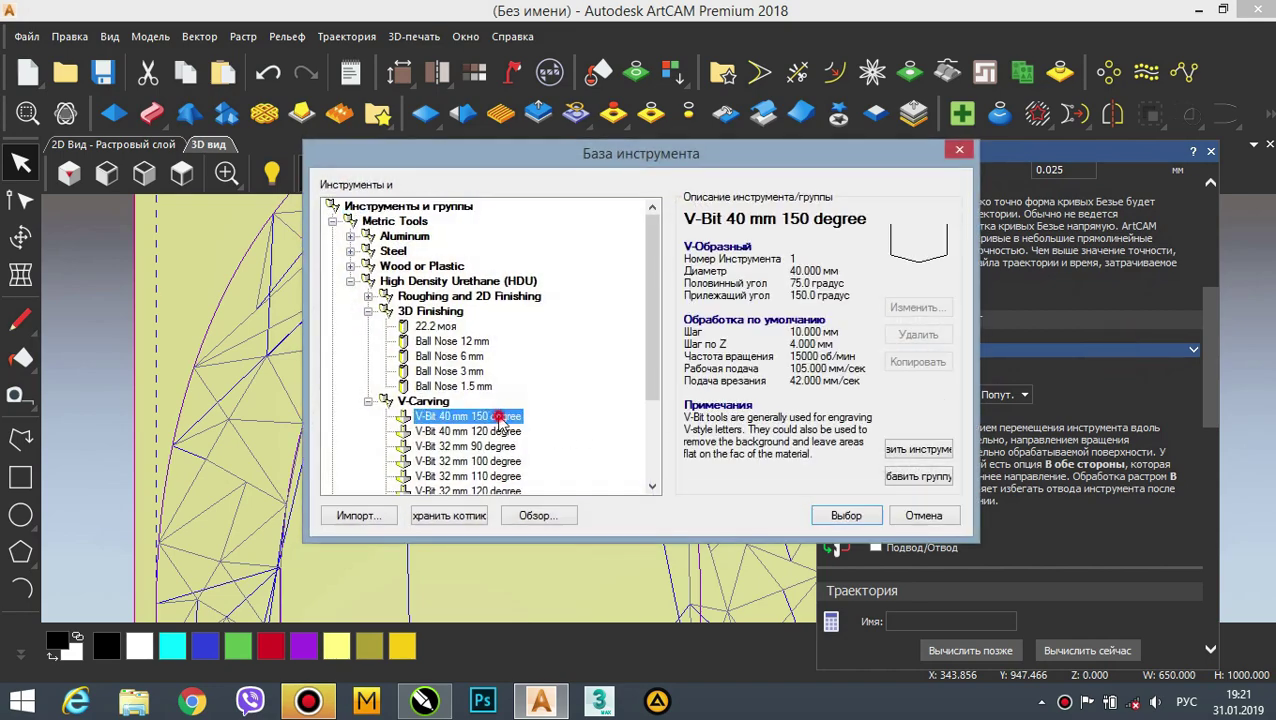
- Name the oval outline toolpath 45464, calculate it and close the profile settings
{"action": "left_click_drag", "start_coordinate": [1210, 373], "coordinate": [1215, 564]}
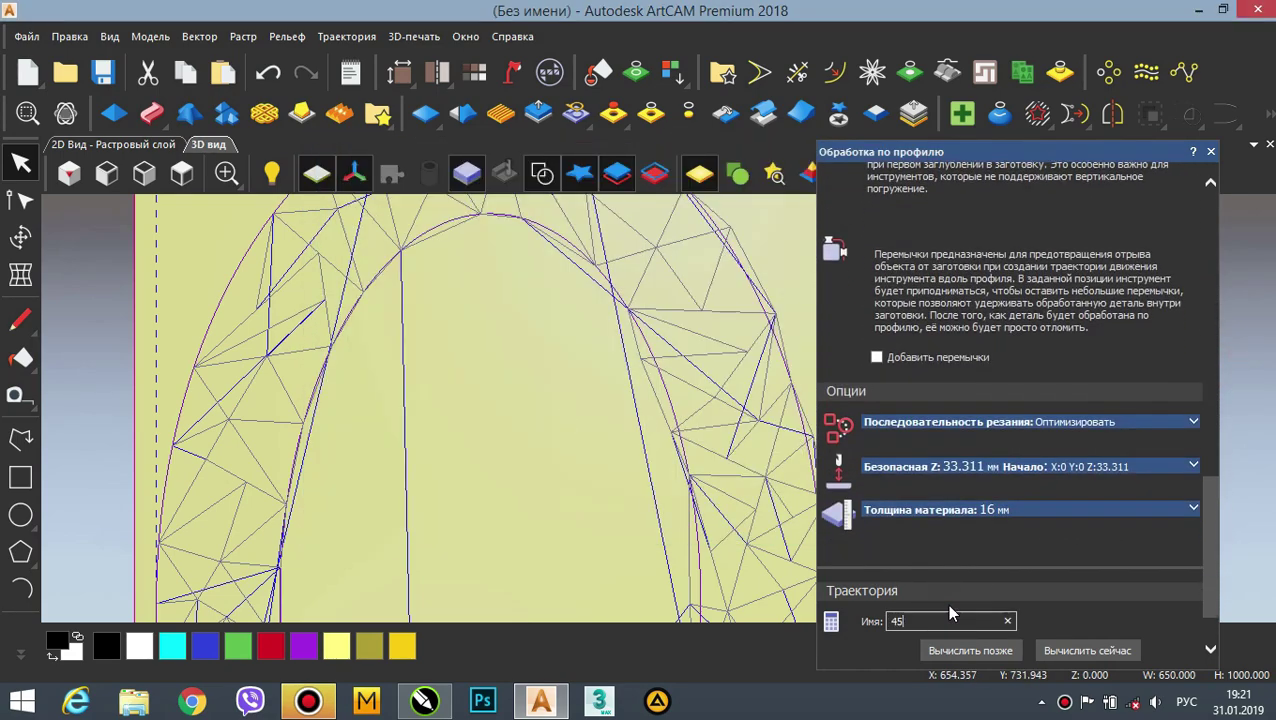
{"action": "left_click", "coordinate": [1091, 656]}
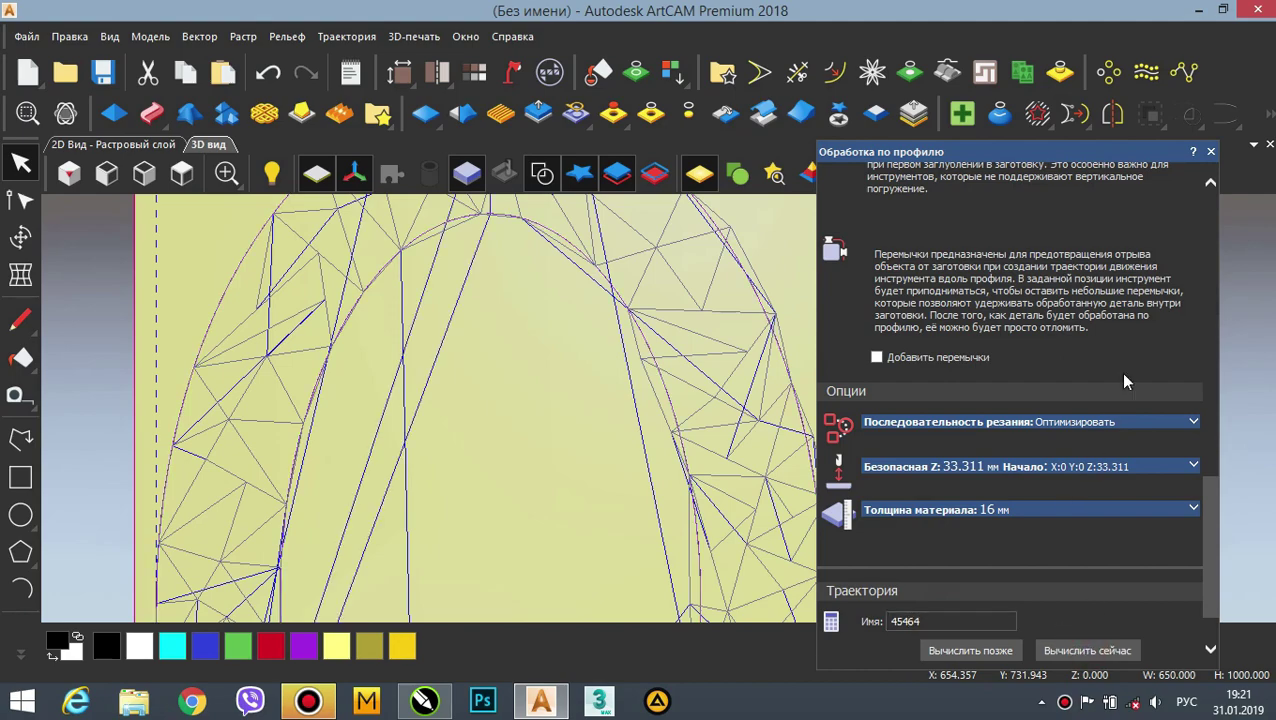
{"action": "left_click", "coordinate": [1211, 153]}
- Switch to an angled 3D view, show the Project panel and expand its list of toolpaths
{"action": "scroll", "coordinate": [830, 395], "scroll_direction": "down", "scroll_amount": 5}
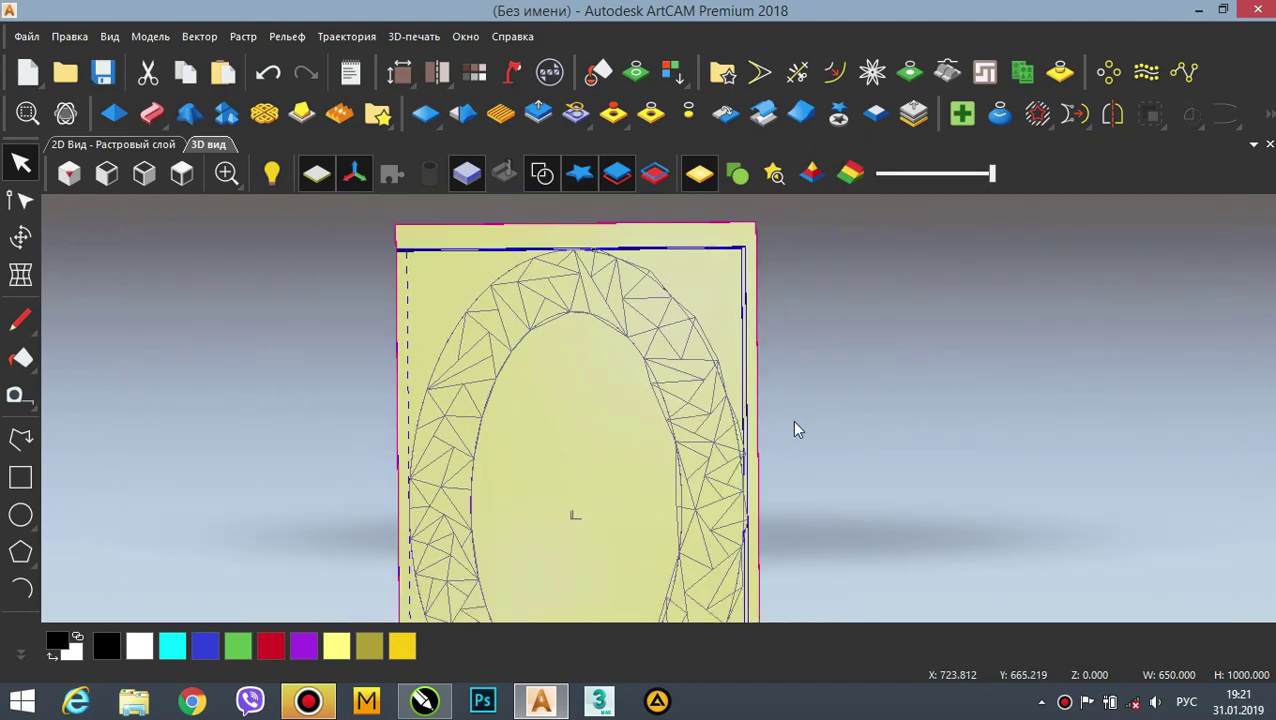
{"action": "left_click_drag", "start_coordinate": [795, 430], "coordinate": [790, 345]}
{"action": "left_click", "coordinate": [183, 175]}
{"action": "left_click_drag", "start_coordinate": [678, 373], "coordinate": [960, 330]}
{"action": "left_click", "coordinate": [1254, 144]}
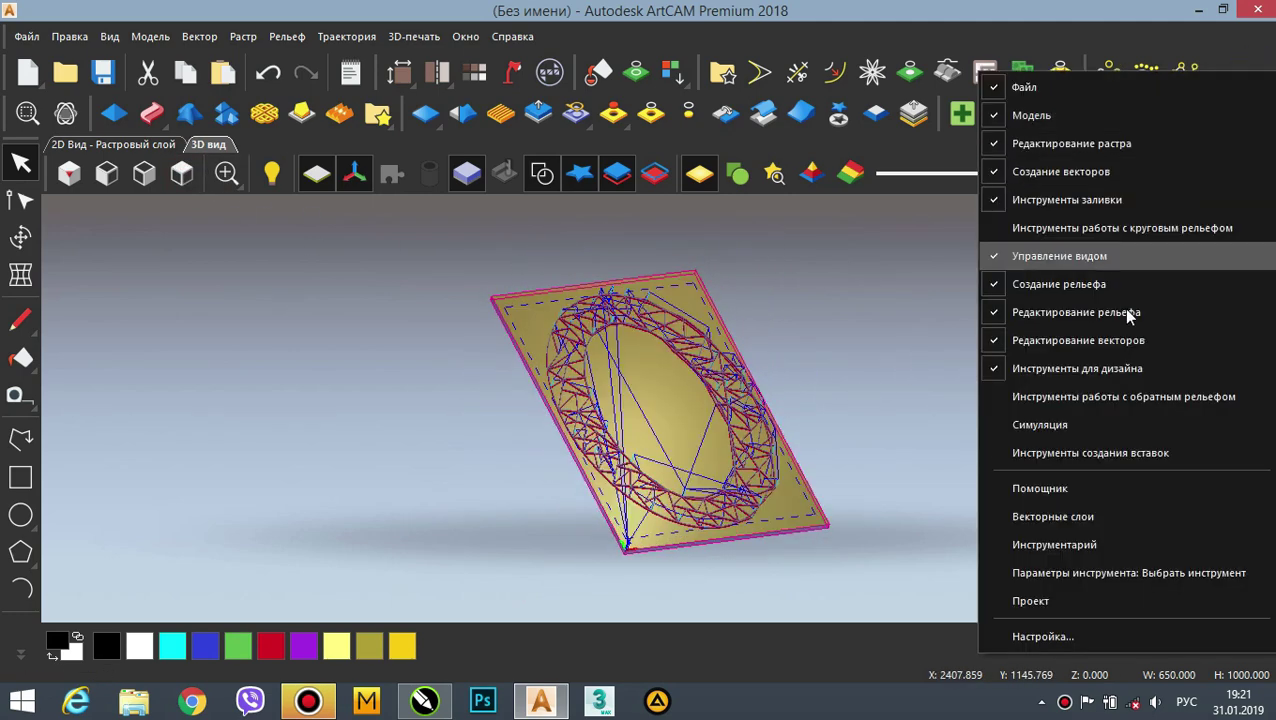
{"action": "left_click", "coordinate": [1063, 600]}
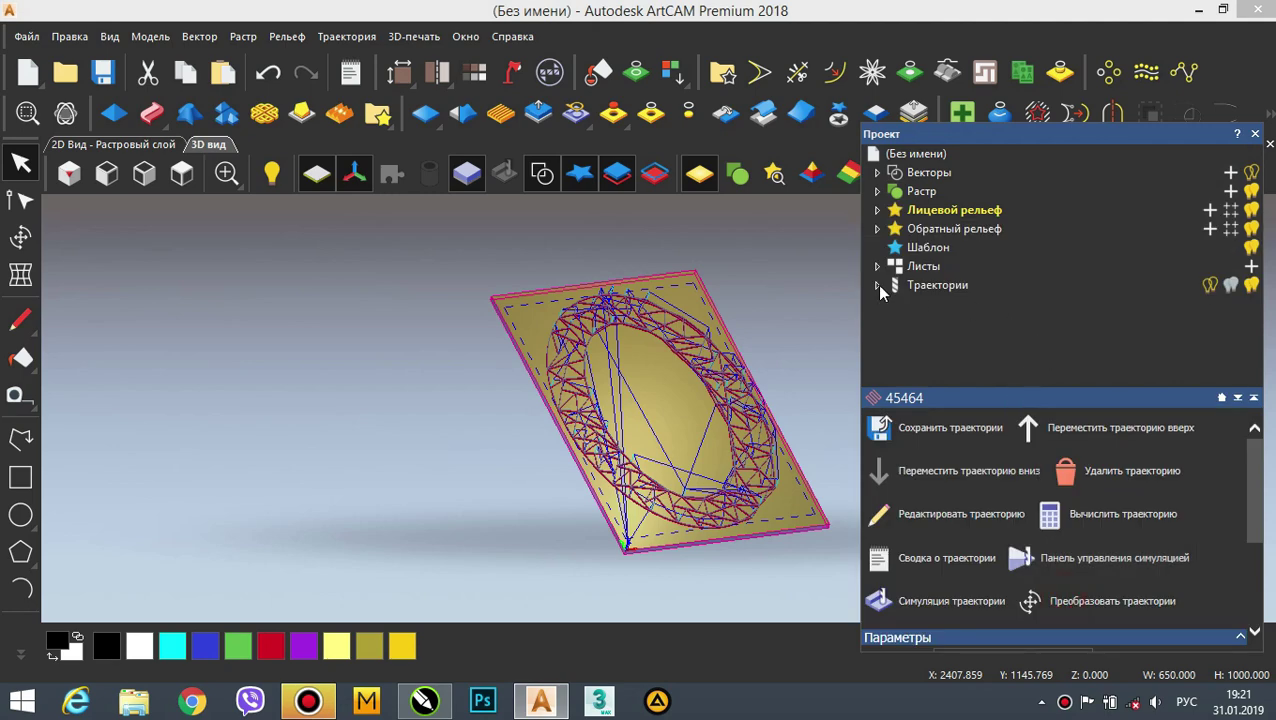
{"action": "left_click", "coordinate": [878, 287]}
- Simulate toolpath 232132 on the material block
{"action": "left_click", "coordinate": [966, 307]}
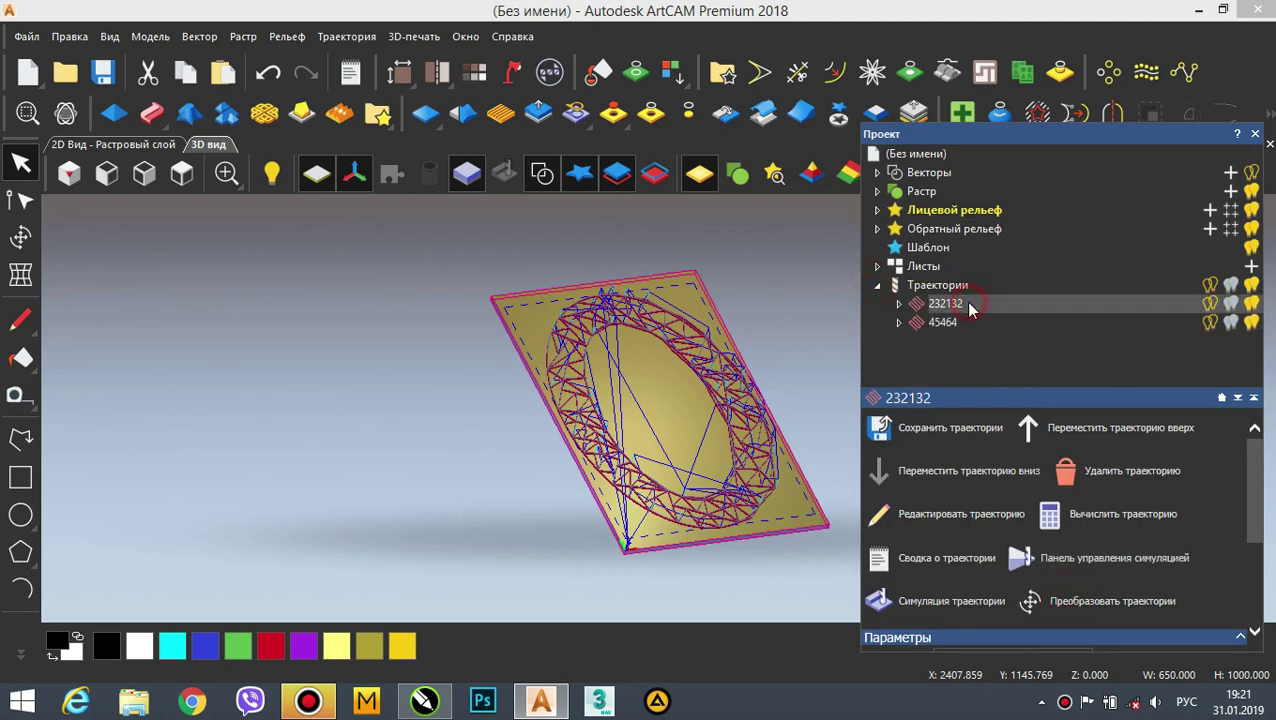
{"action": "left_click", "coordinate": [970, 605]}
{"action": "left_click", "coordinate": [1140, 557]}
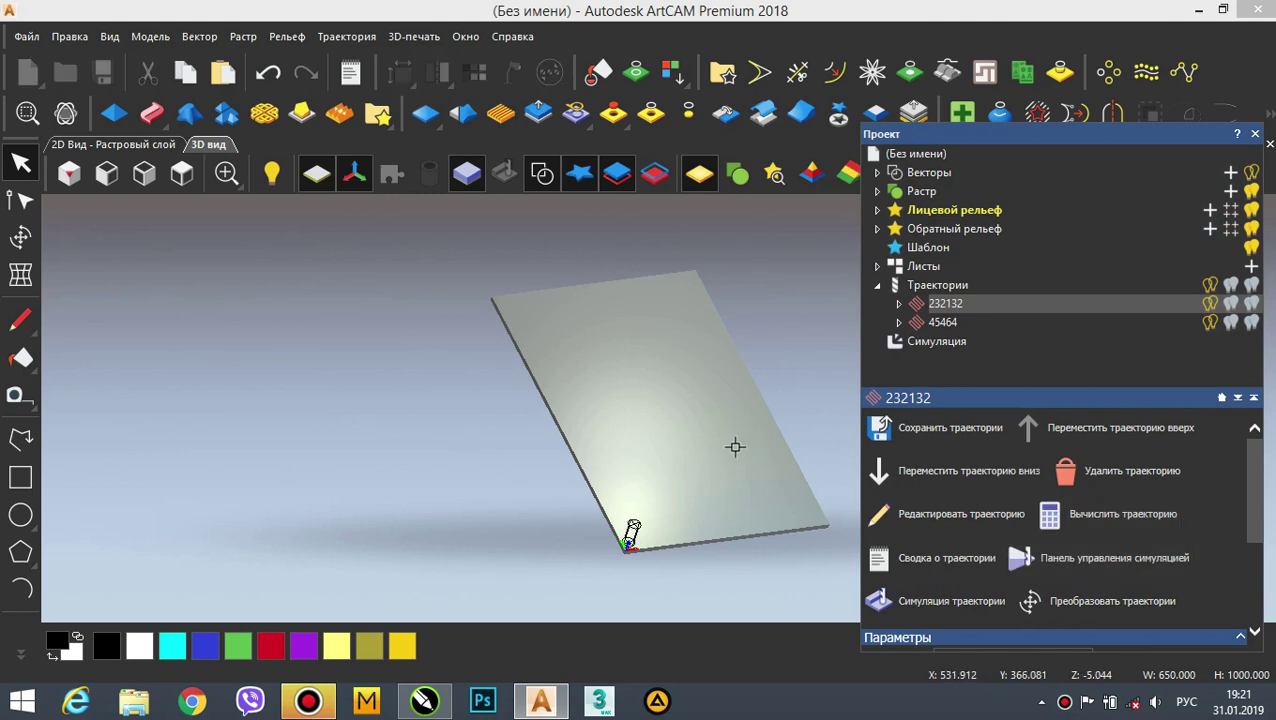
- Examine the simulated facets around the oval band up close, including the facet tips and the band's edges
{"action": "scroll", "coordinate": [545, 455], "scroll_direction": "up", "scroll_amount": 8}
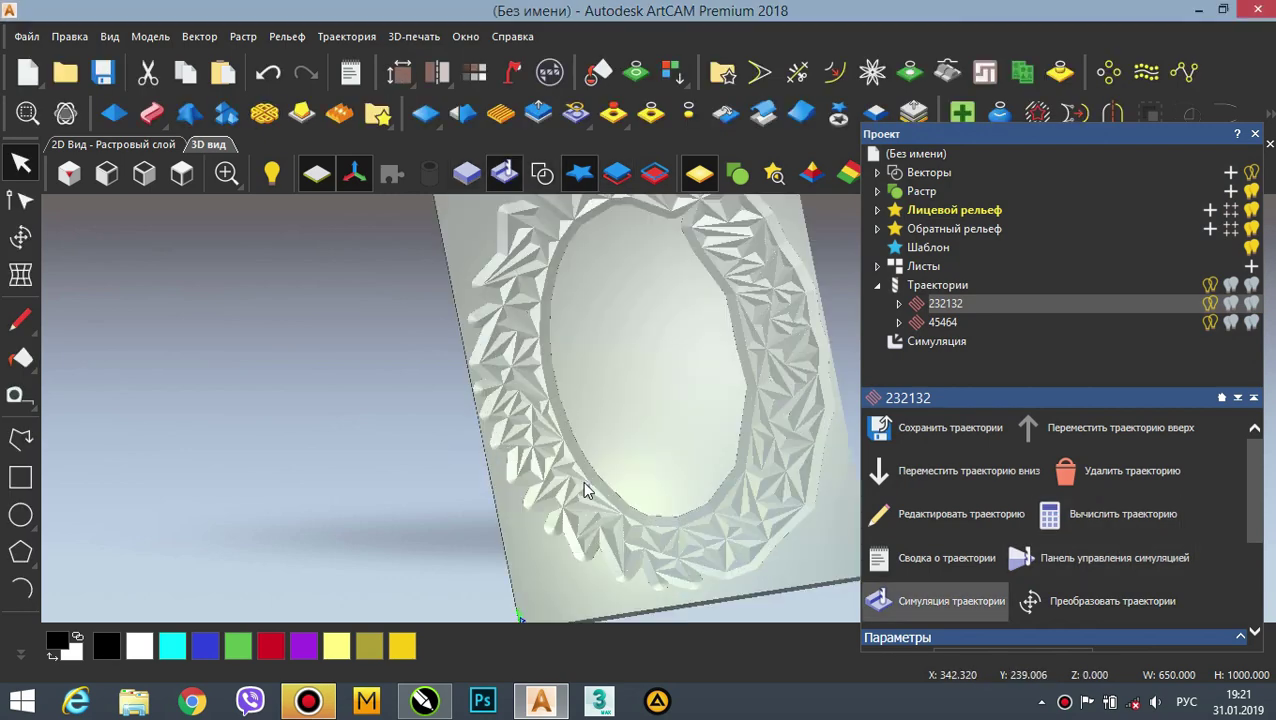
{"action": "scroll", "coordinate": [716, 425], "scroll_direction": "up", "scroll_amount": 10}
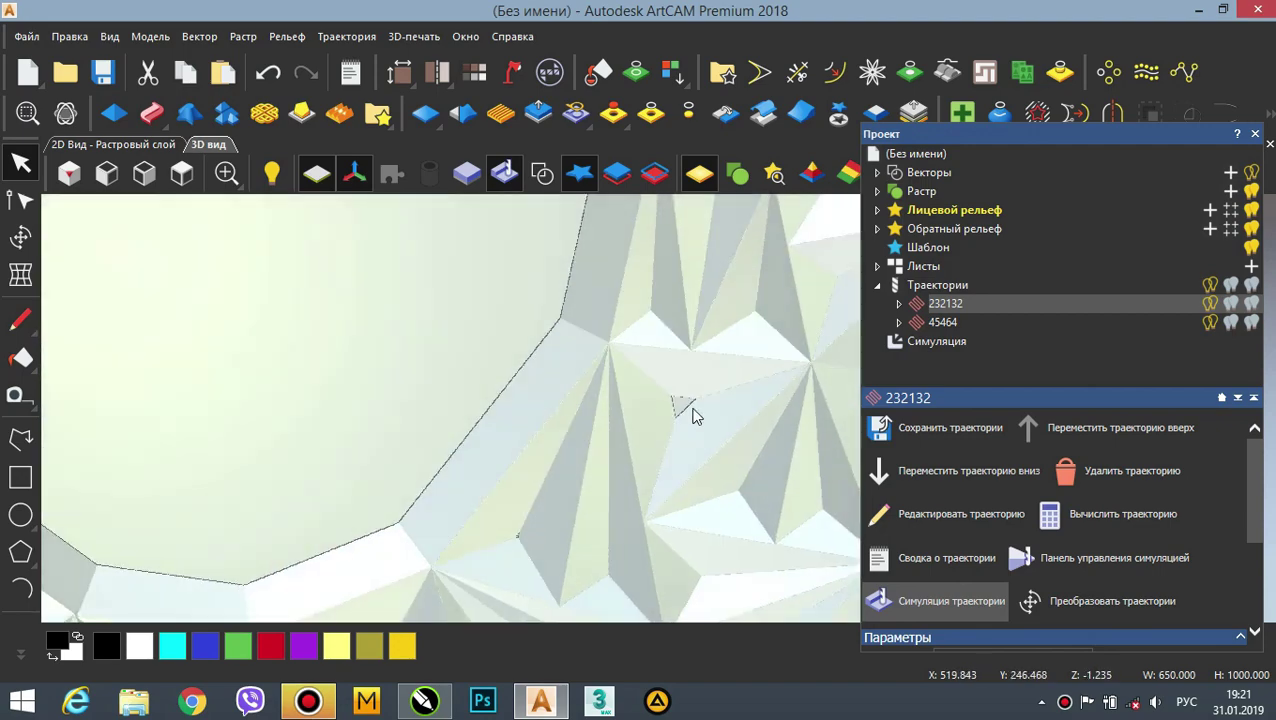
{"action": "scroll", "coordinate": [640, 330], "scroll_direction": "down", "scroll_amount": 10}
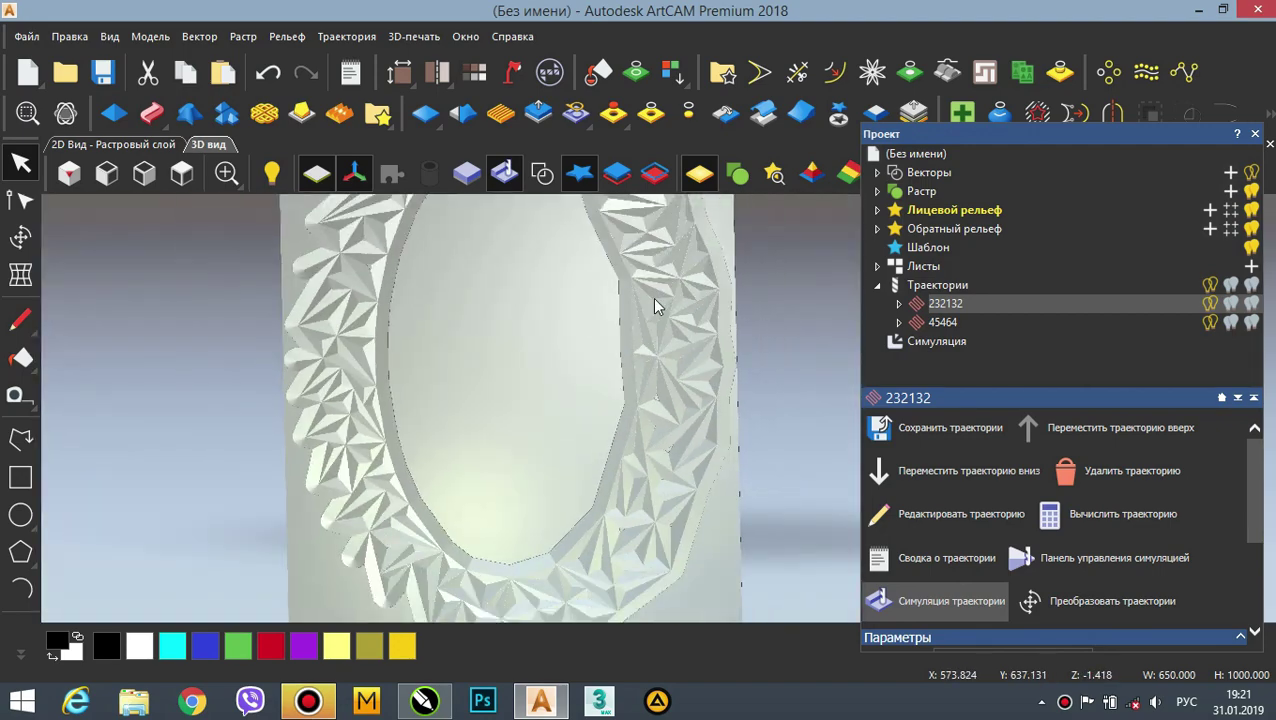
{"action": "scroll", "coordinate": [703, 390], "scroll_direction": "up", "scroll_amount": 8}
{"action": "scroll", "coordinate": [740, 375], "scroll_direction": "up", "scroll_amount": 3}
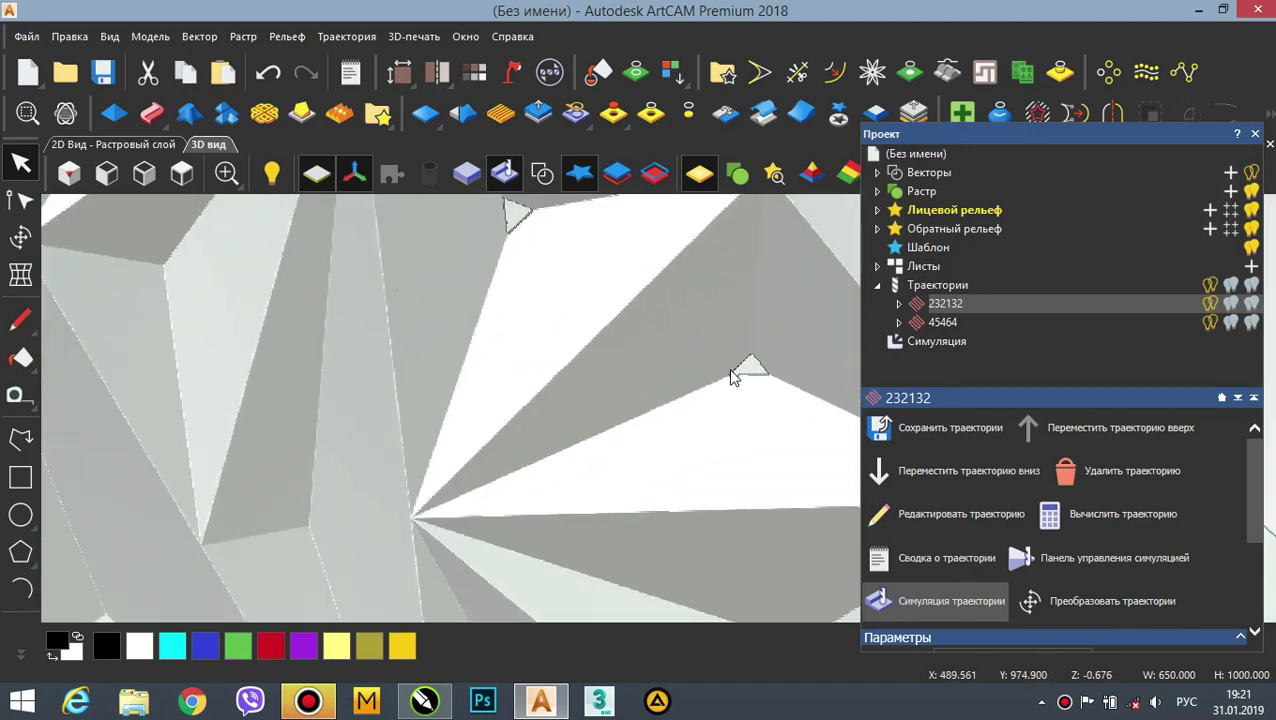
{"action": "scroll", "coordinate": [750, 470], "scroll_direction": "down", "scroll_amount": 5}
{"action": "scroll", "coordinate": [729, 475], "scroll_direction": "down", "scroll_amount": 6}
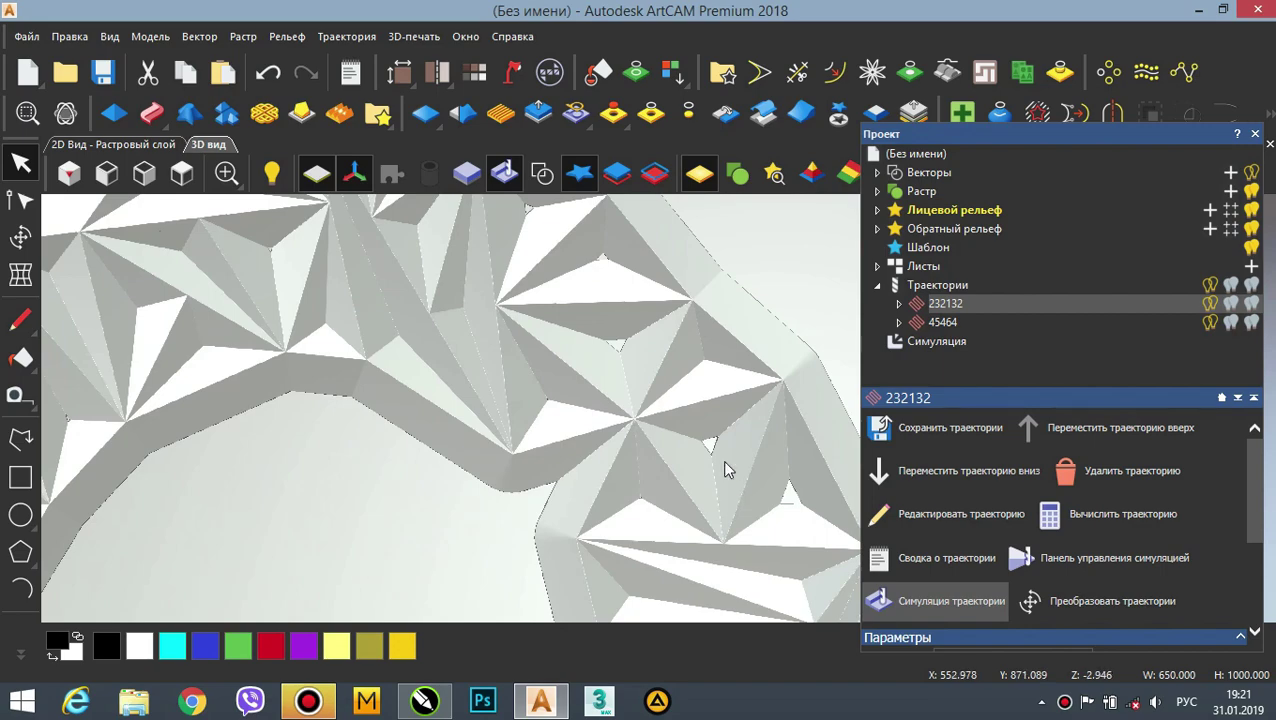
{"action": "scroll", "coordinate": [712, 450], "scroll_direction": "up", "scroll_amount": 6}
{"action": "scroll", "coordinate": [713, 440], "scroll_direction": "down", "scroll_amount": 2}
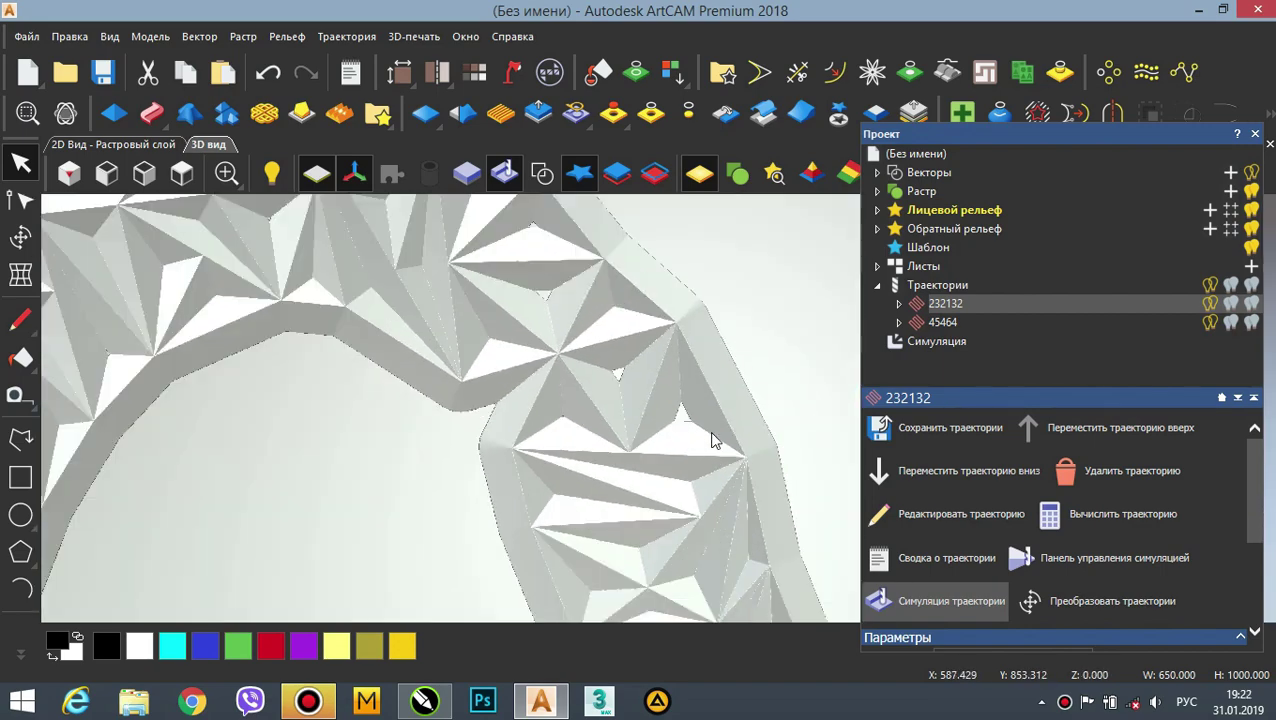
{"action": "left_click_drag", "start_coordinate": [713, 440], "coordinate": [564, 441]}
{"action": "scroll", "coordinate": [564, 441], "scroll_direction": "down", "scroll_amount": 5}
{"action": "scroll", "coordinate": [575, 421], "scroll_direction": "up", "scroll_amount": 4}
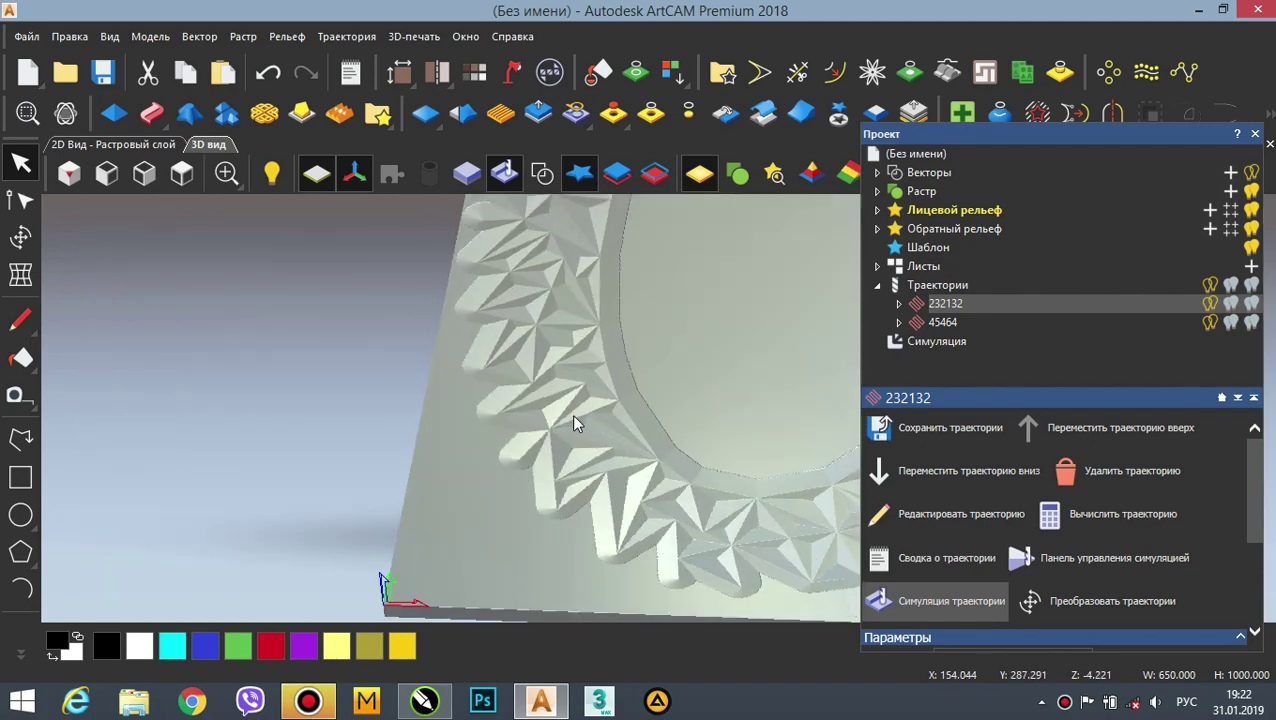
{"action": "scroll", "coordinate": [672, 486], "scroll_direction": "up", "scroll_amount": 4}
{"action": "scroll", "coordinate": [672, 486], "scroll_direction": "down", "scroll_amount": 5}
{"action": "scroll", "coordinate": [682, 371], "scroll_direction": "up", "scroll_amount": 4}
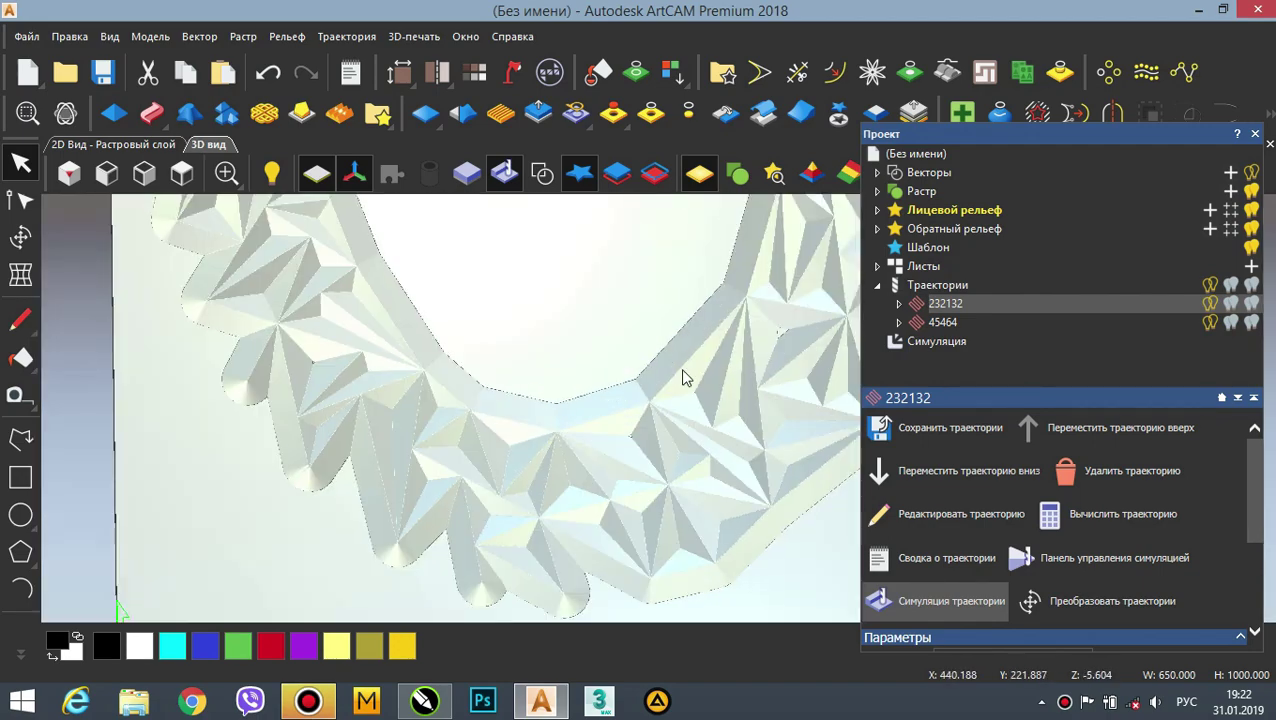
{"action": "scroll", "coordinate": [685, 378], "scroll_direction": "down", "scroll_amount": 5}
{"action": "scroll", "coordinate": [735, 390], "scroll_direction": "up", "scroll_amount": 5}
{"action": "scroll", "coordinate": [664, 370], "scroll_direction": "down", "scroll_amount": 4}
- Simulate toolpath 45464 over the already carved facet pattern and check the band's oval edges
{"action": "left_click", "coordinate": [943, 322]}
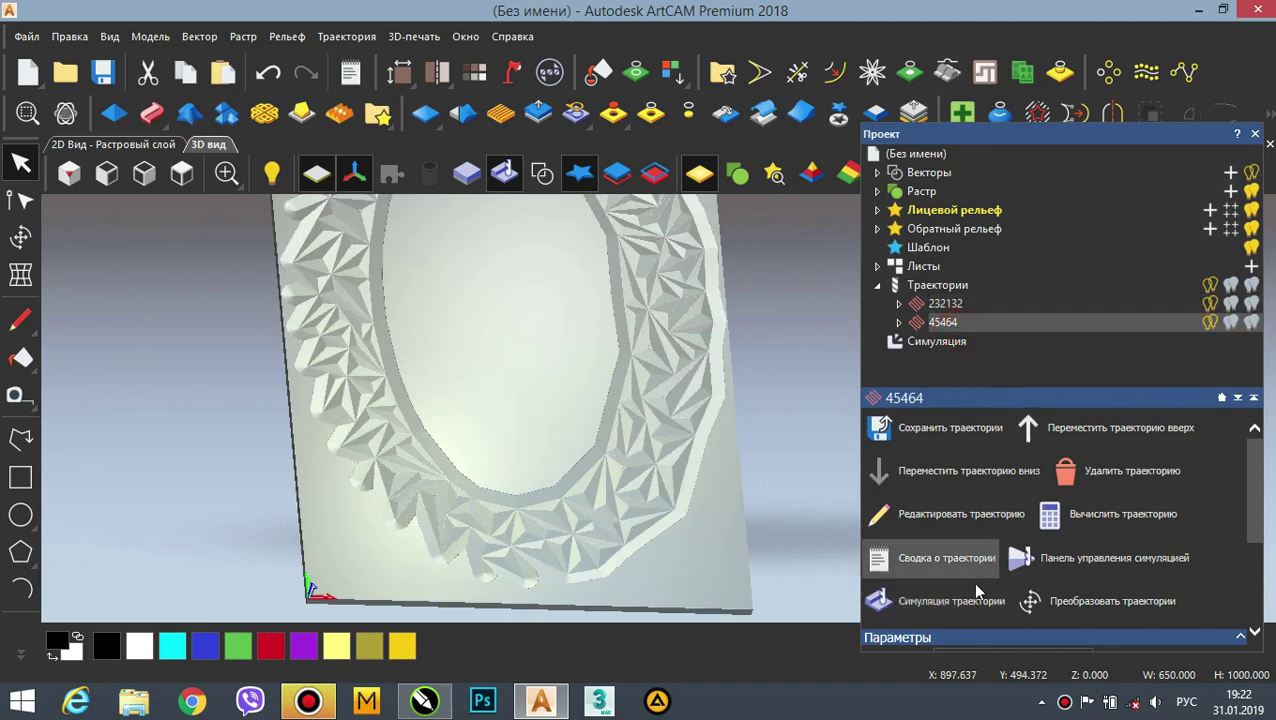
{"action": "left_click", "coordinate": [976, 596]}
{"action": "scroll", "coordinate": [543, 468], "scroll_direction": "up", "scroll_amount": 6}
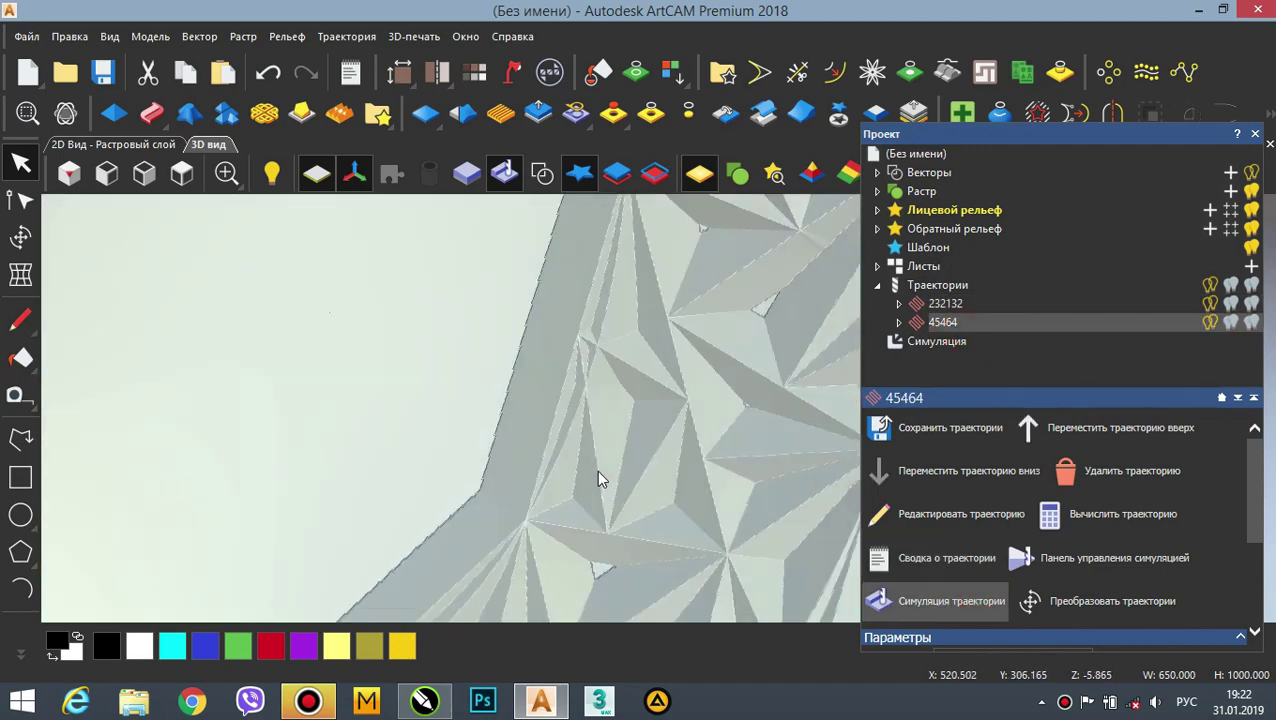
{"action": "scroll", "coordinate": [620, 440], "scroll_direction": "down", "scroll_amount": 4}
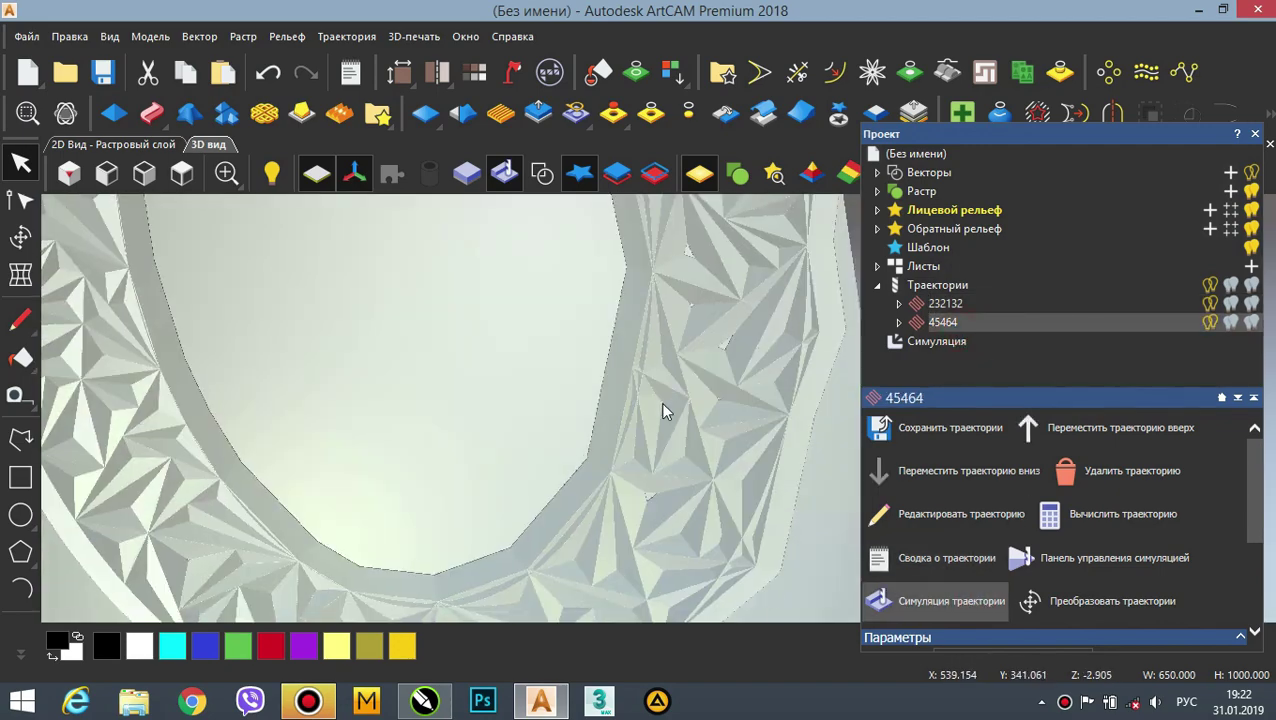
{"action": "scroll", "coordinate": [664, 413], "scroll_direction": "up", "scroll_amount": 3}
{"action": "scroll", "coordinate": [728, 396], "scroll_direction": "down", "scroll_amount": 5}
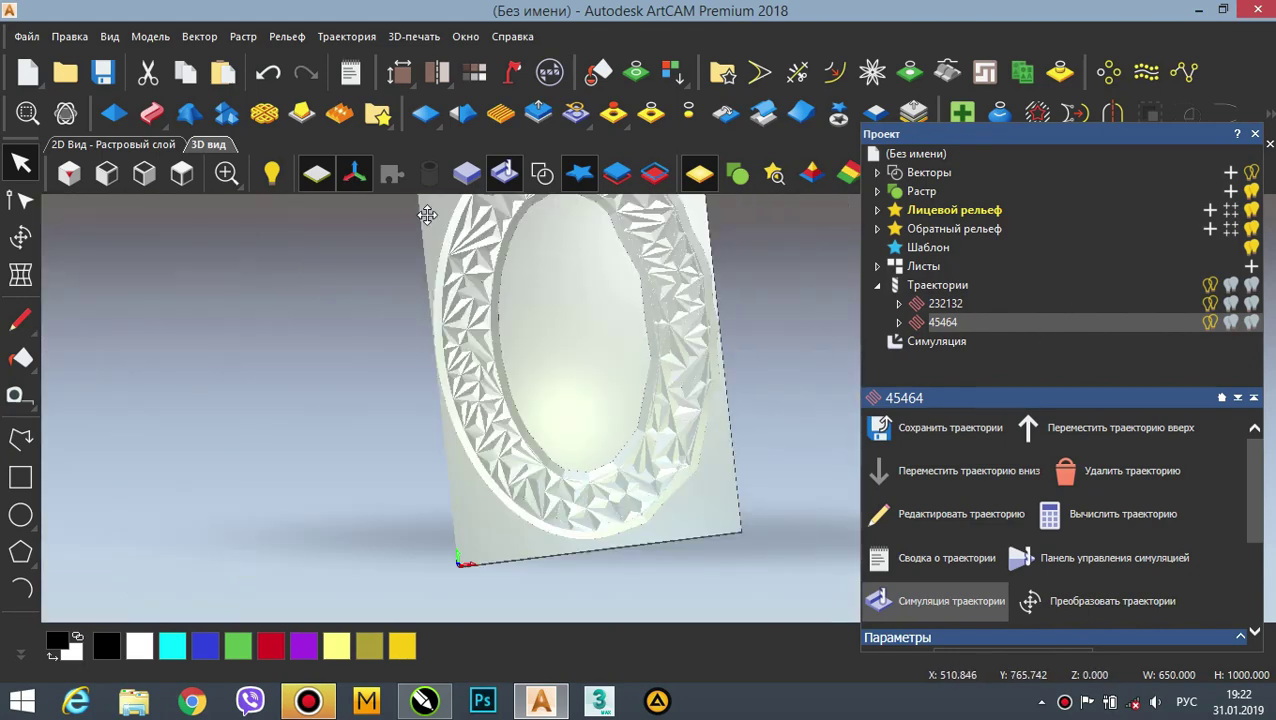
- Create a relief from the simulation and make the new simulation layer active in the front relief
{"action": "left_click", "coordinate": [346, 36]}
{"action": "mouse_move", "coordinate": [573, 477]}
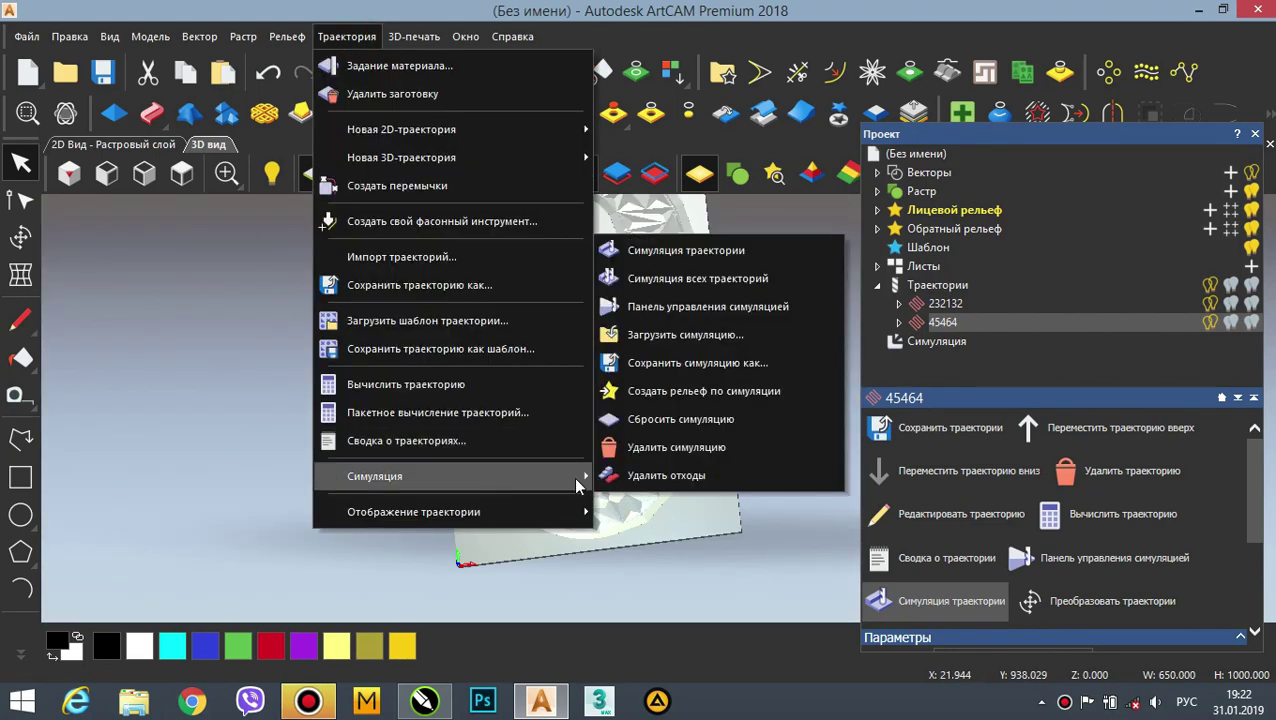
{"action": "left_click", "coordinate": [760, 397]}
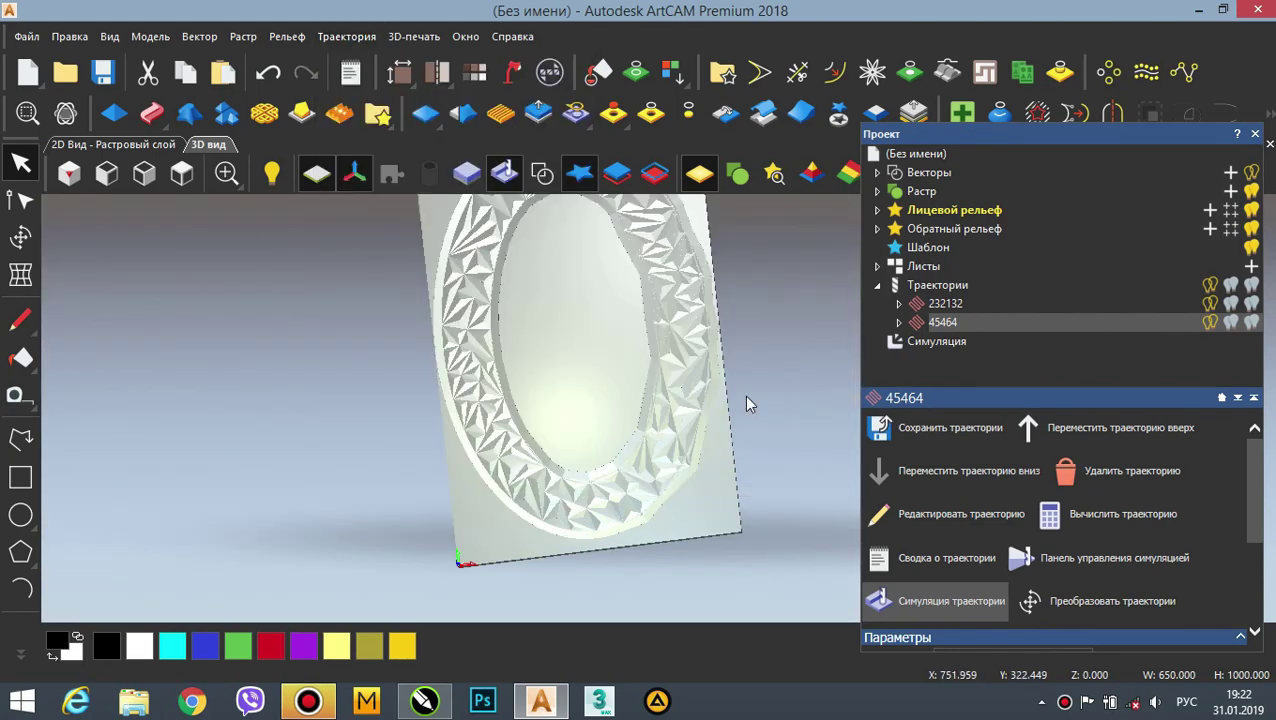
{"action": "left_click", "coordinate": [878, 211]}
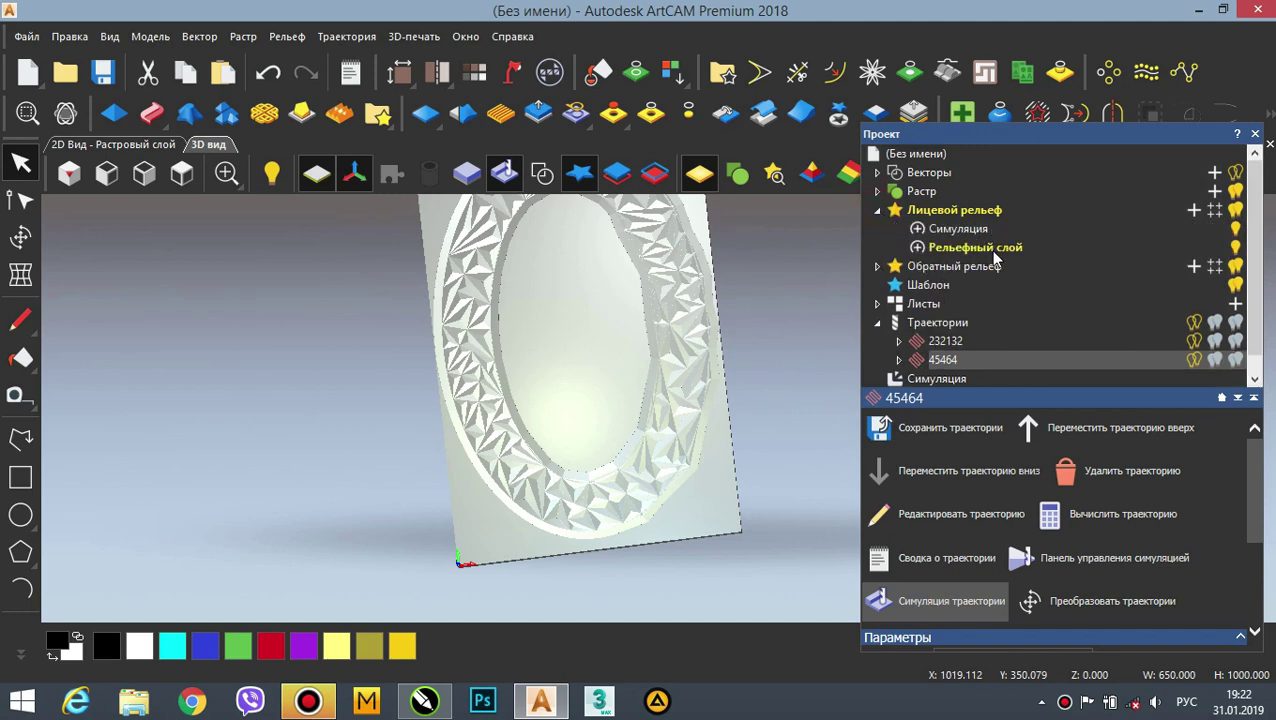
{"action": "left_click", "coordinate": [960, 230]}
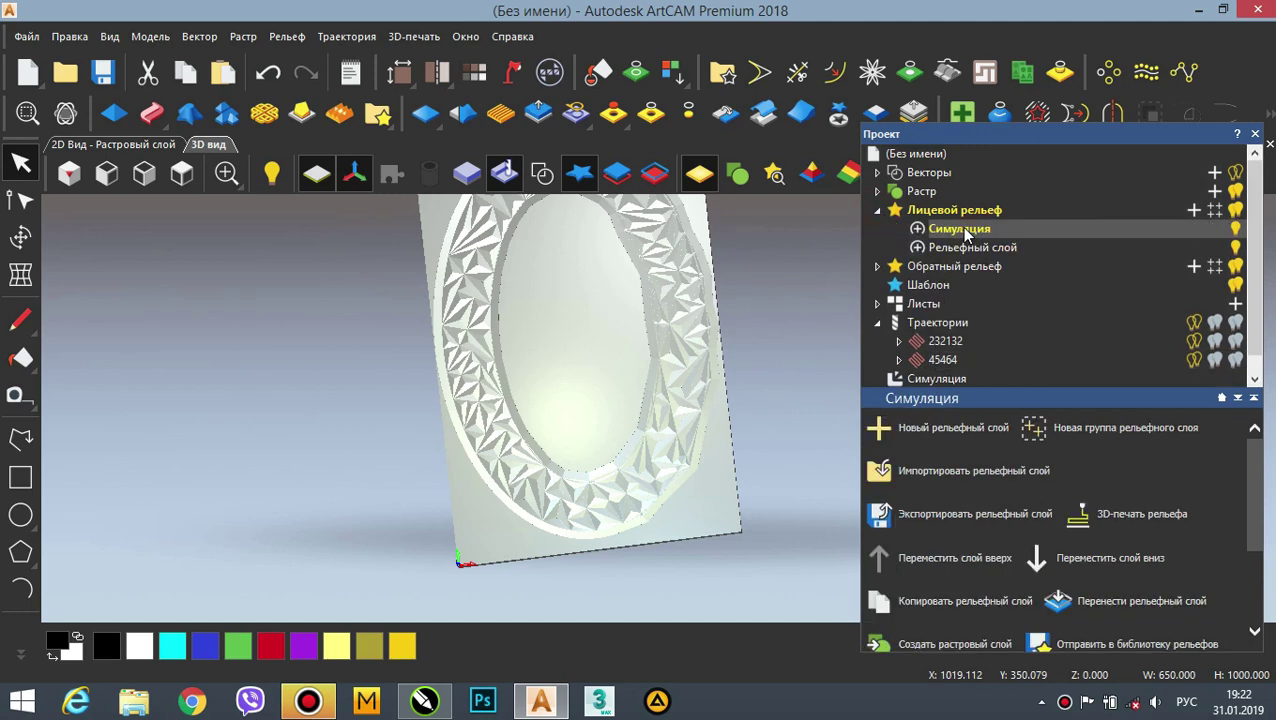
- Delete toolpaths 232132 and 45464 together with the simulation
{"action": "left_click", "coordinate": [937, 379]}
{"action": "left_click", "coordinate": [945, 341]}
{"action": "right_click", "coordinate": [945, 341]}
{"action": "left_click", "coordinate": [985, 291]}
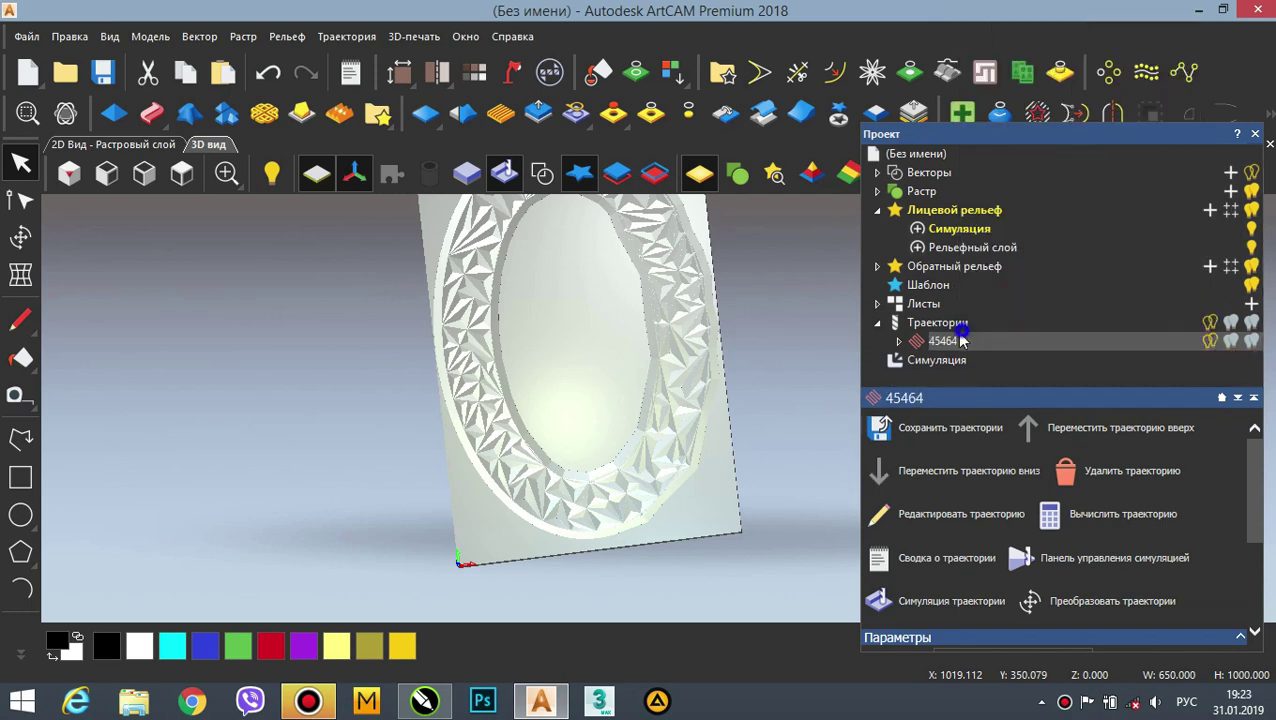
{"action": "right_click", "coordinate": [960, 341]}
{"action": "left_click", "coordinate": [1000, 629]}
{"action": "right_click", "coordinate": [960, 342]}
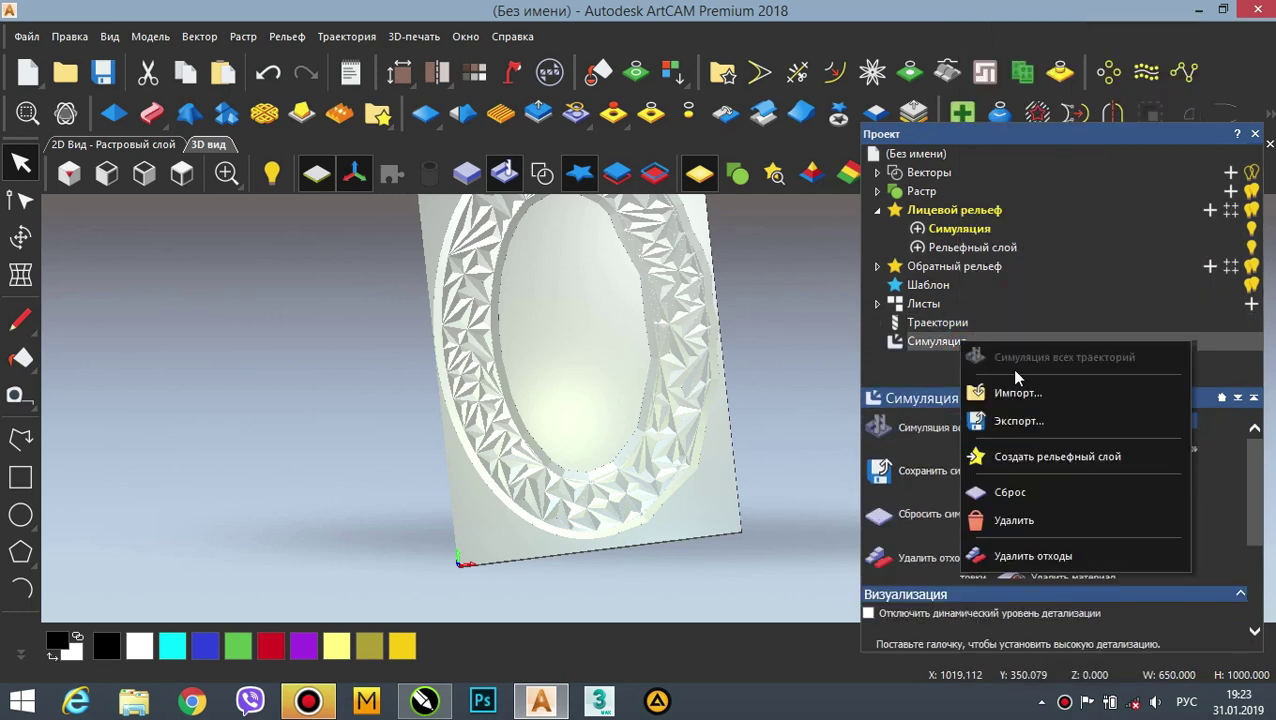
{"action": "left_click", "coordinate": [1012, 520]}
- Show the vectors over the carved relief in the 3D view
{"action": "left_click_drag", "start_coordinate": [669, 370], "coordinate": [649, 393]}
{"action": "scroll", "coordinate": [475, 240], "scroll_direction": "up", "scroll_amount": 3}
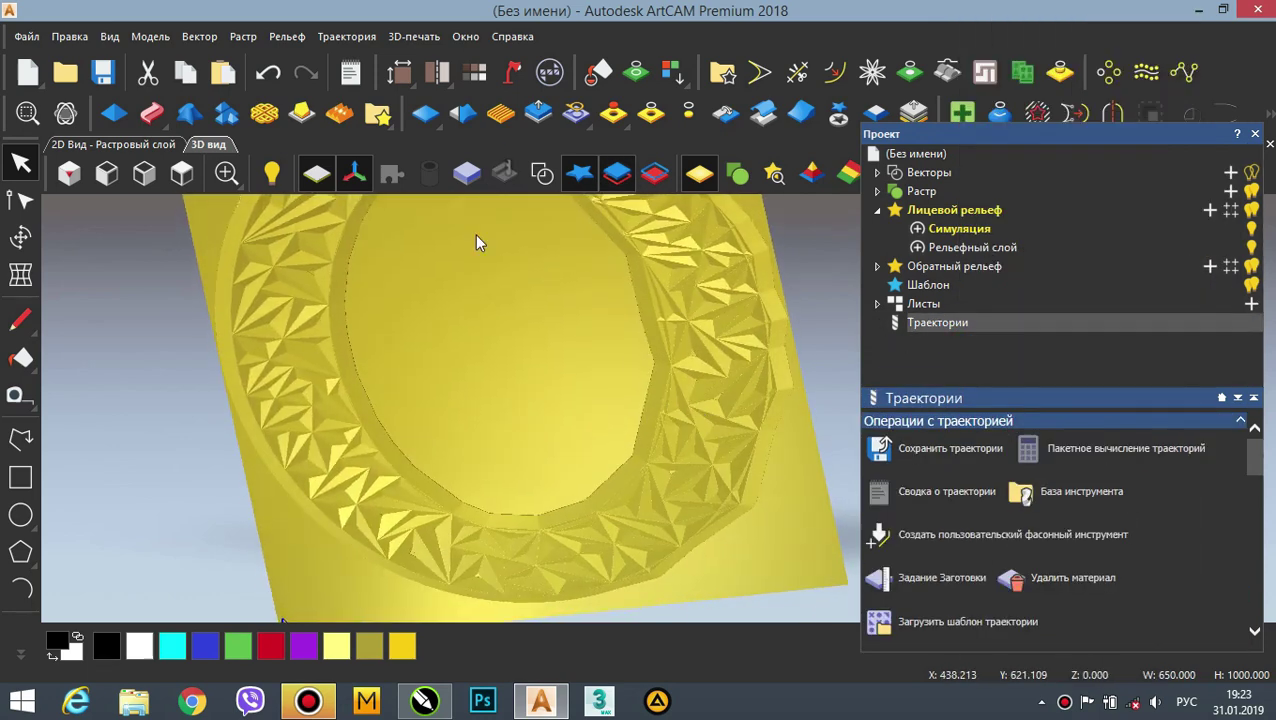
{"action": "left_click", "coordinate": [542, 173]}
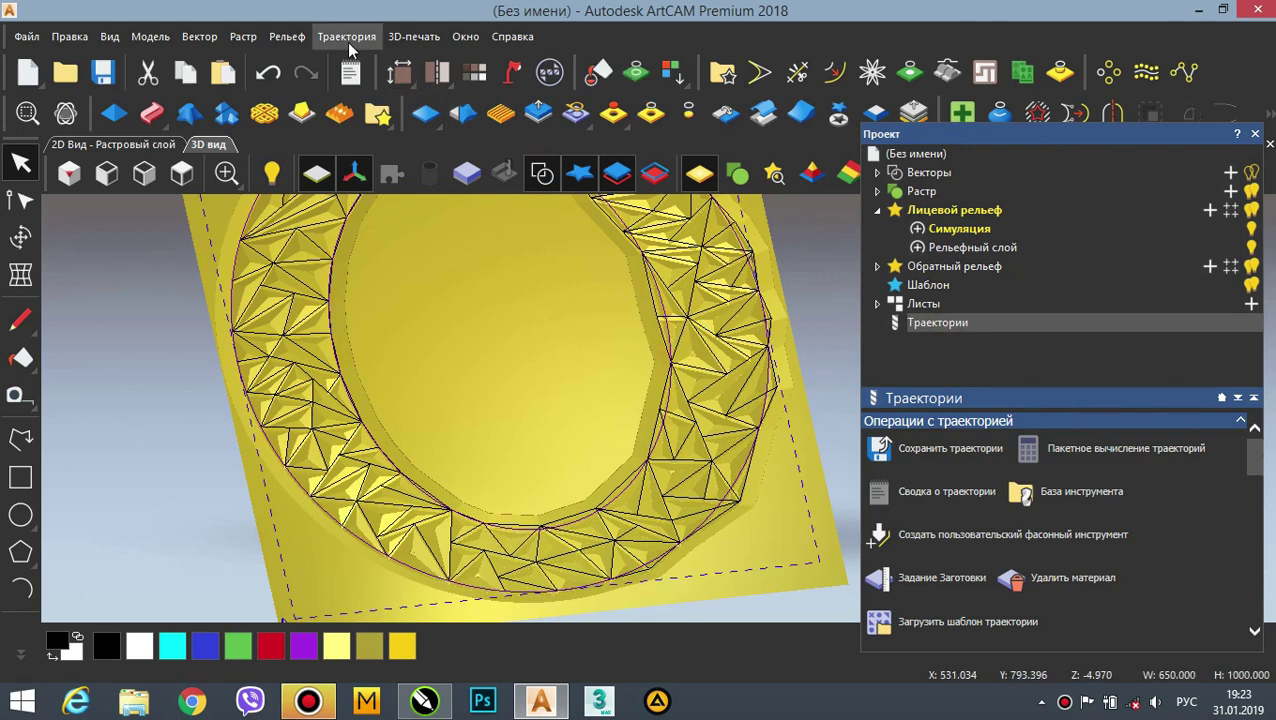
{"action": "left_click", "coordinate": [650, 114]}
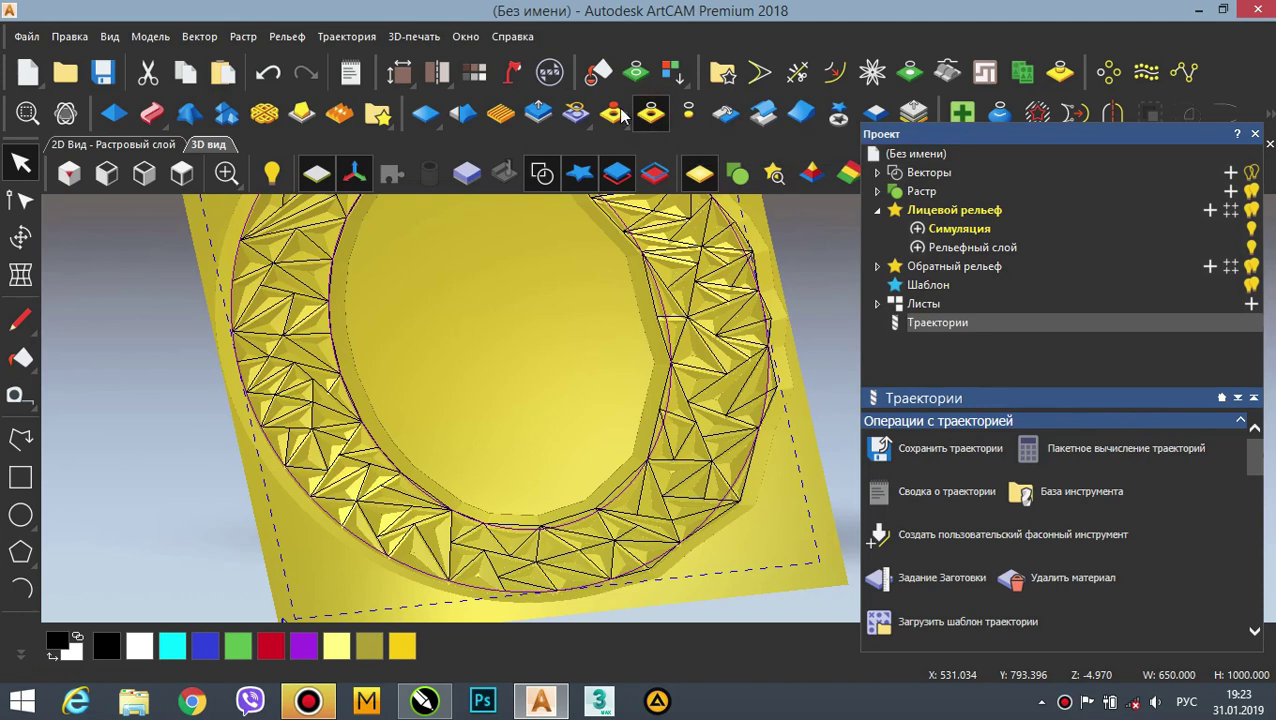
- Clear the relief outside the two oval contours and hide the vectors in the 3D view
{"action": "key", "text": "ctrl+z"}
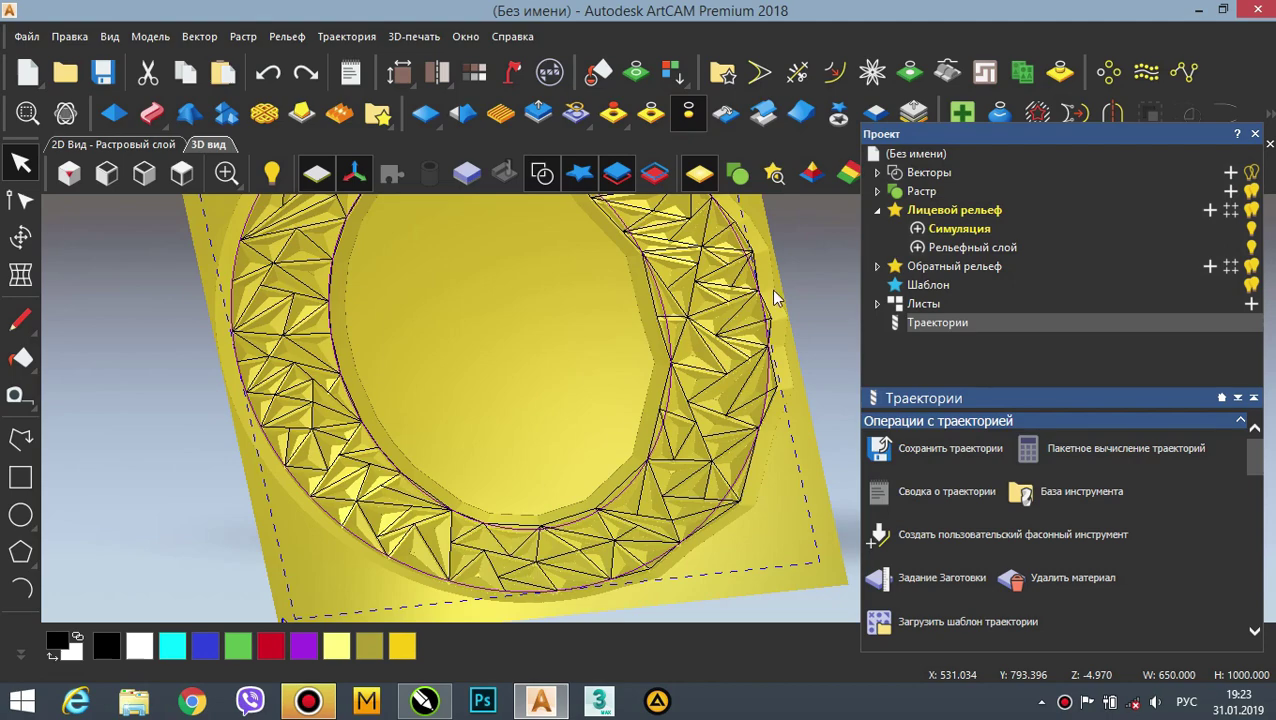
{"action": "left_click", "coordinate": [542, 174]}
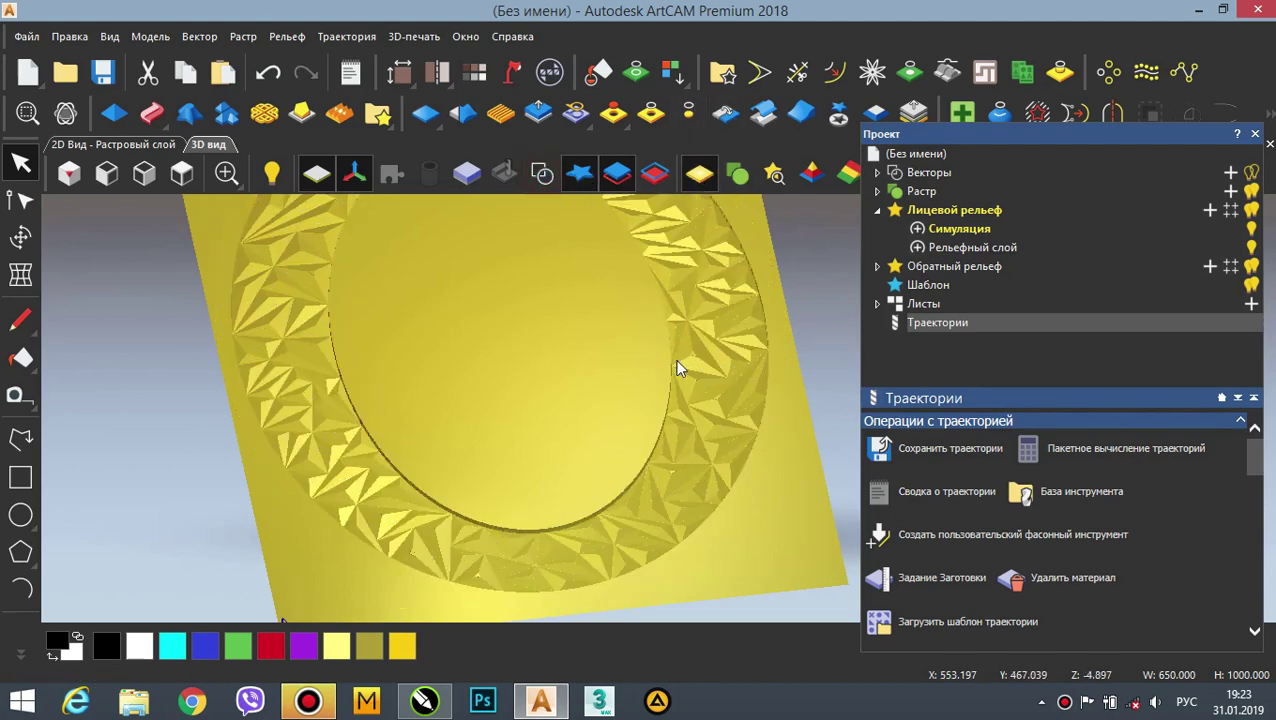
- Hide the zero plane and examine the facets of the oval band up close for gaps
{"action": "scroll", "coordinate": [617, 460], "scroll_direction": "up", "scroll_amount": 3}
{"action": "scroll", "coordinate": [613, 452], "scroll_direction": "down", "scroll_amount": 3}
{"action": "left_click_drag", "start_coordinate": [613, 452], "coordinate": [658, 322]}
{"action": "left_click", "coordinate": [271, 174]}
{"action": "left_click", "coordinate": [764, 255]}
{"action": "left_click", "coordinate": [316, 175]}
{"action": "scroll", "coordinate": [632, 484], "scroll_direction": "up", "scroll_amount": 5}
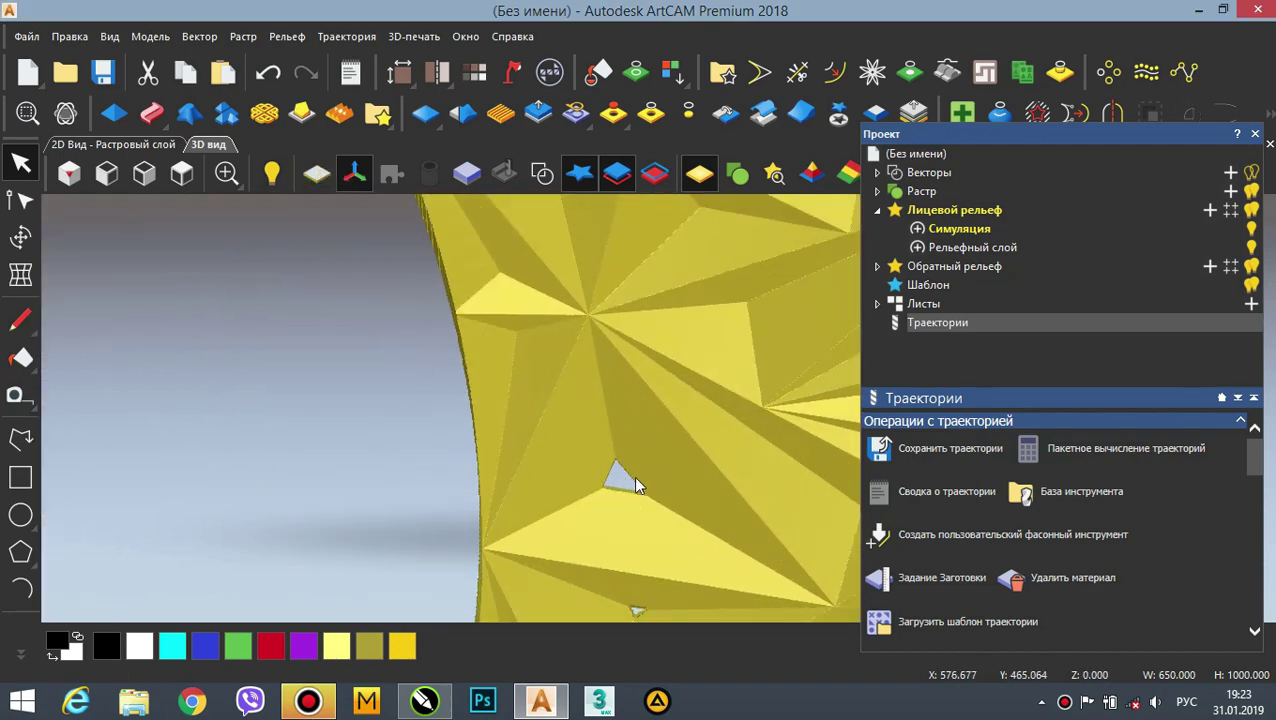
{"action": "scroll", "coordinate": [669, 541], "scroll_direction": "down", "scroll_amount": 3}
{"action": "scroll", "coordinate": [672, 538], "scroll_direction": "up", "scroll_amount": 3}
{"action": "scroll", "coordinate": [683, 490], "scroll_direction": "down", "scroll_amount": 5}
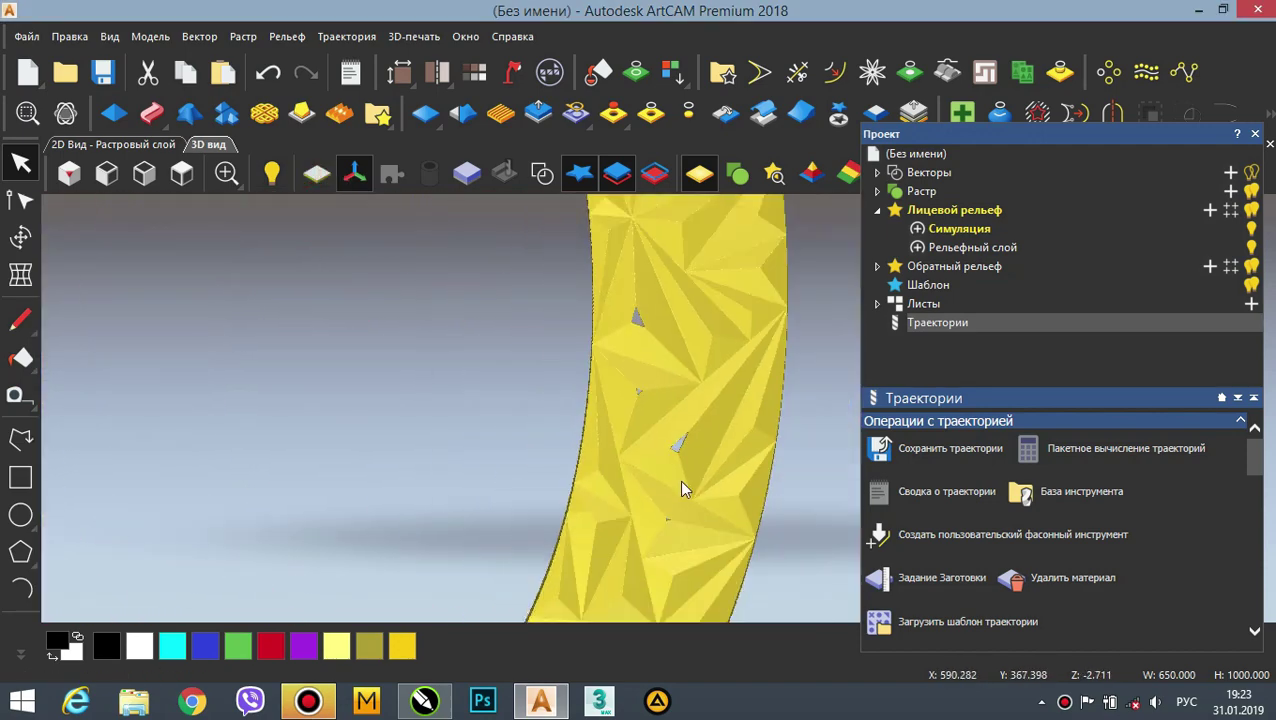
- Switch to CorelDRAW, display the facet drawing in the Enhanced (Расширенный) view mode and deselect all objects
{"action": "left_click", "coordinate": [424, 701]}
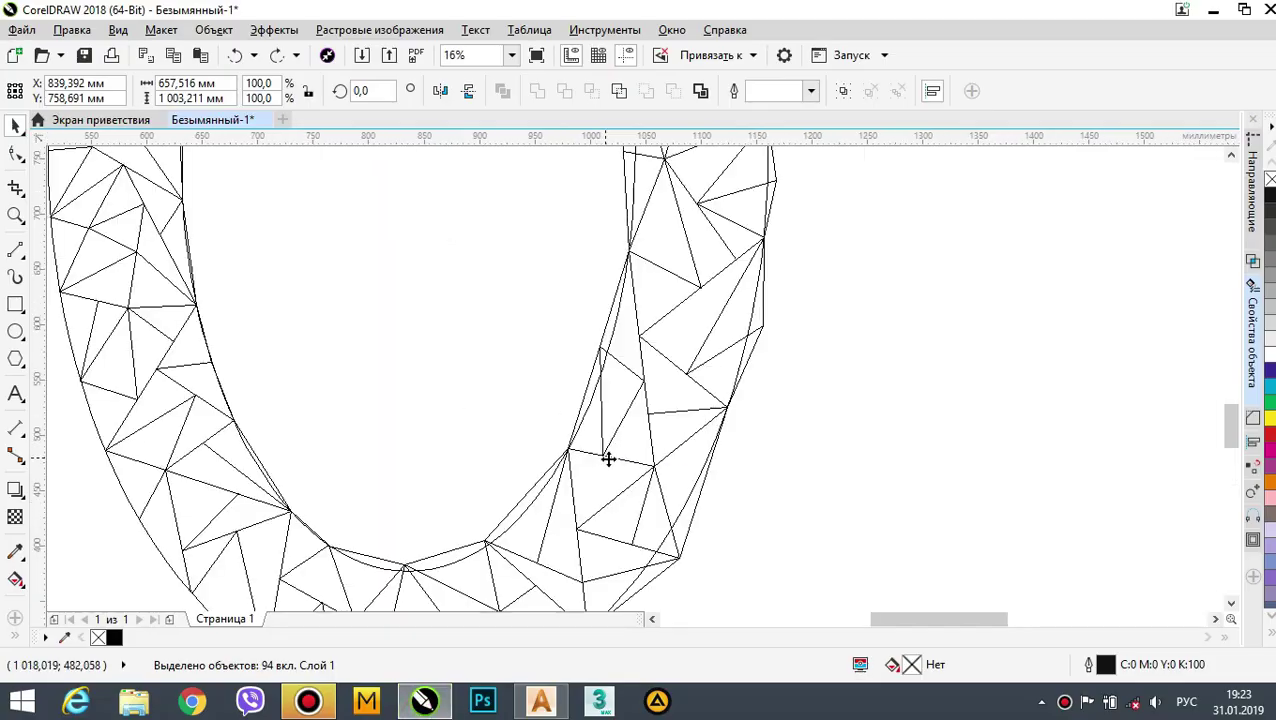
{"action": "left_click", "coordinate": [118, 30]}
{"action": "left_click", "coordinate": [179, 132]}
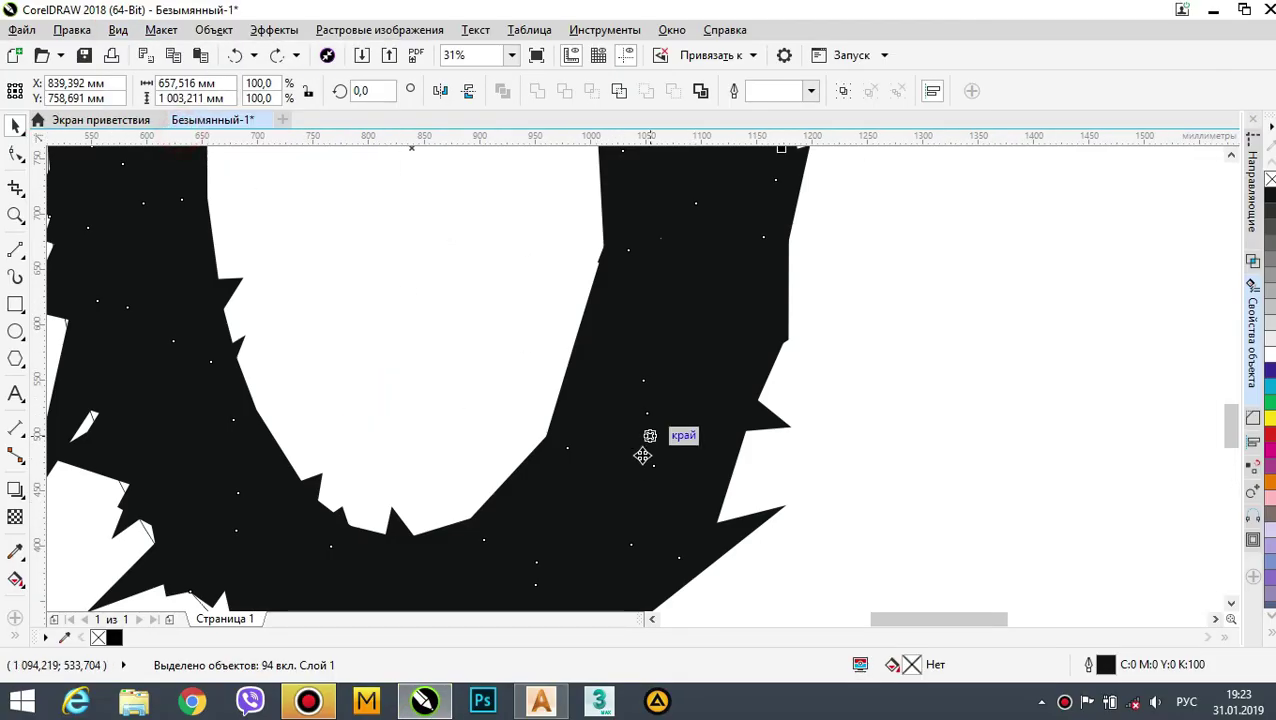
{"action": "left_click", "coordinate": [895, 364]}
- Inspect the thick outlines all around the oval band for white gaps between the facet lines
{"action": "scroll", "coordinate": [644, 436], "scroll_direction": "down", "scroll_amount": 2}
{"action": "scroll", "coordinate": [652, 367], "scroll_direction": "up", "scroll_amount": 5}
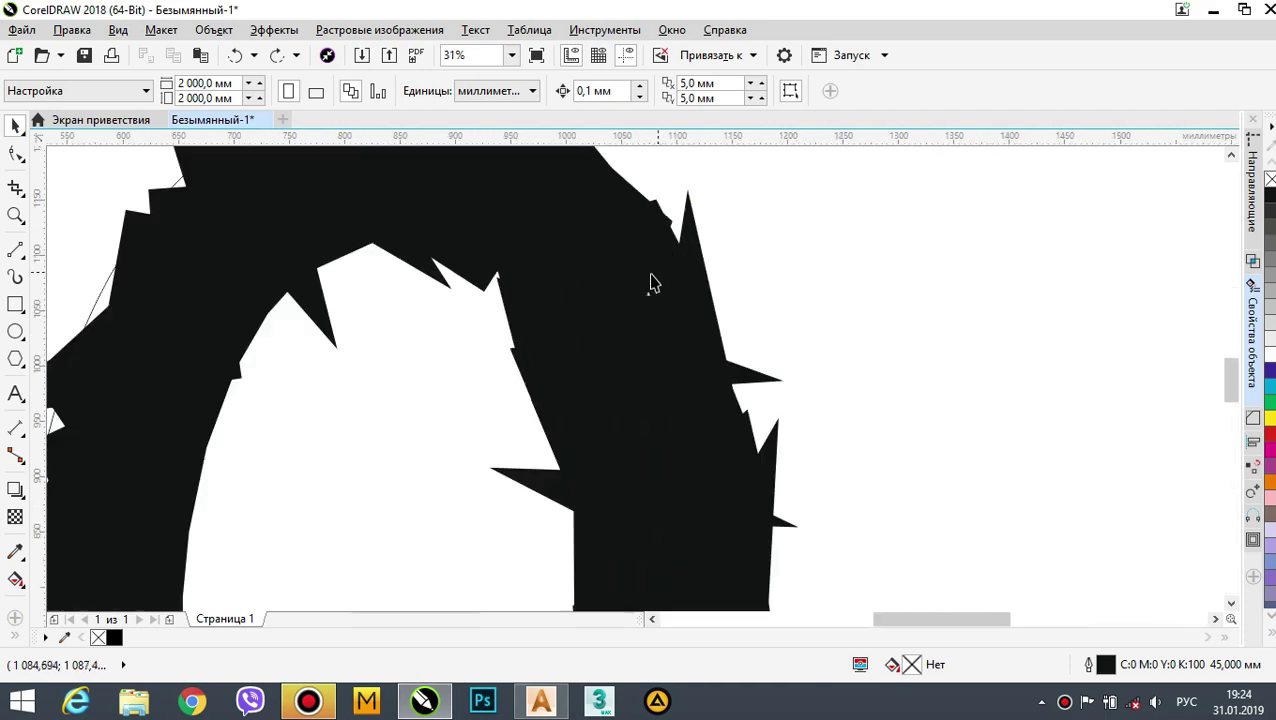
{"action": "scroll", "coordinate": [631, 277], "scroll_direction": "down", "scroll_amount": 2}
{"action": "scroll", "coordinate": [610, 290], "scroll_direction": "up", "scroll_amount": 1}
{"action": "scroll", "coordinate": [635, 350], "scroll_direction": "down", "scroll_amount": 1}
{"action": "scroll", "coordinate": [664, 428], "scroll_direction": "down", "scroll_amount": 1}
{"action": "scroll", "coordinate": [658, 520], "scroll_direction": "up", "scroll_amount": 2}
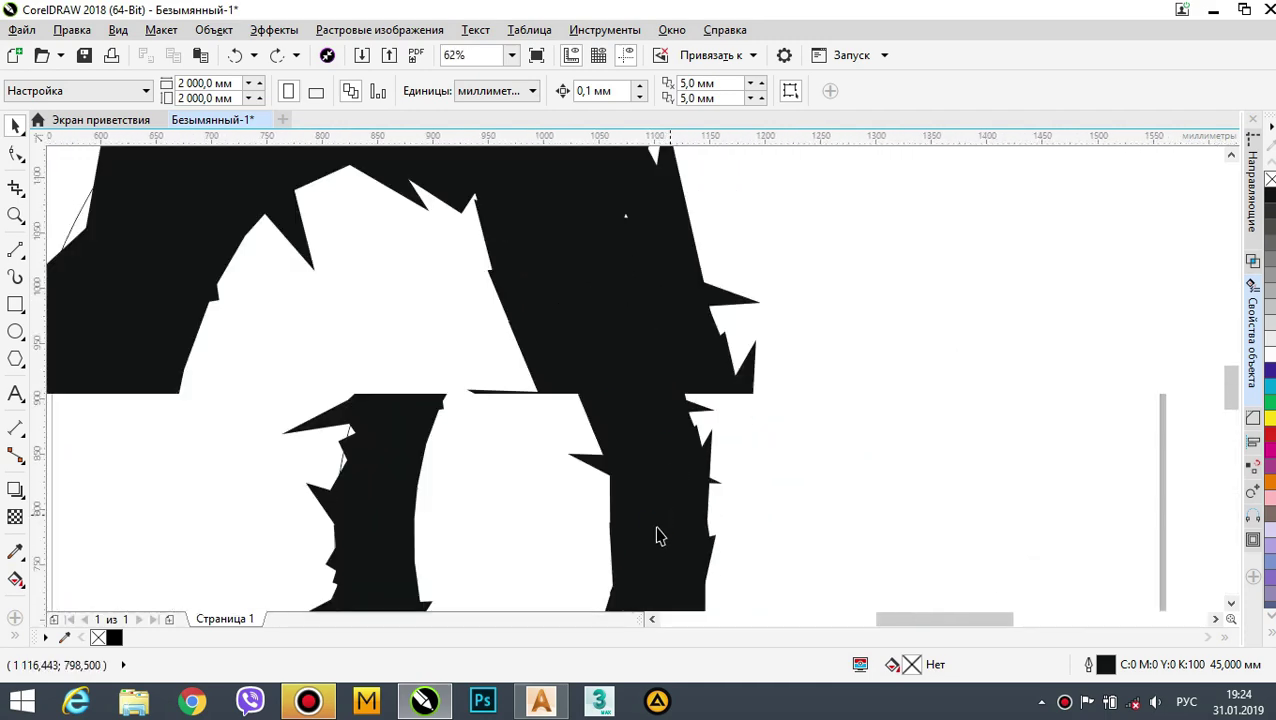
{"action": "scroll", "coordinate": [652, 480], "scroll_direction": "down", "scroll_amount": 1}
{"action": "scroll", "coordinate": [550, 447], "scroll_direction": "up", "scroll_amount": 4}
{"action": "scroll", "coordinate": [555, 421], "scroll_direction": "down", "scroll_amount": 4}
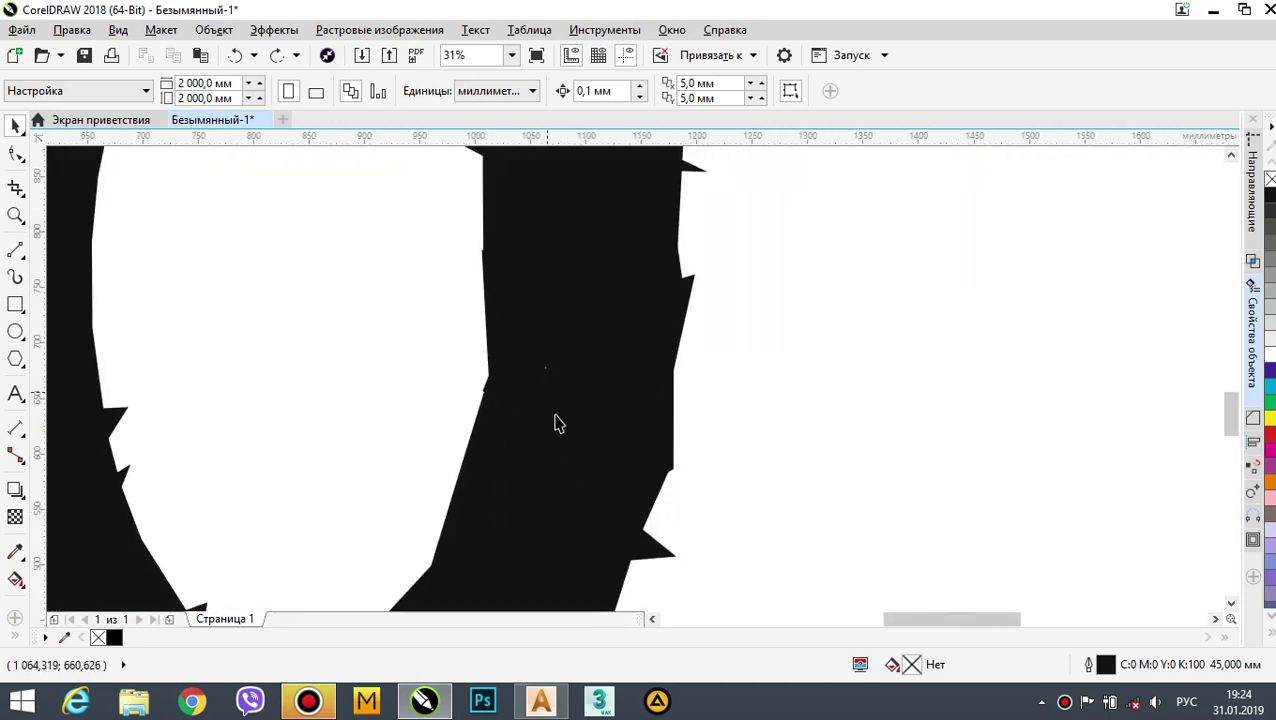
{"action": "scroll", "coordinate": [565, 437], "scroll_direction": "up", "scroll_amount": 3}
{"action": "scroll", "coordinate": [507, 393], "scroll_direction": "up", "scroll_amount": 2}
{"action": "scroll", "coordinate": [521, 404], "scroll_direction": "down", "scroll_amount": 5}
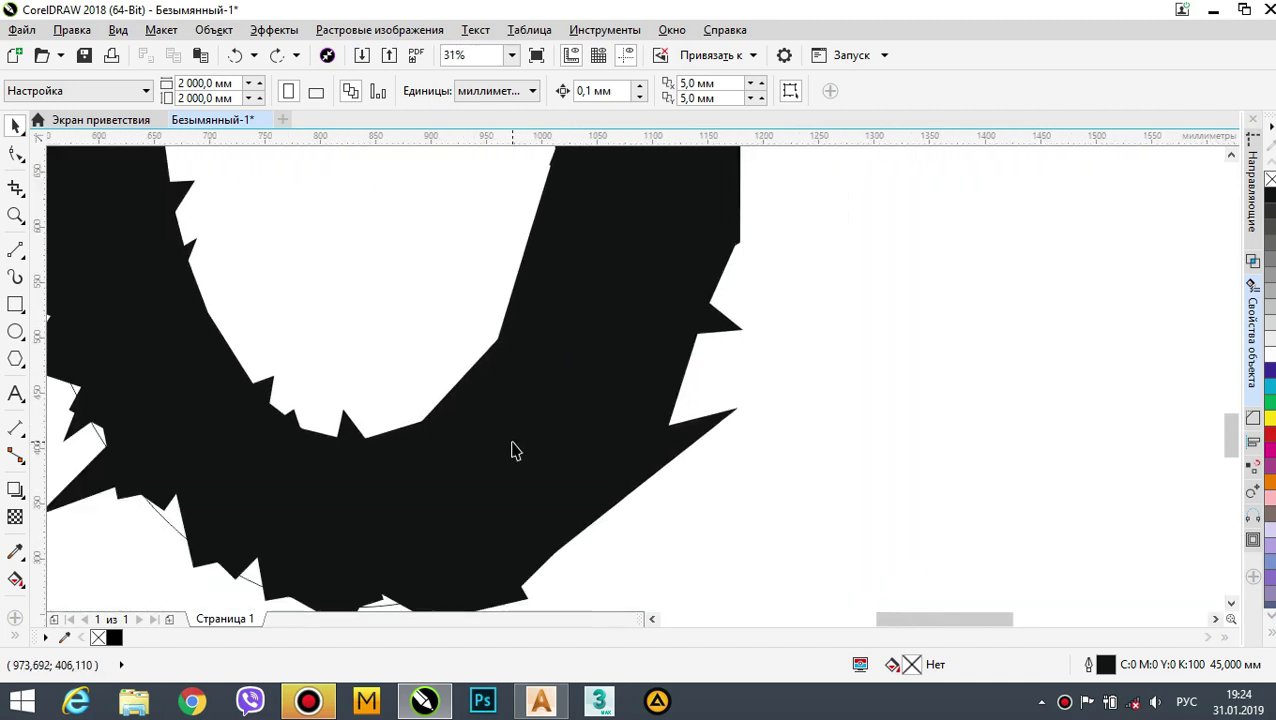
{"action": "middle_click_drag", "start_coordinate": [404, 427], "coordinate": [455, 586]}
{"action": "scroll", "coordinate": [405, 333], "scroll_direction": "up", "scroll_amount": 2}
{"action": "middle_click_drag", "start_coordinate": [434, 292], "coordinate": [509, 499]}
{"action": "middle_click_drag", "start_coordinate": [575, 296], "coordinate": [460, 590]}
{"action": "middle_click_drag", "start_coordinate": [585, 290], "coordinate": [519, 540]}
{"action": "scroll", "coordinate": [584, 373], "scroll_direction": "down", "scroll_amount": 2}
{"action": "scroll", "coordinate": [644, 322], "scroll_direction": "up", "scroll_amount": 2}
{"action": "scroll", "coordinate": [786, 478], "scroll_direction": "down", "scroll_amount": 1}
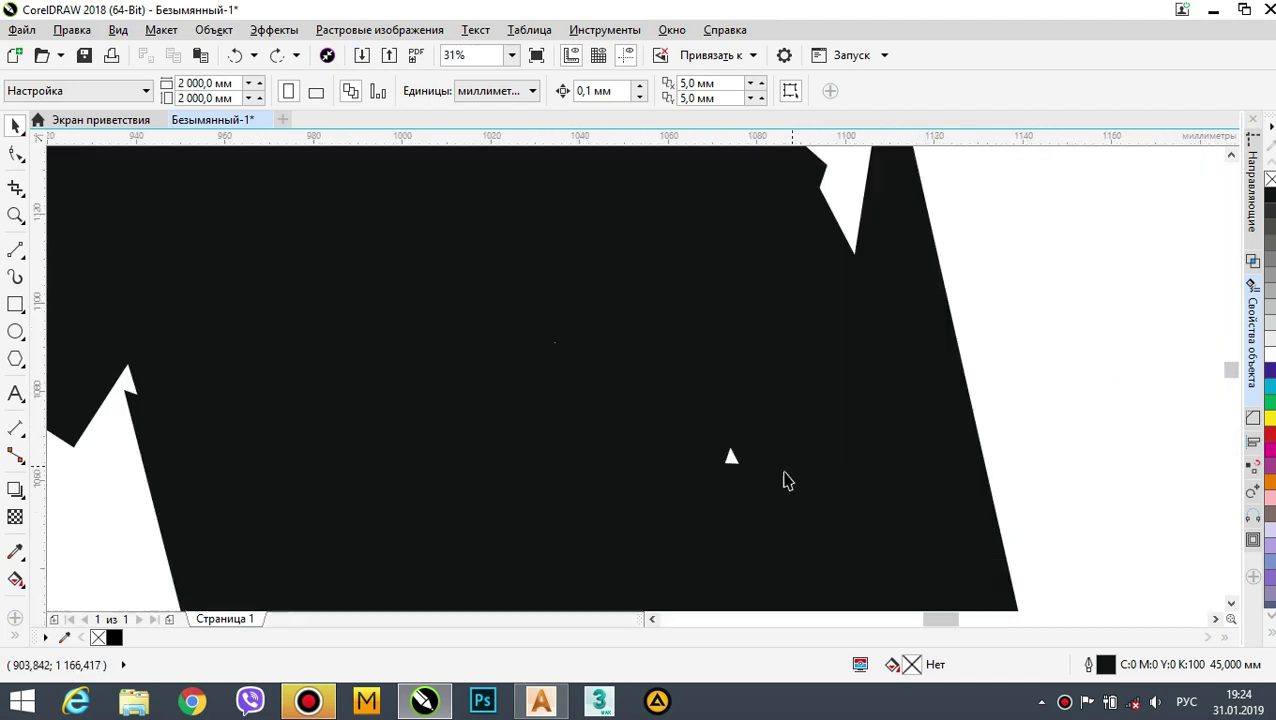
{"action": "scroll", "coordinate": [728, 470], "scroll_direction": "up", "scroll_amount": 2}
{"action": "scroll", "coordinate": [728, 460], "scroll_direction": "down", "scroll_amount": 1}
- Display the drawing in Wireframe (Каркас) view mode and check the triangle containing the white gap
{"action": "left_click", "coordinate": [121, 34]}
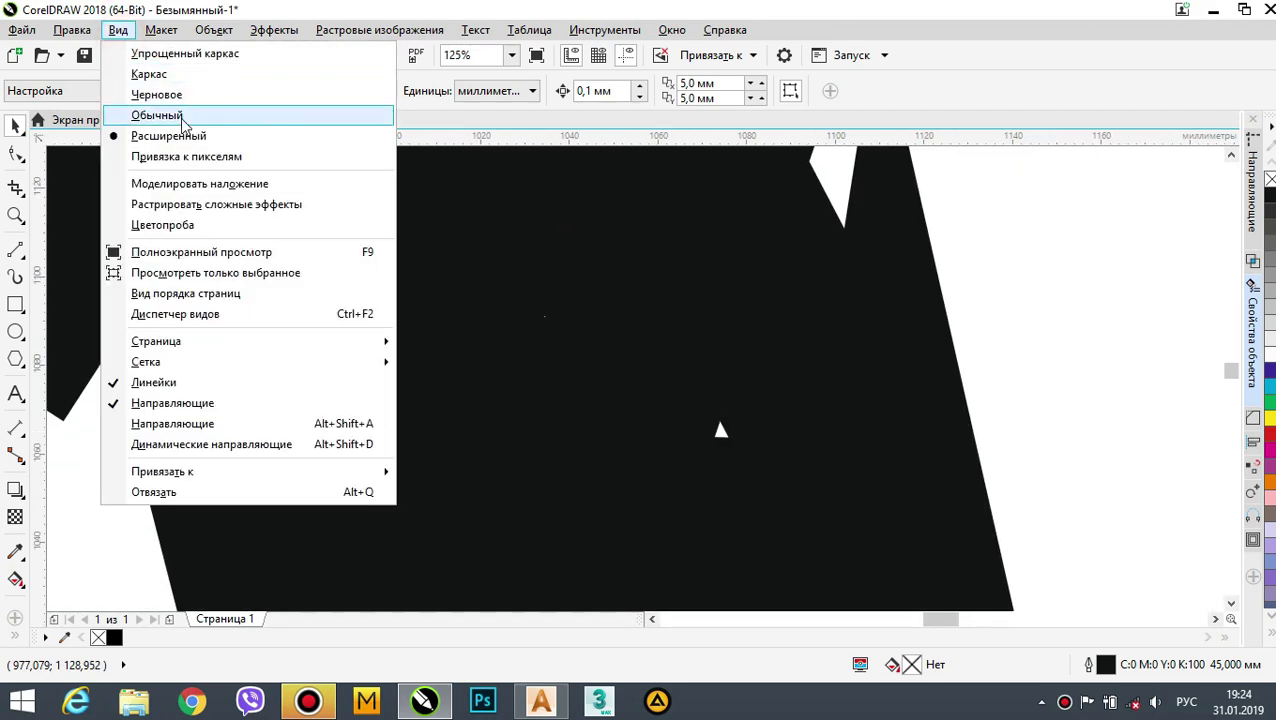
{"action": "left_click", "coordinate": [150, 78]}
{"action": "middle_click_drag", "start_coordinate": [719, 350], "coordinate": [709, 348]}
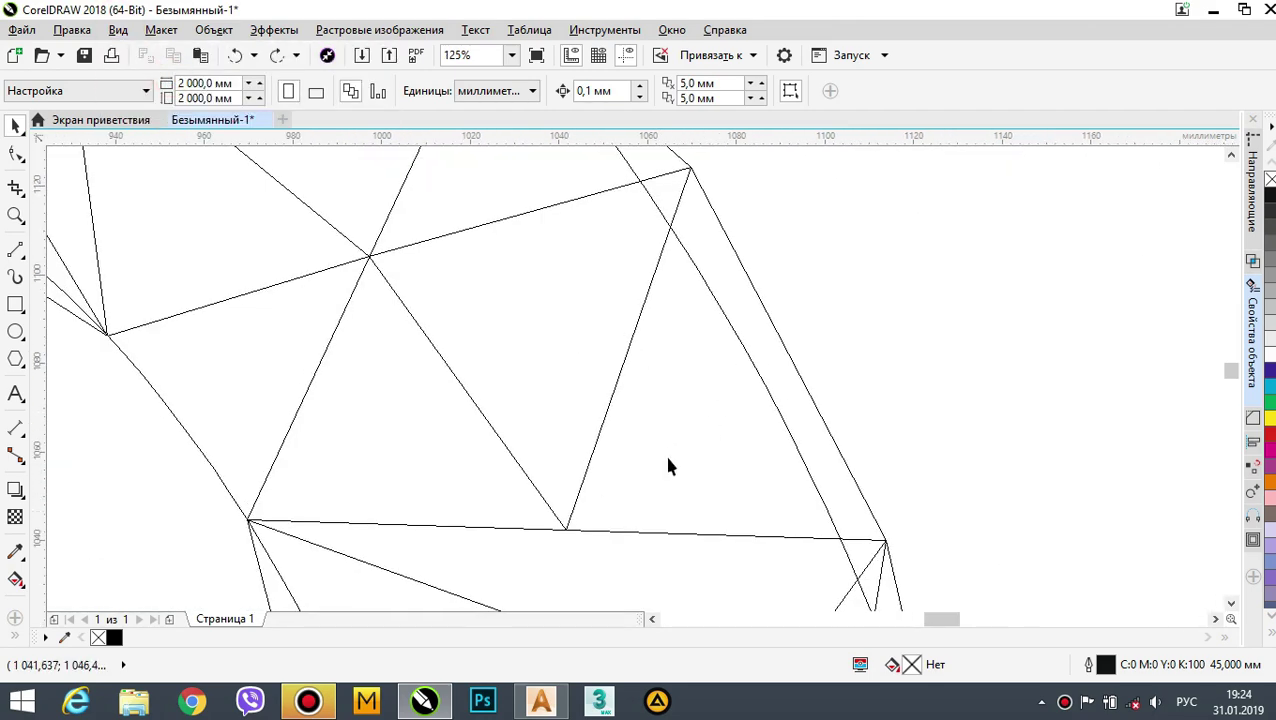
{"action": "scroll", "coordinate": [668, 466], "scroll_direction": "down", "scroll_amount": 1}
{"action": "scroll", "coordinate": [690, 455], "scroll_direction": "down", "scroll_amount": 3}
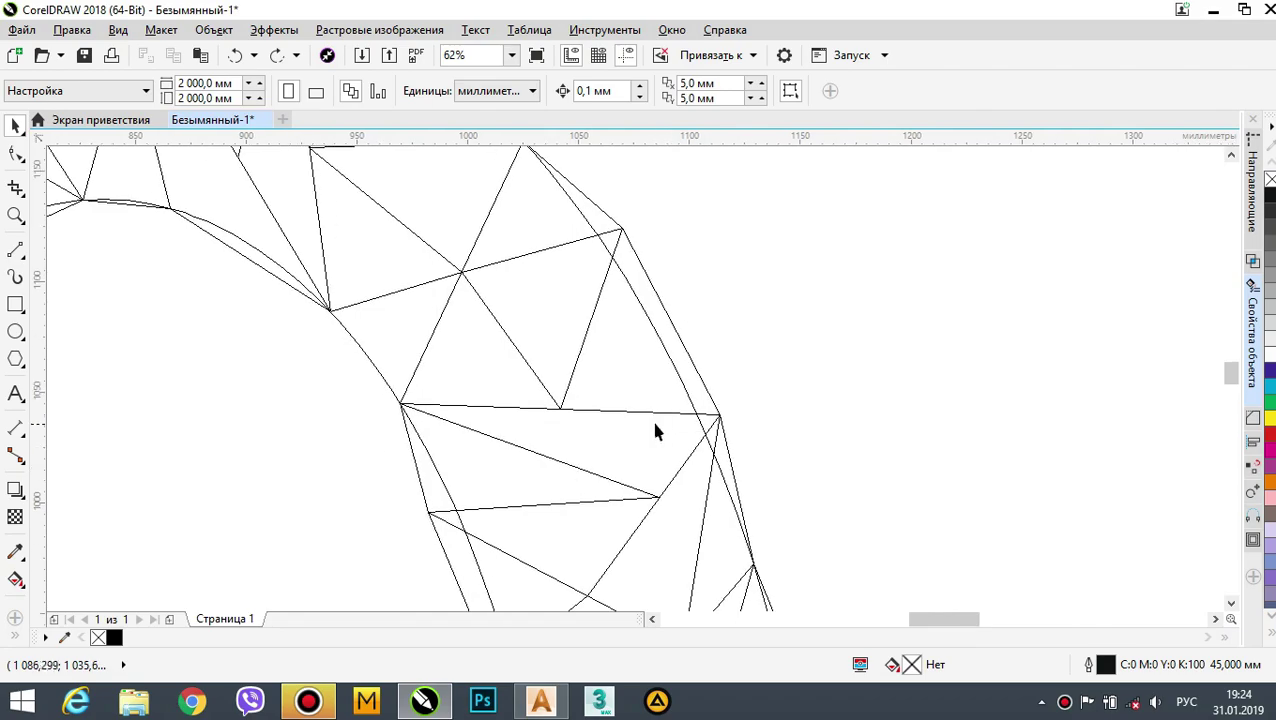
- Switch to ArtCAM, show the colour relief preview in the 2D view and examine the facets in the band's lower right part
{"action": "left_click", "coordinate": [542, 701]}
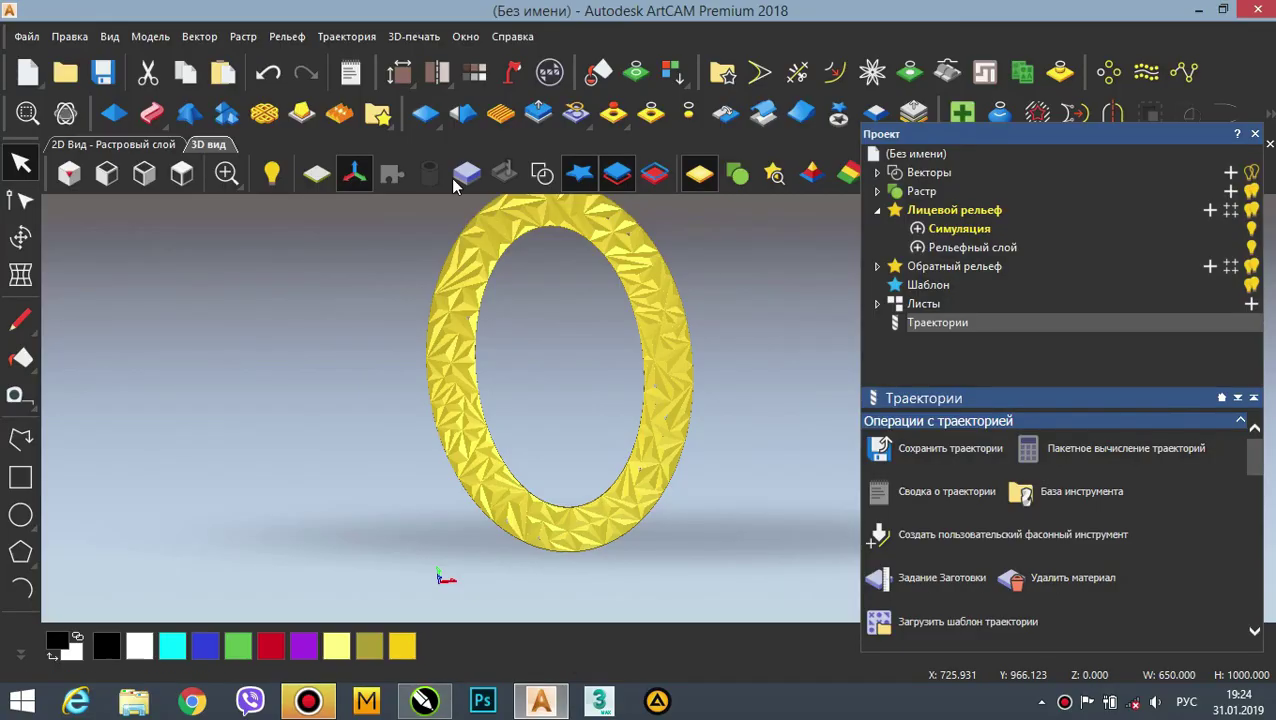
{"action": "left_click", "coordinate": [1255, 134]}
{"action": "key", "text": "F2"}
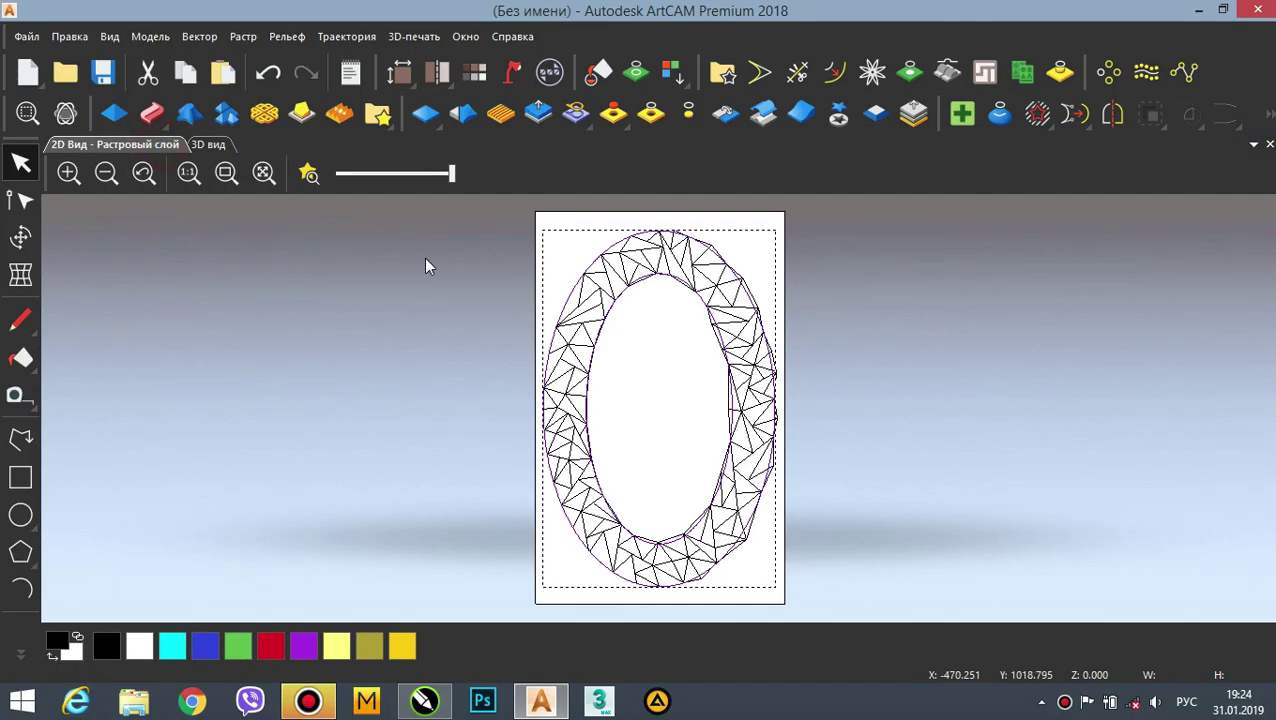
{"action": "left_click", "coordinate": [310, 177]}
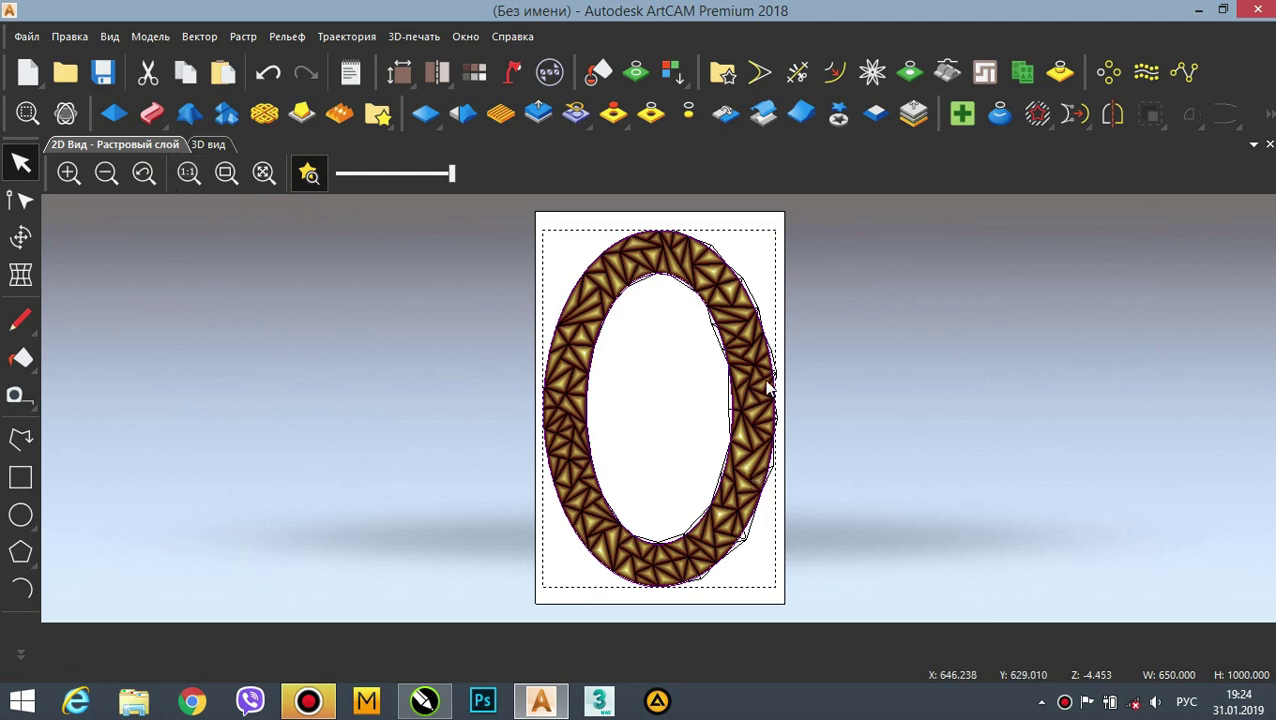
{"action": "scroll", "coordinate": [770, 388], "scroll_direction": "up", "scroll_amount": 5}
{"action": "scroll", "coordinate": [752, 433], "scroll_direction": "down", "scroll_amount": 3}
{"action": "scroll", "coordinate": [598, 480], "scroll_direction": "up", "scroll_amount": 4}
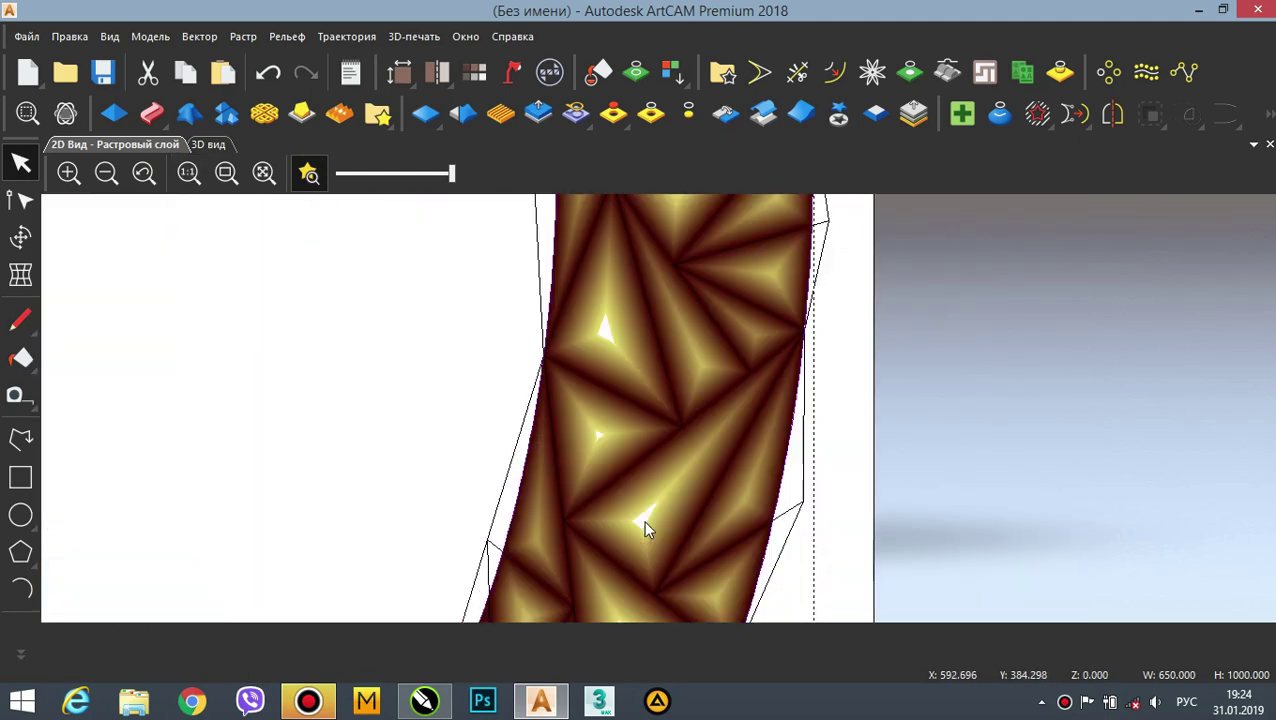
{"action": "scroll", "coordinate": [672, 515], "scroll_direction": "down", "scroll_amount": 4}
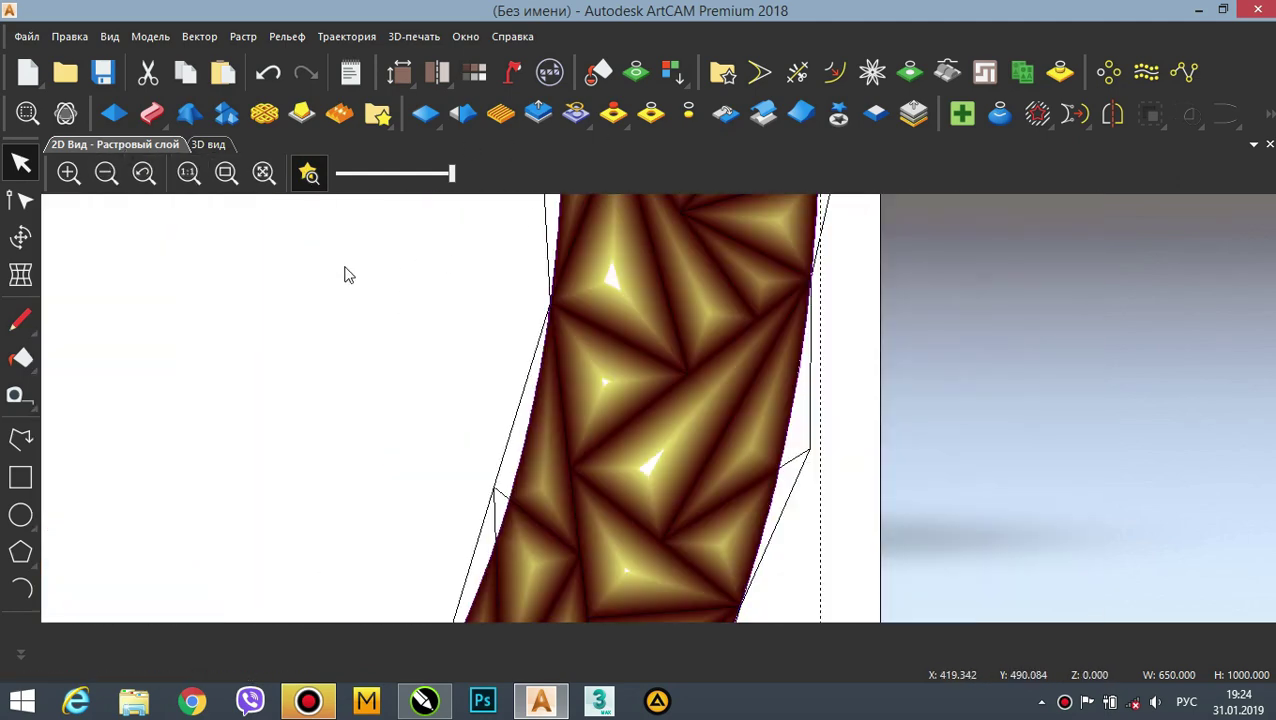
- Open the facet mesh vectors for node editing
{"action": "key", "text": "n"}
{"action": "left_click", "coordinate": [475, 361]}
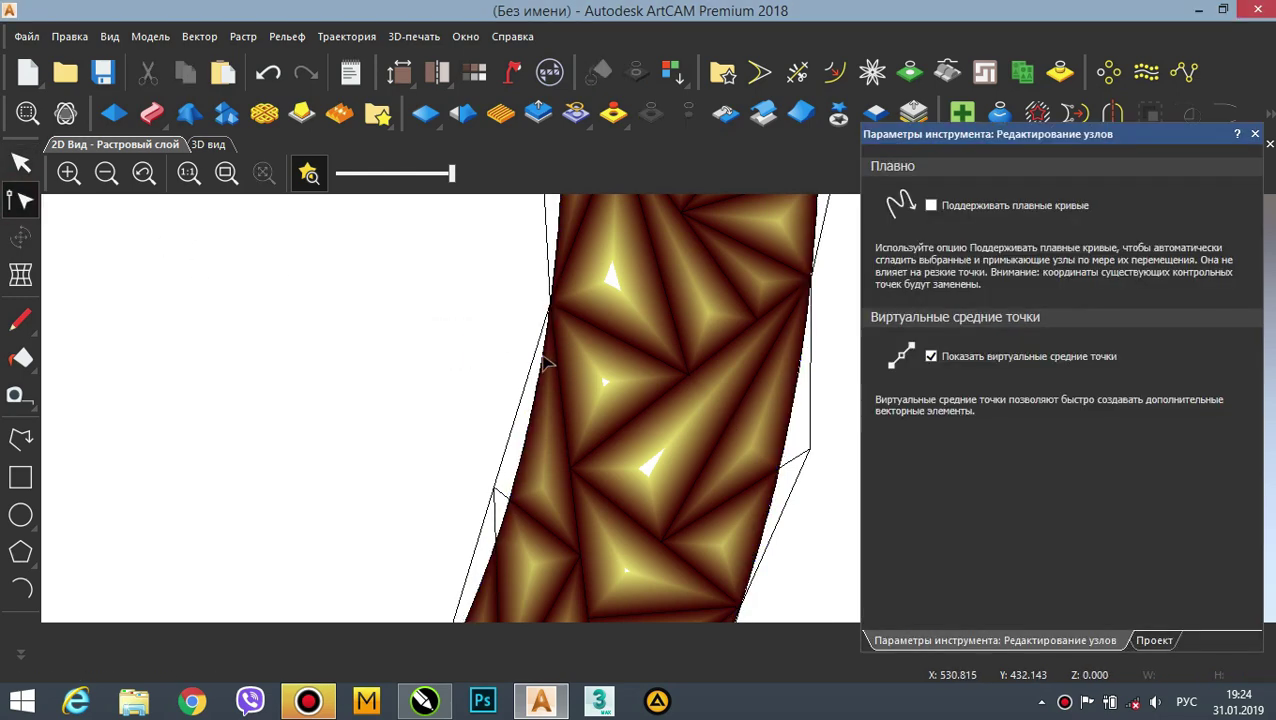
{"action": "scroll", "coordinate": [672, 548], "scroll_direction": "up", "scroll_amount": 2}
{"action": "scroll", "coordinate": [692, 498], "scroll_direction": "down", "scroll_amount": 2}
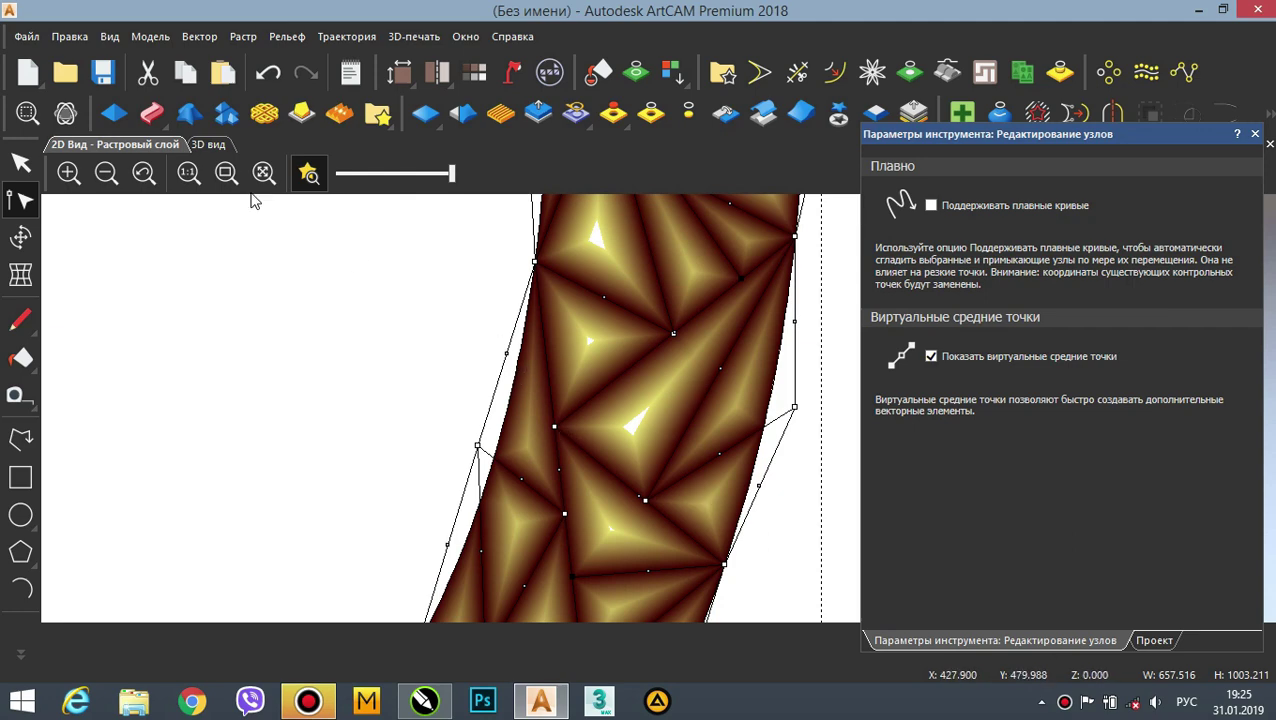
- Examine the gaps at the facet peaks in the band's lower right part in the 3D view
{"action": "left_click", "coordinate": [208, 144]}
{"action": "scroll", "coordinate": [677, 406], "scroll_direction": "up", "scroll_amount": 6}
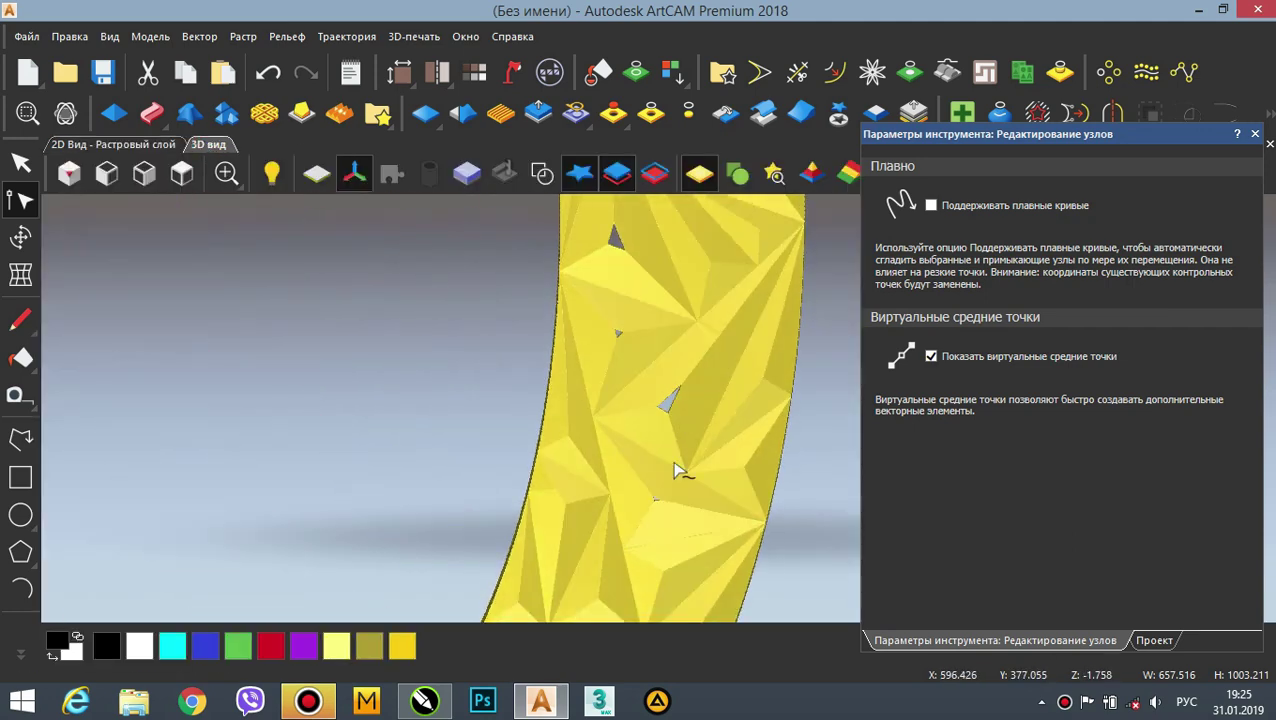
{"action": "scroll", "coordinate": [675, 470], "scroll_direction": "up", "scroll_amount": 2}
{"action": "scroll", "coordinate": [664, 498], "scroll_direction": "down", "scroll_amount": 3}
{"action": "left_click", "coordinate": [310, 700]}
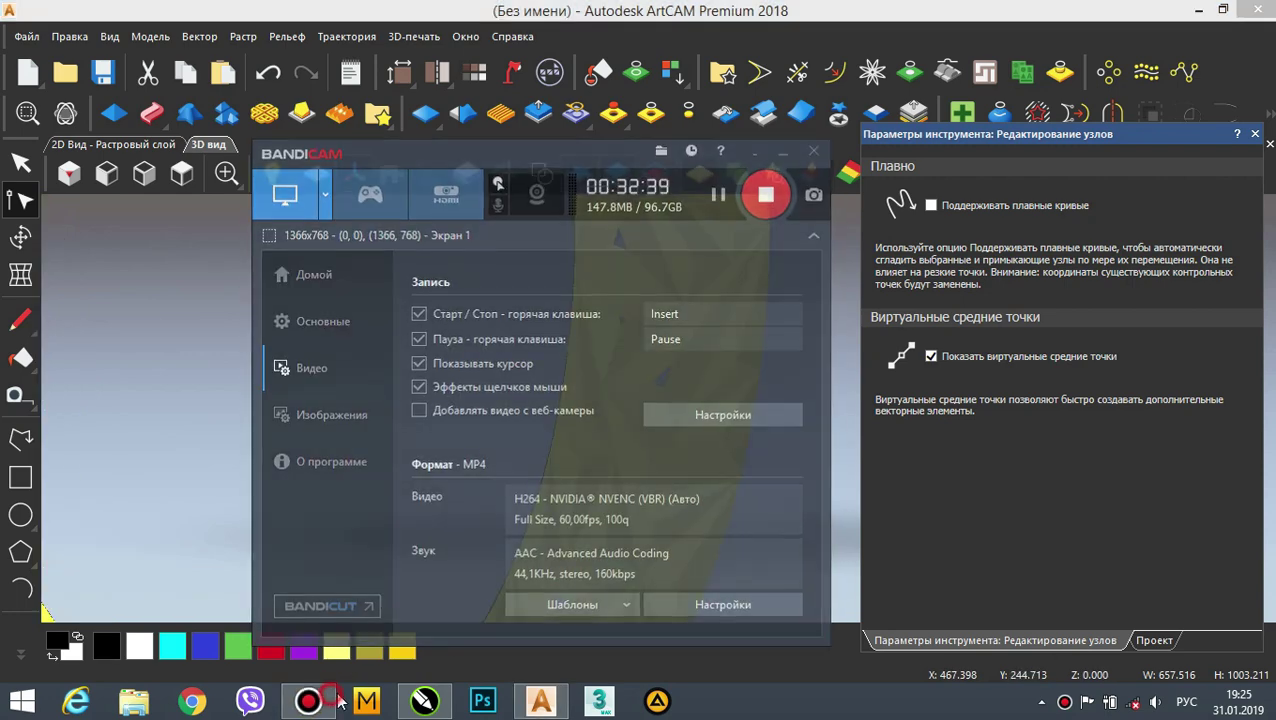
{"action": "left_click", "coordinate": [310, 700]}
- Compare the facet mesh with the carved relief in the 2D view by toggling the colour relief preview
{"action": "left_click", "coordinate": [115, 144]}
{"action": "left_click", "coordinate": [308, 176]}
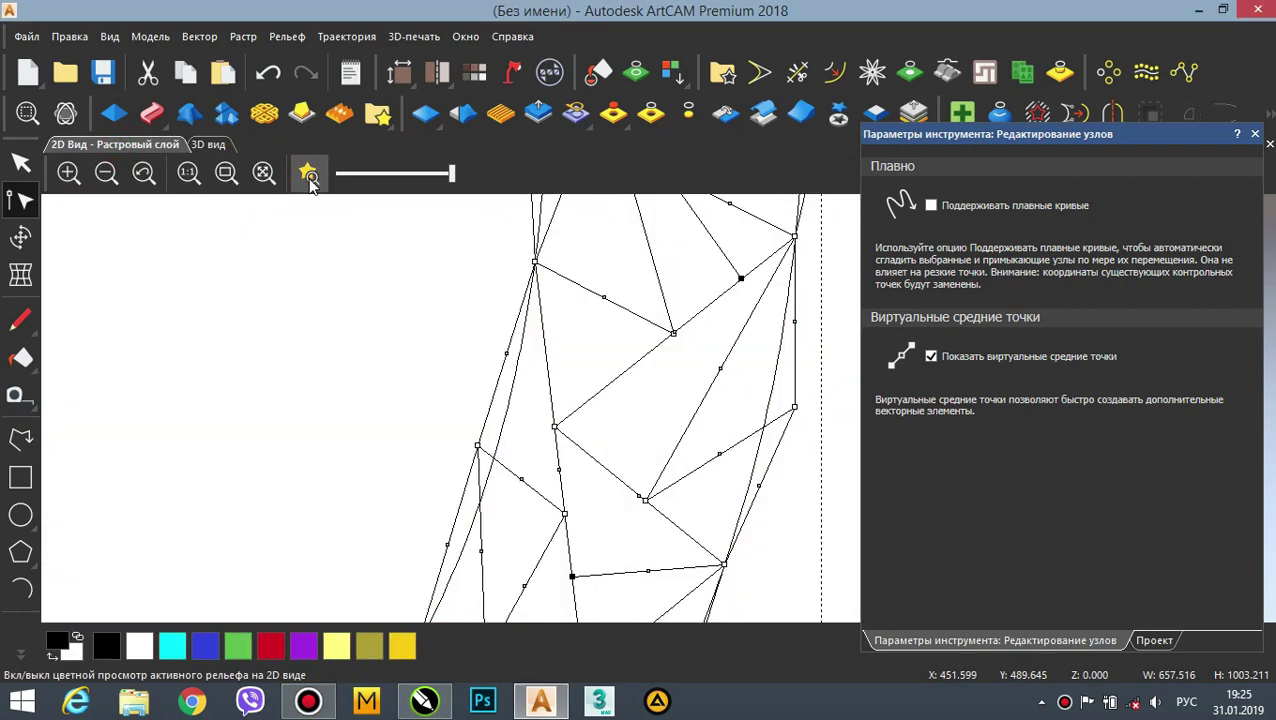
{"action": "left_click", "coordinate": [310, 182]}
{"action": "left_click", "coordinate": [310, 180]}
{"action": "scroll", "coordinate": [662, 494], "scroll_direction": "up", "scroll_amount": 1}
{"action": "scroll", "coordinate": [645, 412], "scroll_direction": "down", "scroll_amount": 1}
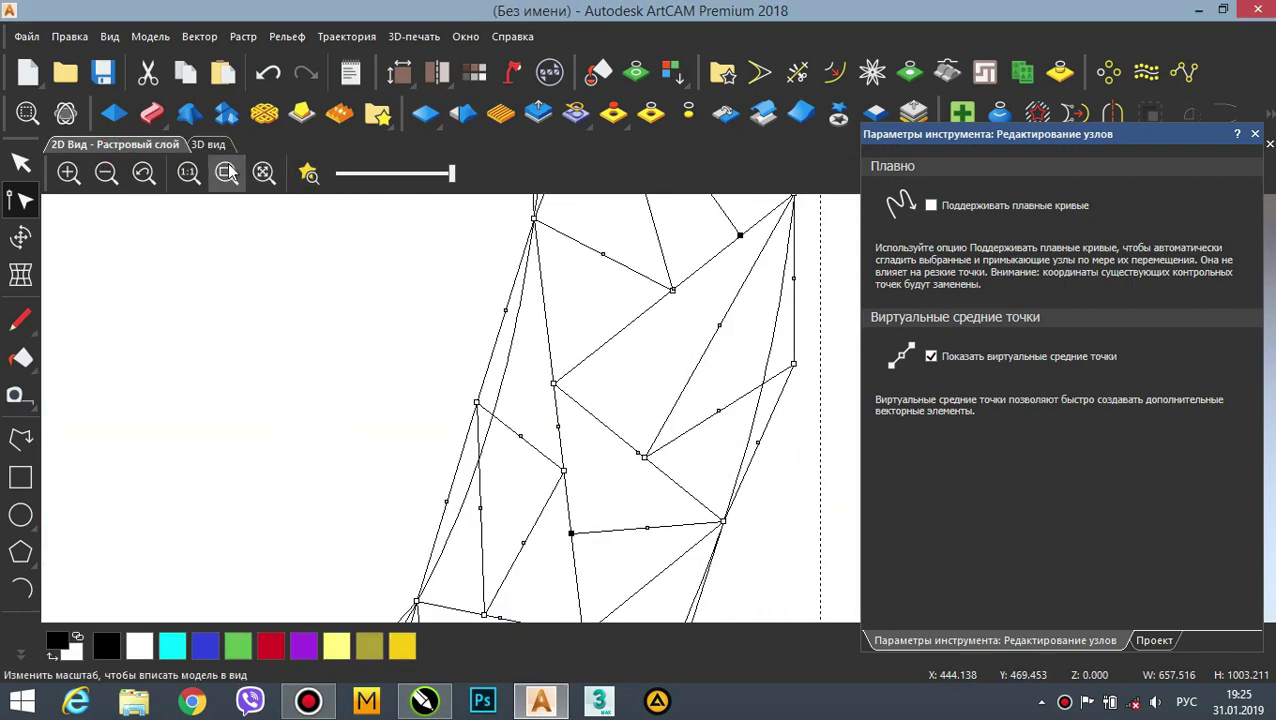
{"action": "left_click", "coordinate": [309, 173]}
{"action": "scroll", "coordinate": [635, 459], "scroll_direction": "up", "scroll_amount": 2}
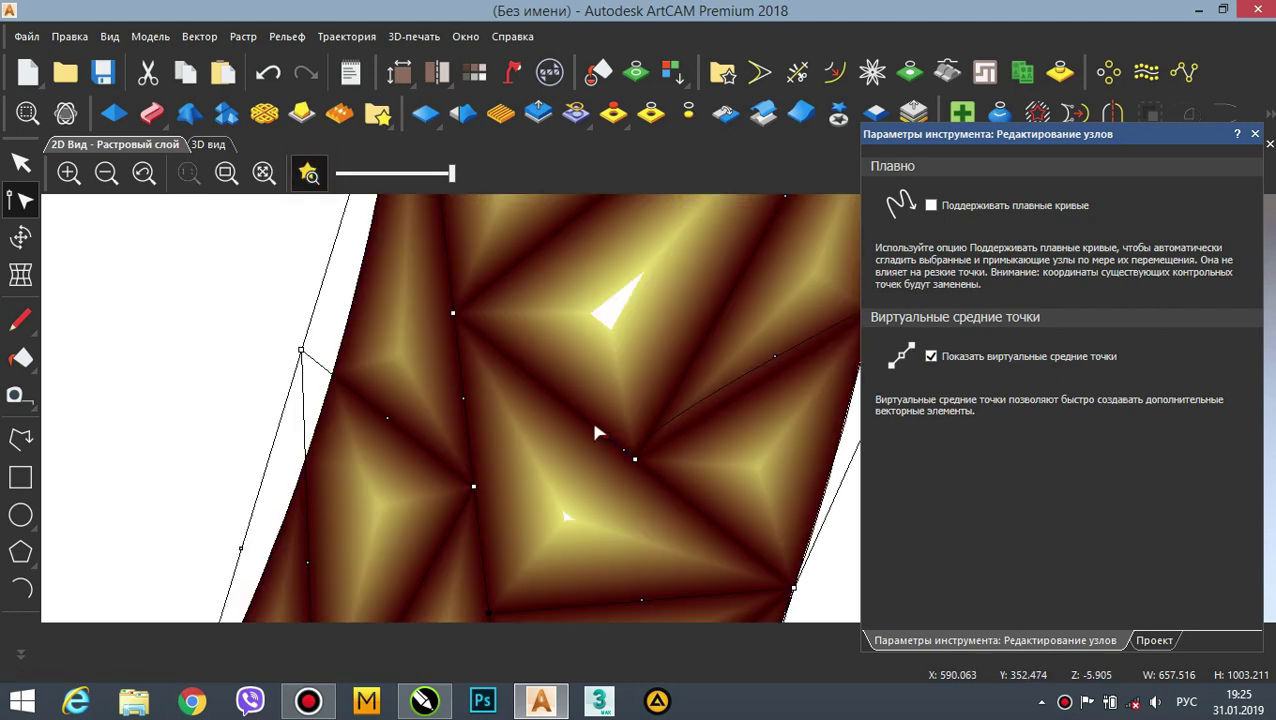
- Try moving the node where two facet edges meet along the neighbouring edge below the facet with the white gap
{"action": "key", "text": "n"}
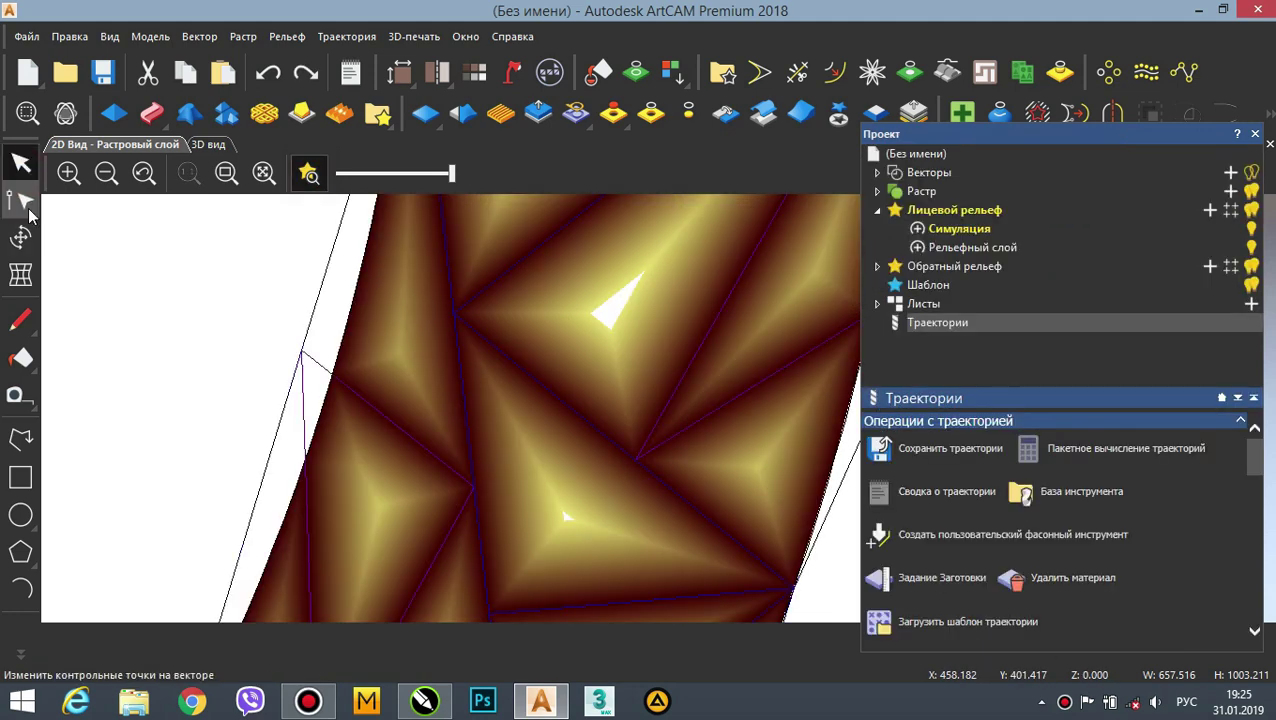
{"action": "key", "text": "n"}
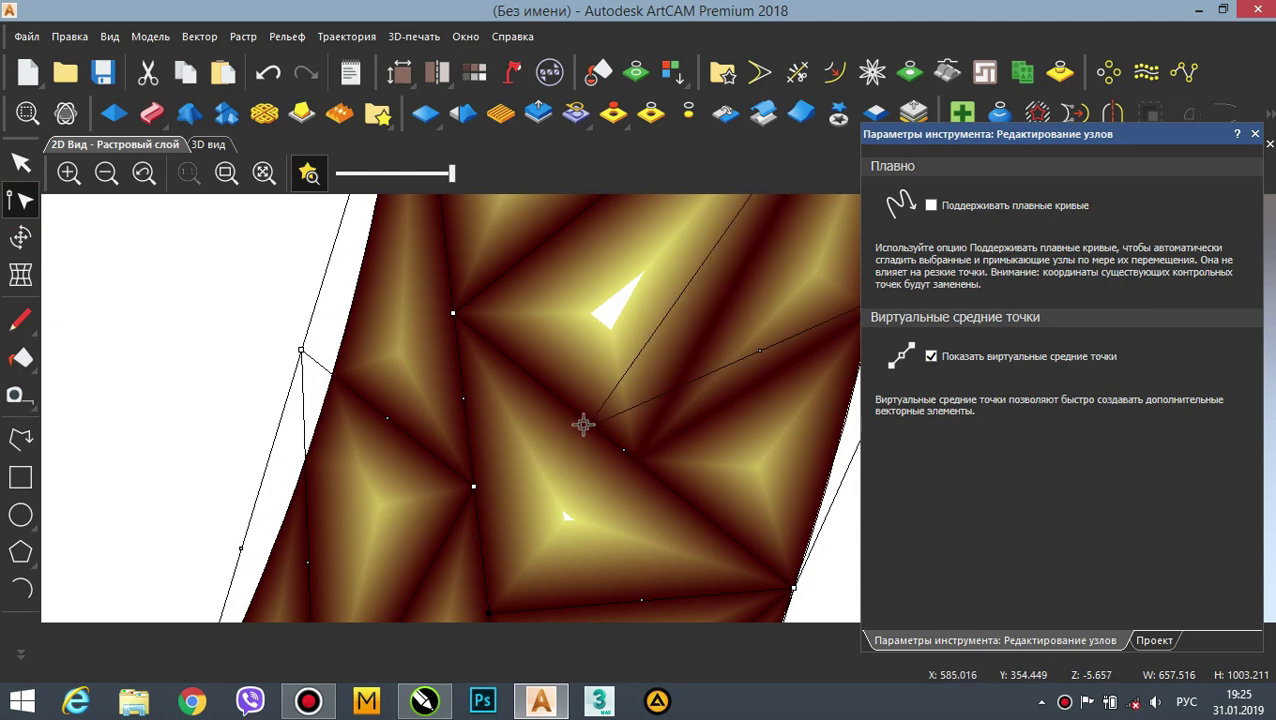
{"action": "left_click_drag", "start_coordinate": [583, 425], "coordinate": [624, 443]}
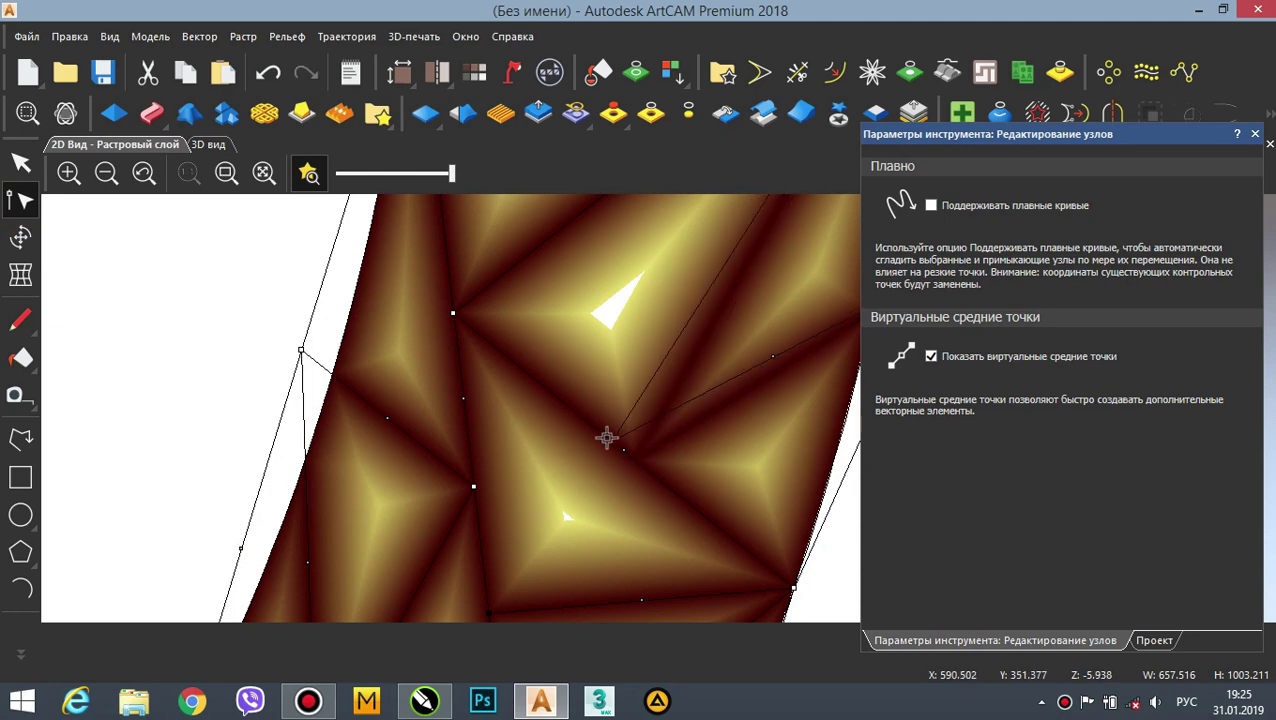
{"action": "scroll", "coordinate": [595, 430], "scroll_direction": "down", "scroll_amount": 3}
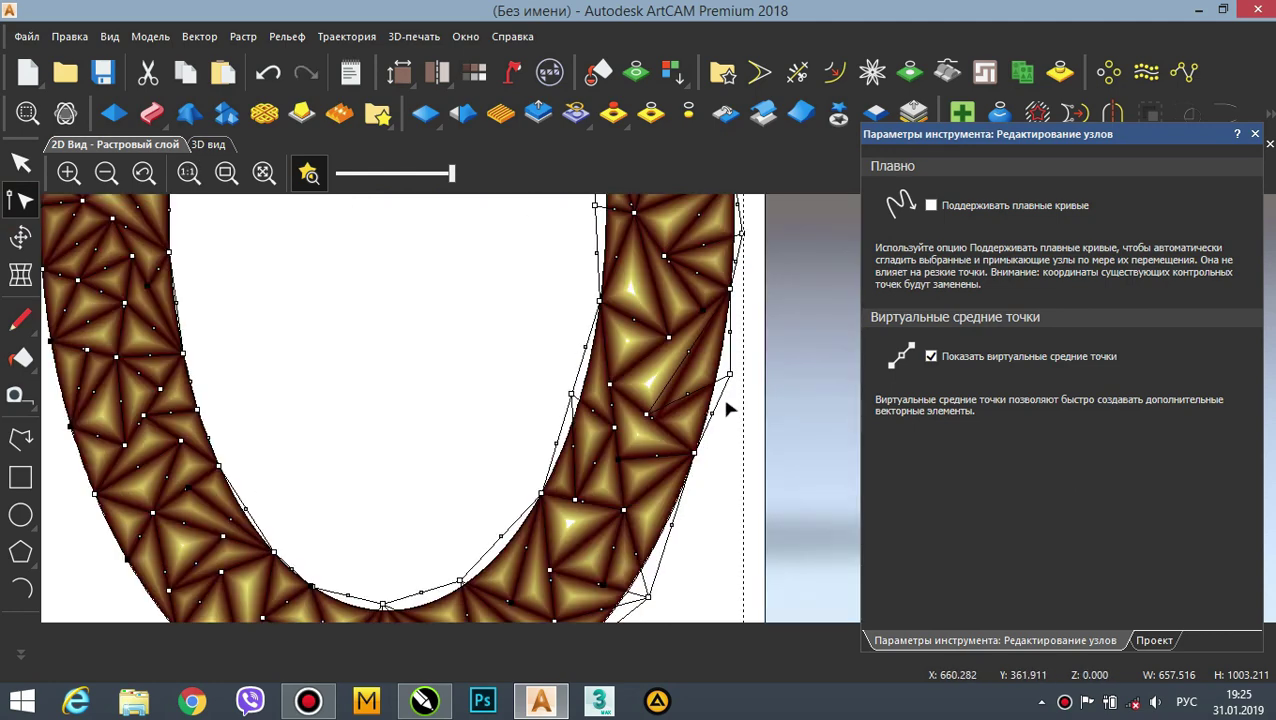
{"action": "scroll", "coordinate": [740, 412], "scroll_direction": "up", "scroll_amount": 2}
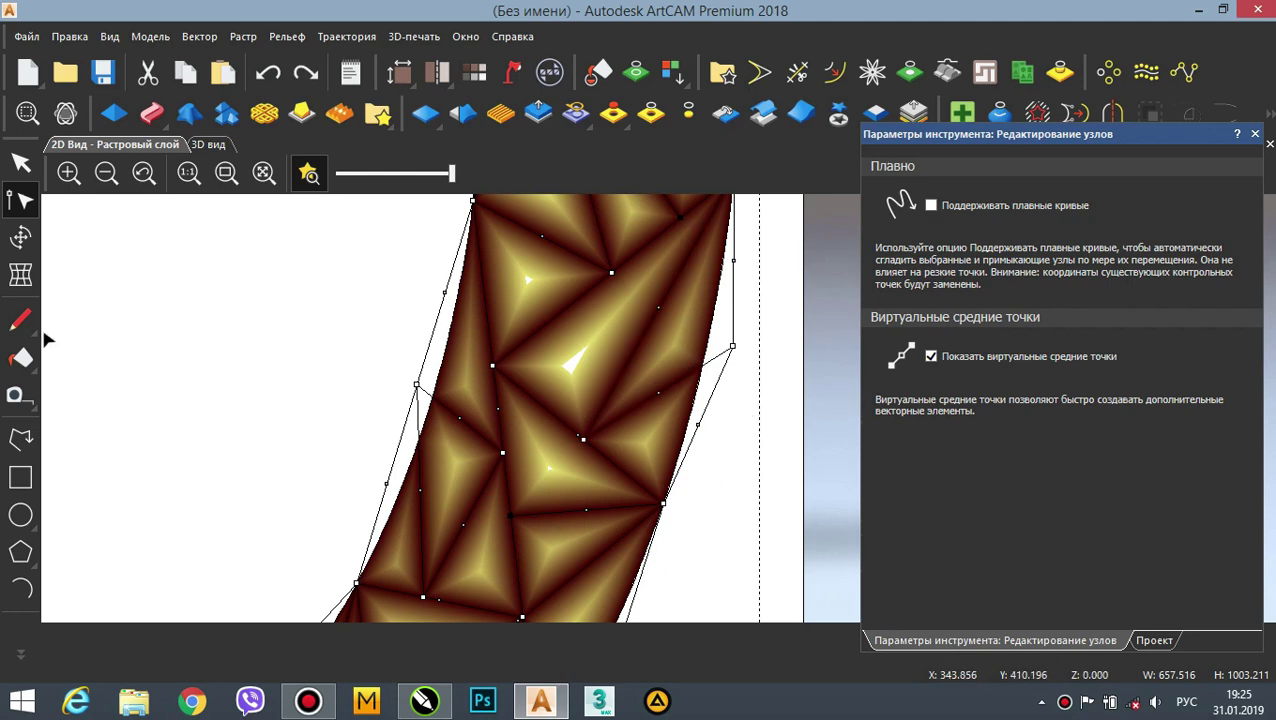
- Draw a straight polyline about 72 mm wide and 17 mm high from the facet's corner across its white gap to the opposite edge
{"action": "left_click", "coordinate": [21, 438]}
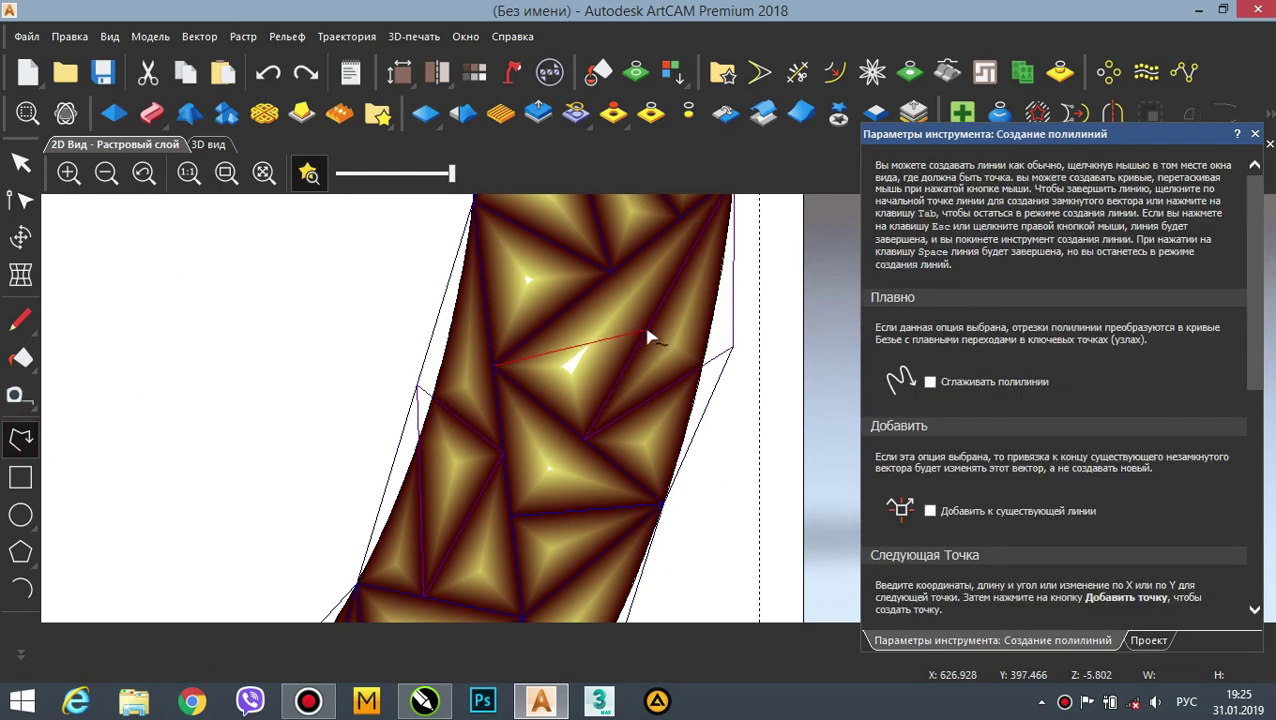
{"action": "middle_click_drag", "start_coordinate": [590, 300], "coordinate": [645, 424]}
{"action": "key", "text": "Escape"}
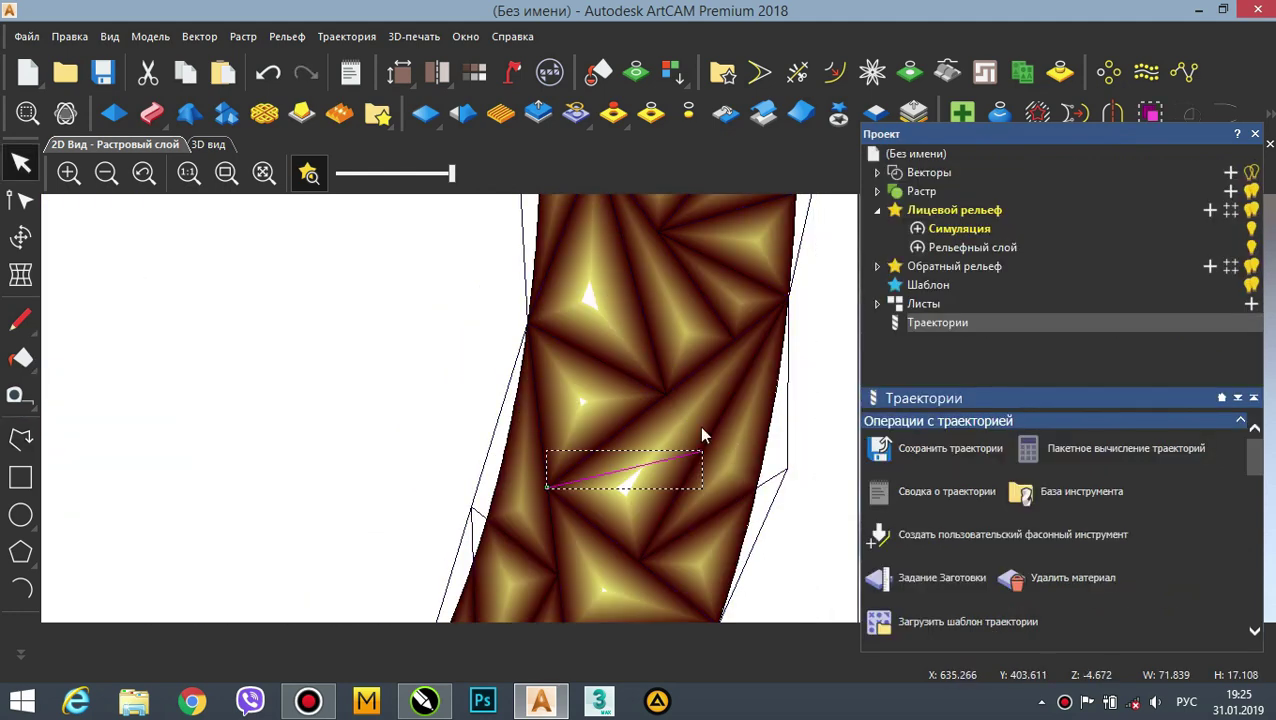
- Move the shared facet node above the new polyline down along the neighbouring edge in node editing
{"action": "scroll", "coordinate": [690, 420], "scroll_direction": "up", "scroll_amount": 2}
{"action": "key", "text": "n"}
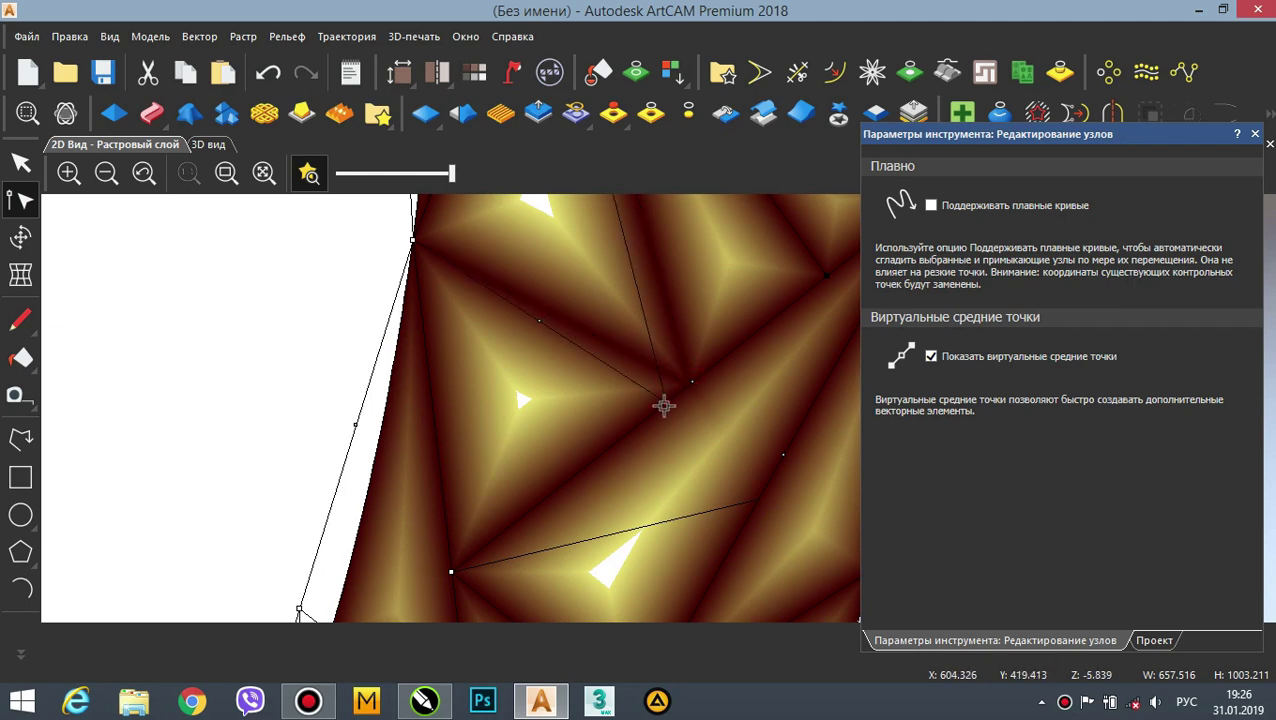
{"action": "scroll", "coordinate": [664, 405], "scroll_direction": "down", "scroll_amount": 3}
{"action": "scroll", "coordinate": [698, 368], "scroll_direction": "up", "scroll_amount": 2}
{"action": "scroll", "coordinate": [672, 405], "scroll_direction": "down", "scroll_amount": 2}
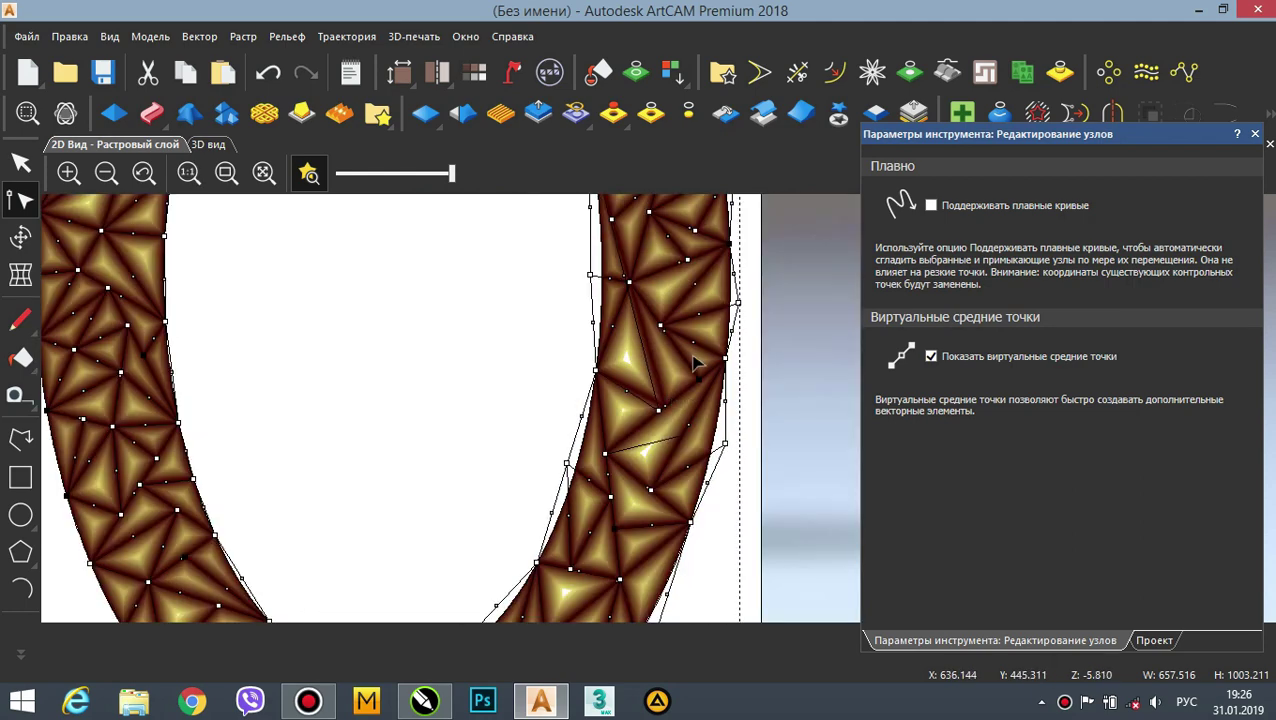
- Move the inner-contour corner of the gapped lower-right facet slightly beyond the contour, and bring its upper edge's middle node down onto the shifted edge
{"action": "scroll", "coordinate": [660, 530], "scroll_direction": "down", "scroll_amount": 3}
{"action": "scroll", "coordinate": [621, 473], "scroll_direction": "up", "scroll_amount": 4}
{"action": "scroll", "coordinate": [627, 484], "scroll_direction": "down", "scroll_amount": 1}
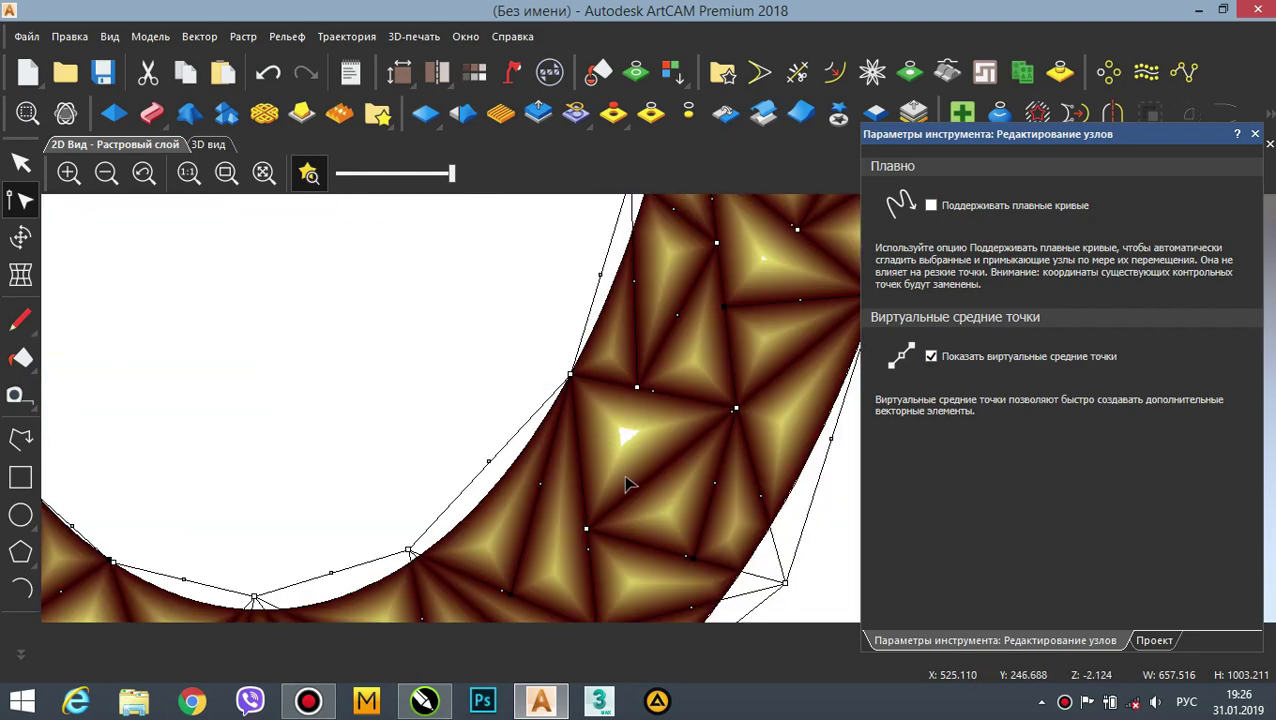
{"action": "scroll", "coordinate": [668, 482], "scroll_direction": "up", "scroll_amount": 1}
{"action": "scroll", "coordinate": [668, 482], "scroll_direction": "down", "scroll_amount": 1}
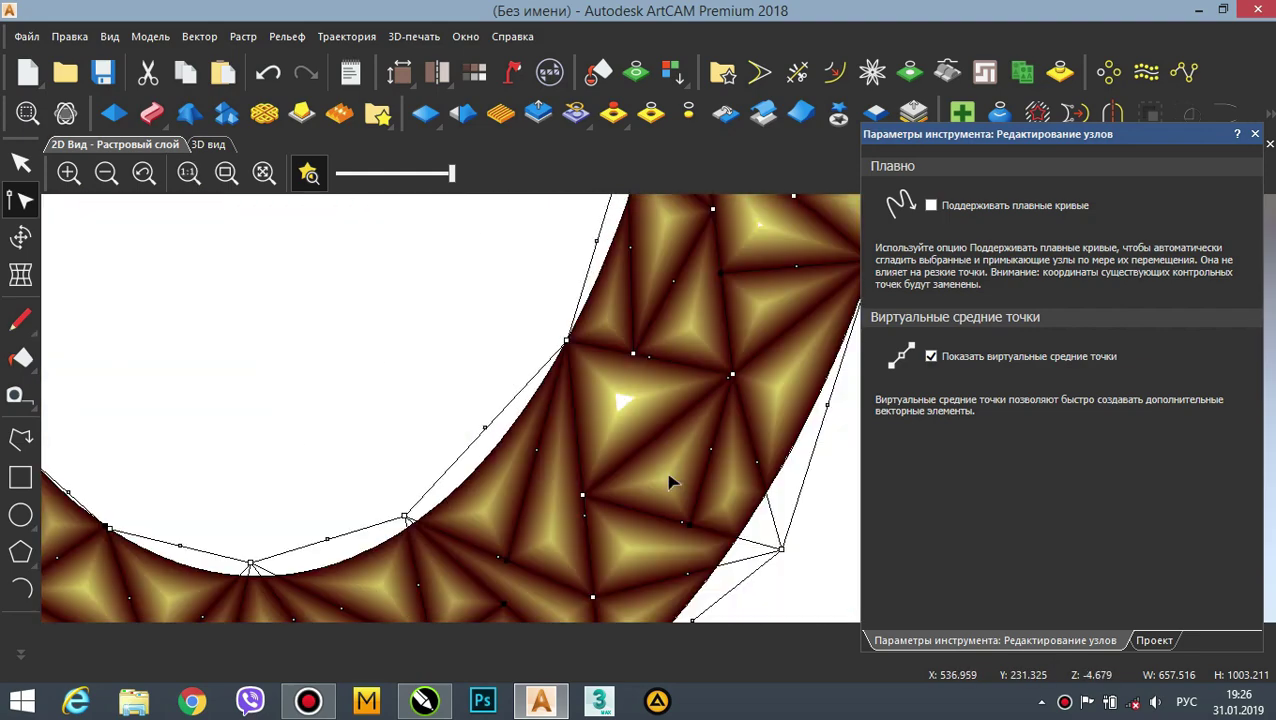
{"action": "left_click", "coordinate": [21, 437]}
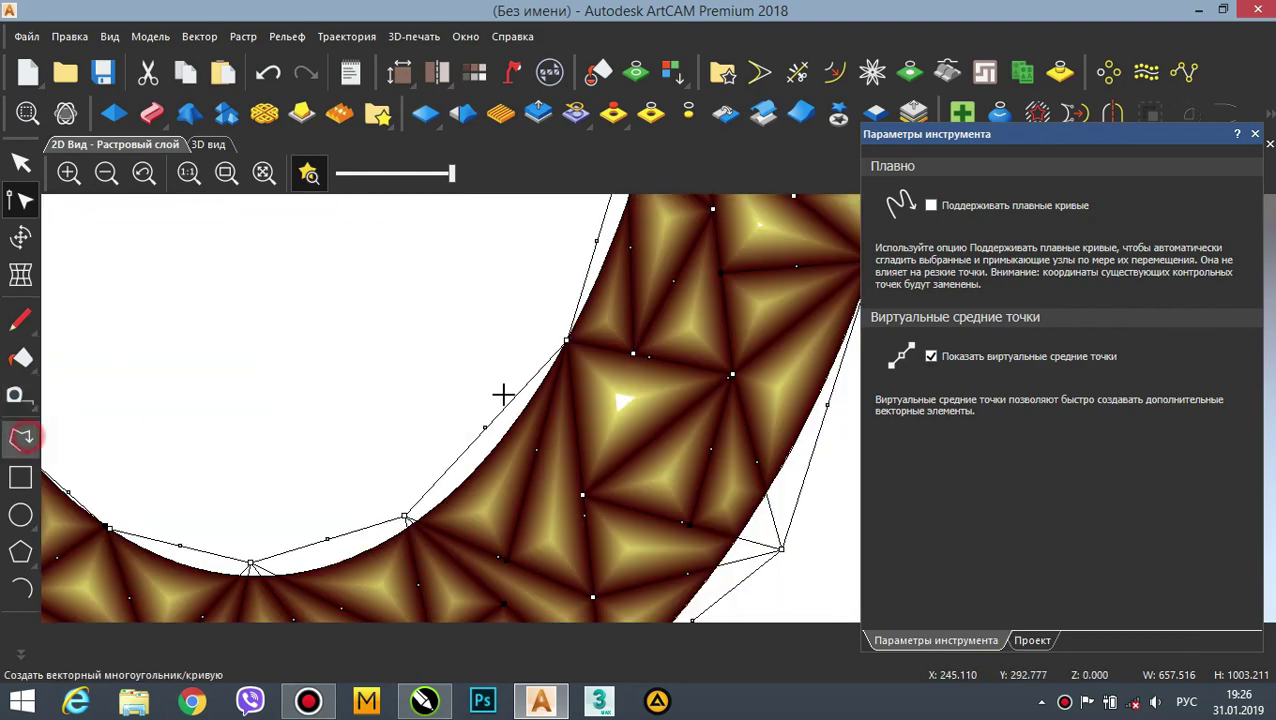
{"action": "scroll", "coordinate": [664, 416], "scroll_direction": "up", "scroll_amount": 1}
{"action": "scroll", "coordinate": [664, 416], "scroll_direction": "down", "scroll_amount": 1}
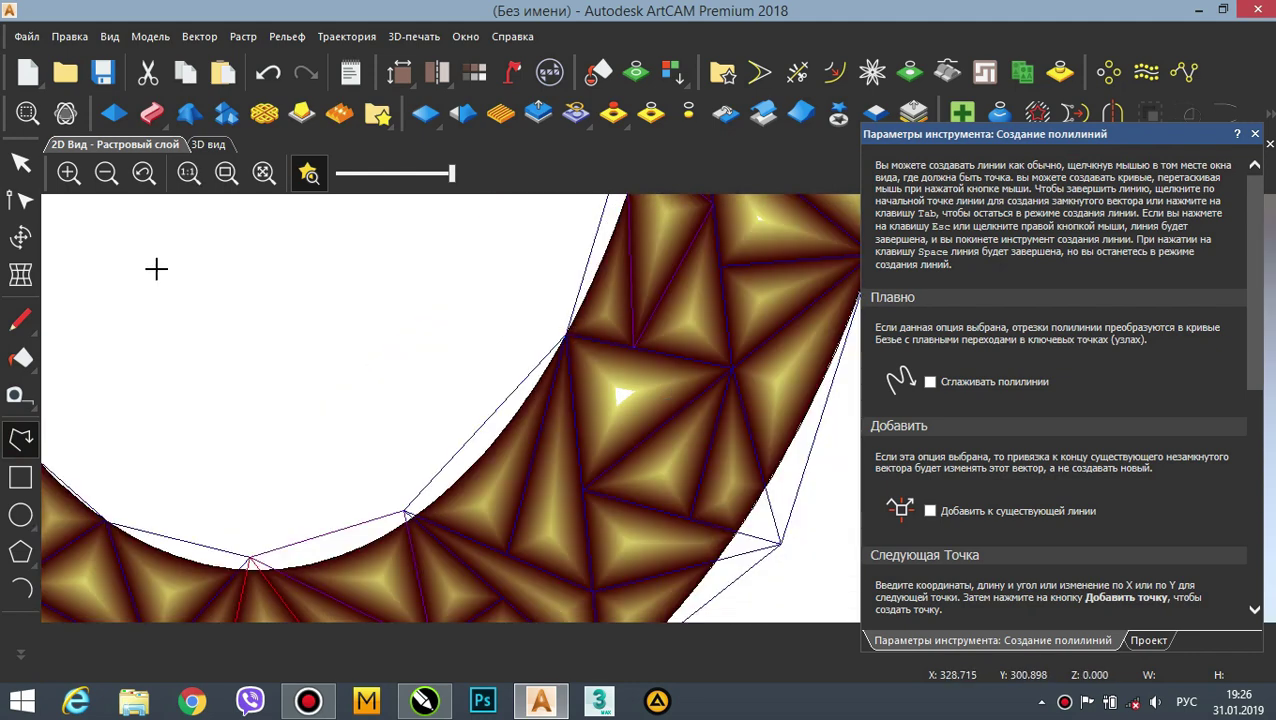
{"action": "key", "text": "n"}
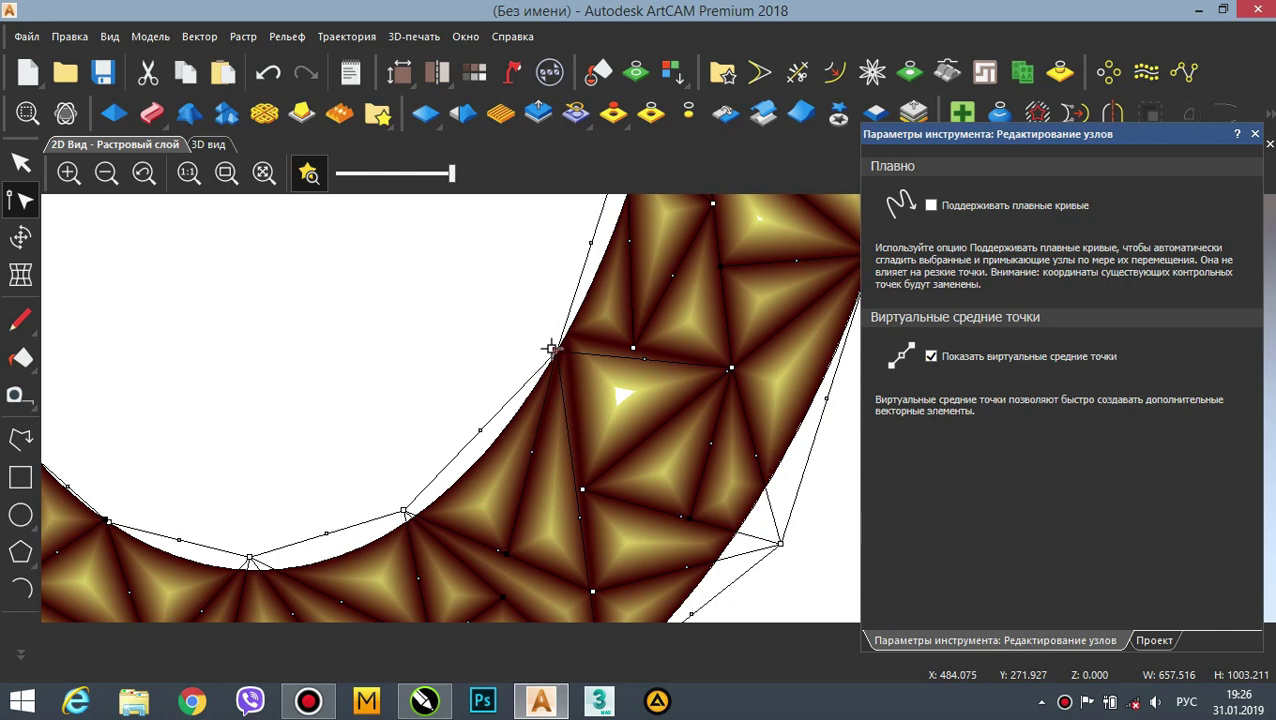
{"action": "scroll", "coordinate": [615, 345], "scroll_direction": "up", "scroll_amount": 1}
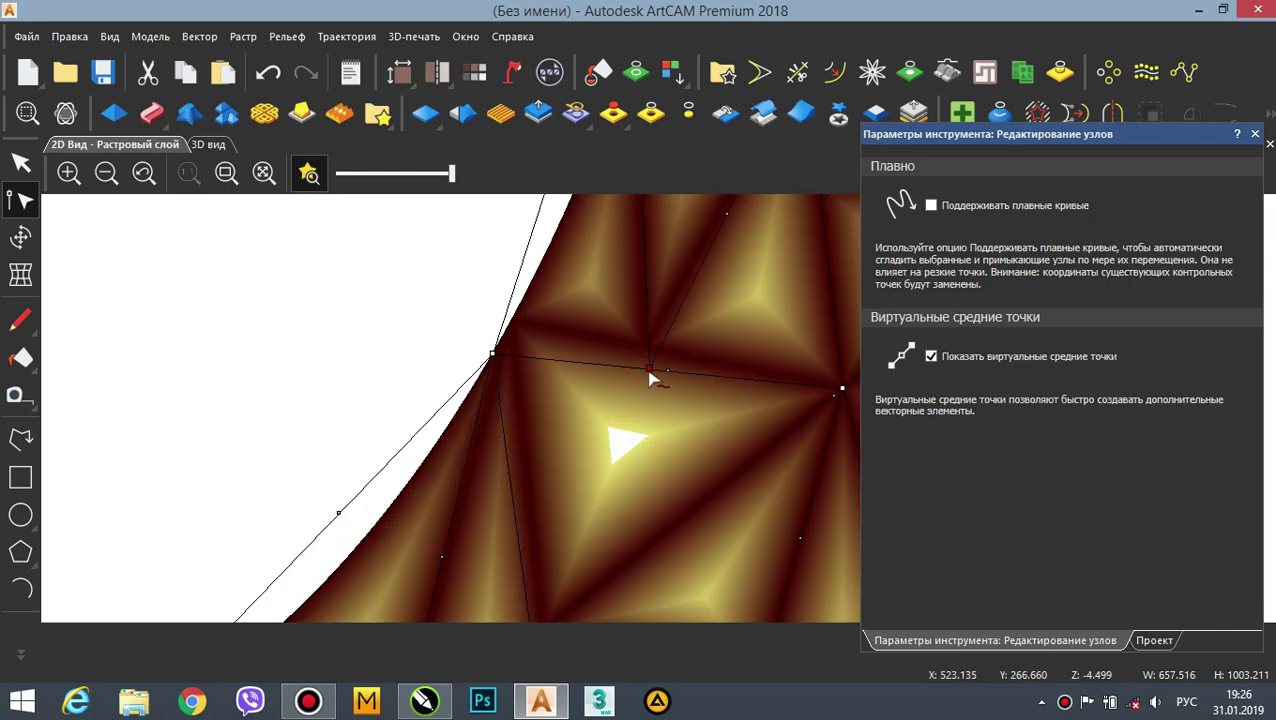
- Shift the outer-contour end node of the edge beside the bottom-left facet toward its white gap to narrow the facet
{"action": "scroll", "coordinate": [650, 378], "scroll_direction": "down", "scroll_amount": 2}
{"action": "scroll", "coordinate": [379, 595], "scroll_direction": "up", "scroll_amount": 3}
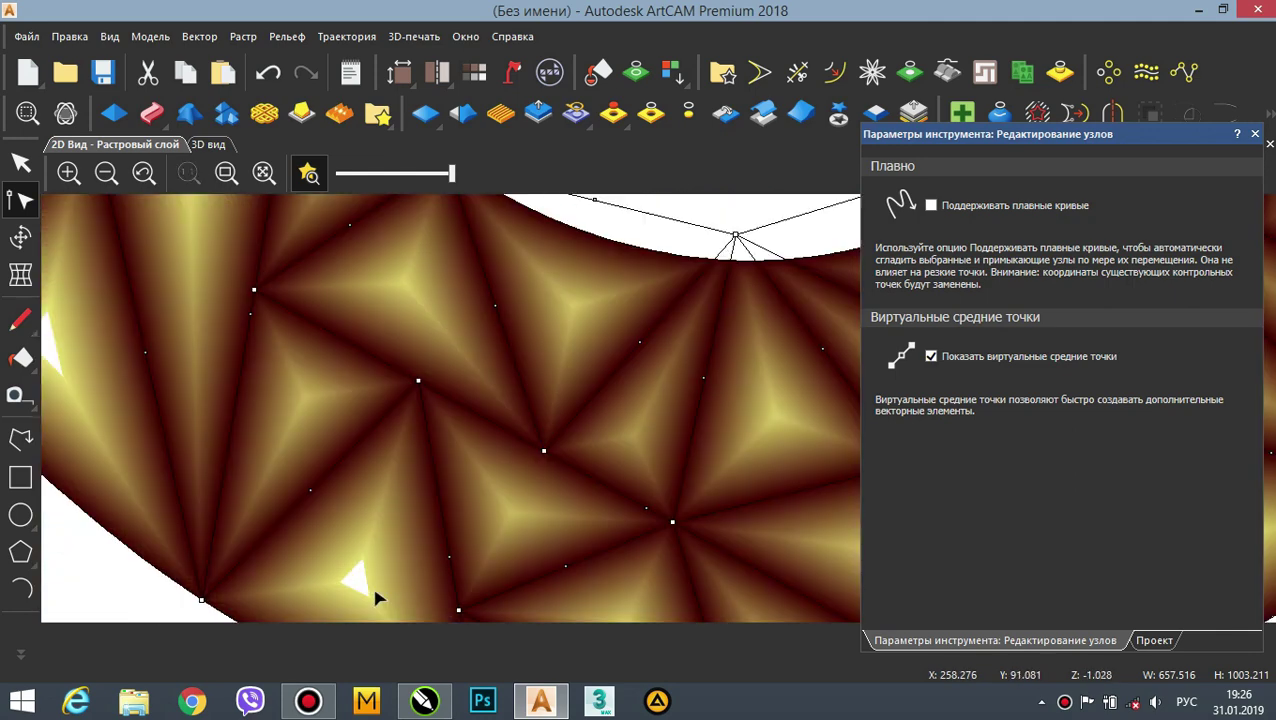
{"action": "scroll", "coordinate": [530, 520], "scroll_direction": "down", "scroll_amount": 2}
{"action": "scroll", "coordinate": [588, 470], "scroll_direction": "up", "scroll_amount": 2}
{"action": "scroll", "coordinate": [588, 470], "scroll_direction": "down", "scroll_amount": 1}
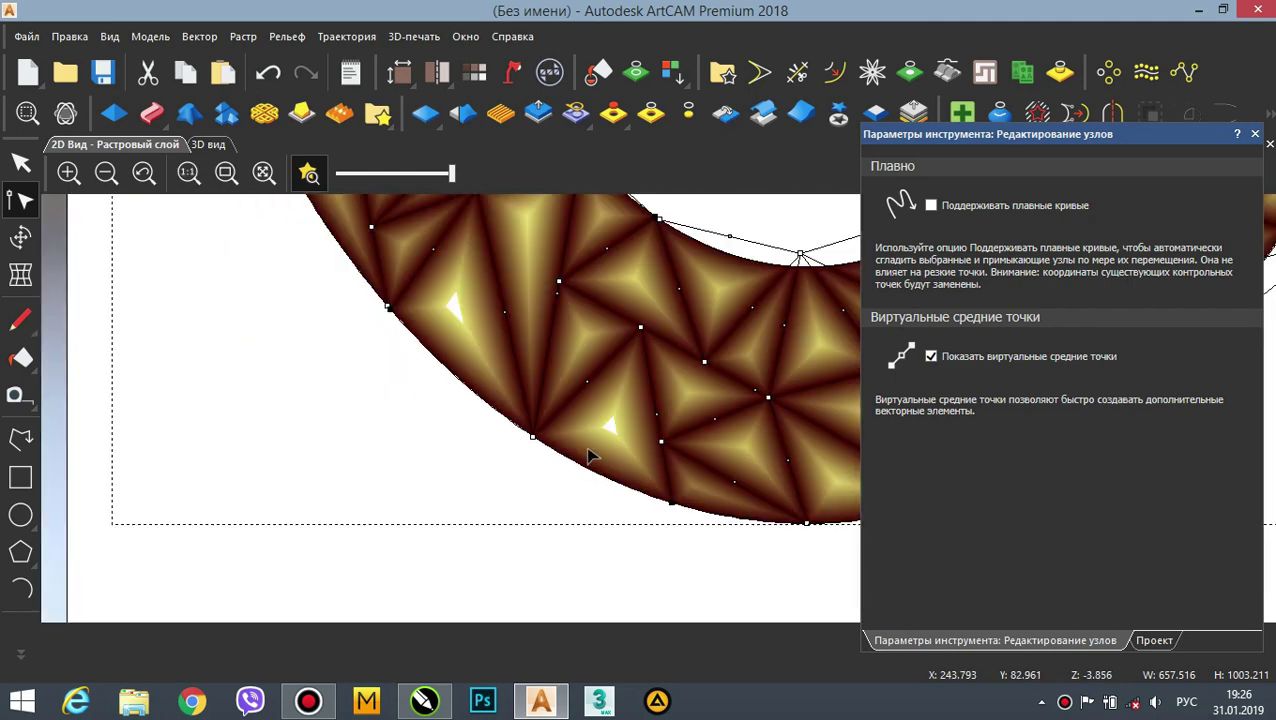
{"action": "middle_click_drag", "start_coordinate": [656, 484], "coordinate": [663, 438]}
{"action": "left_click_drag", "start_coordinate": [657, 454], "coordinate": [636, 497]}
{"action": "scroll", "coordinate": [657, 450], "scroll_direction": "up", "scroll_amount": 1}
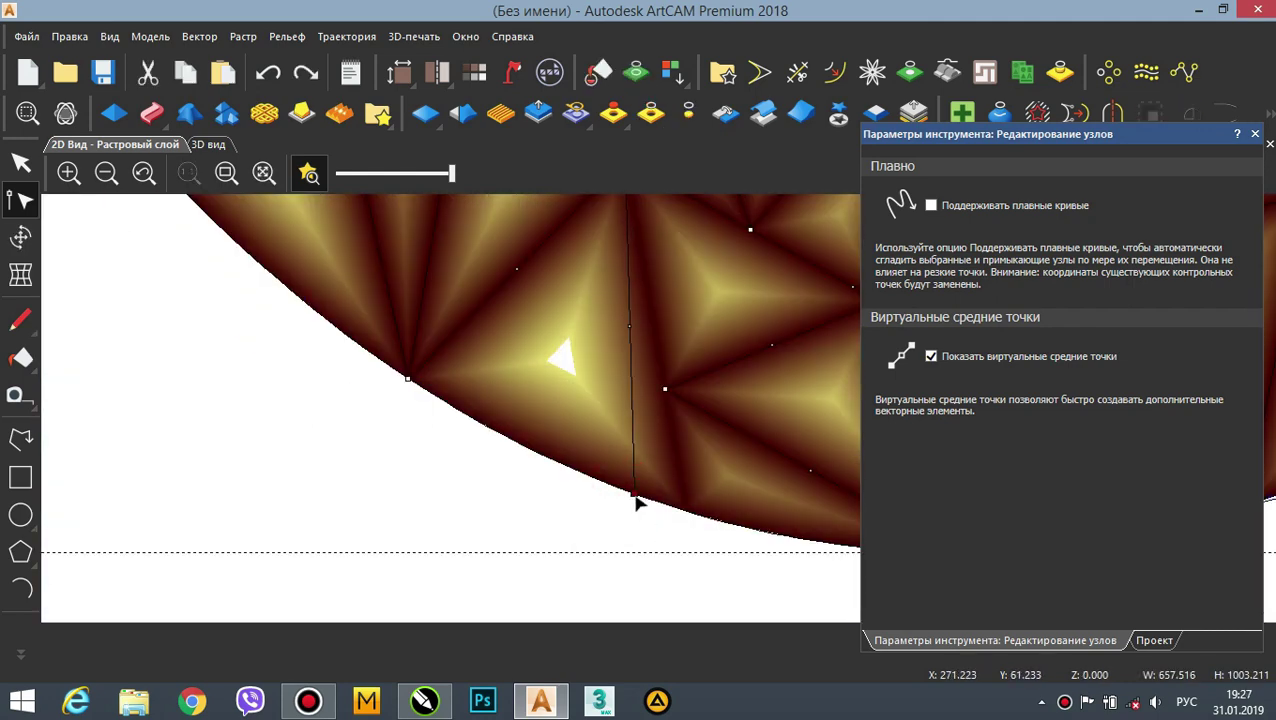
- Try moving the outer-contour corner node of the neighbouring larger gapped facet outward beyond the oval outline
{"action": "scroll", "coordinate": [550, 347], "scroll_direction": "up", "scroll_amount": 1}
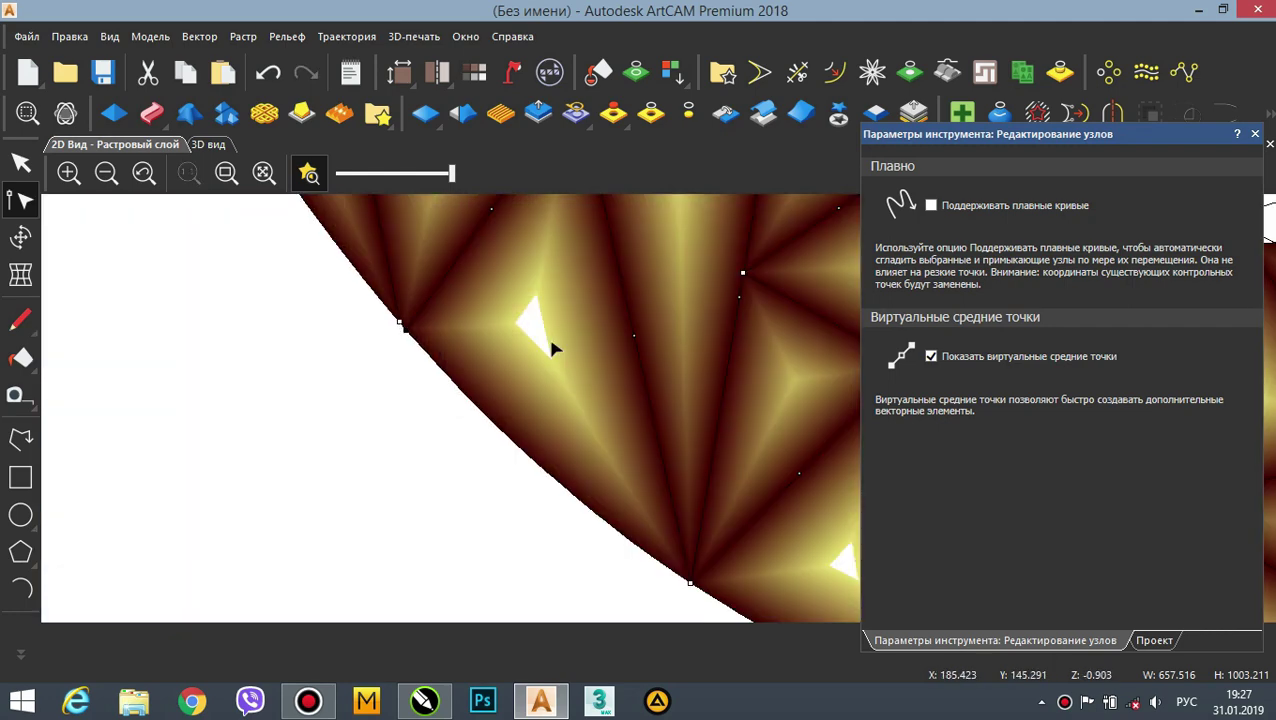
{"action": "scroll", "coordinate": [550, 347], "scroll_direction": "down", "scroll_amount": 3}
{"action": "scroll", "coordinate": [567, 333], "scroll_direction": "up", "scroll_amount": 5}
{"action": "left_click", "coordinate": [536, 467]}
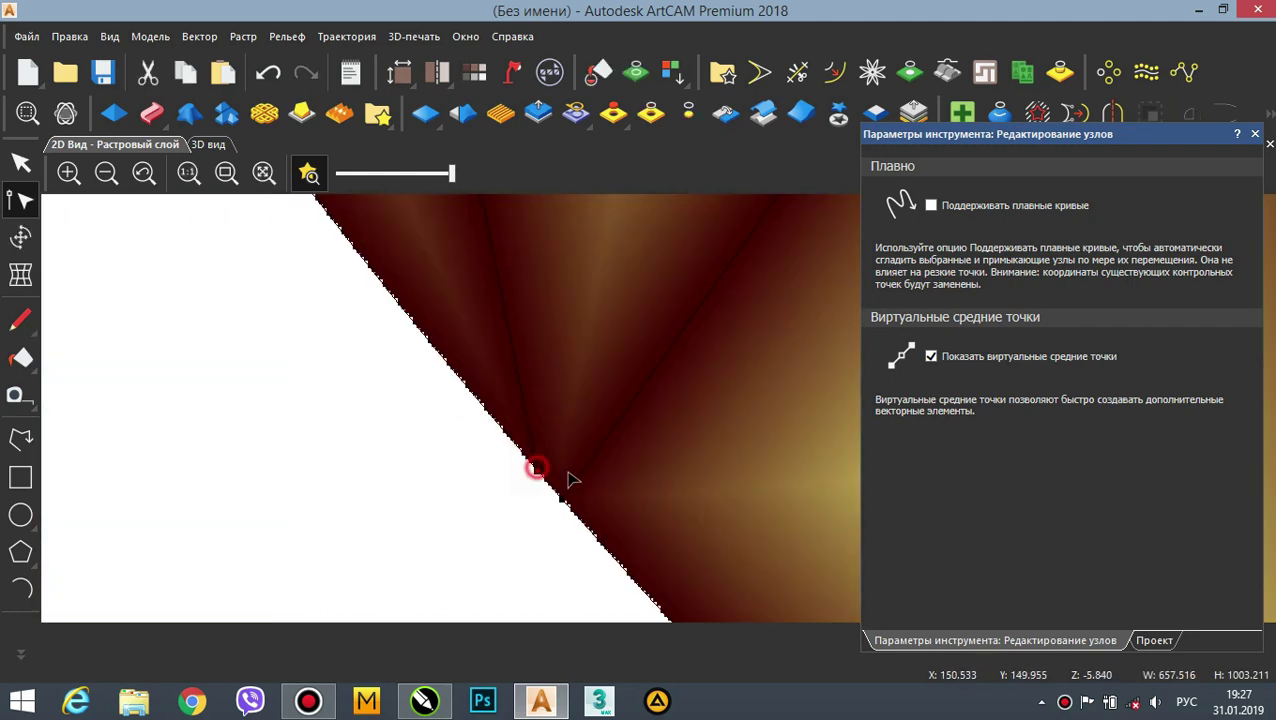
{"action": "scroll", "coordinate": [573, 522], "scroll_direction": "down", "scroll_amount": 2}
{"action": "left_click", "coordinate": [645, 446]}
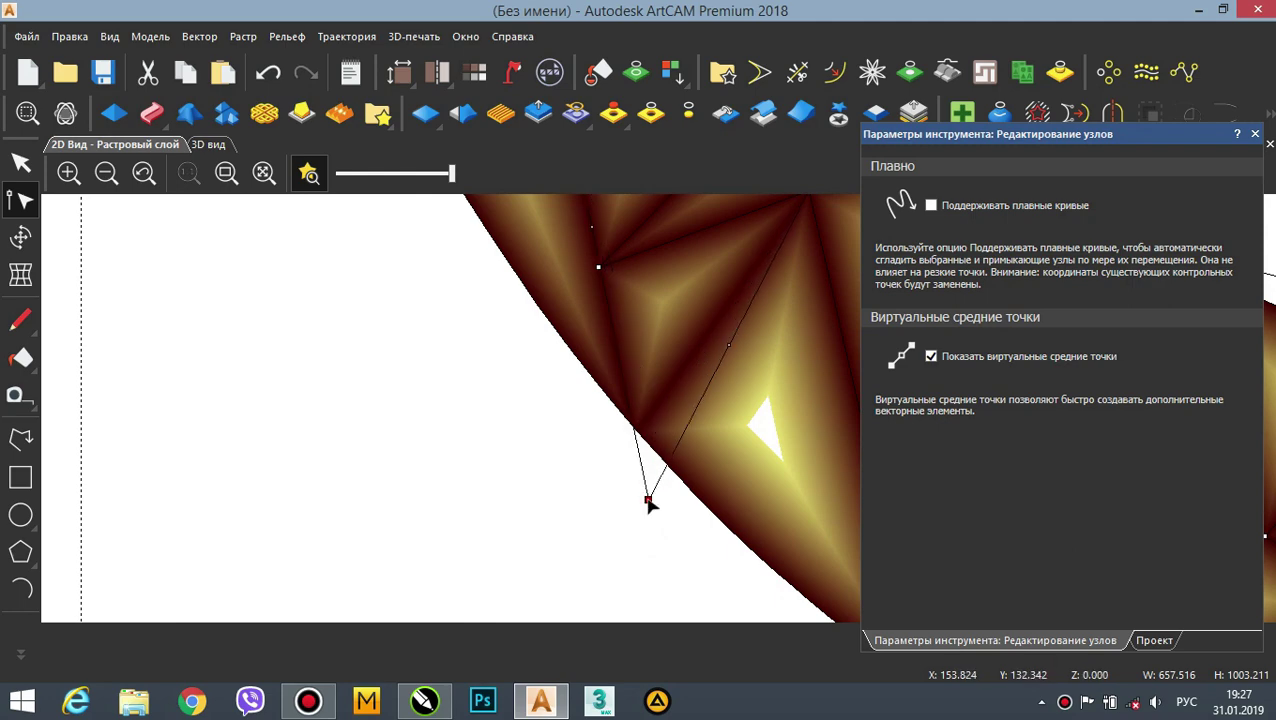
{"action": "scroll", "coordinate": [668, 402], "scroll_direction": "down", "scroll_amount": 2}
{"action": "scroll", "coordinate": [735, 396], "scroll_direction": "down", "scroll_amount": 2}
{"action": "scroll", "coordinate": [815, 450], "scroll_direction": "up", "scroll_amount": 2}
{"action": "left_click", "coordinate": [20, 438]}
{"action": "left_click_drag", "start_coordinate": [562, 395], "coordinate": [698, 497]}
{"action": "middle_click_drag", "start_coordinate": [637, 488], "coordinate": [627, 425]}
{"action": "right_click", "coordinate": [627, 425]}
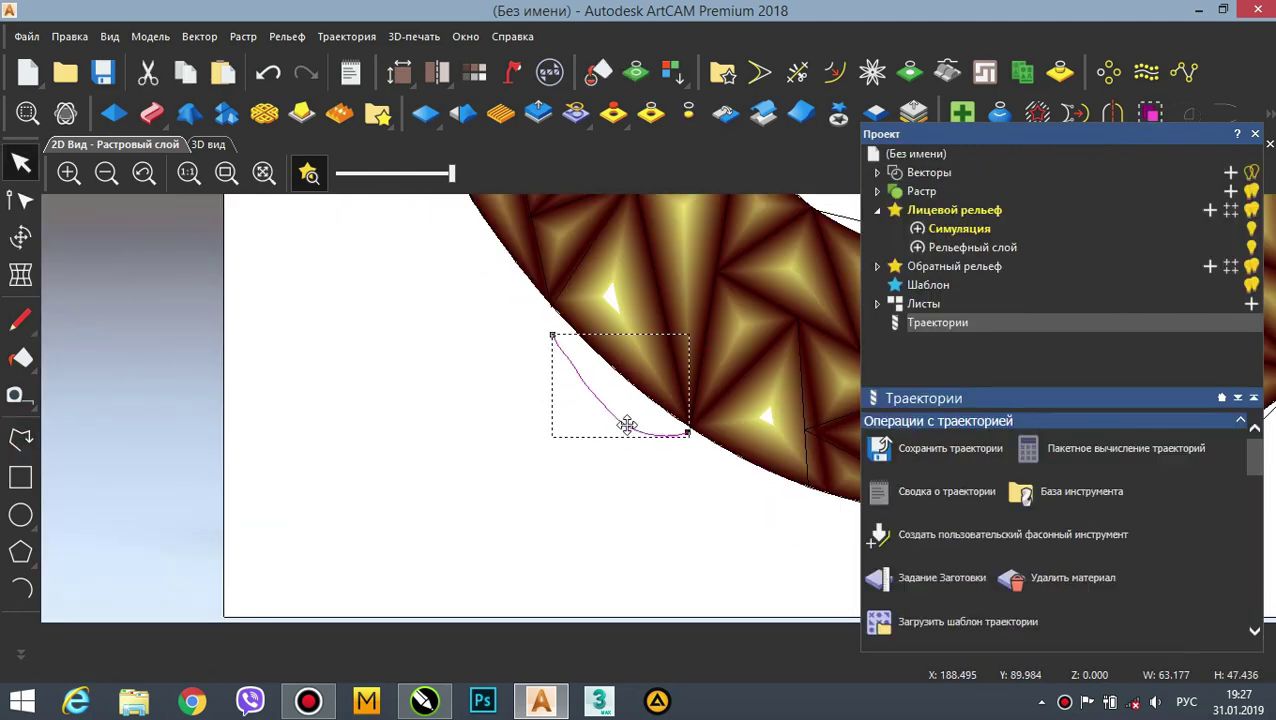
{"action": "key", "text": "ctrl+z"}
{"action": "scroll", "coordinate": [547, 313], "scroll_direction": "up", "scroll_amount": 3}
{"action": "scroll", "coordinate": [547, 313], "scroll_direction": "down", "scroll_amount": 3}
{"action": "scroll", "coordinate": [540, 230], "scroll_direction": "up", "scroll_amount": 3}
{"action": "left_click", "coordinate": [309, 85]}
{"action": "key", "text": "ctrl+z"}
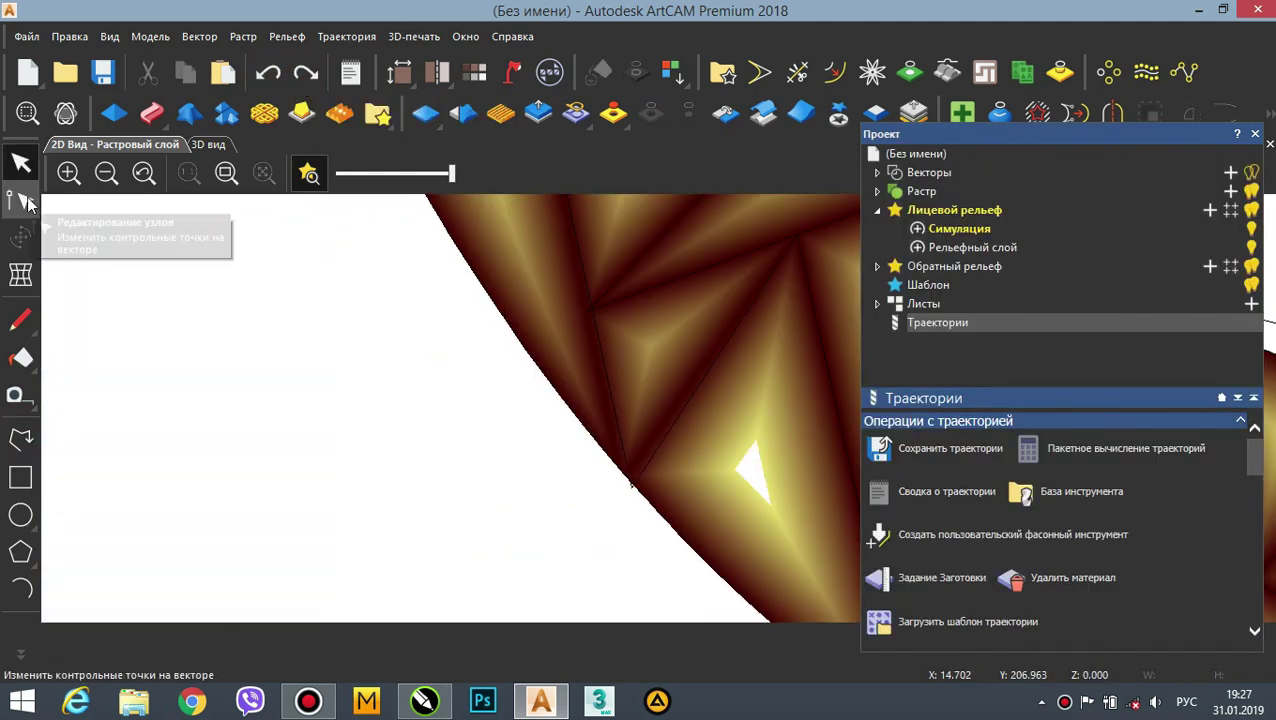
- In node editing, move the larger gapped facet's outer-contour corner node down and outside the oval outline
{"action": "left_click", "coordinate": [21, 200]}
{"action": "scroll", "coordinate": [629, 484], "scroll_direction": "up", "scroll_amount": 1}
{"action": "left_click_drag", "start_coordinate": [592, 515], "coordinate": [612, 591]}
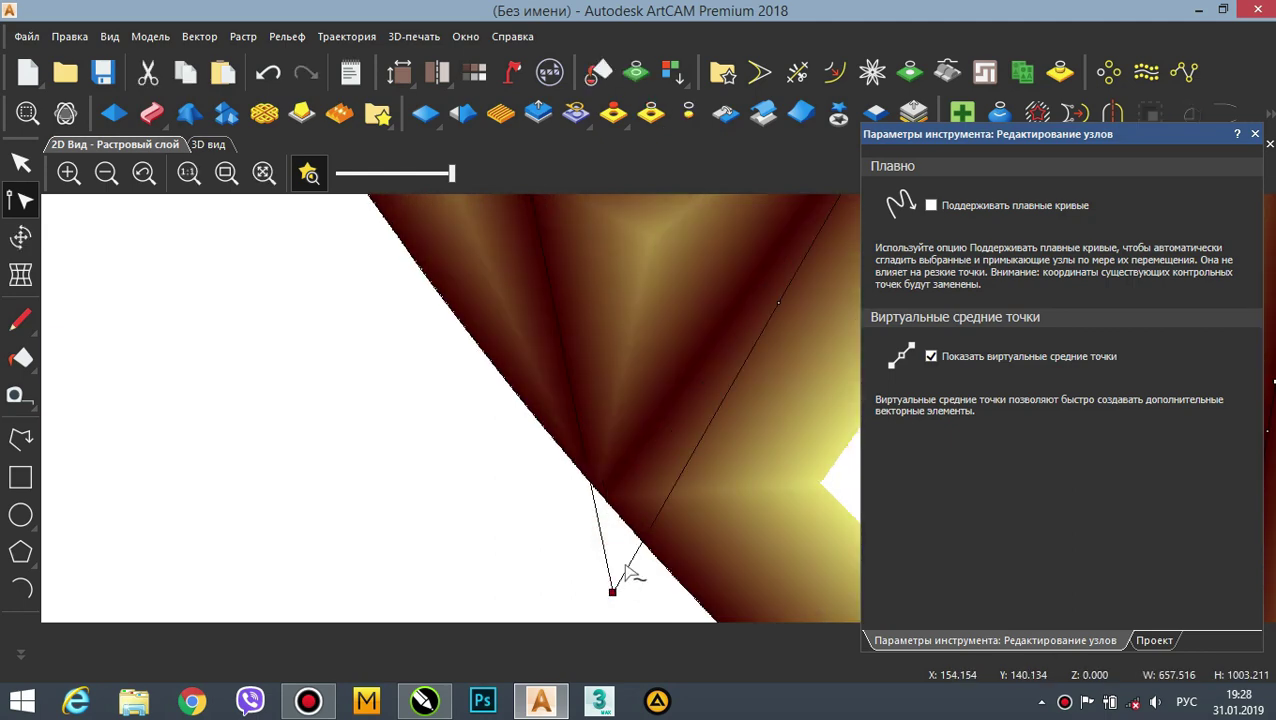
{"action": "scroll", "coordinate": [590, 327], "scroll_direction": "up", "scroll_amount": 2}
{"action": "scroll", "coordinate": [574, 321], "scroll_direction": "down", "scroll_amount": 3}
{"action": "scroll", "coordinate": [689, 288], "scroll_direction": "up", "scroll_amount": 2}
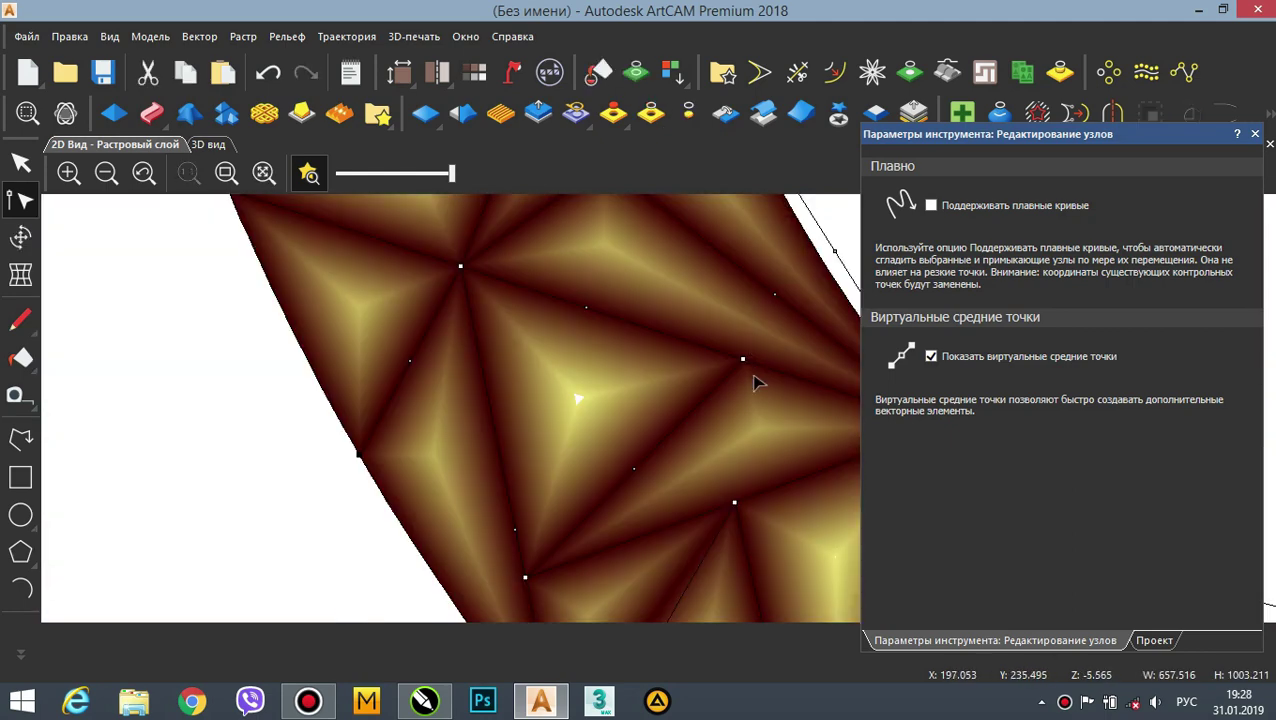
- Draw a straight polyline about 65 mm wide and 48 mm high from the displaced corner node to the next facet corner on the outer contour
{"action": "scroll", "coordinate": [744, 366], "scroll_direction": "down", "scroll_amount": 1}
{"action": "scroll", "coordinate": [755, 470], "scroll_direction": "down", "scroll_amount": 1}
{"action": "scroll", "coordinate": [738, 548], "scroll_direction": "up", "scroll_amount": 1}
{"action": "left_click", "coordinate": [21, 439]}
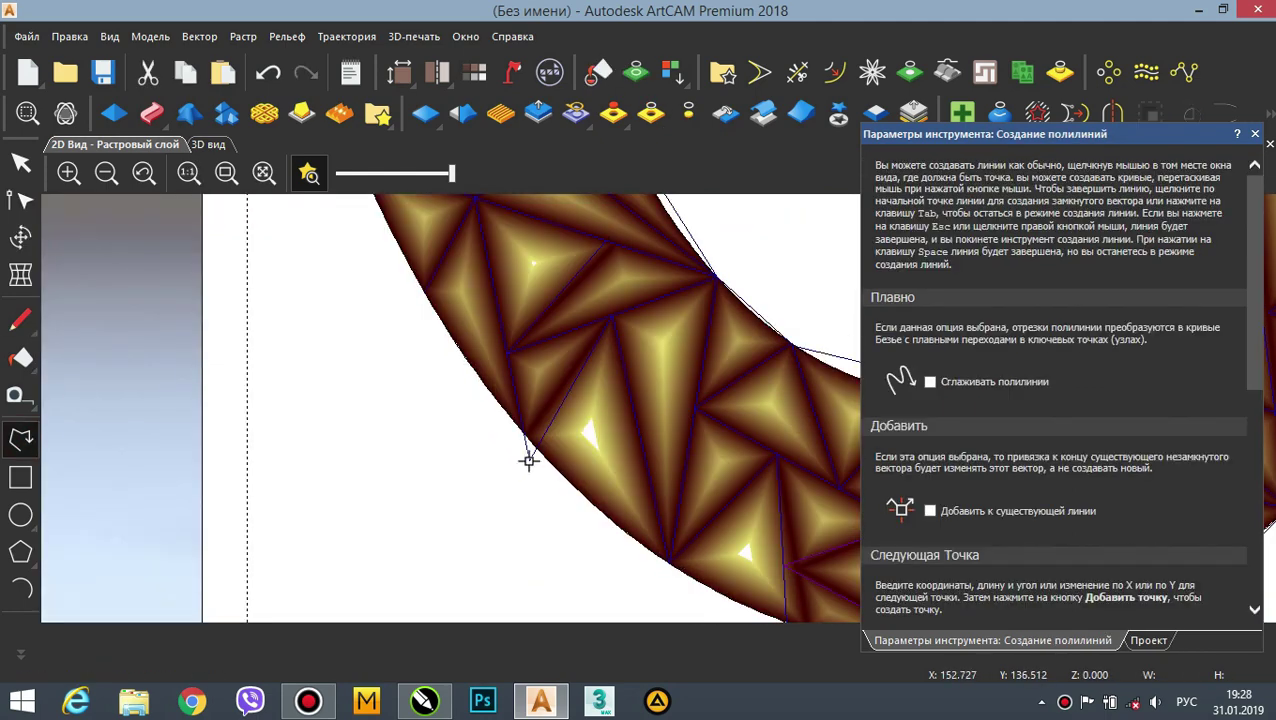
{"action": "key", "text": "Escape"}
- Move the corner nodes shared by the two gapped upper-left facets together, slightly beyond the inner contour
{"action": "scroll", "coordinate": [731, 563], "scroll_direction": "down", "scroll_amount": 4}
{"action": "scroll", "coordinate": [669, 329], "scroll_direction": "up", "scroll_amount": 4}
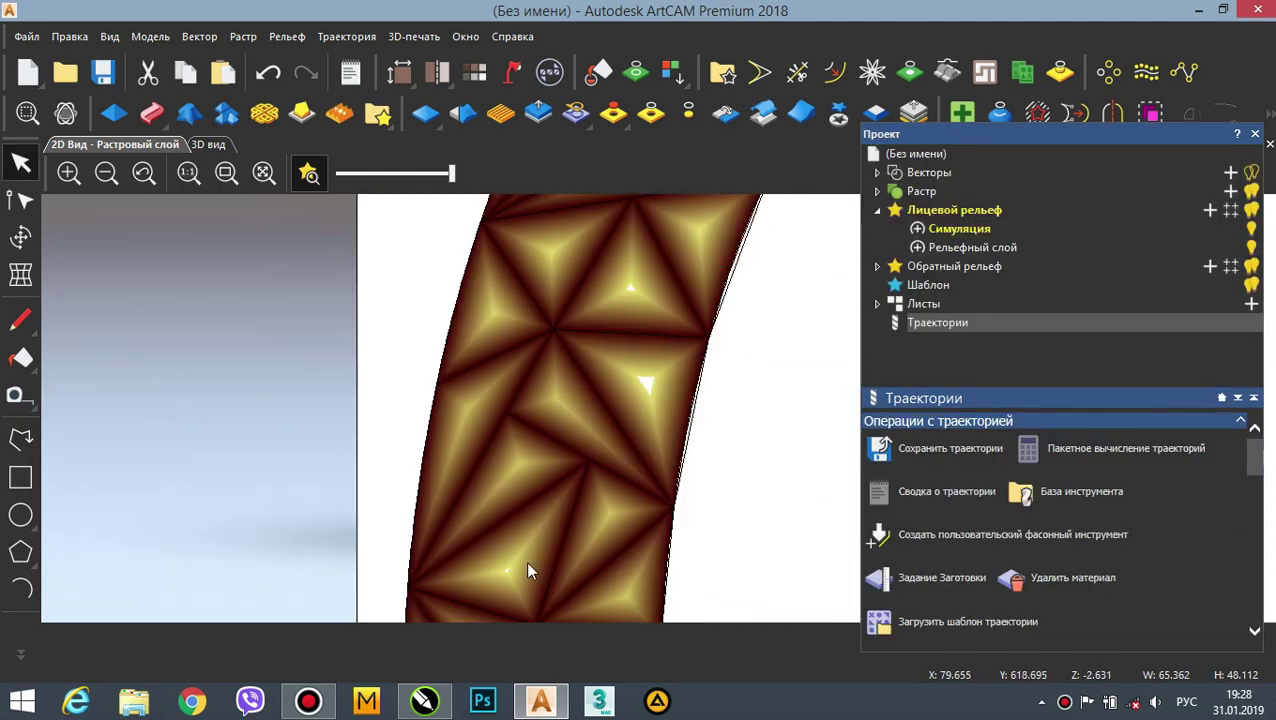
{"action": "left_click", "coordinate": [21, 200]}
{"action": "scroll", "coordinate": [645, 408], "scroll_direction": "up", "scroll_amount": 1}
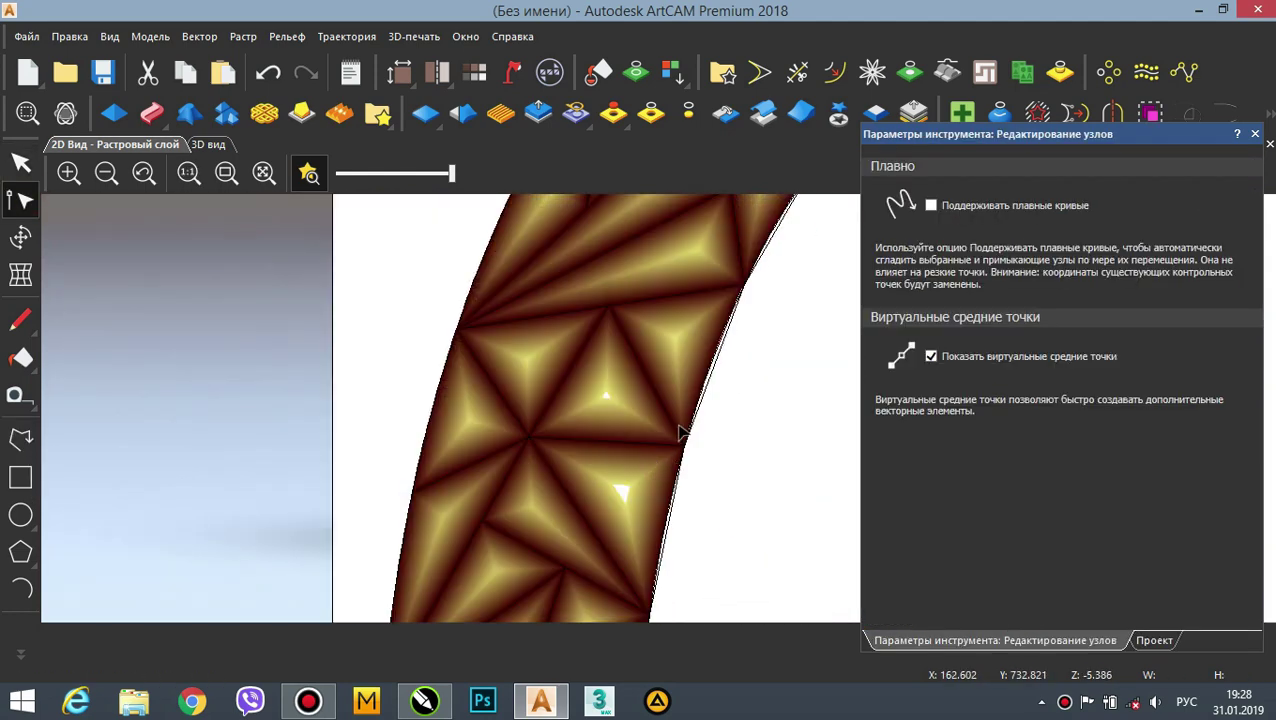
{"action": "scroll", "coordinate": [683, 432], "scroll_direction": "up", "scroll_amount": 1}
{"action": "left_click", "coordinate": [669, 456]}
{"action": "left_click", "coordinate": [762, 478]}
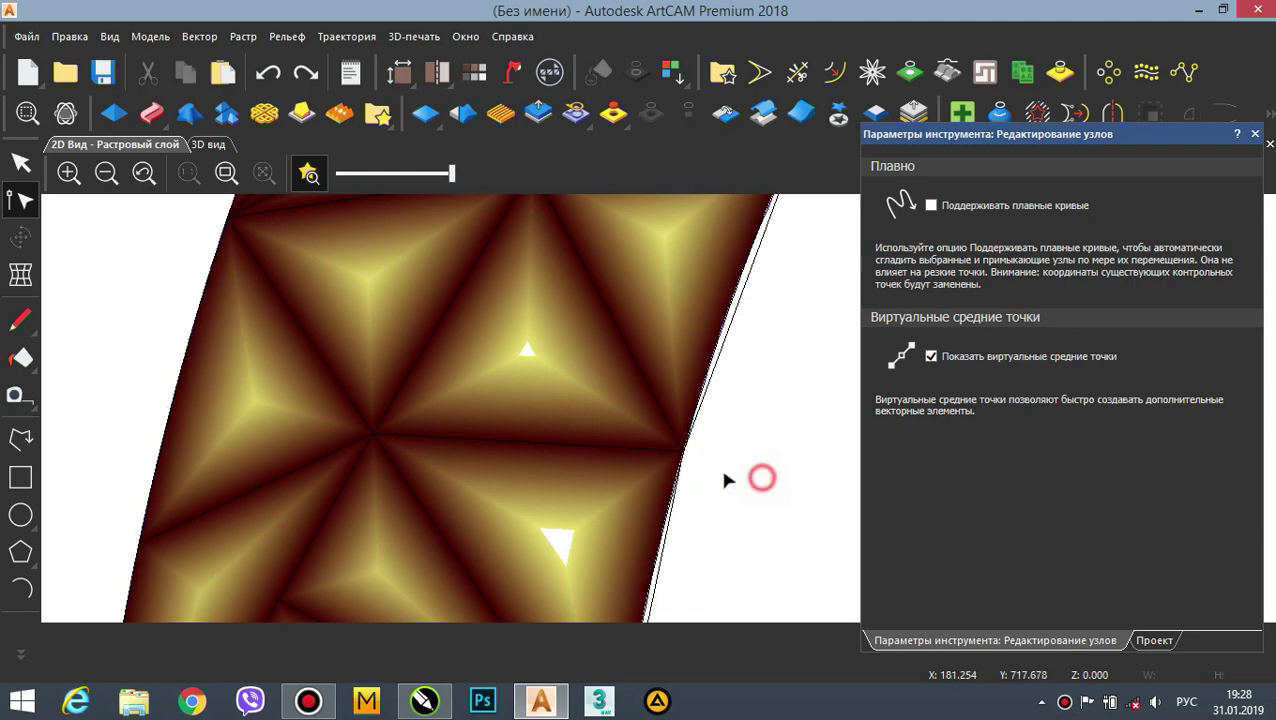
{"action": "scroll", "coordinate": [683, 449], "scroll_direction": "up", "scroll_amount": 1}
{"action": "left_click", "coordinate": [669, 448]}
{"action": "scroll", "coordinate": [670, 412], "scroll_direction": "down", "scroll_amount": 1}
{"action": "key", "text": "n"}
{"action": "scroll", "coordinate": [690, 423], "scroll_direction": "up", "scroll_amount": 1}
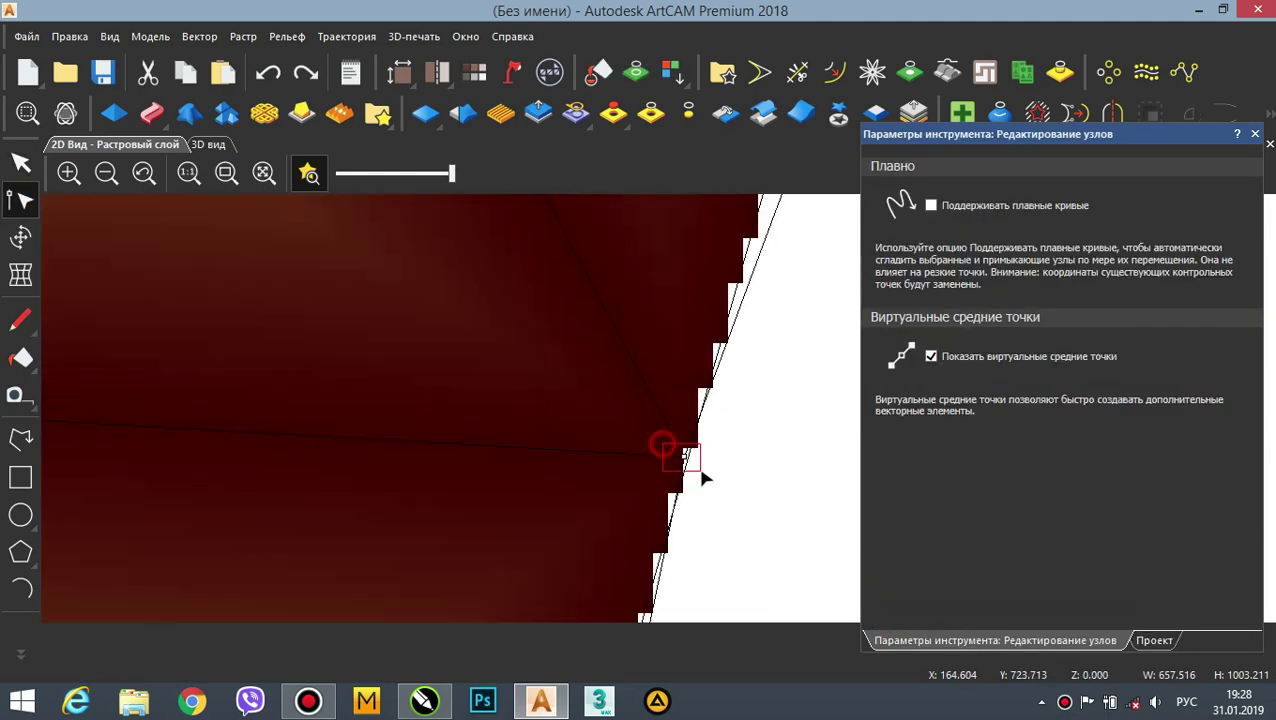
{"action": "scroll", "coordinate": [675, 450], "scroll_direction": "down", "scroll_amount": 1}
{"action": "left_click_drag", "start_coordinate": [678, 407], "coordinate": [680, 392]}
{"action": "scroll", "coordinate": [427, 413], "scroll_direction": "down", "scroll_amount": 1}
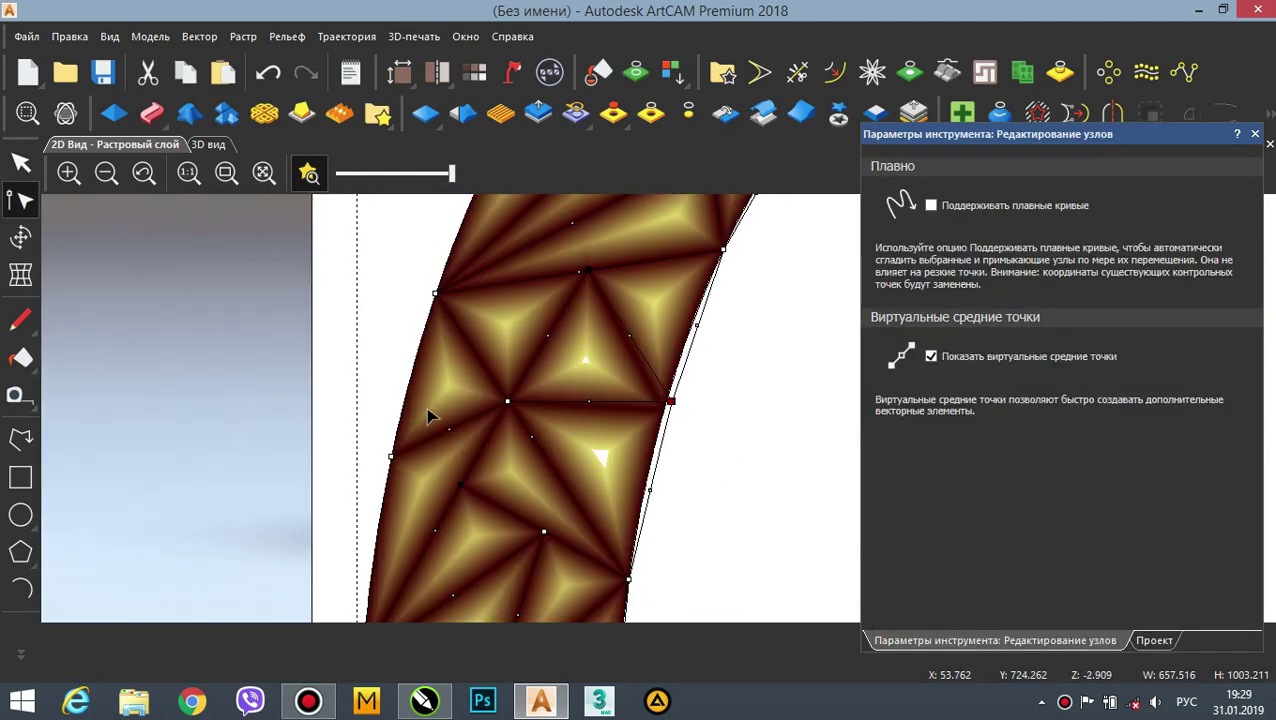
- Draw a straight polyline about 48 mm wide and 42 mm high from the shifted corner across the white gap to the opposite facet edge
{"action": "scroll", "coordinate": [644, 419], "scroll_direction": "up", "scroll_amount": 1}
{"action": "key", "text": "p"}
{"action": "left_click", "coordinate": [505, 552]}
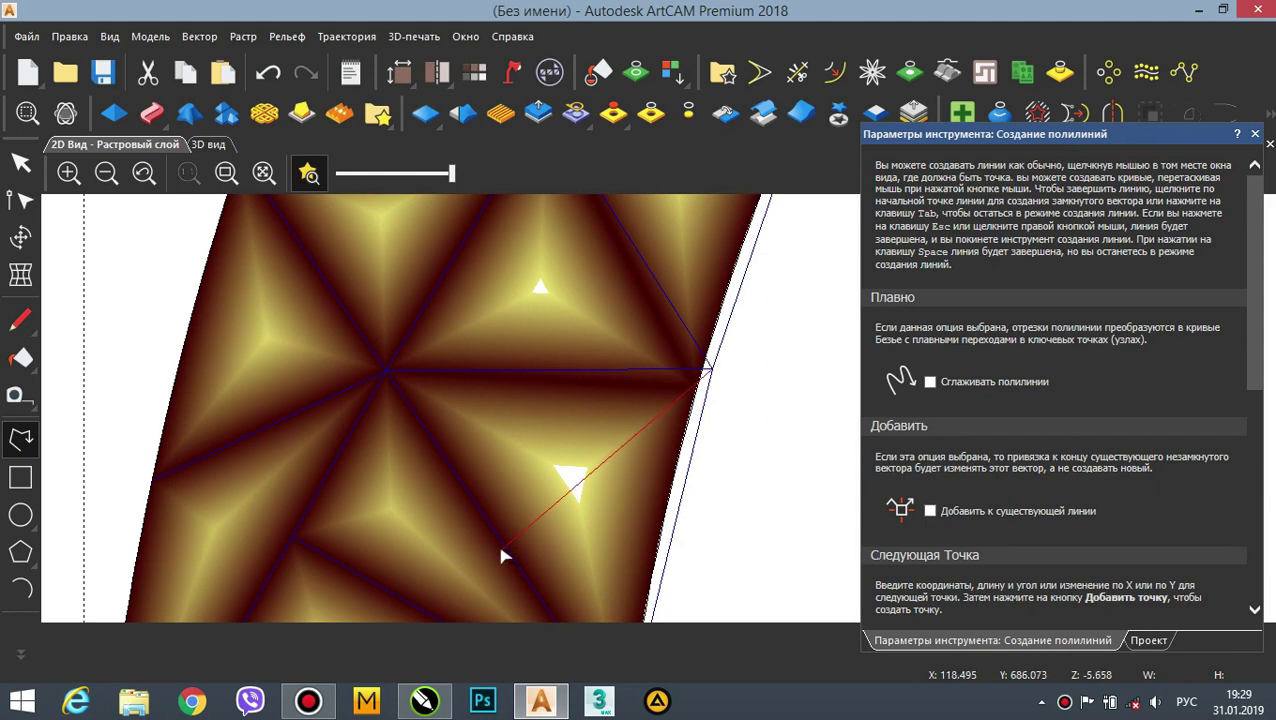
{"action": "right_click", "coordinate": [502, 552]}
{"action": "scroll", "coordinate": [545, 560], "scroll_direction": "up", "scroll_amount": 1}
- Move the node on the upper edge of the small-gapped facet near the oval's top along that edge toward the gap
{"action": "key", "text": "n"}
{"action": "scroll", "coordinate": [536, 540], "scroll_direction": "up", "scroll_amount": 1}
{"action": "scroll", "coordinate": [534, 537], "scroll_direction": "down", "scroll_amount": 3}
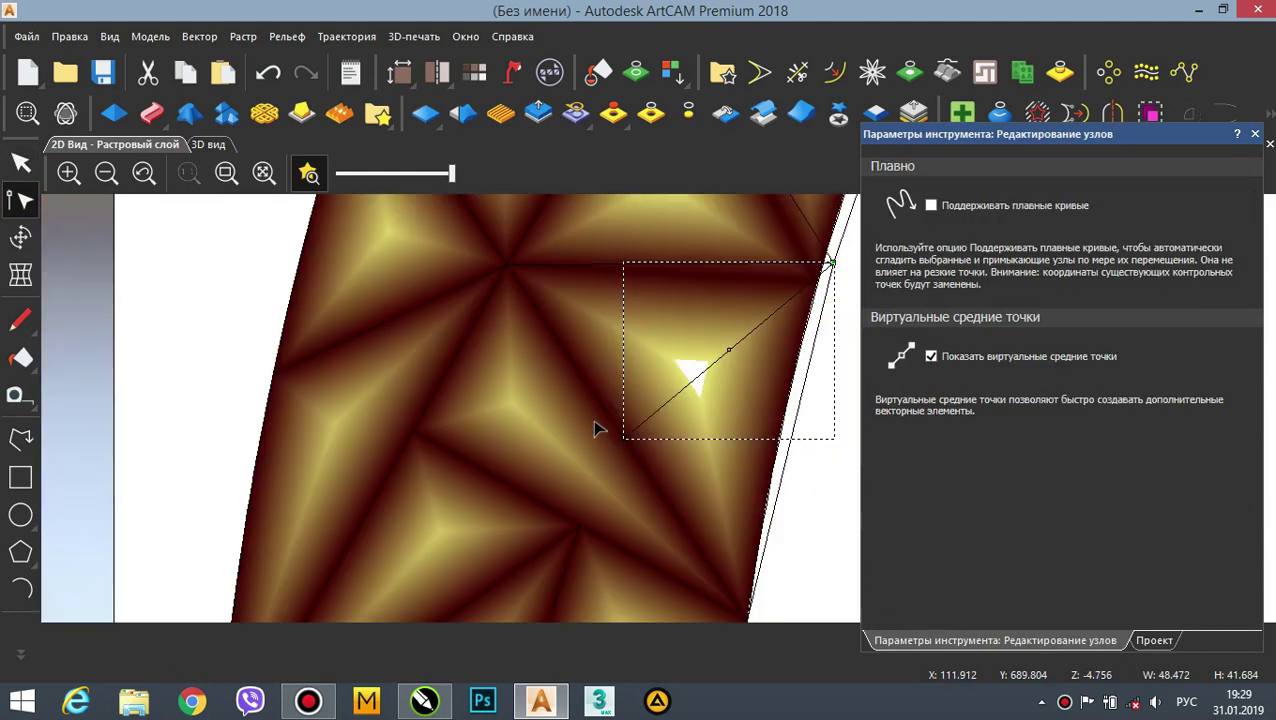
{"action": "scroll", "coordinate": [726, 364], "scroll_direction": "up", "scroll_amount": 3}
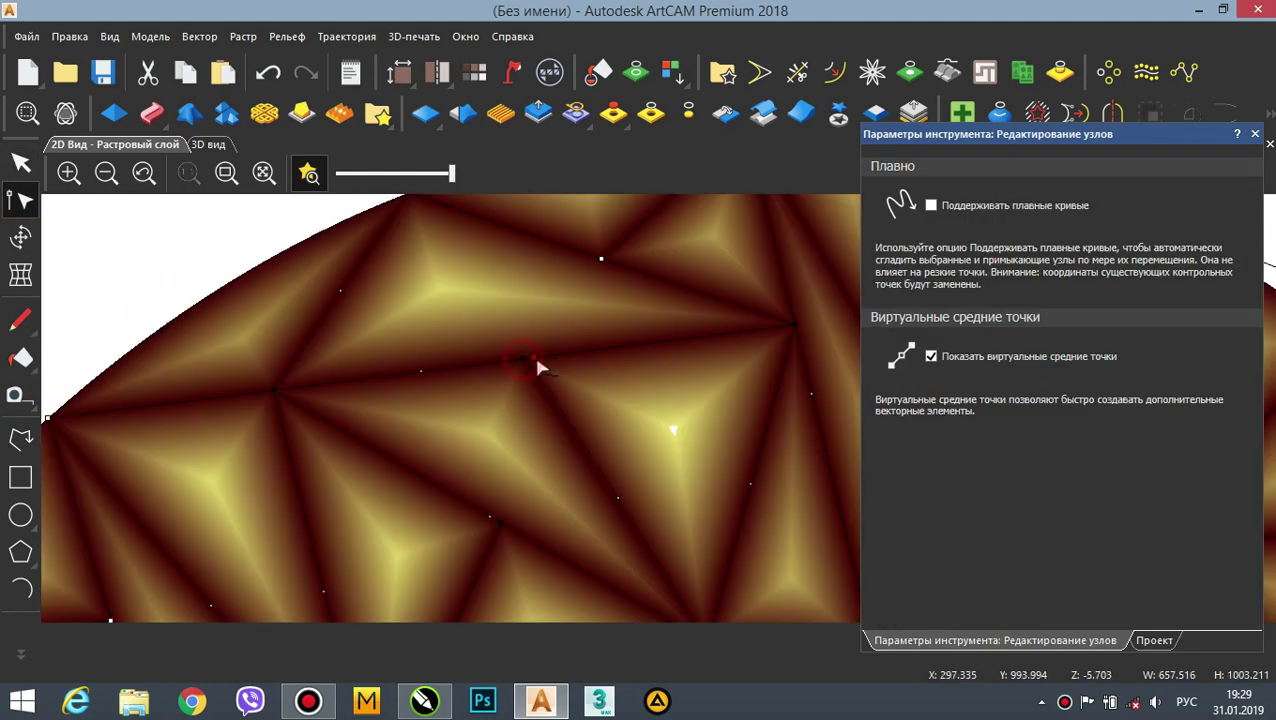
{"action": "scroll", "coordinate": [540, 358], "scroll_direction": "down", "scroll_amount": 3}
{"action": "scroll", "coordinate": [757, 430], "scroll_direction": "up", "scroll_amount": 3}
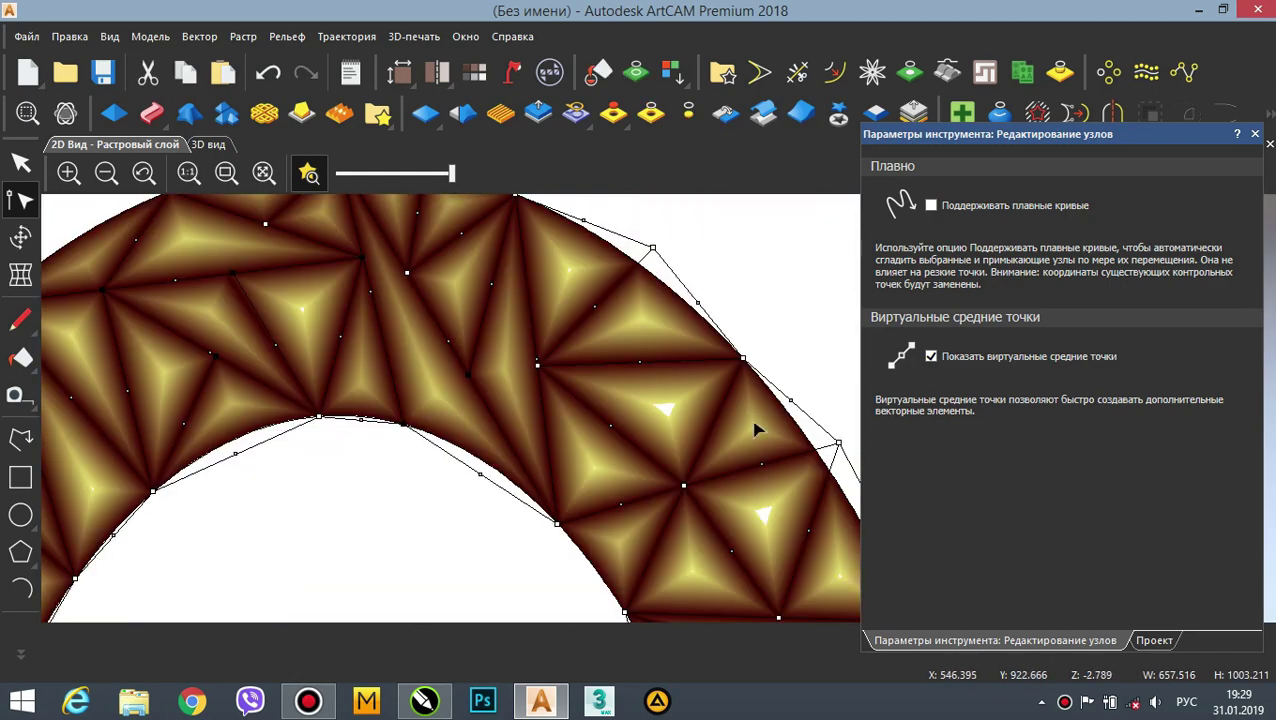
- Draw a straight polyline about 58 mm wide and 34 mm high from the upper-right outer corner across the facet's white gap to its opposite edge
{"action": "key", "text": "p"}
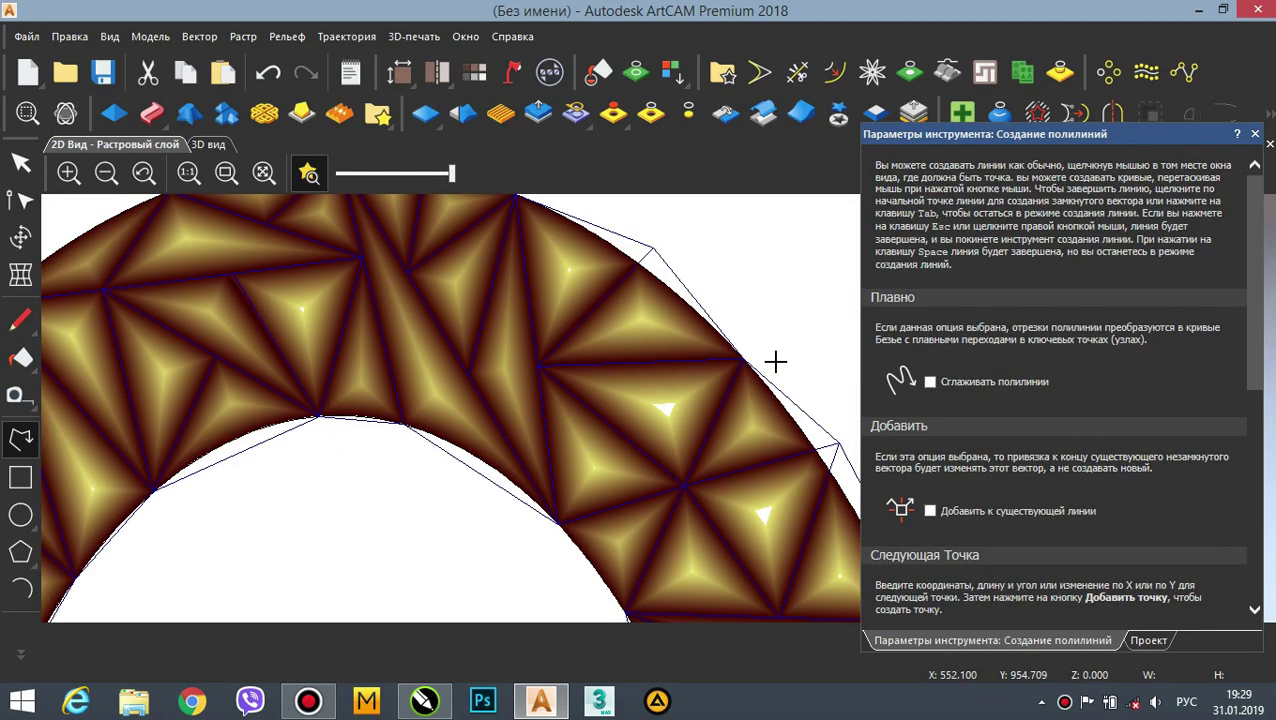
{"action": "right_click", "coordinate": [620, 433]}
{"action": "scroll", "coordinate": [524, 334], "scroll_direction": "down", "scroll_amount": 2}
{"action": "scroll", "coordinate": [666, 430], "scroll_direction": "up", "scroll_amount": 2}
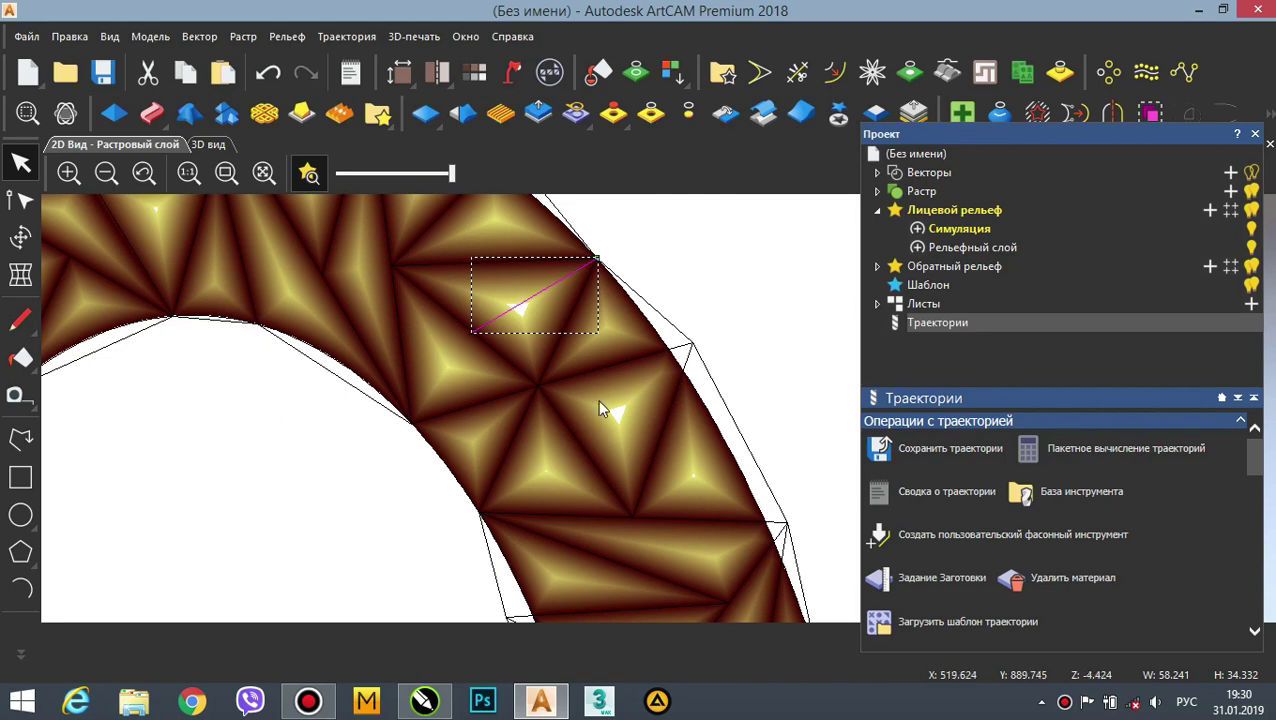
- Delete the segments of the edge running from the upper-right mesh's central node down to the lower edge beside the second gapped facet
{"action": "left_click", "coordinate": [20, 237]}
{"action": "key", "text": "ctrl+a"}
{"action": "key", "text": "n"}
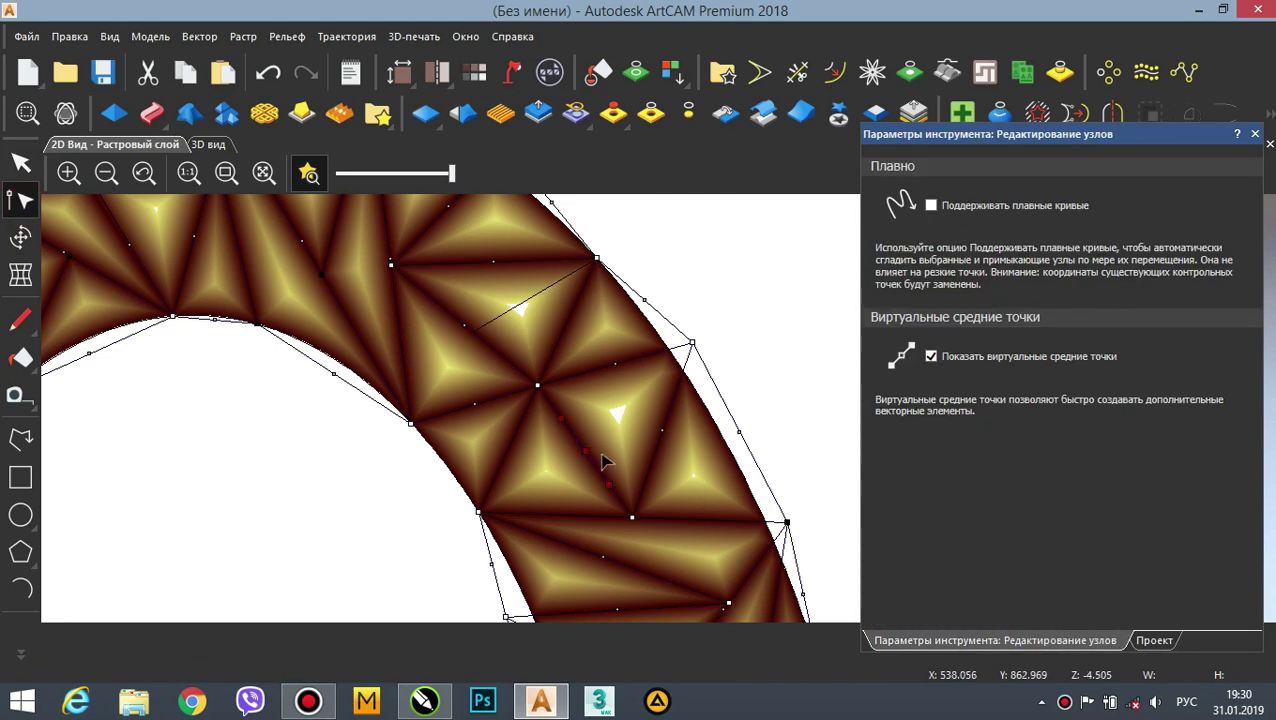
{"action": "key", "text": "ctrl+z"}
{"action": "left_click", "coordinate": [551, 404]}
{"action": "right_click", "coordinate": [551, 404]}
{"action": "left_click", "coordinate": [660, 103]}
{"action": "right_click", "coordinate": [615, 491]}
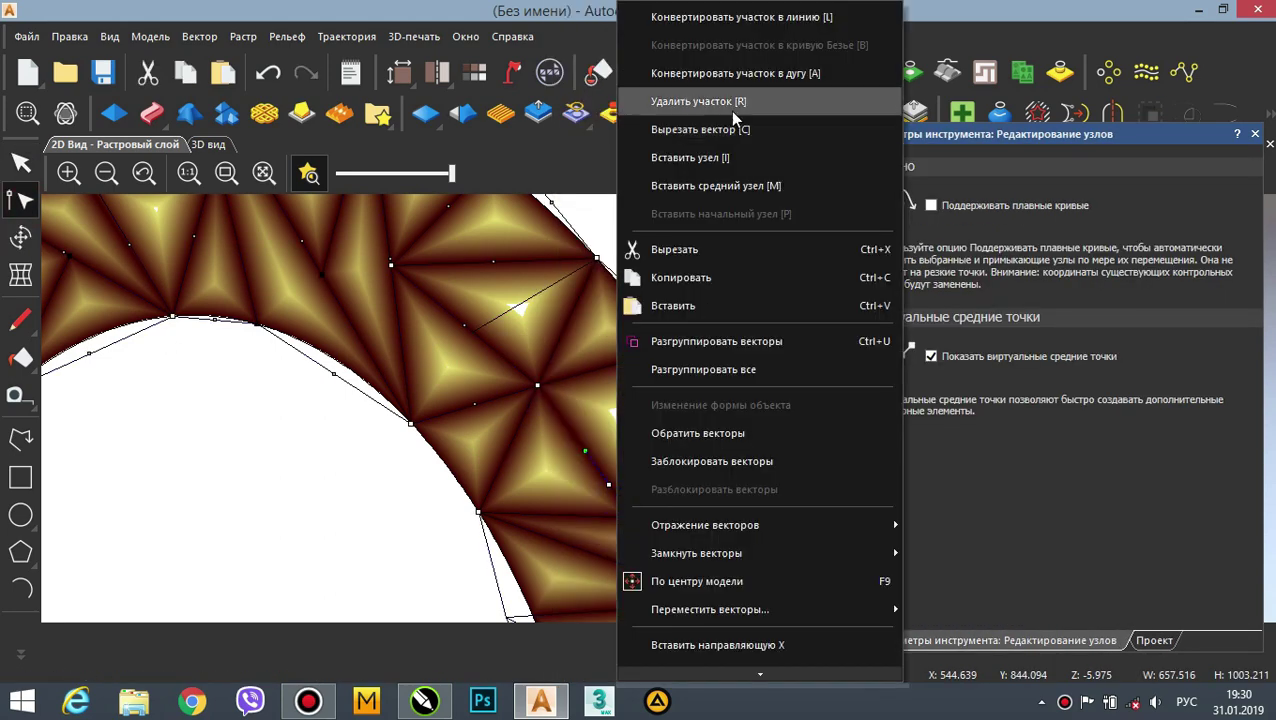
{"action": "left_click", "coordinate": [733, 108]}
- Draw a straight polyline about 99 mm wide and 81 mm high from the inner-contour corner across the second white gap to the outer corner
{"action": "left_click", "coordinate": [20, 437]}
{"action": "left_click", "coordinate": [537, 385]}
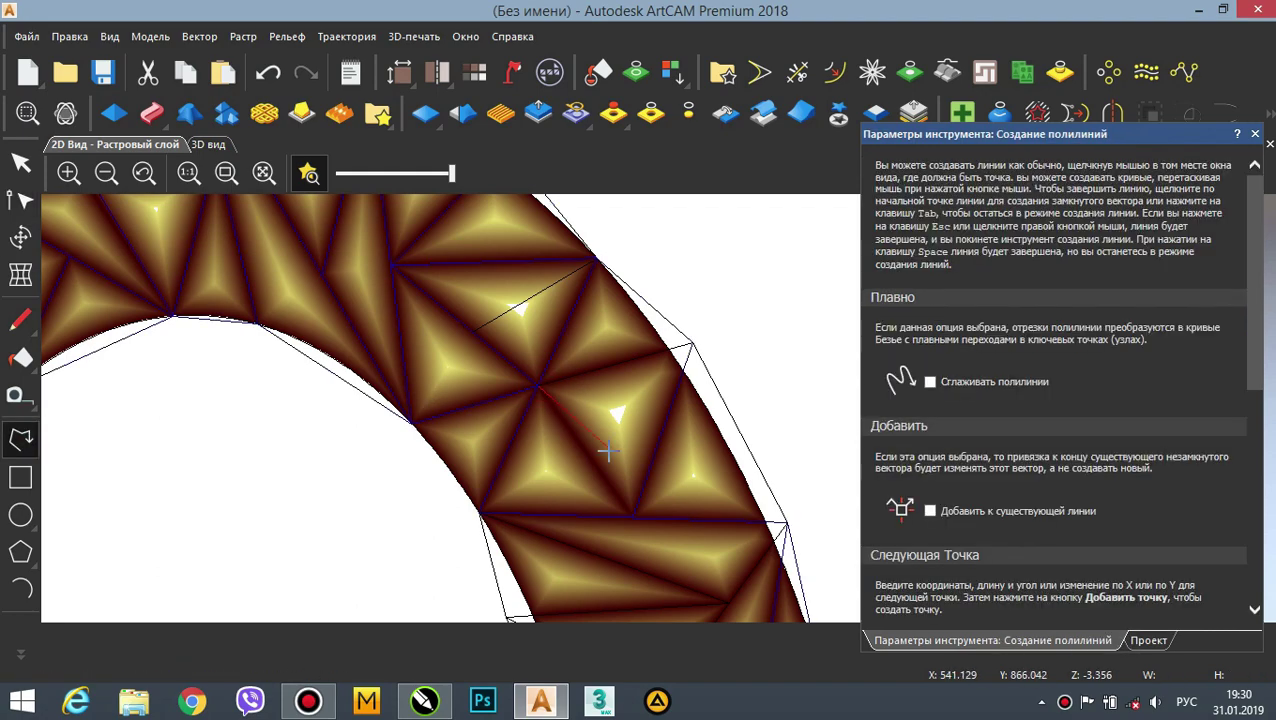
{"action": "key", "text": "Escape"}
{"action": "left_click", "coordinate": [692, 343]}
{"action": "right_click", "coordinate": [789, 409]}
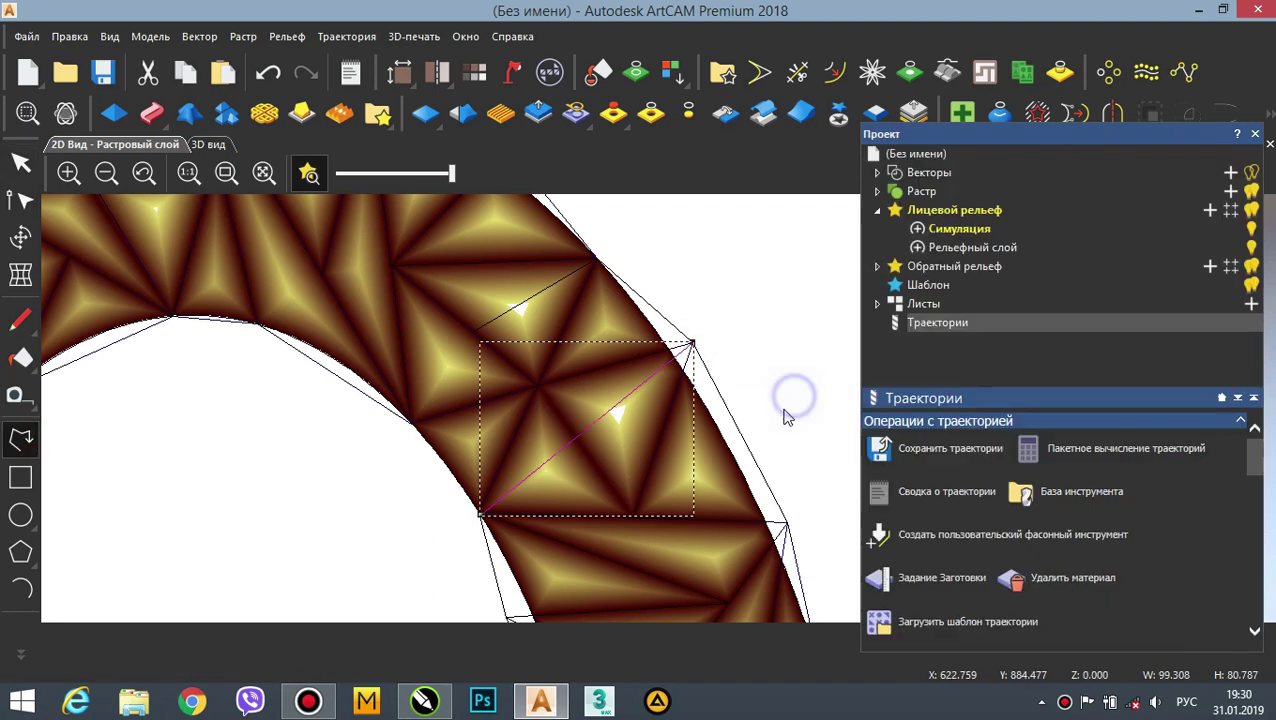
- Hide the colour relief preview and inspect the corrected facet mesh around the oval
{"action": "scroll", "coordinate": [662, 405], "scroll_direction": "down", "scroll_amount": 4}
{"action": "left_click", "coordinate": [309, 173]}
{"action": "key", "text": "ctrl+a"}
{"action": "scroll", "coordinate": [662, 414], "scroll_direction": "up", "scroll_amount": 3}
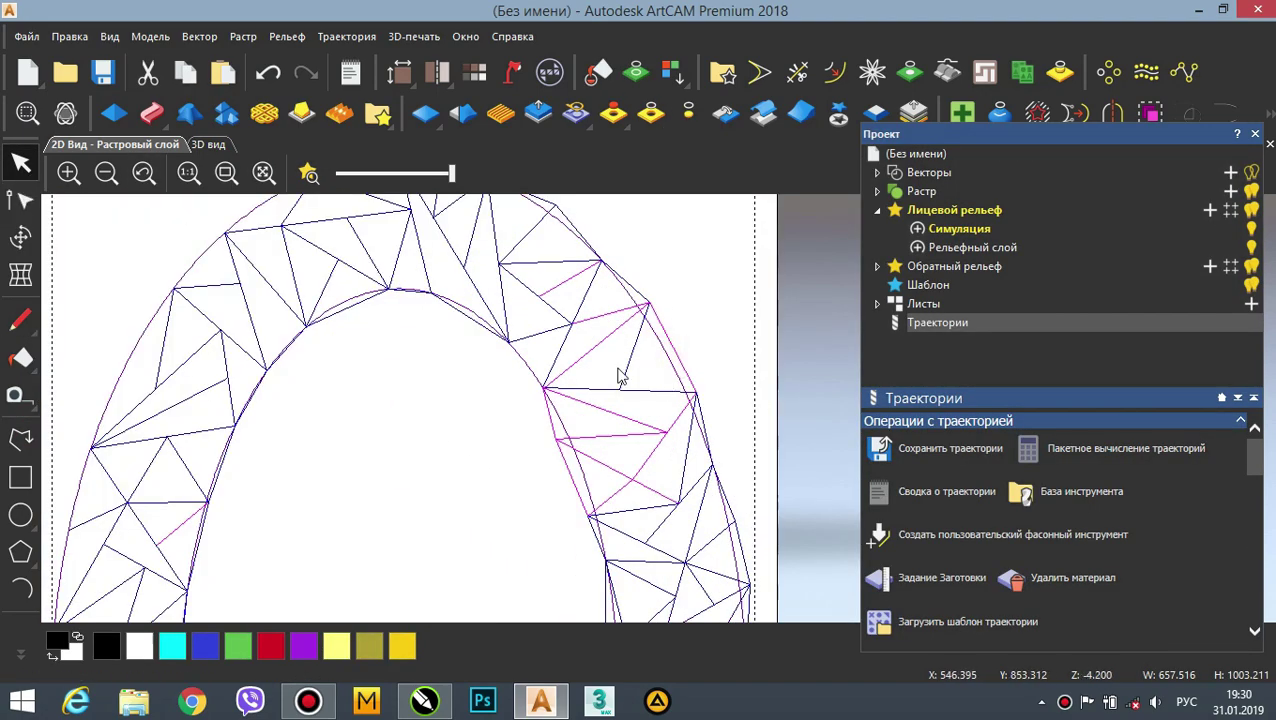
{"action": "scroll", "coordinate": [660, 385], "scroll_direction": "up", "scroll_amount": 2}
{"action": "scroll", "coordinate": [652, 404], "scroll_direction": "down", "scroll_amount": 6}
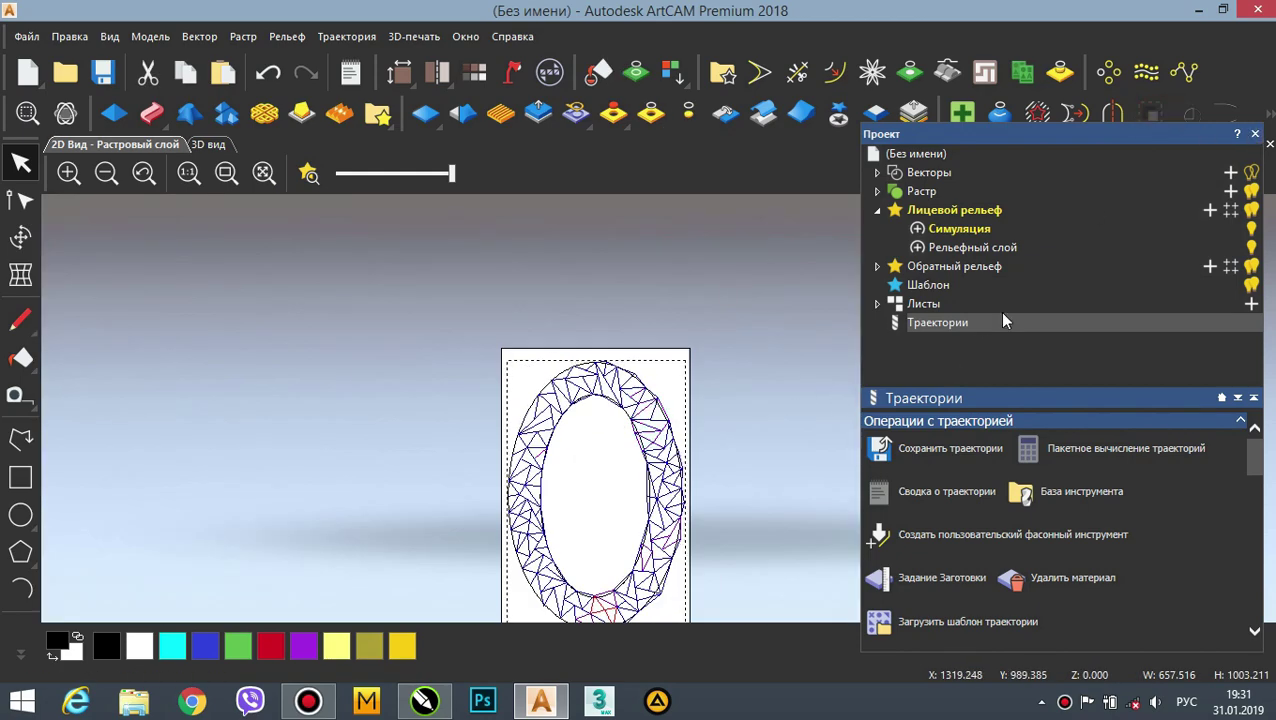
- Calculate a 6 mm deep profile toolpath named 3423423 for the facet mesh vectors
{"action": "left_click", "coordinate": [346, 36]}
{"action": "mouse_move", "coordinate": [499, 131]}
{"action": "left_click", "coordinate": [650, 131]}
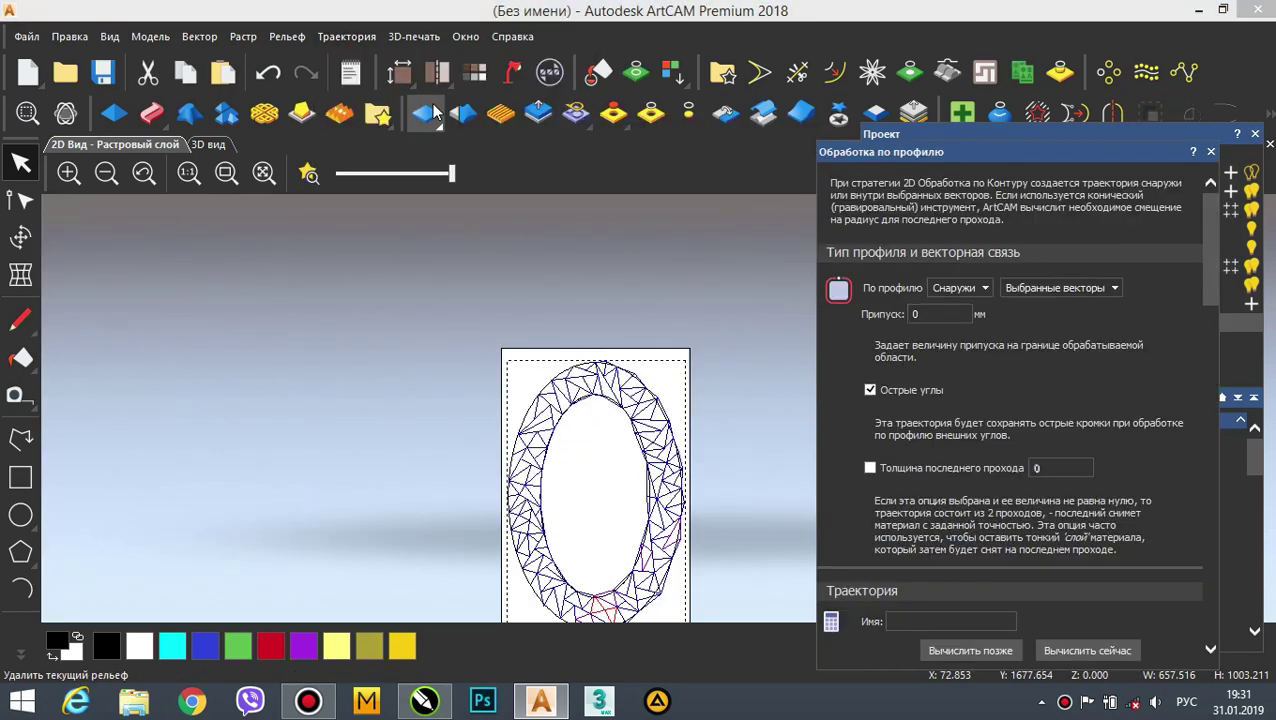
{"action": "double_click", "coordinate": [1040, 439]}
{"action": "type", "text": "6"}
{"action": "left_click", "coordinate": [1030, 318]}
{"action": "left_click", "coordinate": [846, 516]}
{"action": "left_click_drag", "start_coordinate": [1211, 407], "coordinate": [1211, 593]}
{"action": "left_click", "coordinate": [945, 621]}
{"action": "type", "text": "3423423"}
{"action": "left_click", "coordinate": [1087, 650]}
{"action": "scroll", "coordinate": [715, 405], "scroll_direction": "up", "scroll_amount": 5}
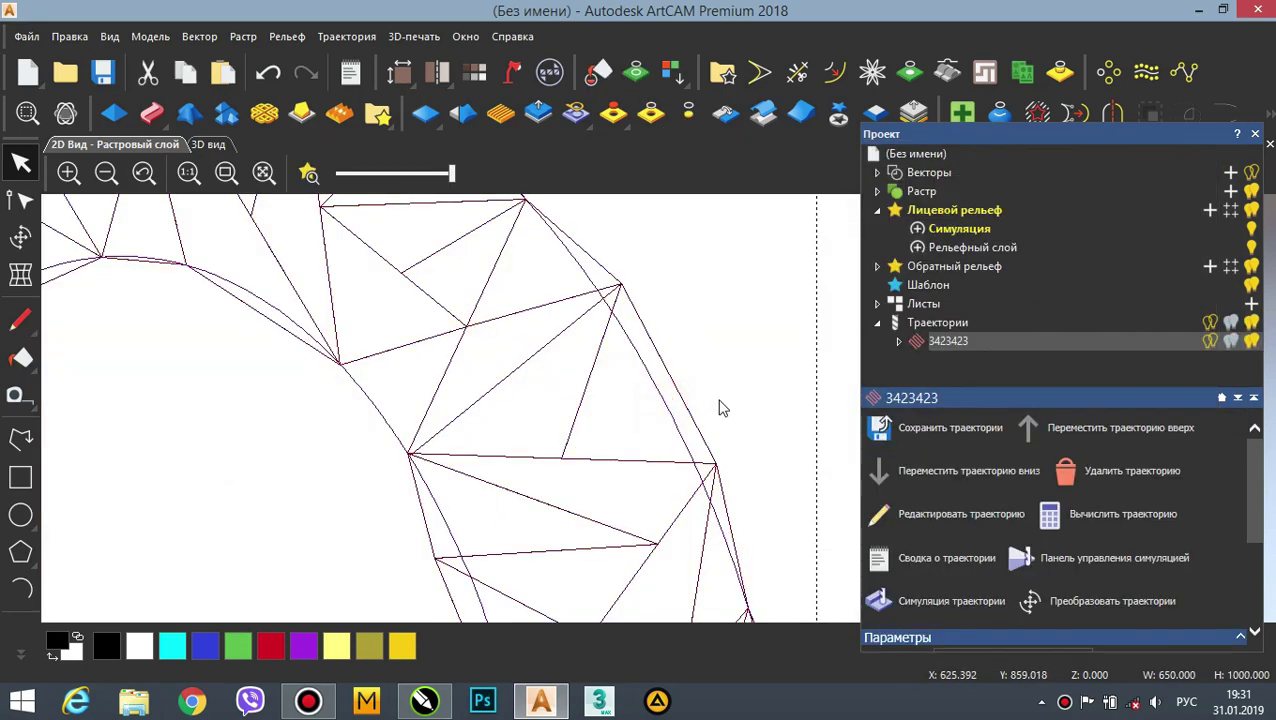
- Calculate a second 6 mm deep profile toolpath named 234234 for the selected vectors
{"action": "left_click", "coordinate": [346, 36]}
{"action": "mouse_move", "coordinate": [401, 129]}
{"action": "left_click", "coordinate": [655, 134]}
{"action": "double_click", "coordinate": [1043, 440]}
{"action": "type", "text": "6"}
{"action": "left_click_drag", "start_coordinate": [1211, 292], "coordinate": [1211, 595]}
{"action": "left_click", "coordinate": [1030, 318]}
{"action": "left_click", "coordinate": [846, 516]}
{"action": "type", "text": "234234"}
{"action": "left_click", "coordinate": [1087, 650]}
- Simulate toolpath 3423423 in 3D and show the vectors over the result to check the facets for white gaps
{"action": "left_click", "coordinate": [917, 601]}
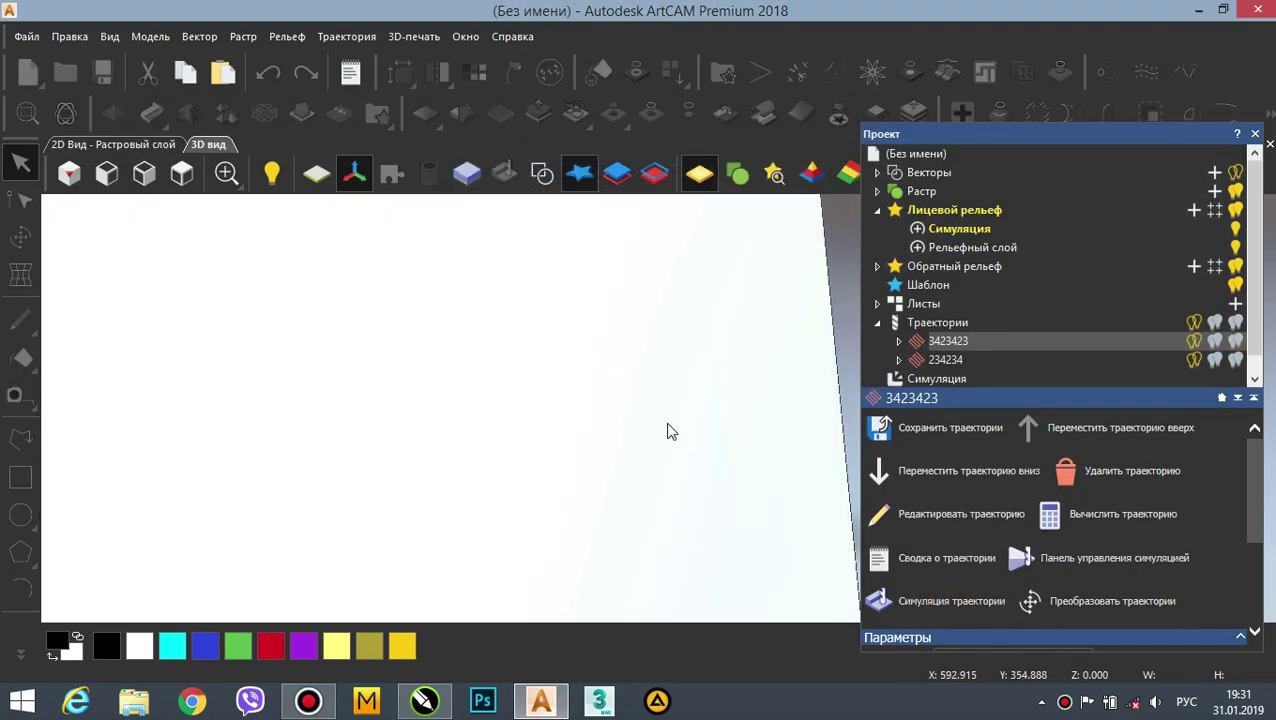
{"action": "left_click_drag", "start_coordinate": [640, 298], "coordinate": [714, 436]}
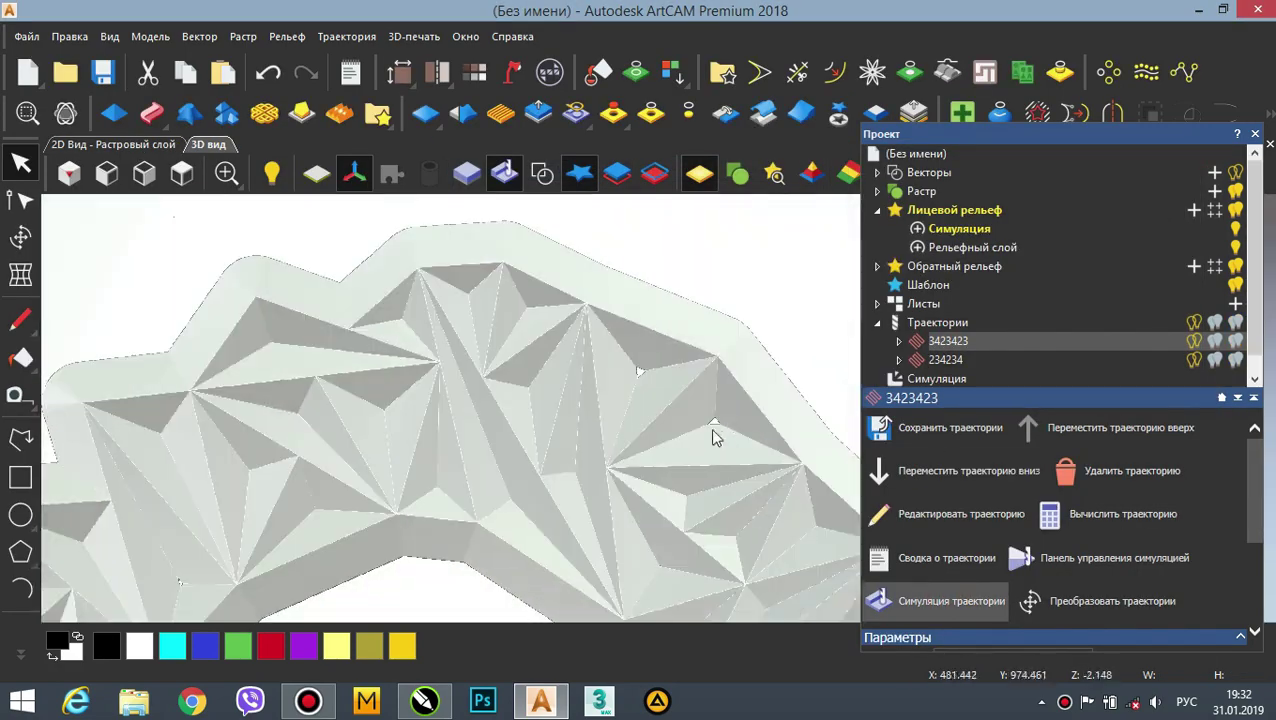
{"action": "scroll", "coordinate": [749, 453], "scroll_direction": "down", "scroll_amount": 4}
{"action": "scroll", "coordinate": [669, 407], "scroll_direction": "up", "scroll_amount": 4}
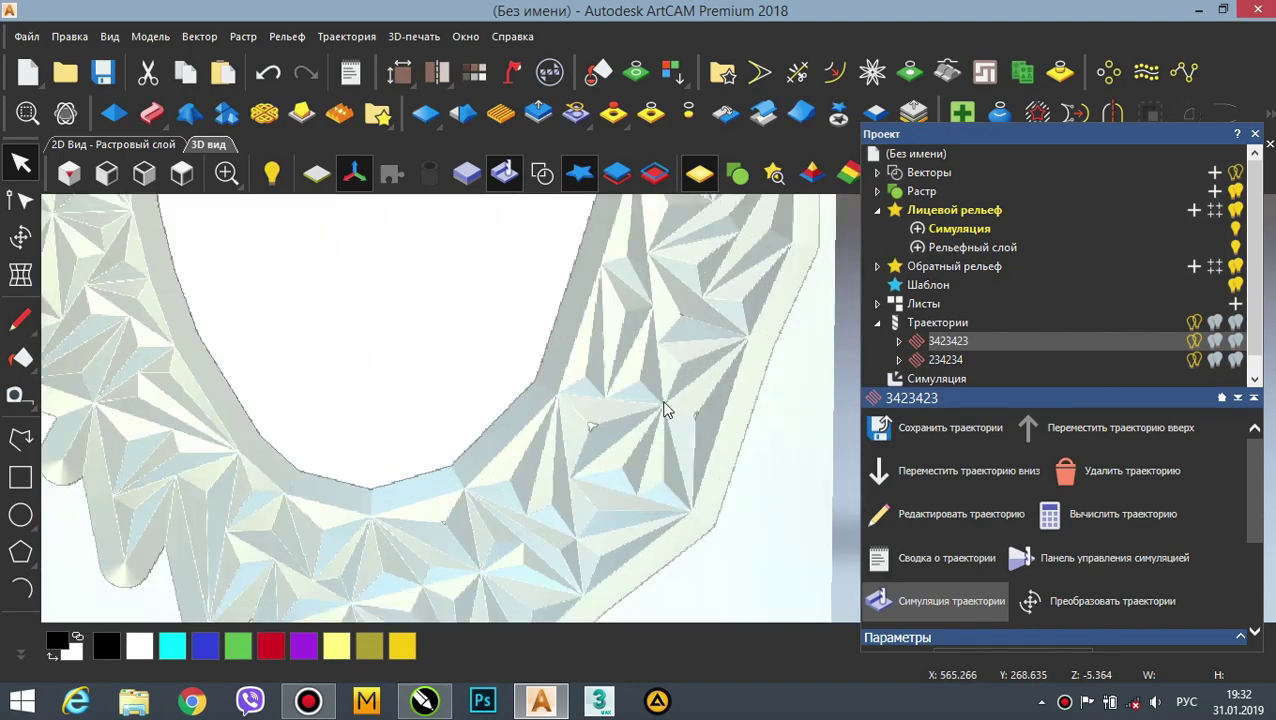
{"action": "scroll", "coordinate": [669, 407], "scroll_direction": "down", "scroll_amount": 4}
{"action": "scroll", "coordinate": [669, 281], "scroll_direction": "up", "scroll_amount": 4}
{"action": "left_click", "coordinate": [542, 173]}
{"action": "scroll", "coordinate": [749, 348], "scroll_direction": "up", "scroll_amount": 4}
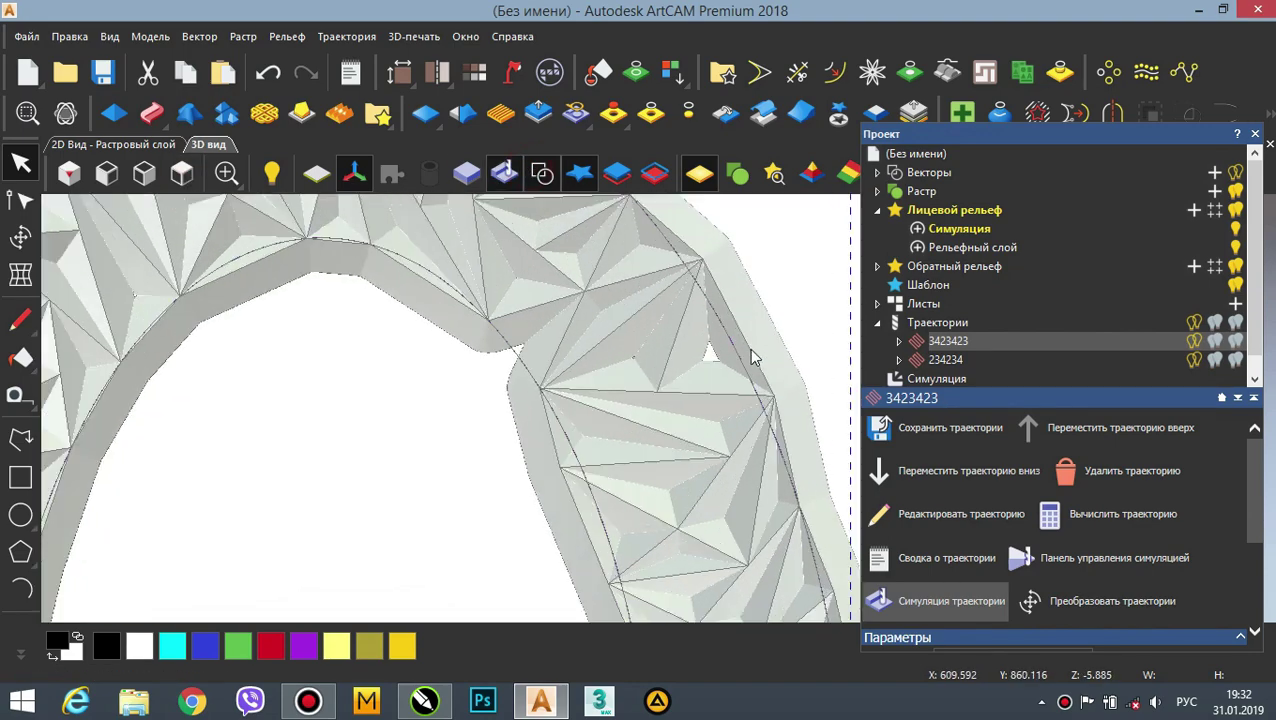
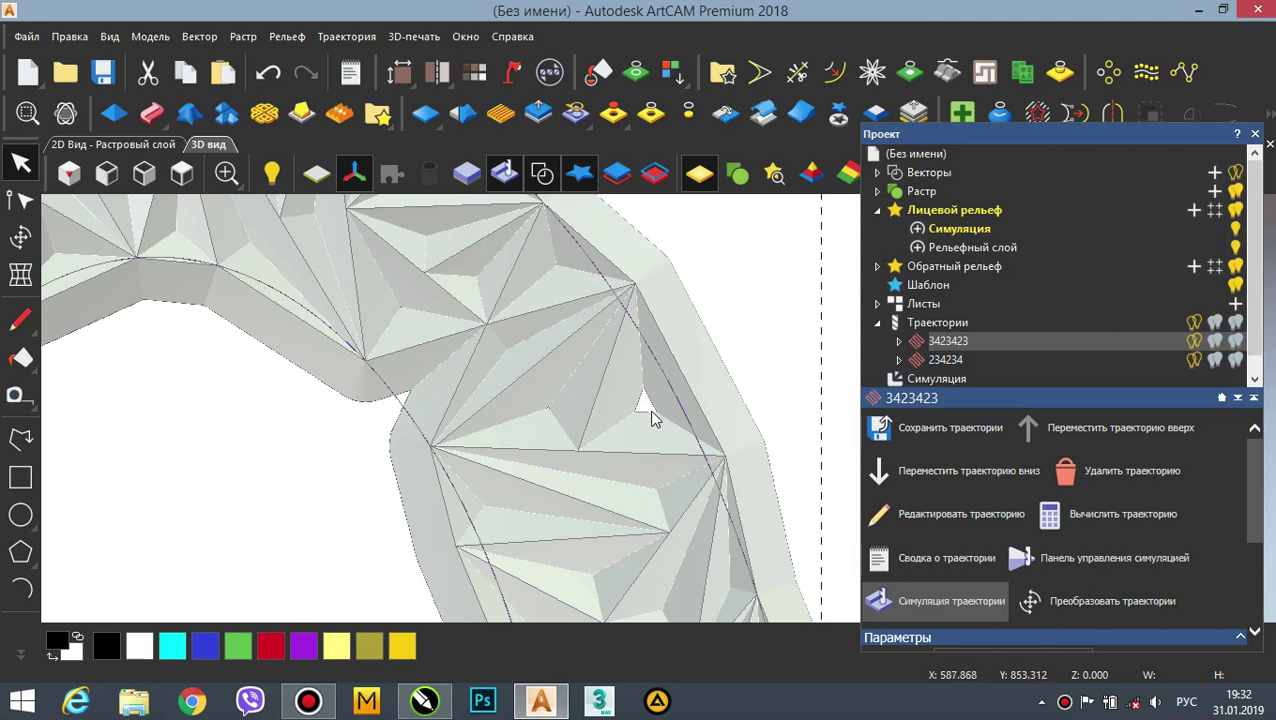
- Draw a straight polyline about 50 mm wide and 40 mm high from the facet's lower-edge node past the white gap to the outer edge
{"action": "left_click", "coordinate": [21, 438]}
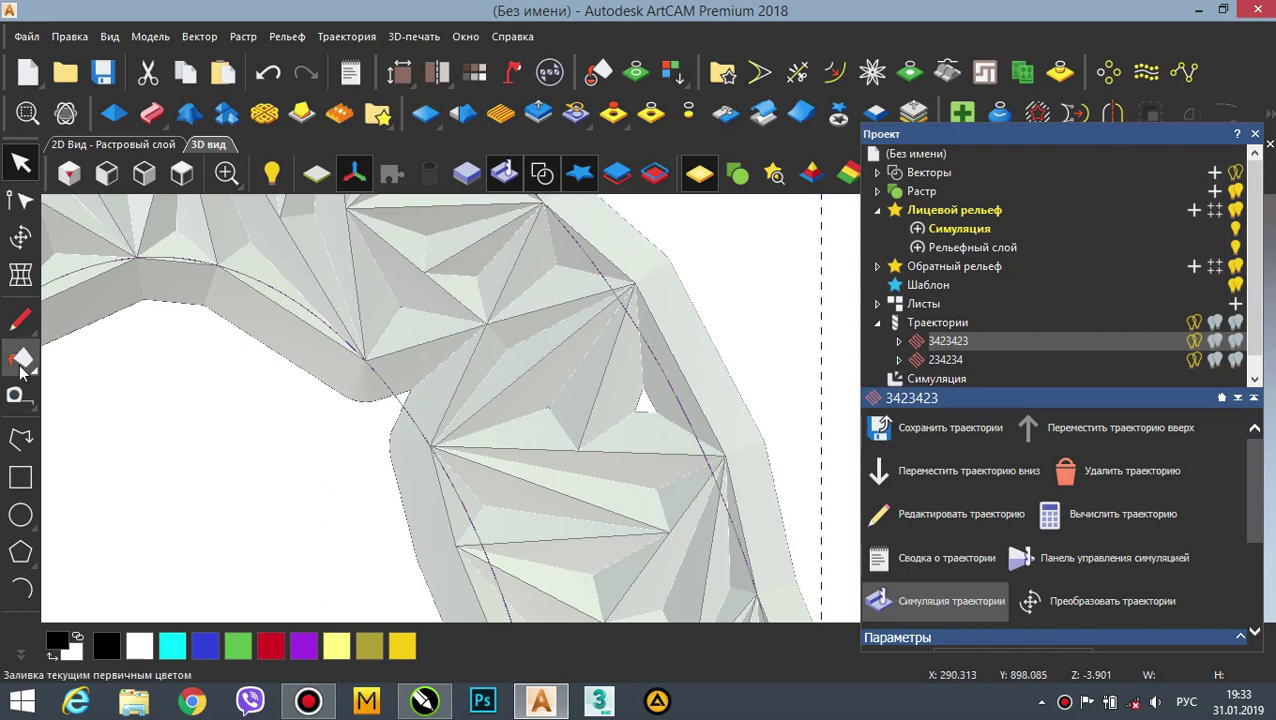
{"action": "key", "text": "Escape"}
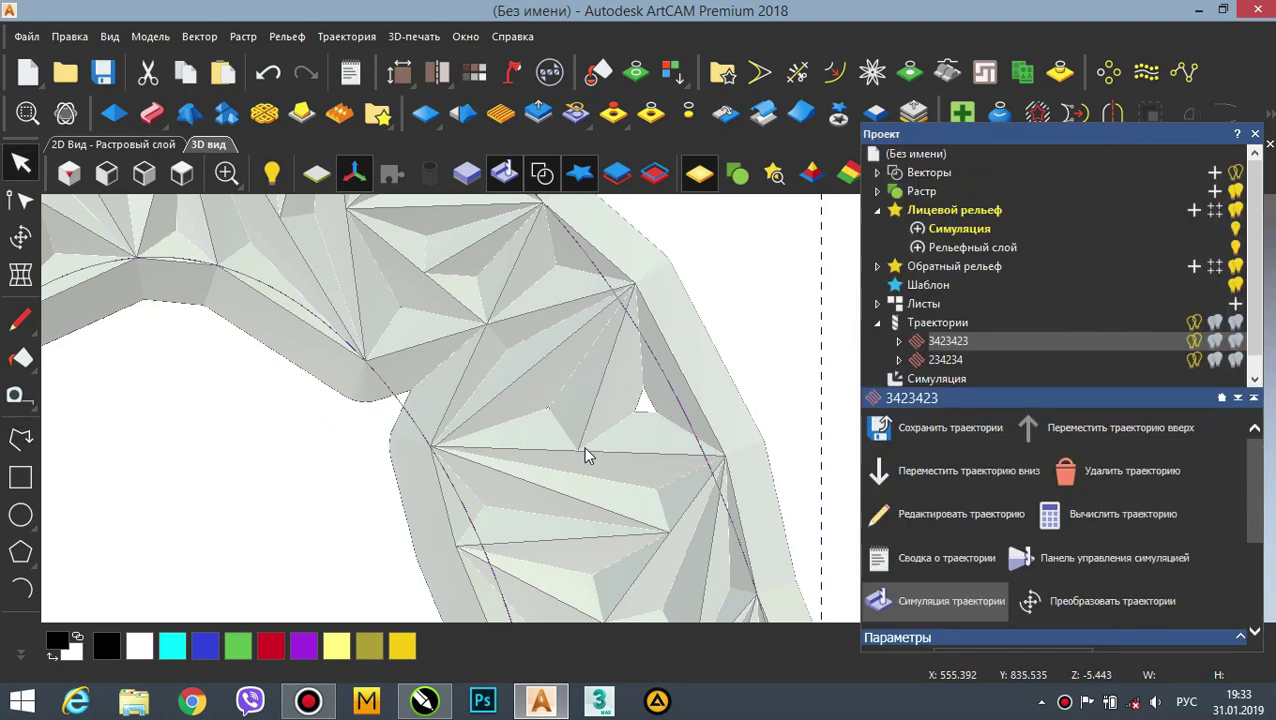
{"action": "key", "text": "p"}
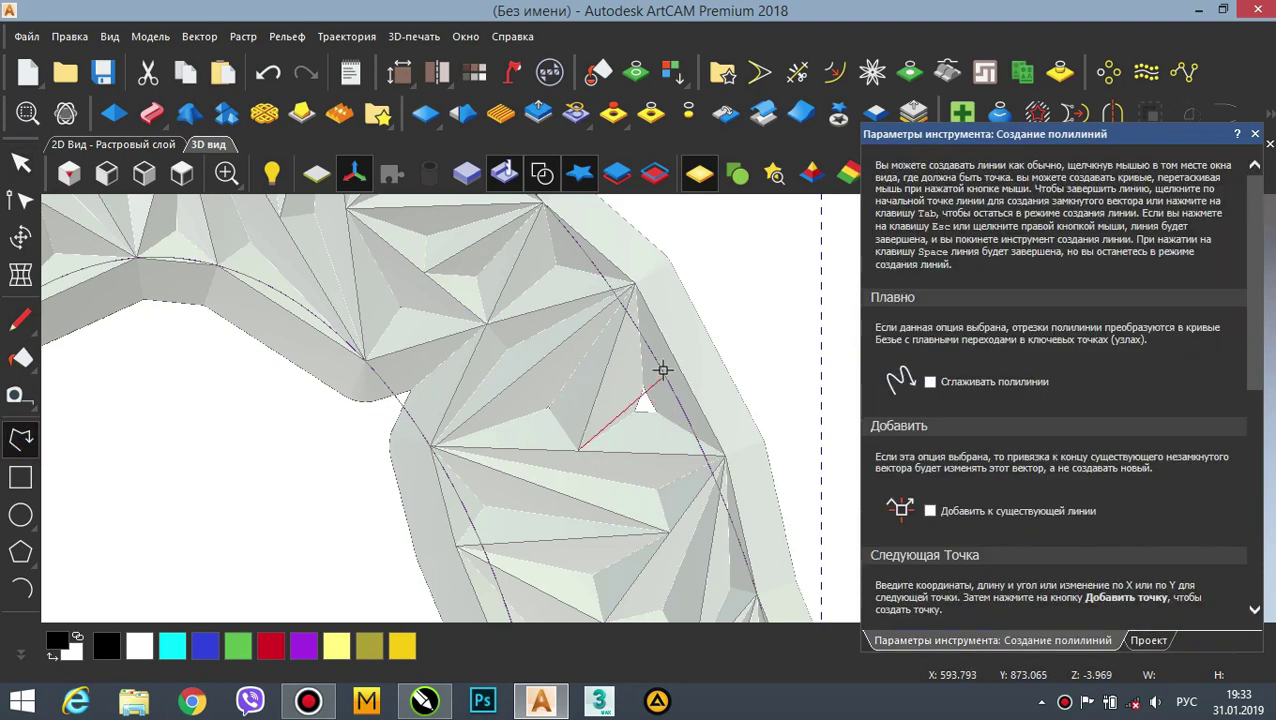
{"action": "left_click", "coordinate": [678, 370]}
{"action": "scroll", "coordinate": [678, 378], "scroll_direction": "down", "scroll_amount": 3}
{"action": "key", "text": "Escape"}
- Examine the simulated relief along the oval's upper outer edge for gaps and notches between the facets
{"action": "scroll", "coordinate": [558, 260], "scroll_direction": "up", "scroll_amount": 4}
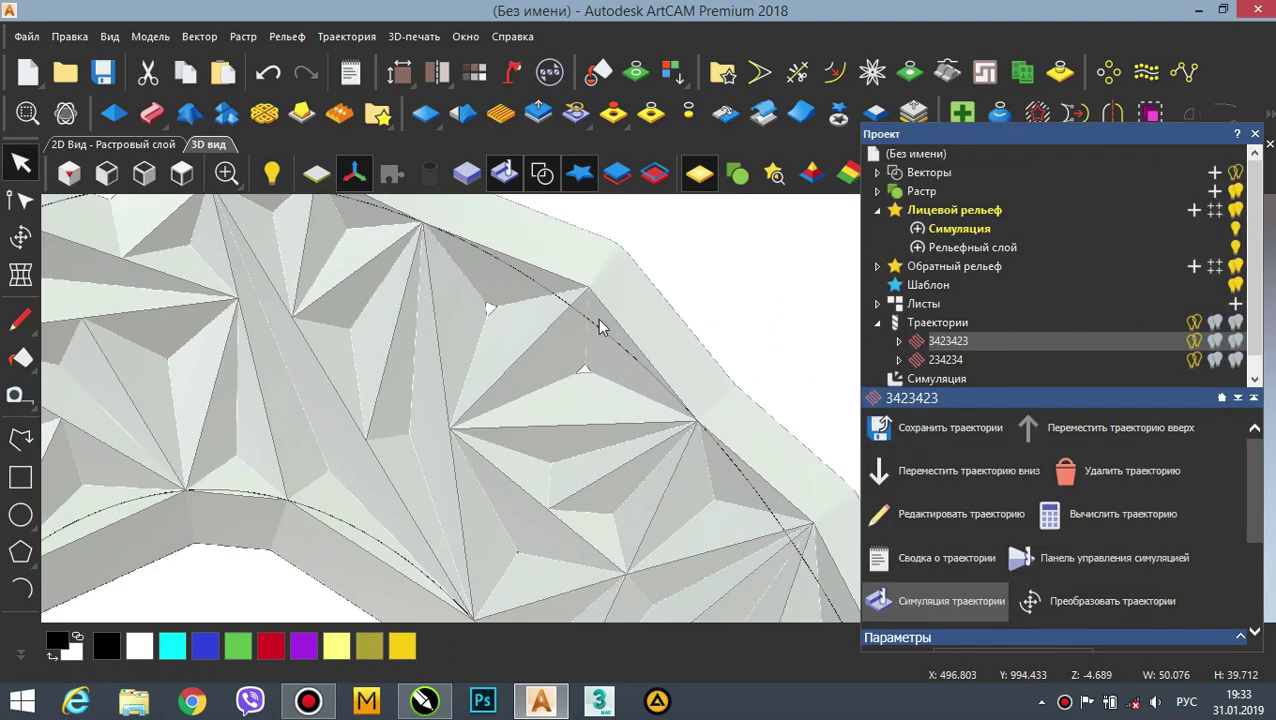
{"action": "left_click", "coordinate": [938, 380]}
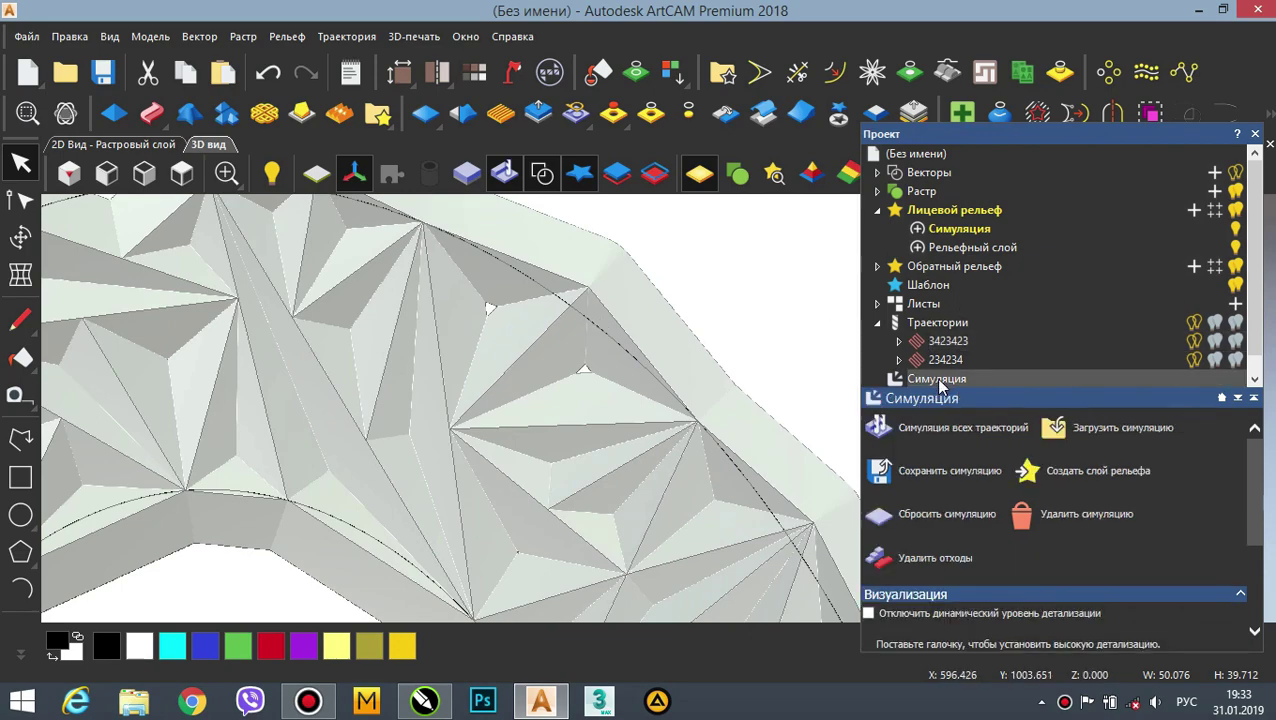
{"action": "scroll", "coordinate": [438, 392], "scroll_direction": "down", "scroll_amount": 4}
{"action": "scroll", "coordinate": [434, 318], "scroll_direction": "up", "scroll_amount": 4}
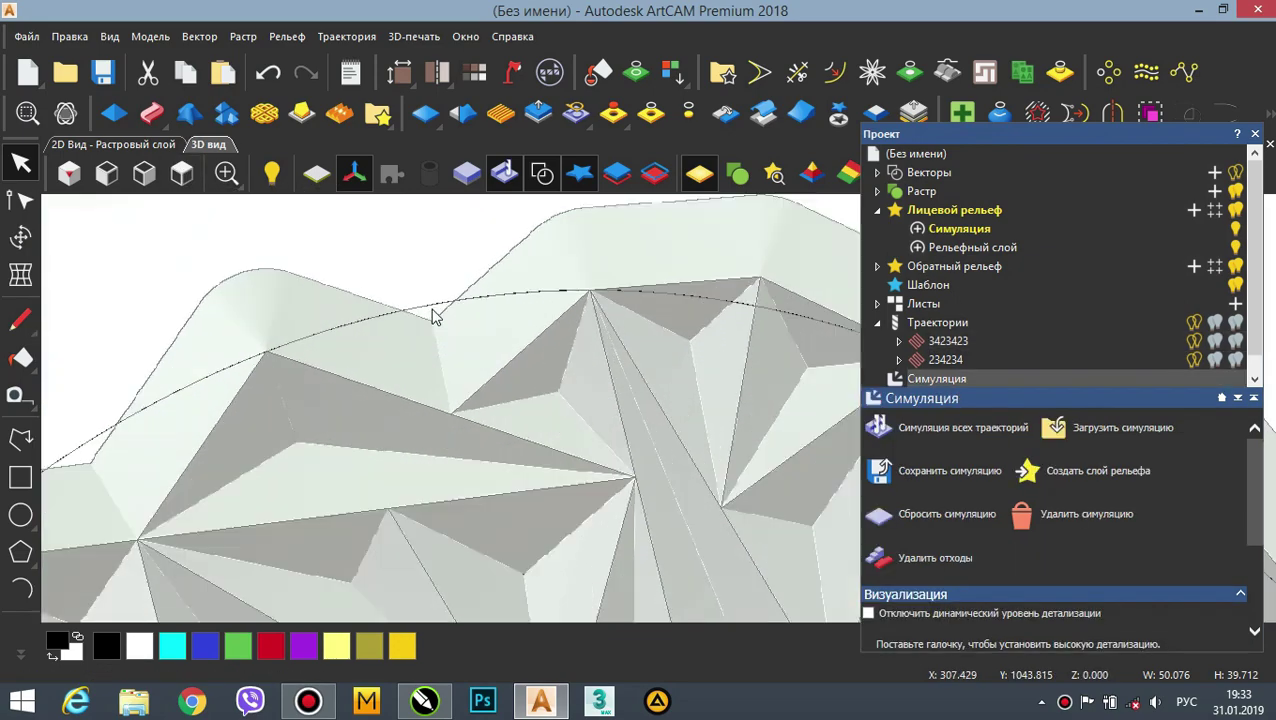
{"action": "scroll", "coordinate": [436, 318], "scroll_direction": "down", "scroll_amount": 4}
{"action": "scroll", "coordinate": [555, 384], "scroll_direction": "up", "scroll_amount": 3}
{"action": "scroll", "coordinate": [630, 260], "scroll_direction": "down", "scroll_amount": 4}
{"action": "scroll", "coordinate": [628, 258], "scroll_direction": "up", "scroll_amount": 5}
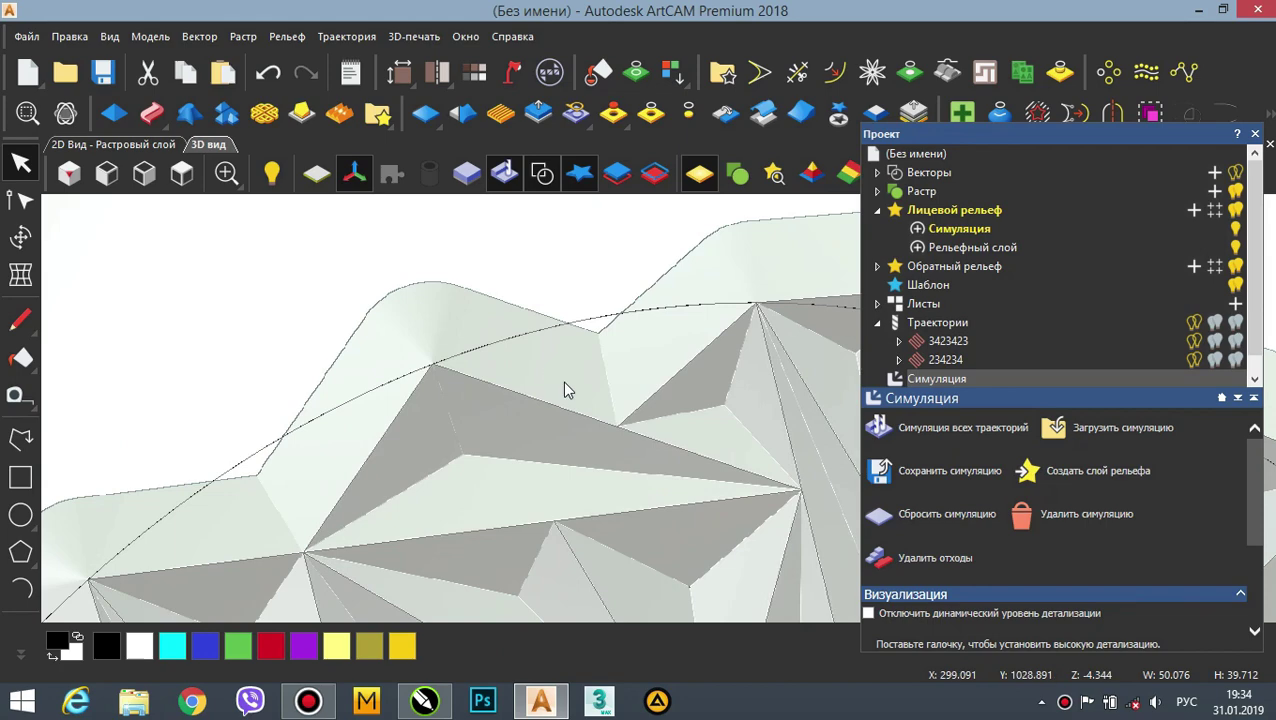
{"action": "scroll", "coordinate": [477, 449], "scroll_direction": "down", "scroll_amount": 2}
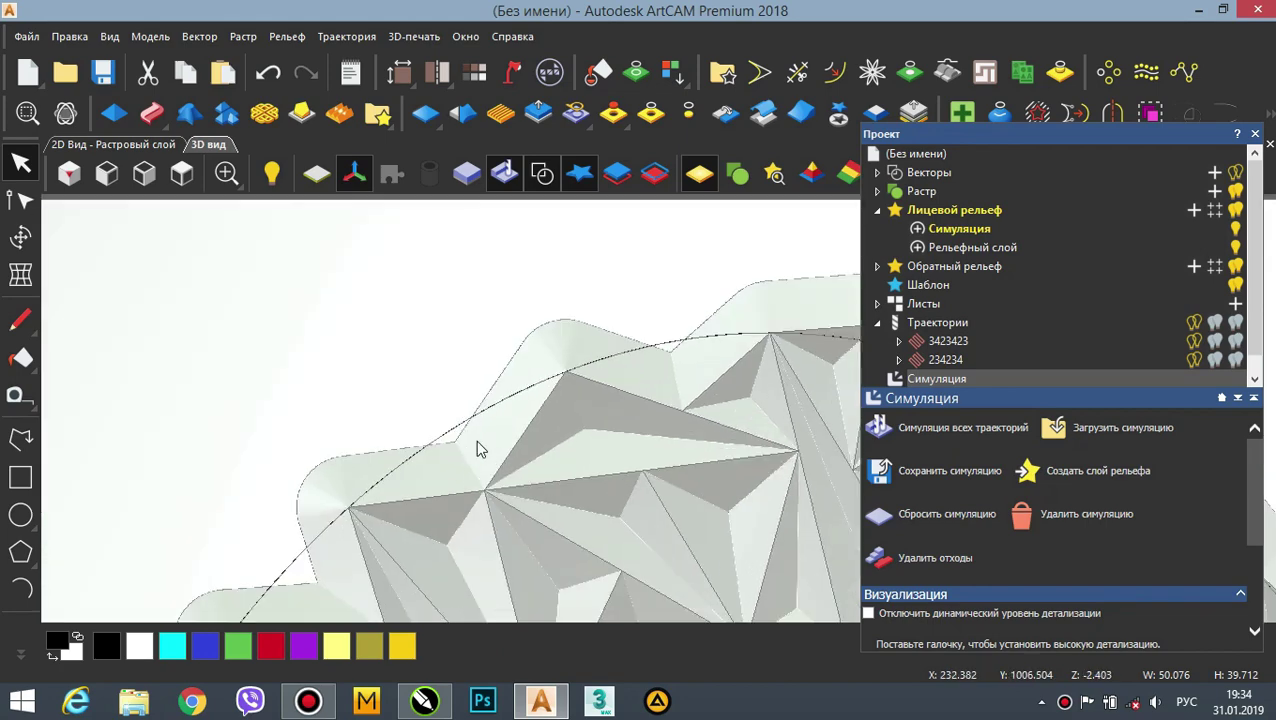
{"action": "left_click", "coordinate": [21, 438]}
{"action": "left_click", "coordinate": [350, 505]}
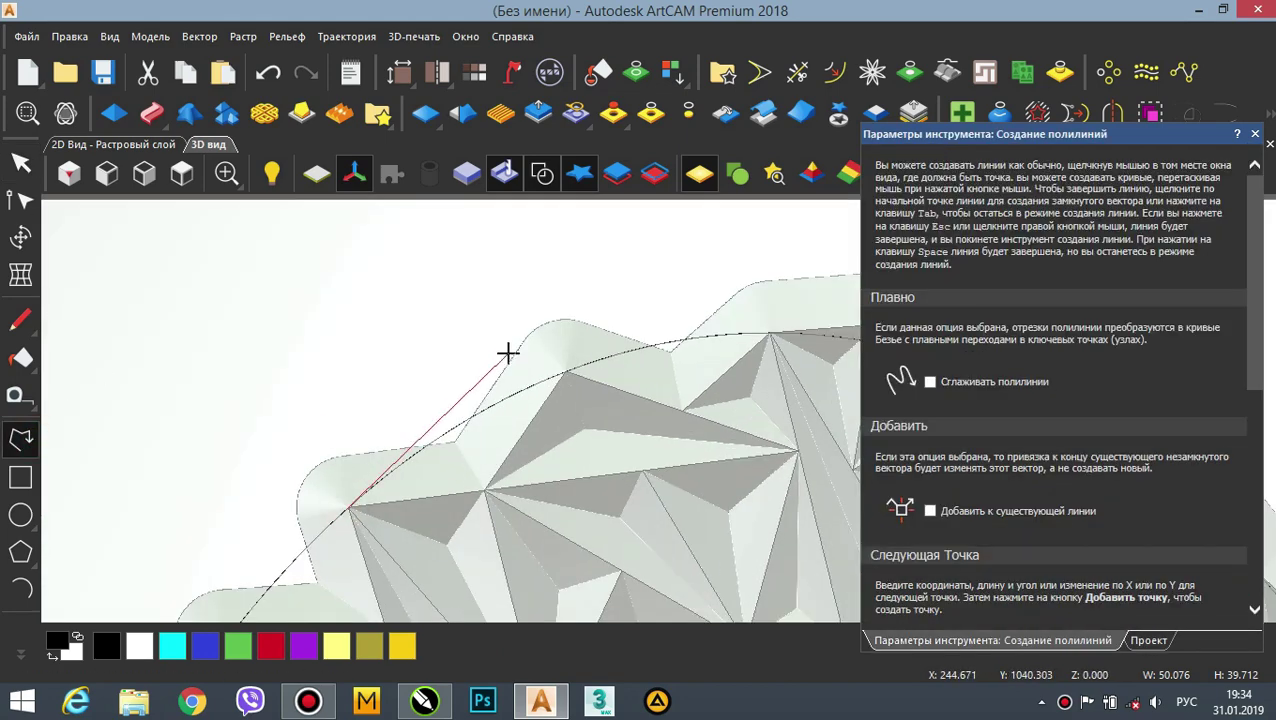
{"action": "right_click", "coordinate": [390, 513]}
- Draw a two-segment polyline about 54 mm wide and 38 mm high closing the upper-left outer notch between two mesh corners
{"action": "left_click", "coordinate": [21, 438]}
{"action": "left_click", "coordinate": [483, 490]}
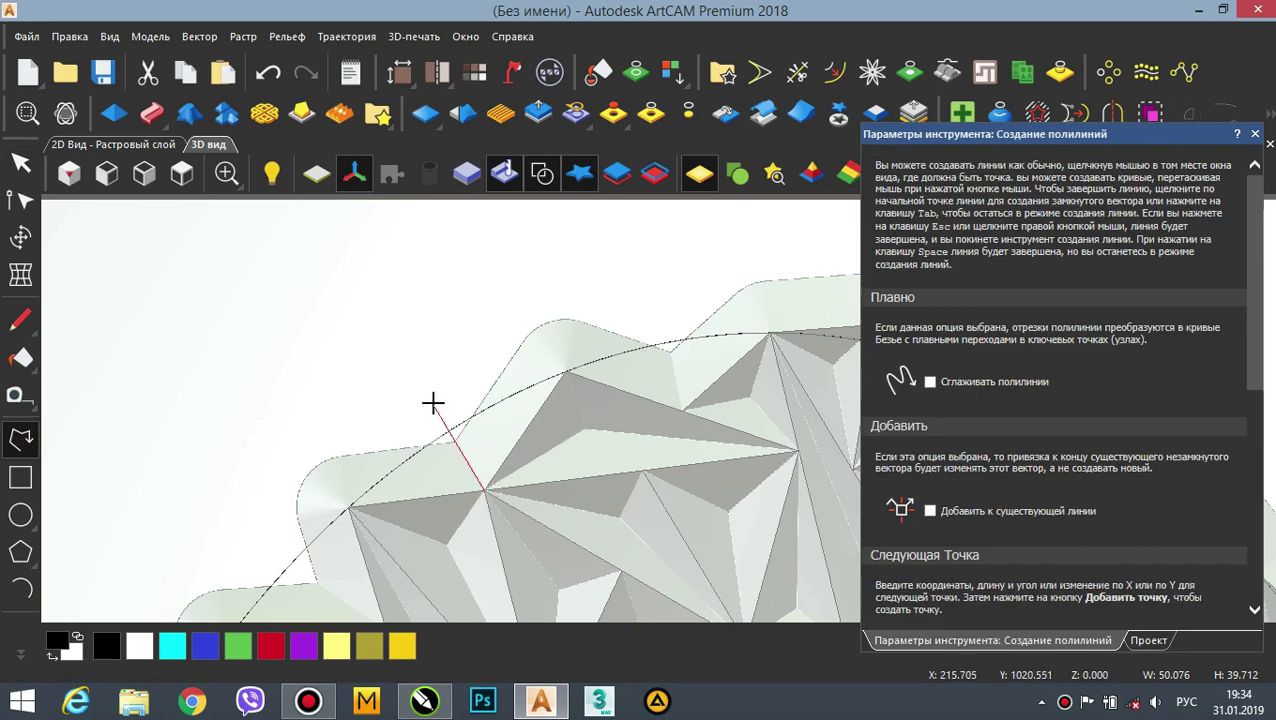
{"action": "left_click", "coordinate": [348, 508]}
{"action": "right_click", "coordinate": [348, 508]}
- Draw a straight polyline about 121 mm wide and 42 mm high from the new notch apex along the neighbouring outer corner
{"action": "left_click", "coordinate": [21, 438]}
{"action": "left_click", "coordinate": [485, 393]}
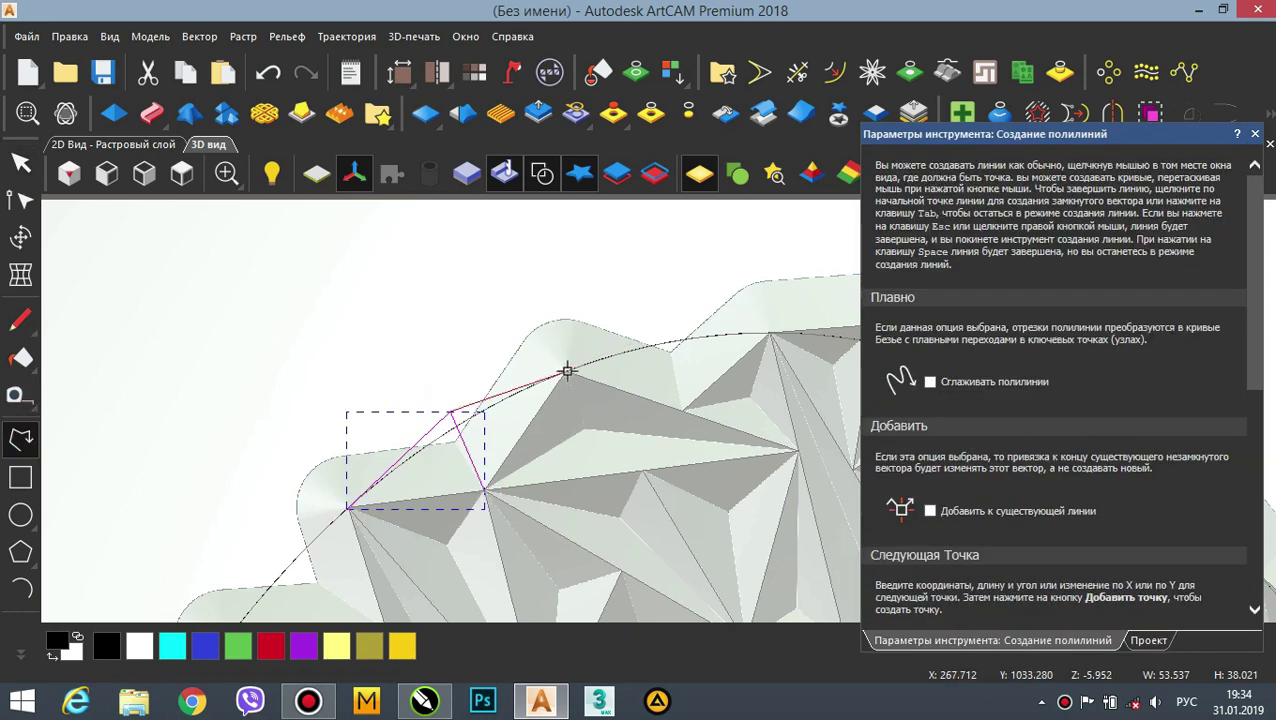
{"action": "right_click", "coordinate": [767, 332]}
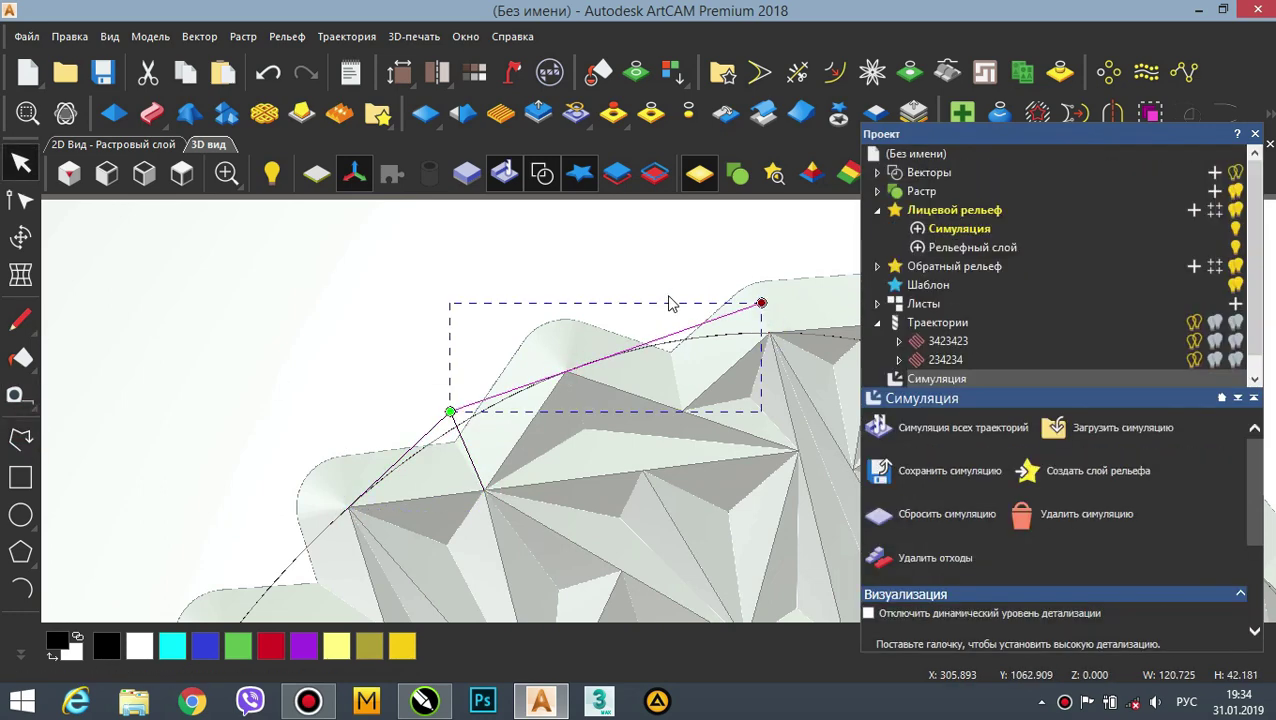
- Examine the notches on the oval's left outer side and the gapped facets in the lower-right part of the mesh
{"action": "left_click_drag", "start_coordinate": [595, 418], "coordinate": [571, 495]}
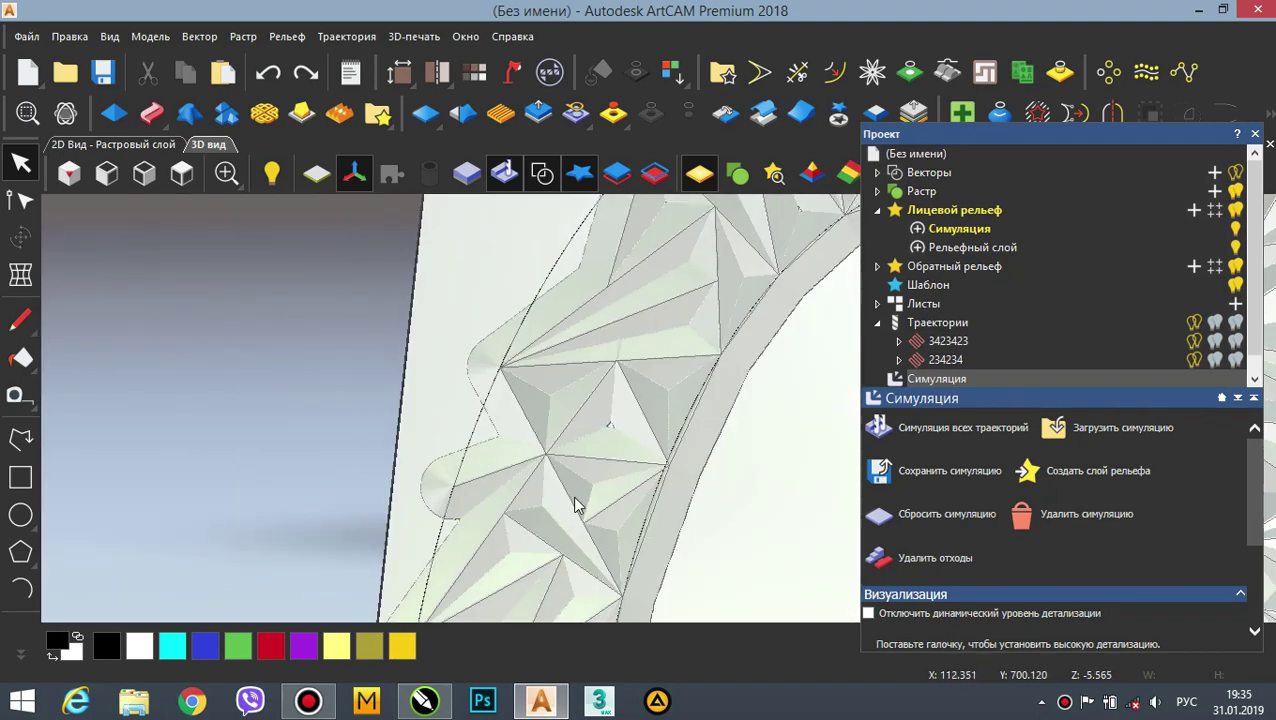
{"action": "key", "text": "F3"}
{"action": "scroll", "coordinate": [573, 387], "scroll_direction": "up", "scroll_amount": 5}
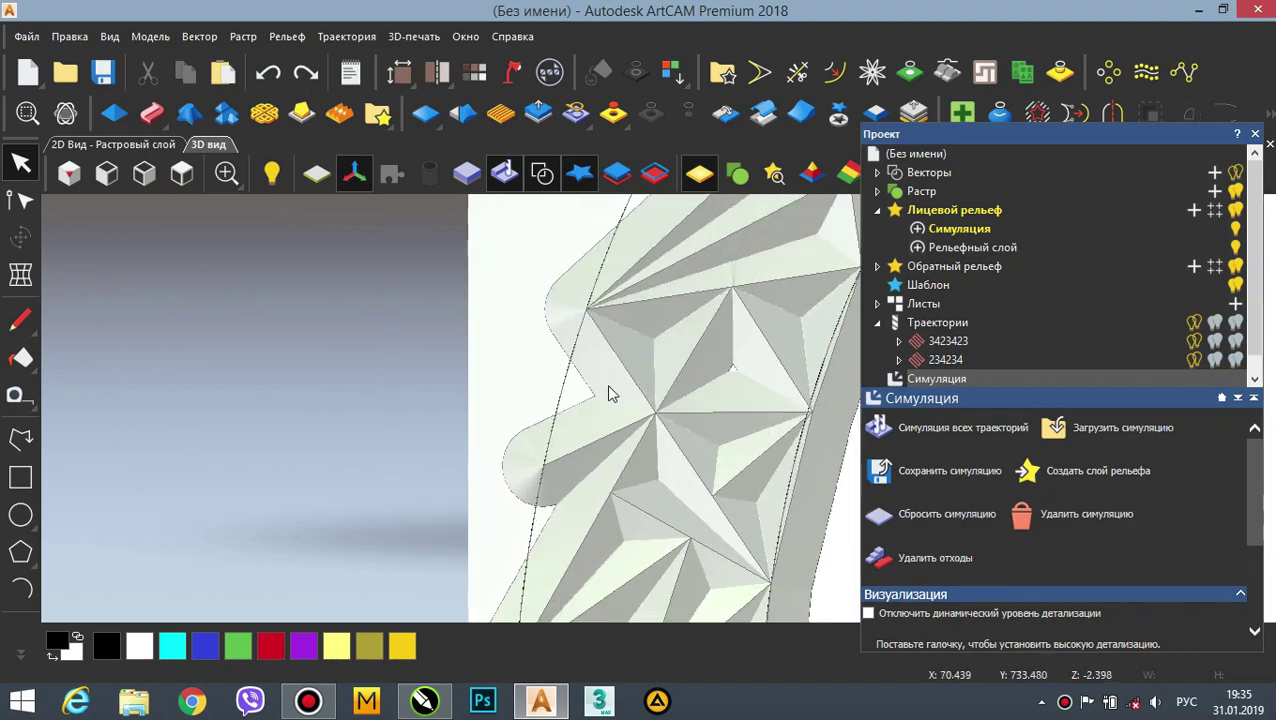
{"action": "left_click", "coordinate": [20, 438]}
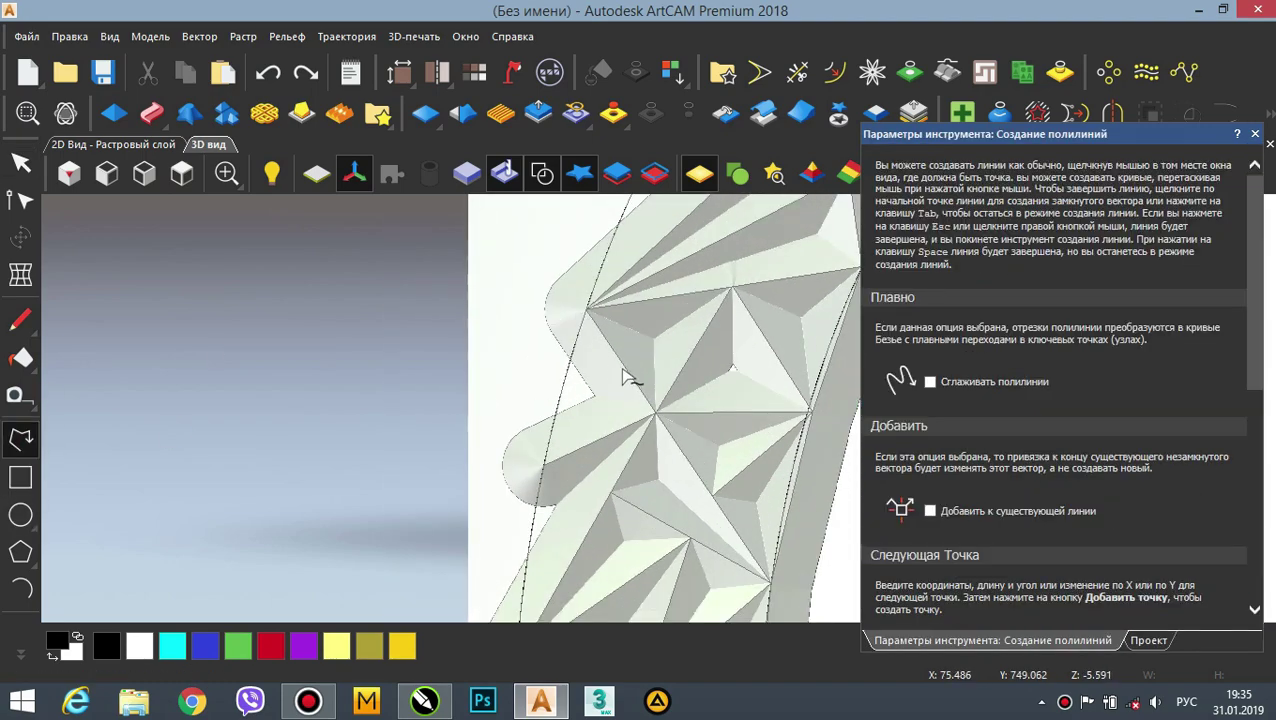
{"action": "scroll", "coordinate": [625, 378], "scroll_direction": "down", "scroll_amount": 5}
{"action": "scroll", "coordinate": [632, 501], "scroll_direction": "up", "scroll_amount": 8}
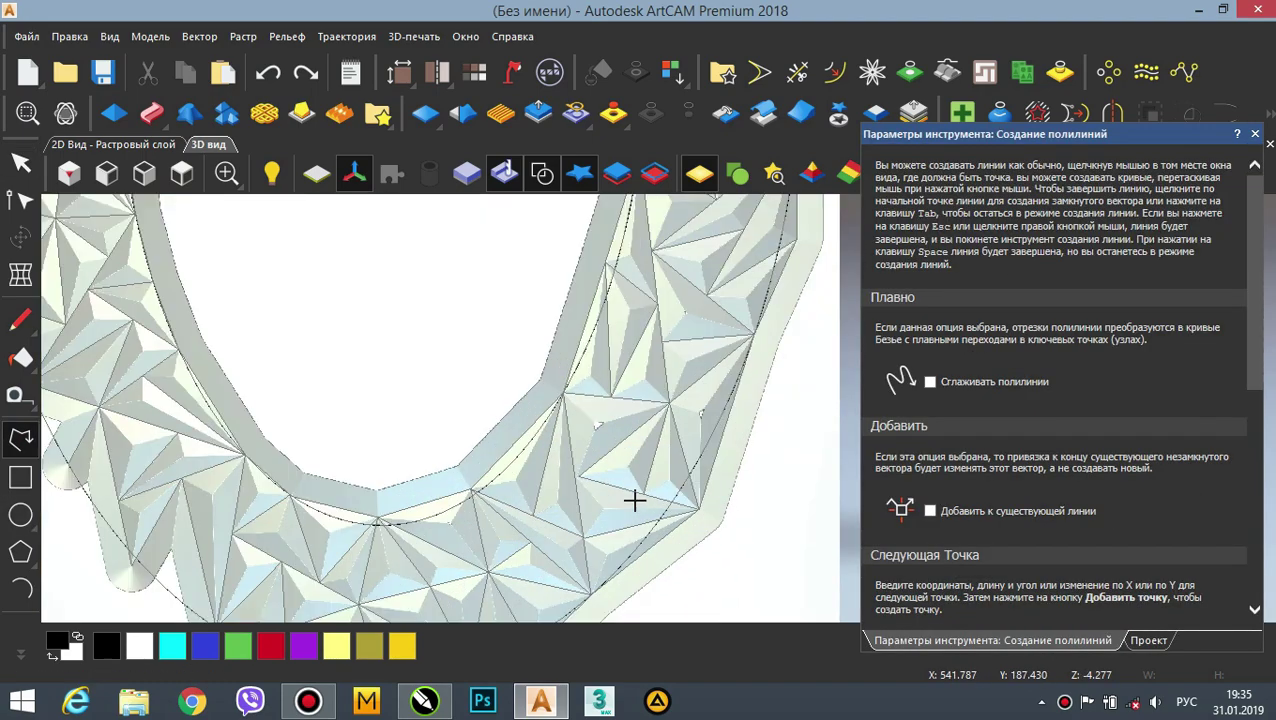
{"action": "key", "text": "n"}
{"action": "scroll", "coordinate": [650, 395], "scroll_direction": "up", "scroll_amount": 2}
{"action": "scroll", "coordinate": [715, 387], "scroll_direction": "up", "scroll_amount": 2}
{"action": "left_click", "coordinate": [716, 387]}
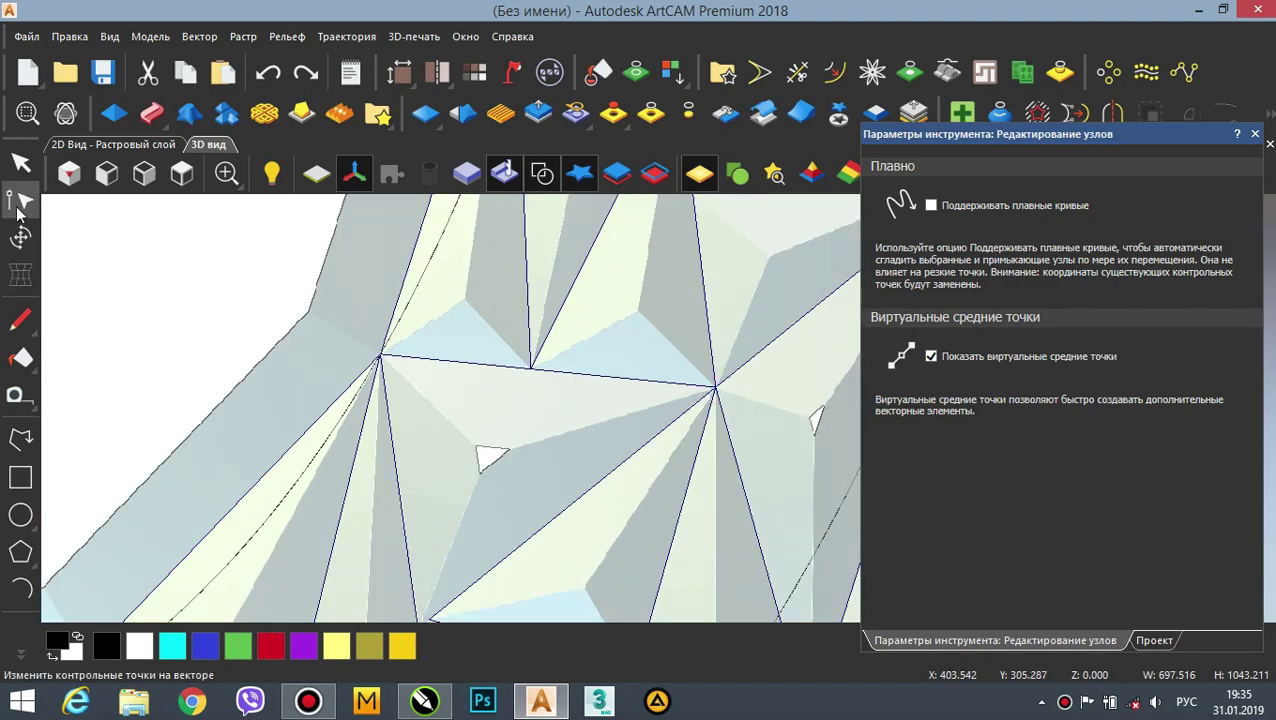
- Edit the lower-right mesh nodes in 2D, moving the shared node between the two gapped facets down and inward
{"action": "left_click", "coordinate": [24, 204]}
{"action": "left_click", "coordinate": [143, 144]}
{"action": "left_click", "coordinate": [308, 188]}
{"action": "left_click", "coordinate": [208, 145]}
{"action": "scroll", "coordinate": [600, 440], "scroll_direction": "up", "scroll_amount": 3}
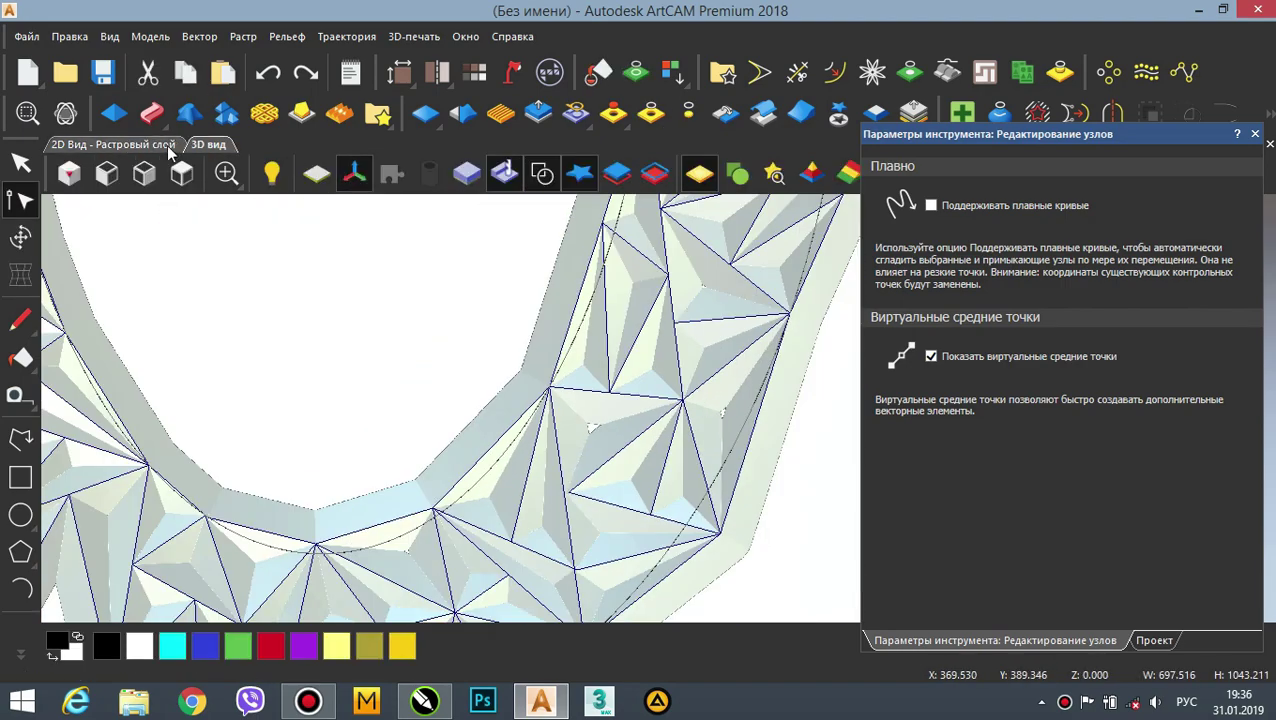
{"action": "left_click", "coordinate": [152, 146]}
{"action": "scroll", "coordinate": [620, 440], "scroll_direction": "up", "scroll_amount": 3}
{"action": "scroll", "coordinate": [619, 424], "scroll_direction": "up", "scroll_amount": 2}
{"action": "left_click", "coordinate": [600, 415]}
{"action": "left_click", "coordinate": [628, 432]}
{"action": "key", "text": "n"}
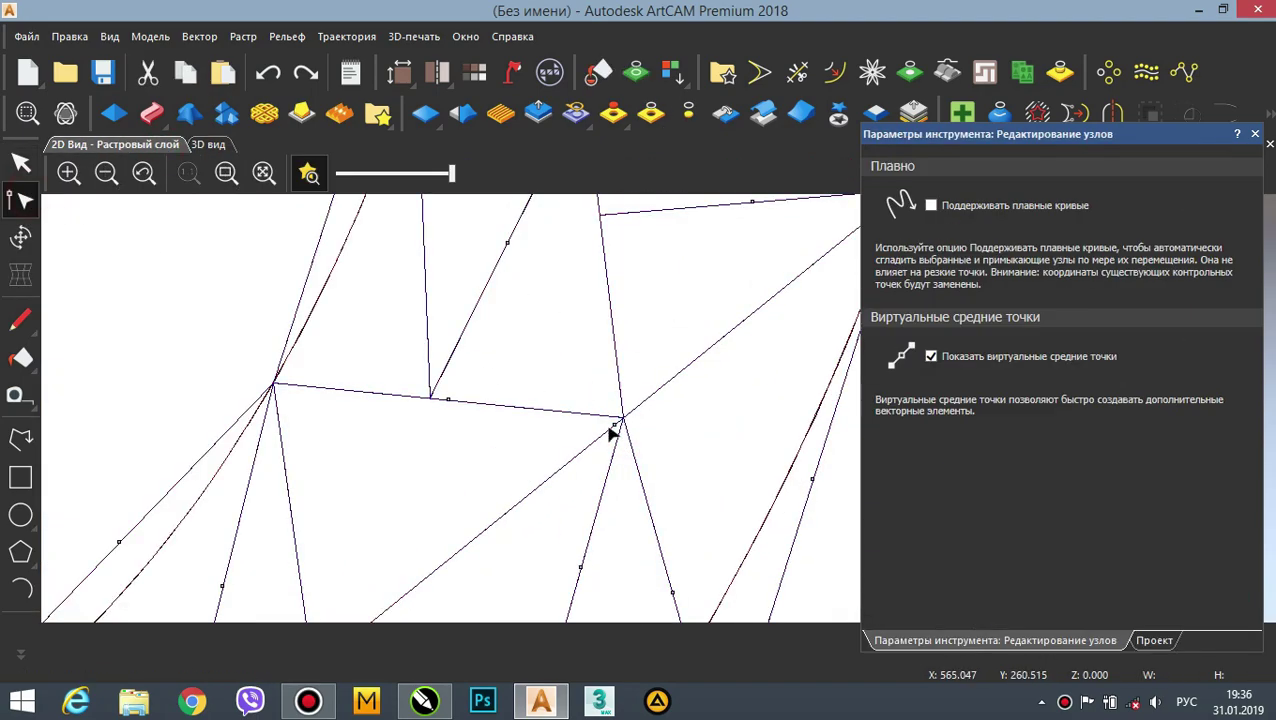
{"action": "left_click_drag", "start_coordinate": [622, 415], "coordinate": [598, 437]}
{"action": "scroll", "coordinate": [435, 415], "scroll_direction": "up", "scroll_amount": 3}
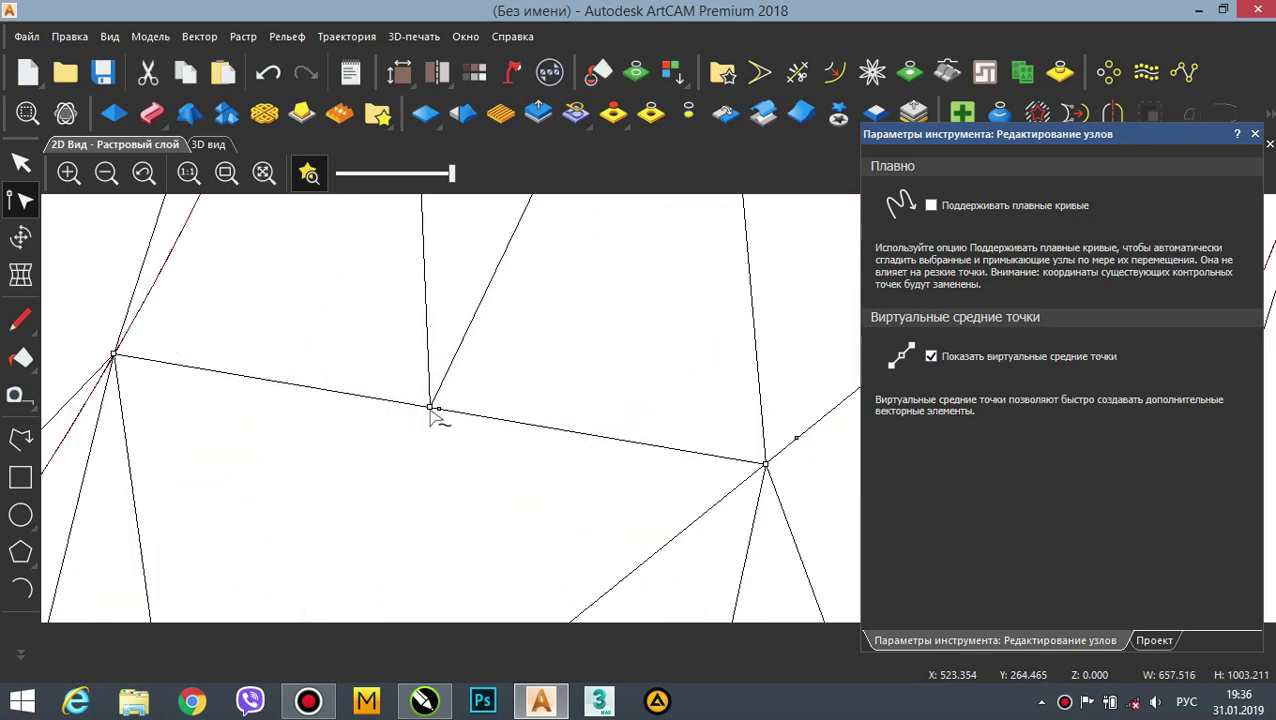
- Move the end node of the two upper edges so that it meets the shifted facet edge
{"action": "left_click_drag", "start_coordinate": [362, 370], "coordinate": [441, 436]}
{"action": "left_click_drag", "start_coordinate": [422, 404], "coordinate": [457, 403]}
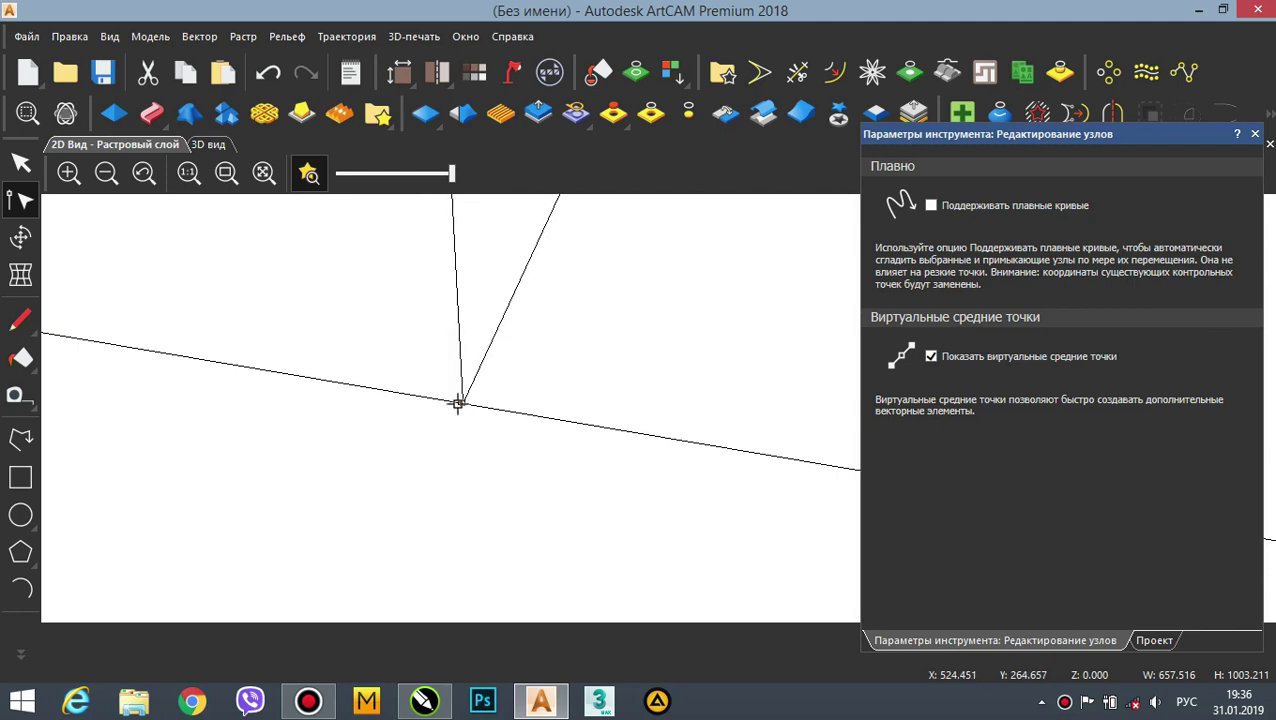
{"action": "scroll", "coordinate": [467, 404], "scroll_direction": "down", "scroll_amount": 5}
{"action": "scroll", "coordinate": [724, 383], "scroll_direction": "up", "scroll_amount": 2}
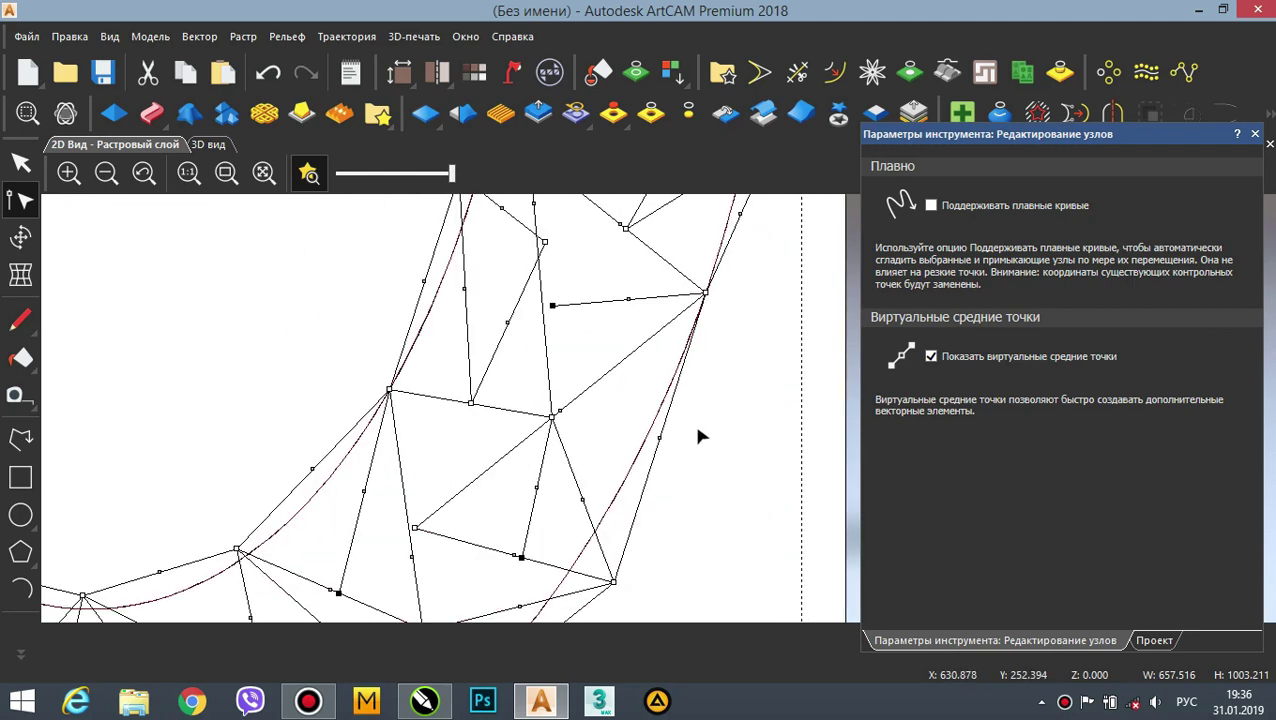
- Draw a nearly horizontal polyline about 52 mm wide and 3 mm high from the shifted shared node to the outer edge
{"action": "left_click", "coordinate": [21, 440]}
{"action": "key", "text": "Escape"}
{"action": "key", "text": "t"}
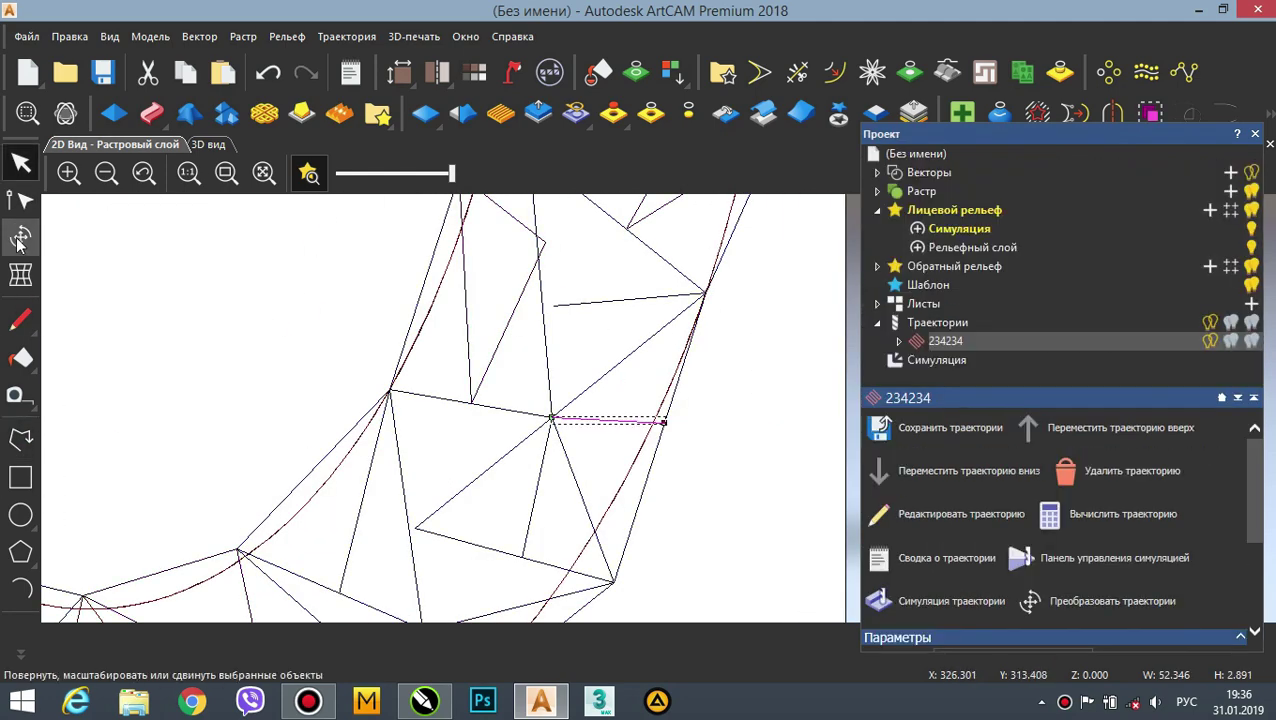
- Move the loose end of the short edge above the shared node onto the long, nearly vertical mesh edge
{"action": "key", "text": "n"}
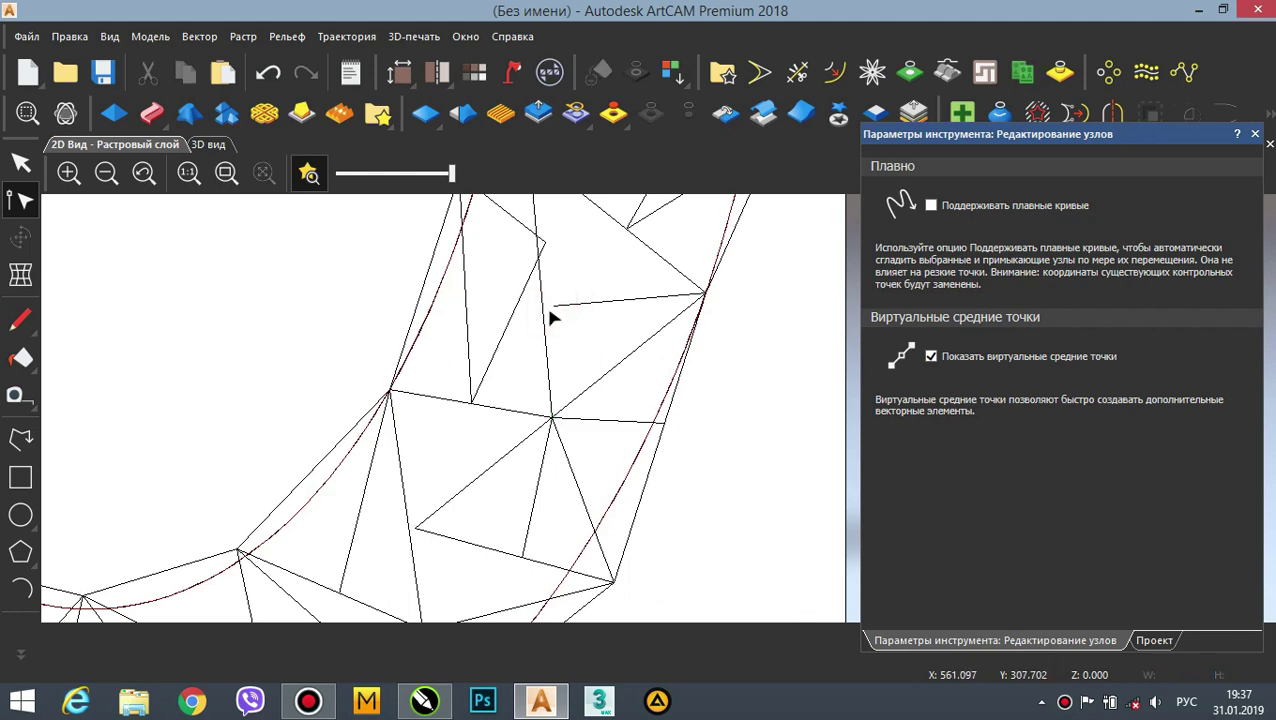
{"action": "scroll", "coordinate": [550, 318], "scroll_direction": "up", "scroll_amount": 2}
{"action": "left_click", "coordinate": [550, 310]}
{"action": "scroll", "coordinate": [533, 313], "scroll_direction": "down", "scroll_amount": 3}
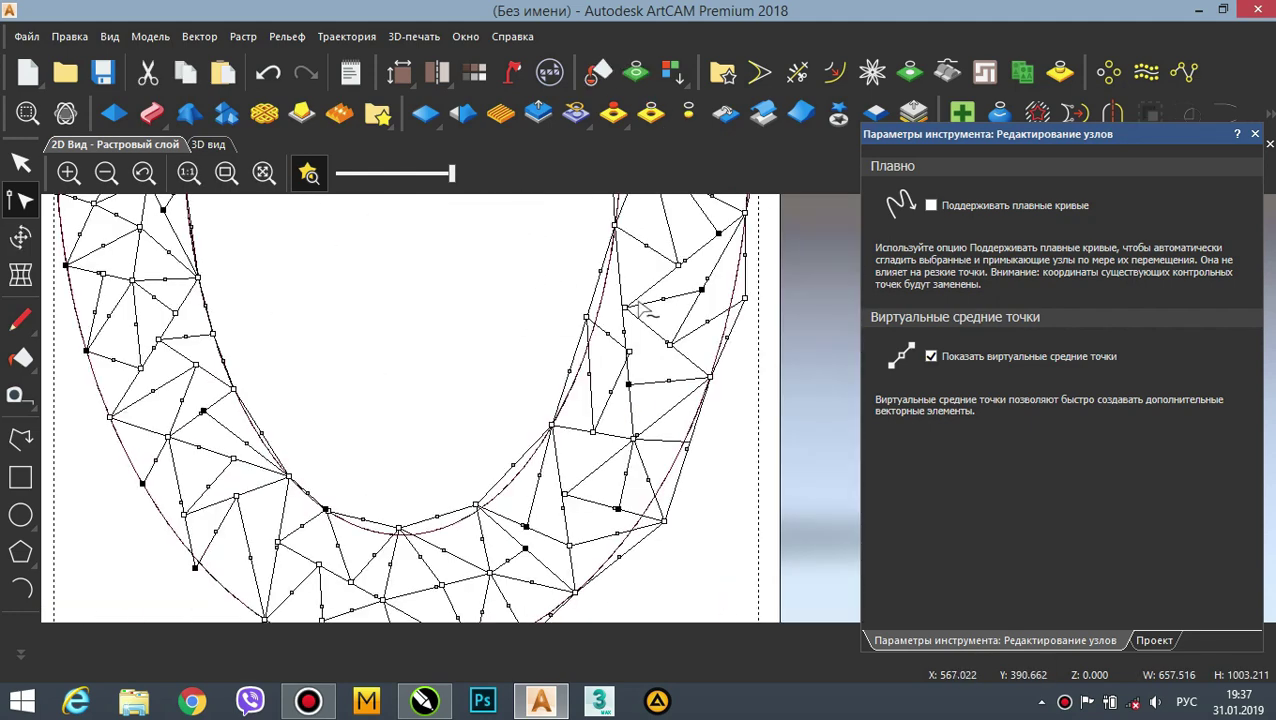
- Snap the next junction node farther up onto the same long mesh edge and check the mesh in 3D
{"action": "scroll", "coordinate": [640, 358], "scroll_direction": "up", "scroll_amount": 4}
{"action": "scroll", "coordinate": [635, 351], "scroll_direction": "down", "scroll_amount": 2}
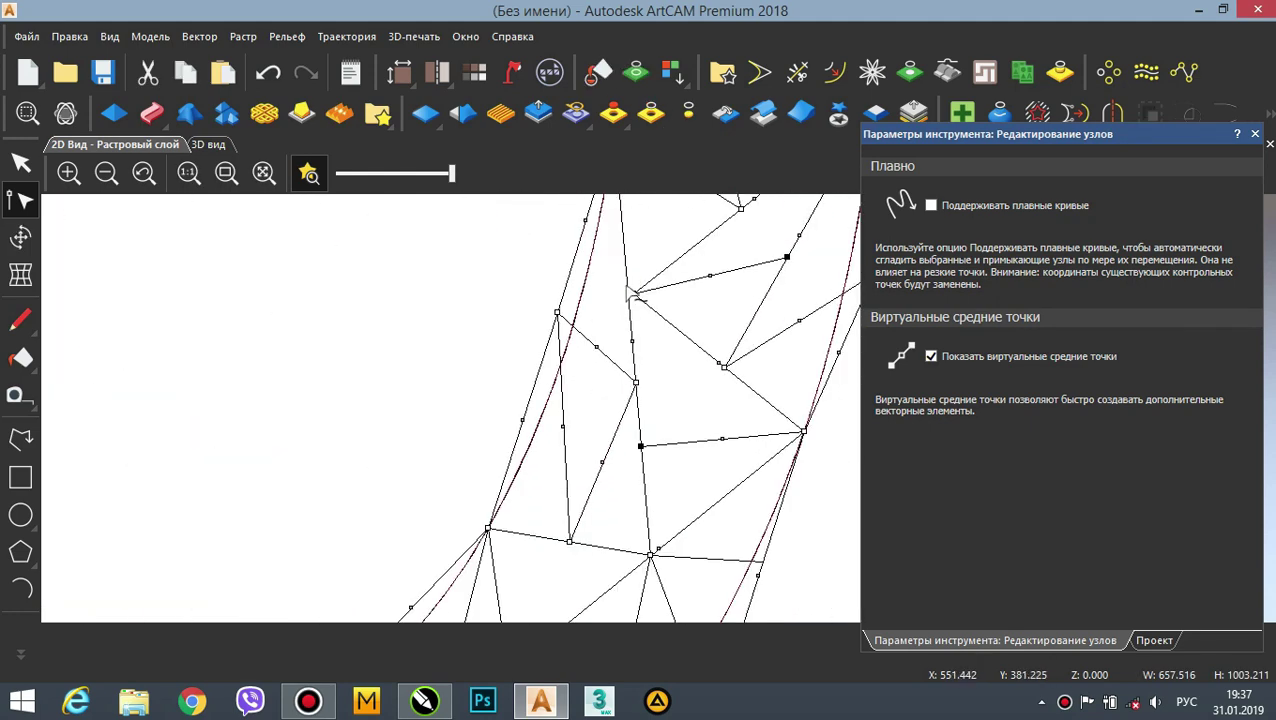
{"action": "left_click", "coordinate": [628, 295]}
{"action": "scroll", "coordinate": [702, 298], "scroll_direction": "down", "scroll_amount": 2}
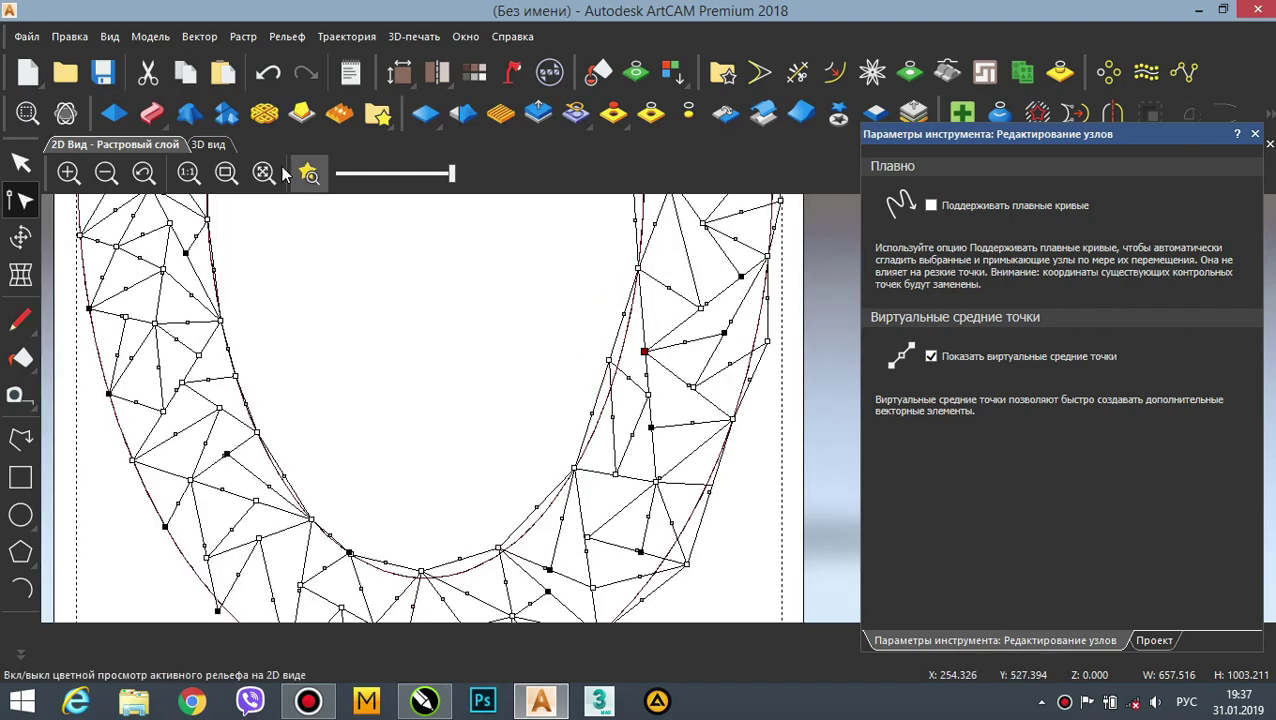
{"action": "left_click", "coordinate": [208, 144]}
{"action": "scroll", "coordinate": [693, 381], "scroll_direction": "down", "scroll_amount": 3}
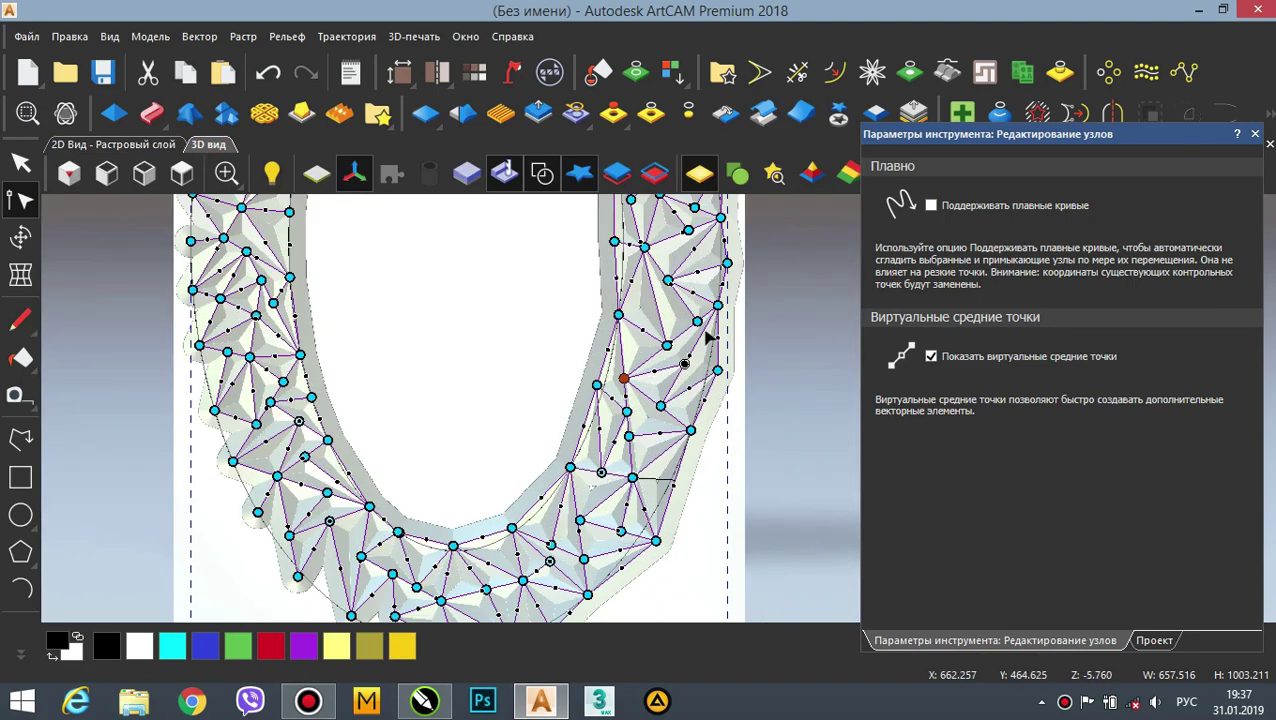
- Move the shared junction node slightly up the long, nearly vertical mesh edge so its diagonal edge meets the neighbouring end node
{"action": "scroll", "coordinate": [698, 365], "scroll_direction": "up", "scroll_amount": 4}
{"action": "scroll", "coordinate": [717, 358], "scroll_direction": "down", "scroll_amount": 3}
{"action": "scroll", "coordinate": [678, 325], "scroll_direction": "up", "scroll_amount": 5}
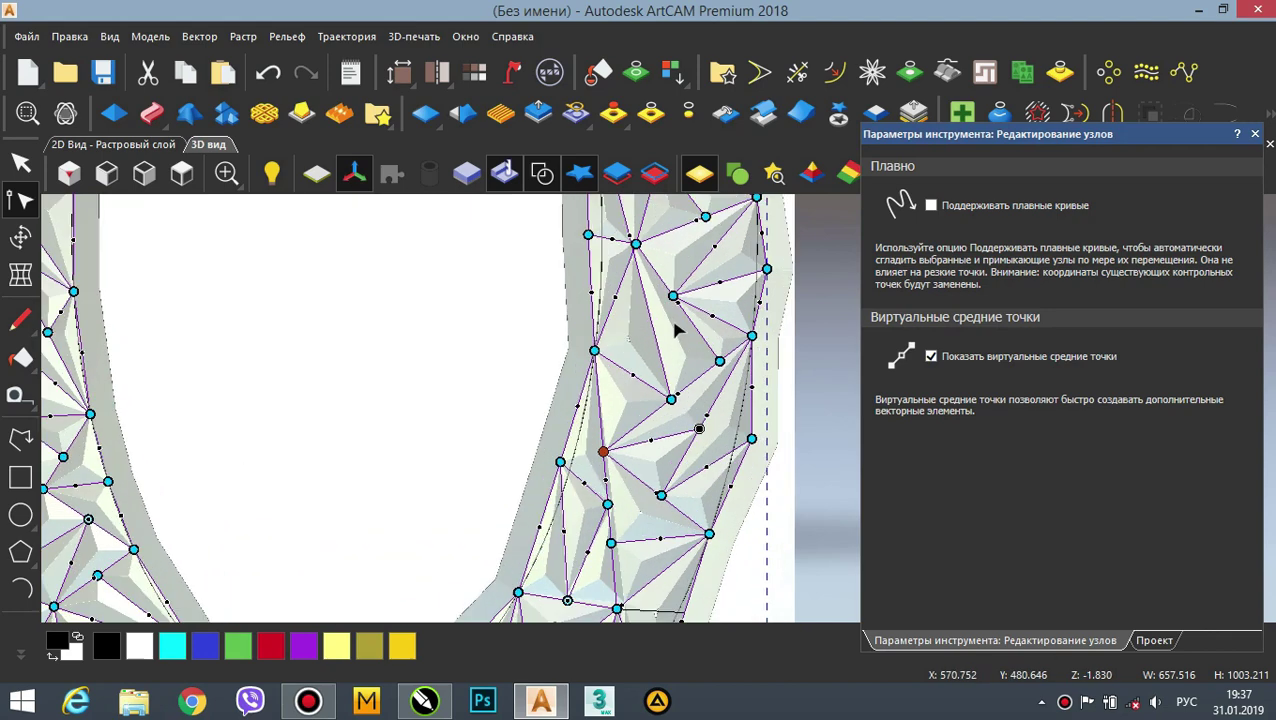
{"action": "left_click", "coordinate": [685, 435]}
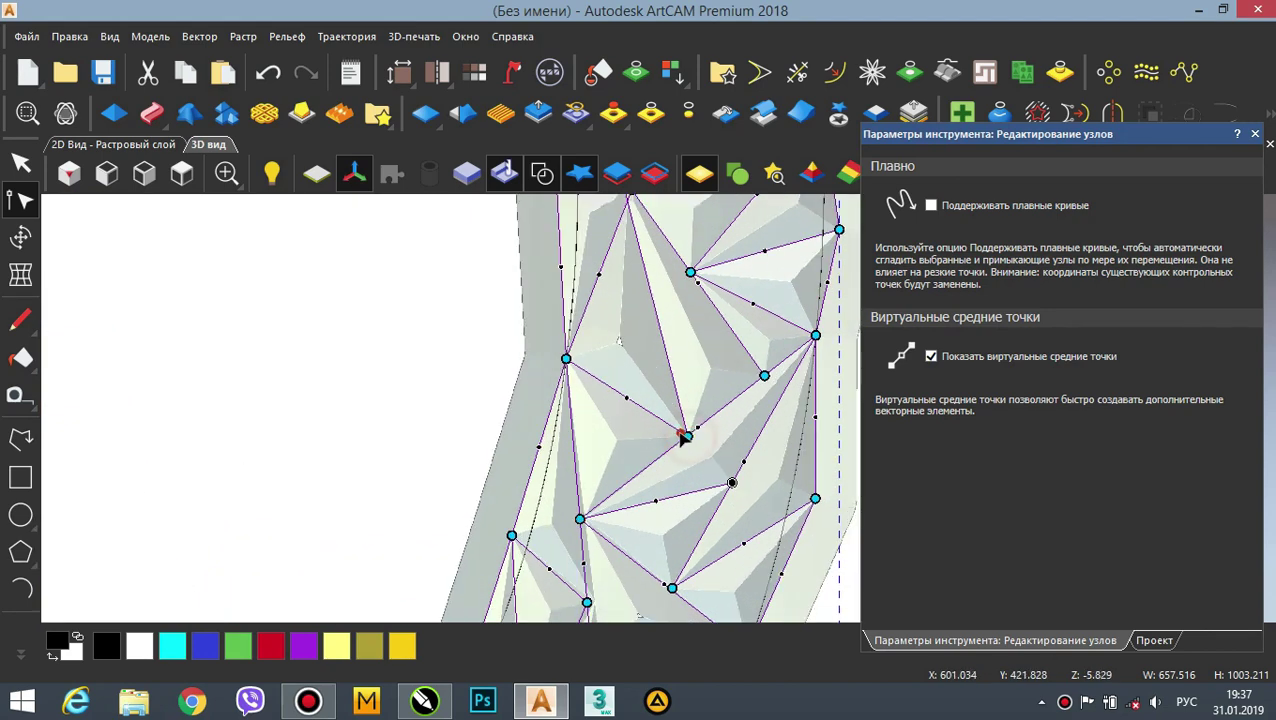
{"action": "scroll", "coordinate": [680, 430], "scroll_direction": "up", "scroll_amount": 1}
{"action": "left_click_drag", "start_coordinate": [687, 439], "coordinate": [677, 432]}
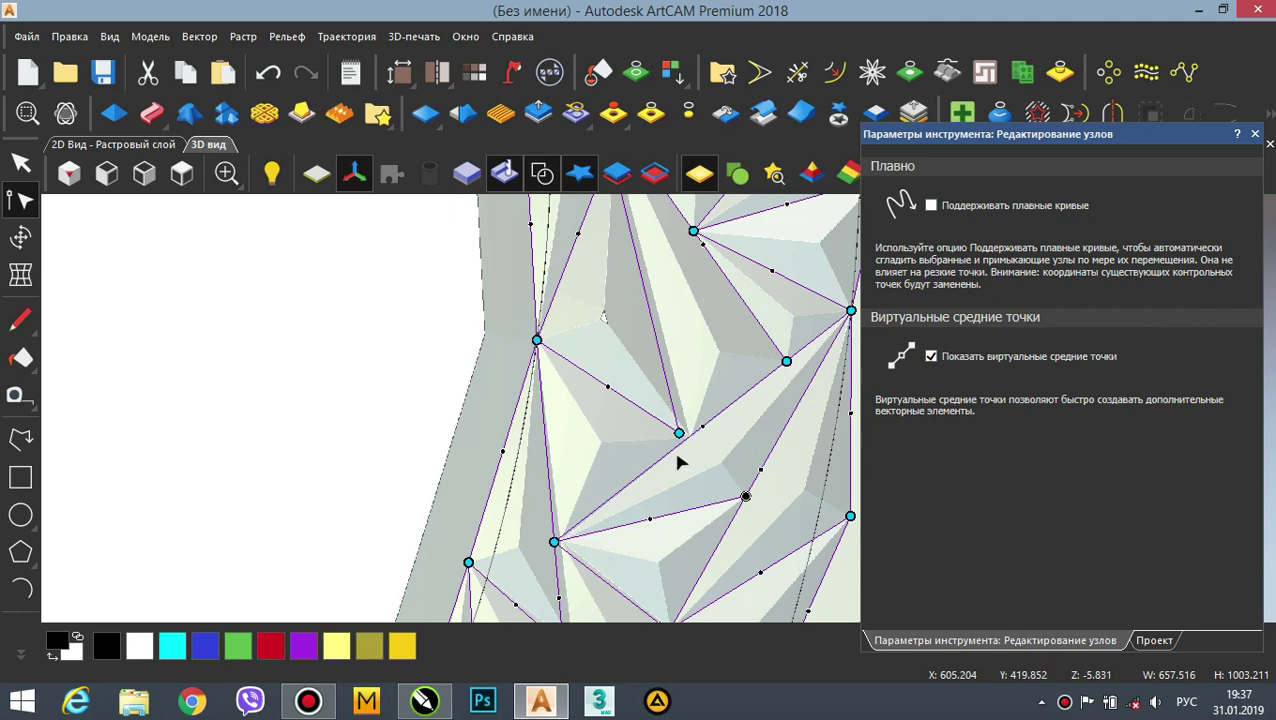
{"action": "left_click", "coordinate": [556, 540]}
{"action": "key", "text": "ctrl+z"}
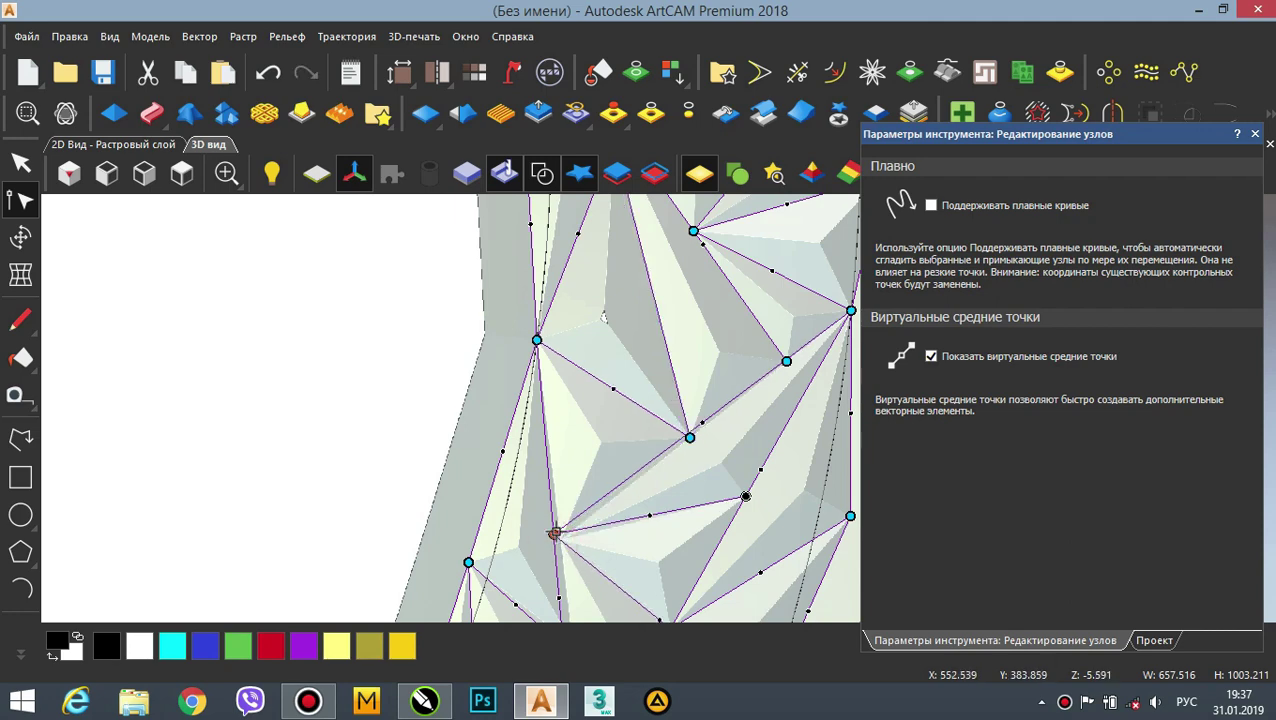
{"action": "scroll", "coordinate": [708, 452], "scroll_direction": "up", "scroll_amount": 1}
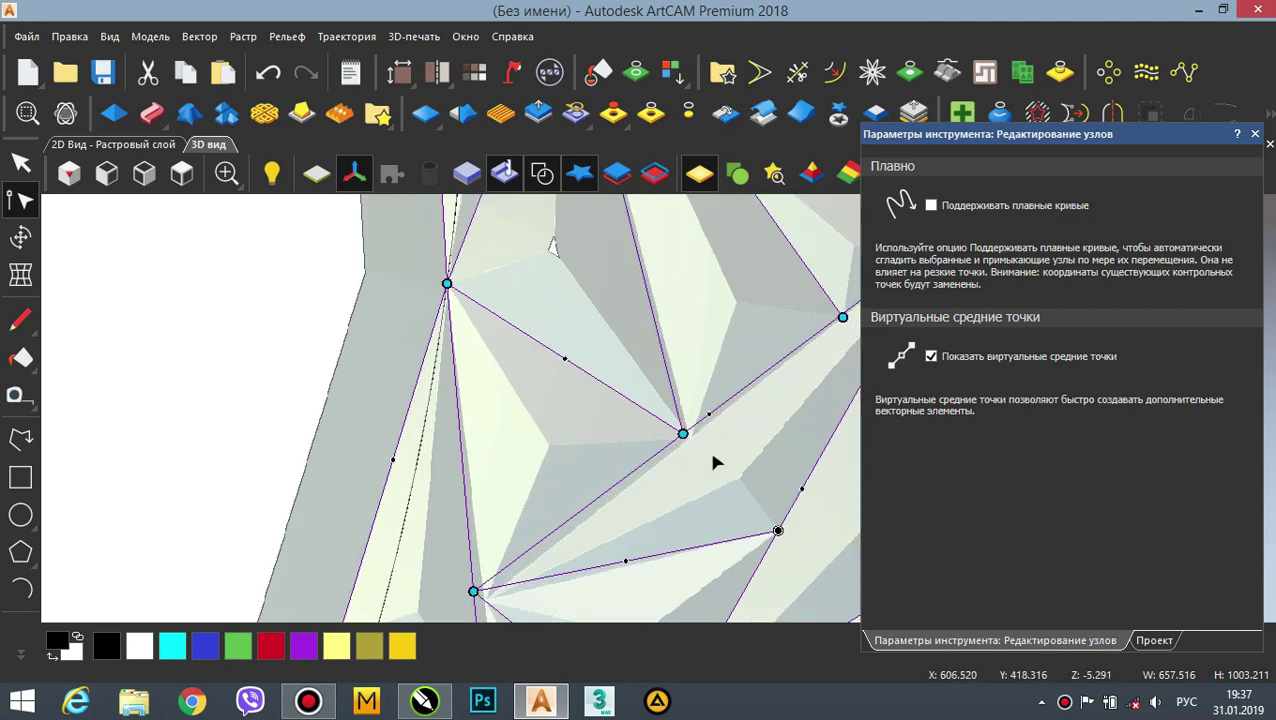
- Shift the inner end node of the nearly horizontal edge slightly upward along the long mesh edge to match the facet ridge
{"action": "scroll", "coordinate": [632, 561], "scroll_direction": "down", "scroll_amount": 3}
{"action": "scroll", "coordinate": [680, 557], "scroll_direction": "up", "scroll_amount": 2}
{"action": "scroll", "coordinate": [648, 554], "scroll_direction": "down", "scroll_amount": 1}
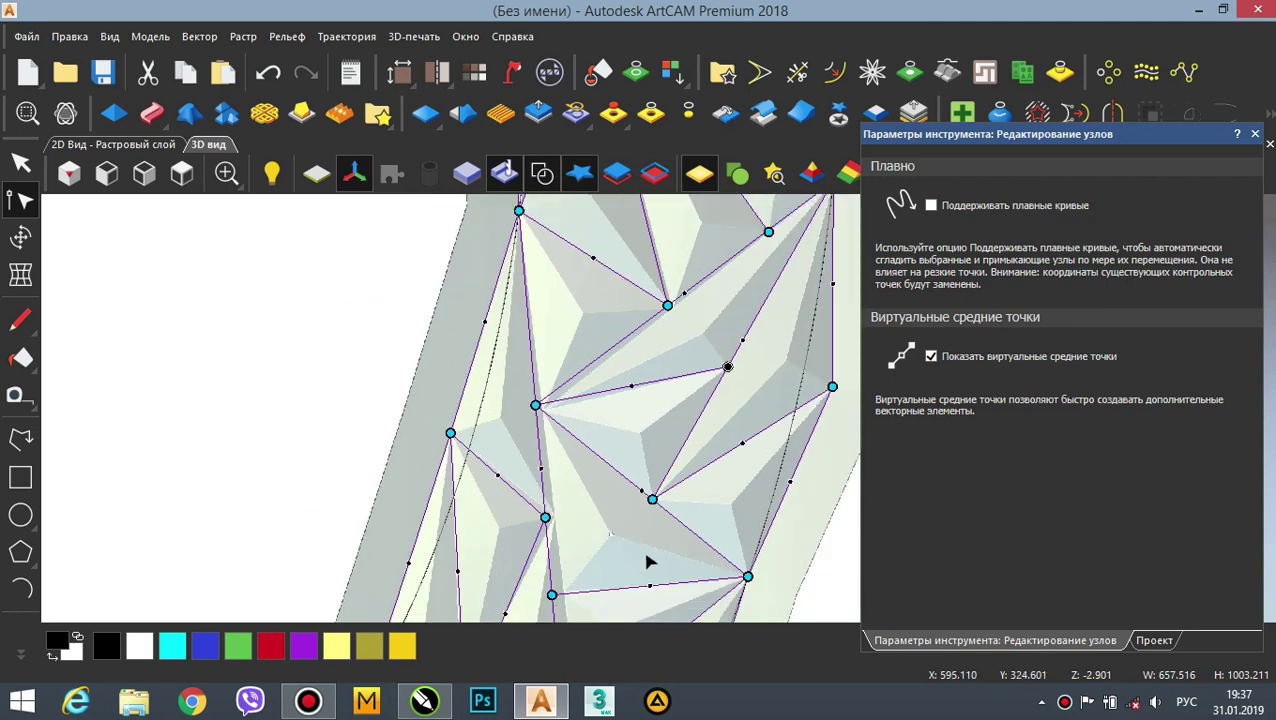
{"action": "scroll", "coordinate": [642, 549], "scroll_direction": "up", "scroll_amount": 1}
{"action": "scroll", "coordinate": [585, 538], "scroll_direction": "down", "scroll_amount": 1}
{"action": "scroll", "coordinate": [598, 546], "scroll_direction": "up", "scroll_amount": 1}
{"action": "scroll", "coordinate": [599, 546], "scroll_direction": "down", "scroll_amount": 2}
{"action": "scroll", "coordinate": [610, 520], "scroll_direction": "up", "scroll_amount": 2}
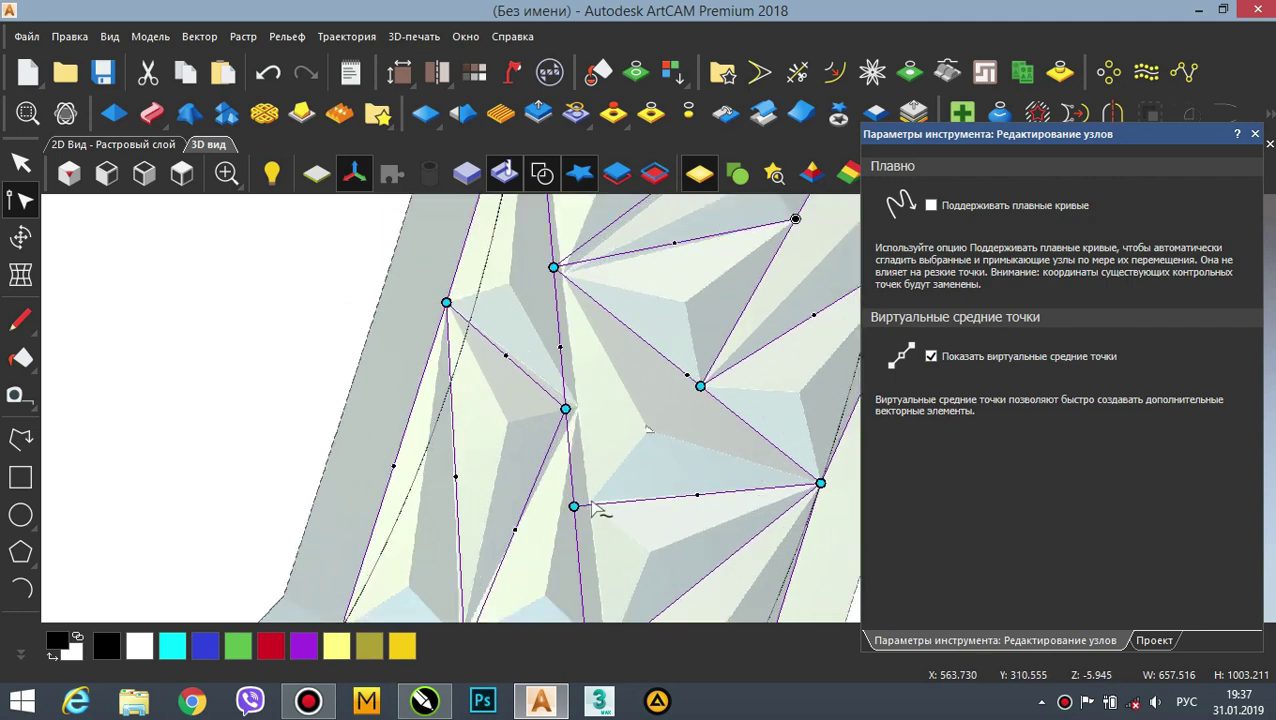
{"action": "left_click_drag", "start_coordinate": [575, 508], "coordinate": [573, 498]}
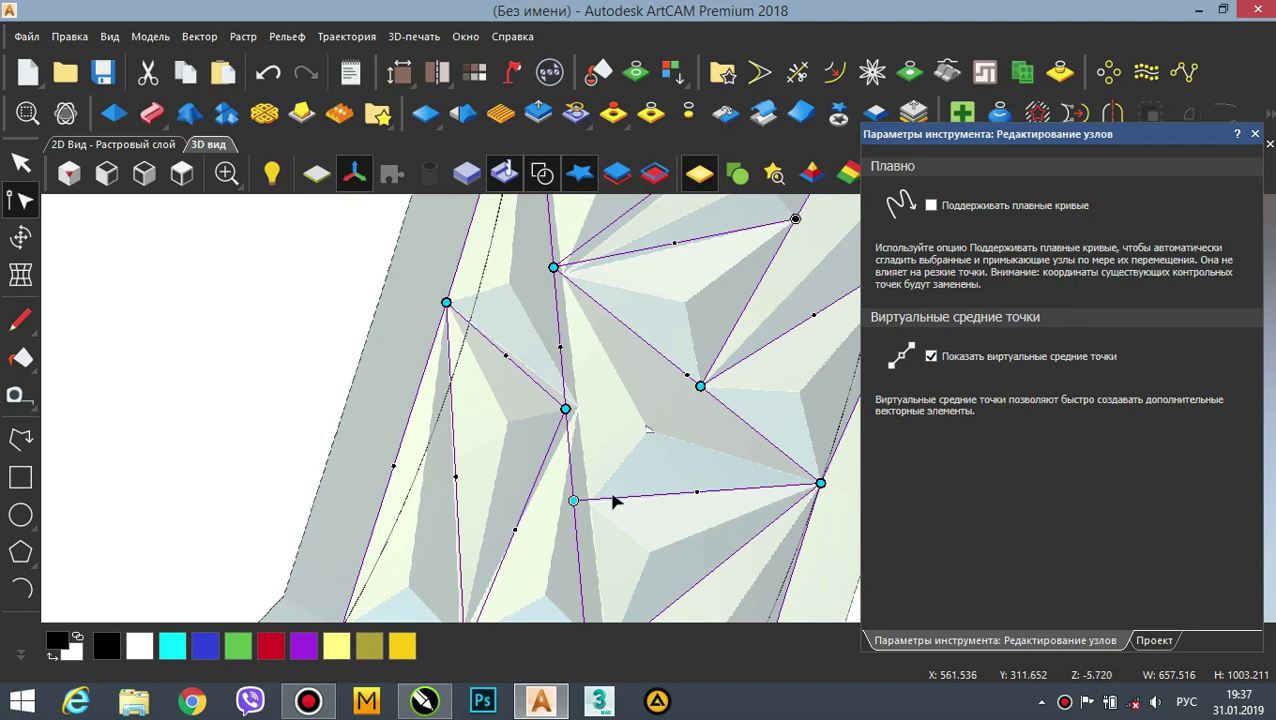
- Move the loose end node of the short upright edge near the lower-right rim onto the slanted edge it meets
{"action": "scroll", "coordinate": [692, 484], "scroll_direction": "down", "scroll_amount": 1}
{"action": "scroll", "coordinate": [666, 564], "scroll_direction": "down", "scroll_amount": 1}
{"action": "scroll", "coordinate": [692, 570], "scroll_direction": "up", "scroll_amount": 1}
{"action": "scroll", "coordinate": [678, 500], "scroll_direction": "up", "scroll_amount": 1}
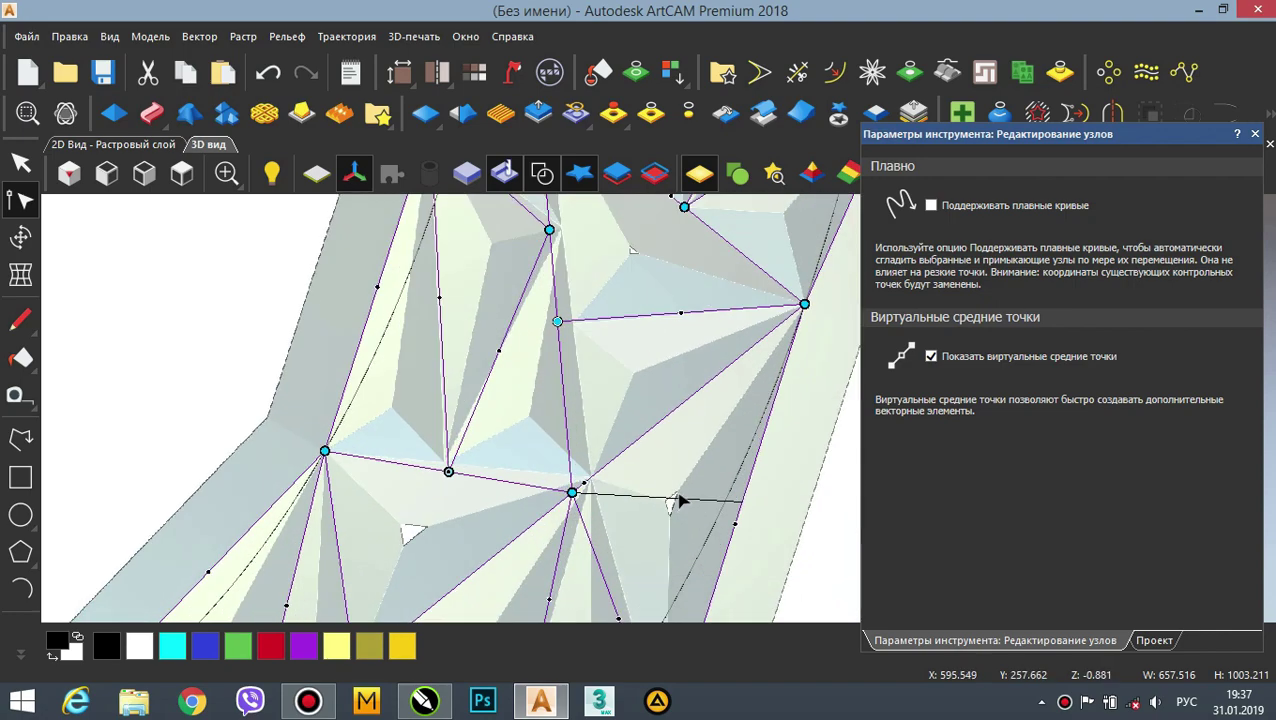
{"action": "scroll", "coordinate": [679, 500], "scroll_direction": "down", "scroll_amount": 3}
{"action": "scroll", "coordinate": [590, 458], "scroll_direction": "up", "scroll_amount": 2}
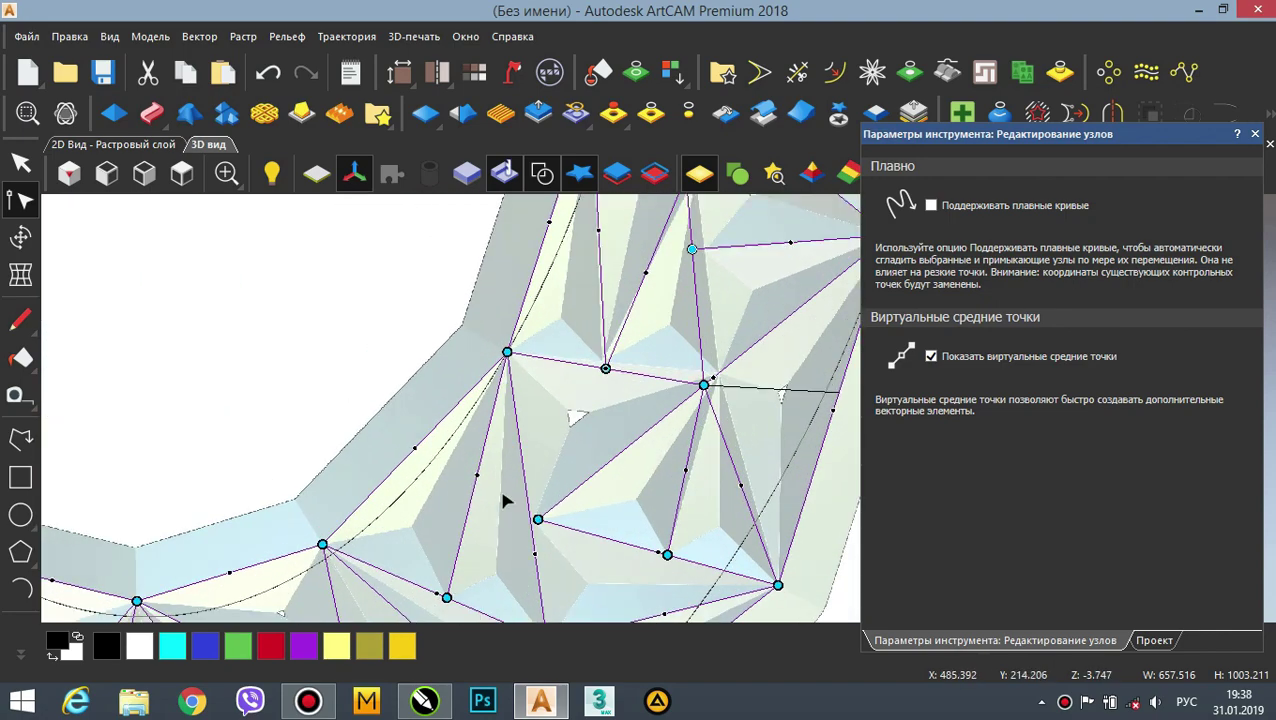
{"action": "scroll", "coordinate": [697, 385], "scroll_direction": "up", "scroll_amount": 5}
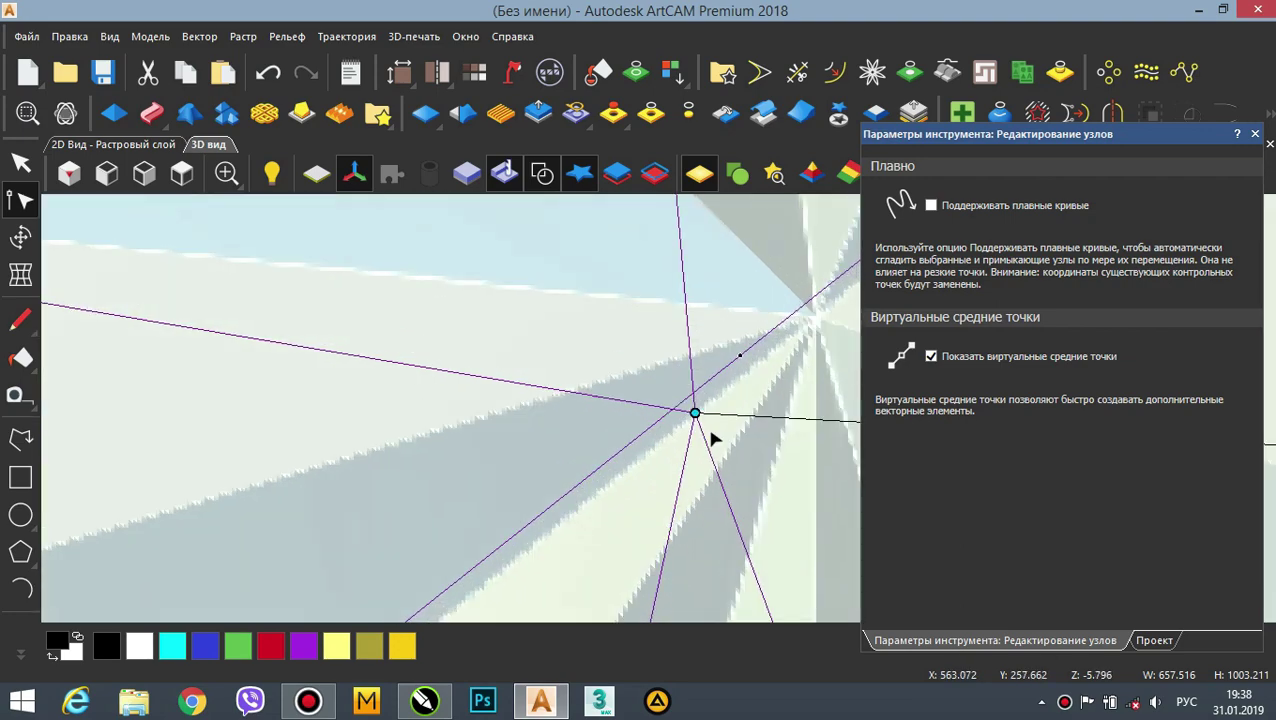
{"action": "scroll", "coordinate": [700, 405], "scroll_direction": "down", "scroll_amount": 3}
{"action": "scroll", "coordinate": [635, 525], "scroll_direction": "up", "scroll_amount": 4}
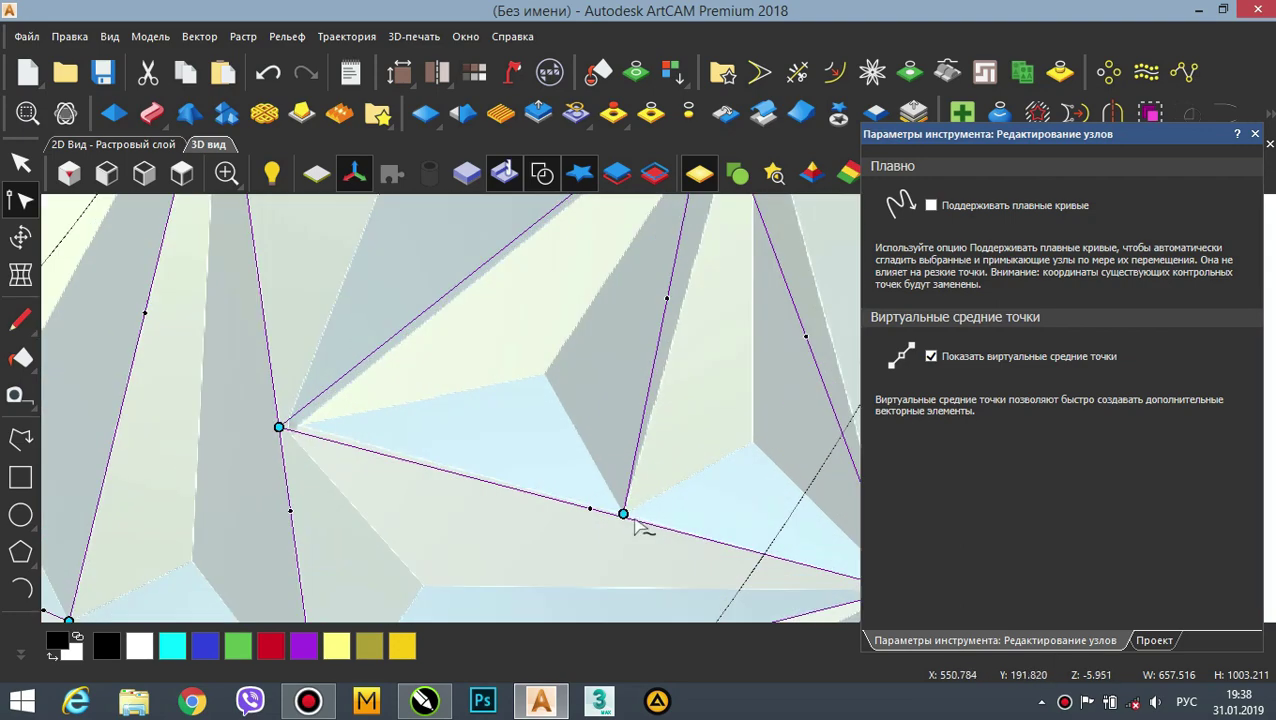
{"action": "scroll", "coordinate": [660, 548], "scroll_direction": "down", "scroll_amount": 3}
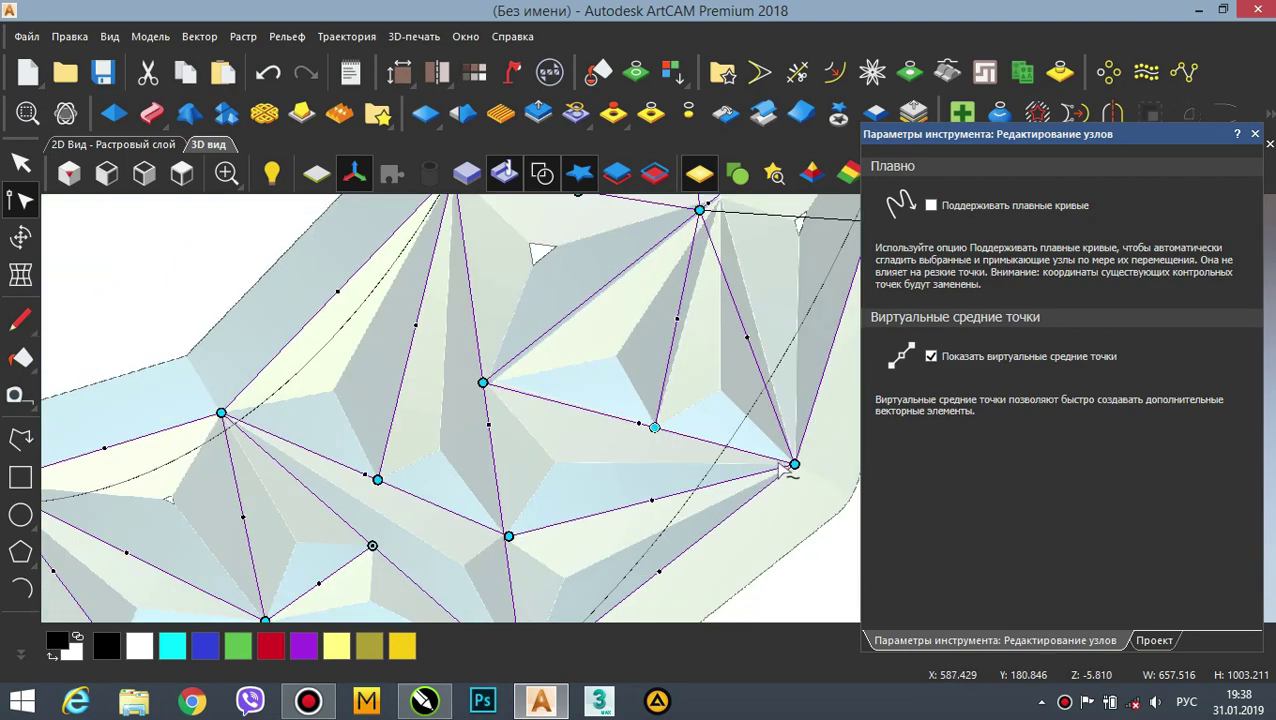
- Move the end node of the next short edge, closer to the inner oval, onto its slanted mesh edge
{"action": "scroll", "coordinate": [481, 516], "scroll_direction": "up", "scroll_amount": 2}
{"action": "scroll", "coordinate": [555, 521], "scroll_direction": "down", "scroll_amount": 1}
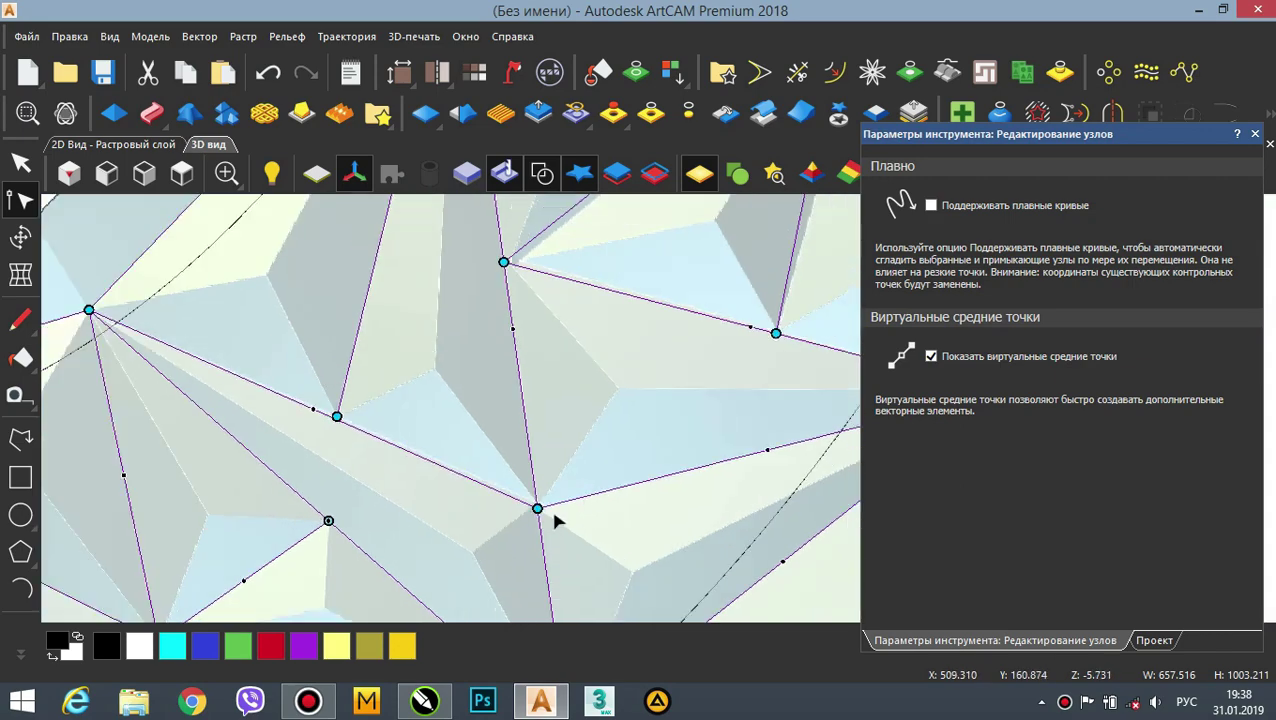
{"action": "scroll", "coordinate": [427, 405], "scroll_direction": "up", "scroll_amount": 2}
{"action": "scroll", "coordinate": [519, 404], "scroll_direction": "down", "scroll_amount": 3}
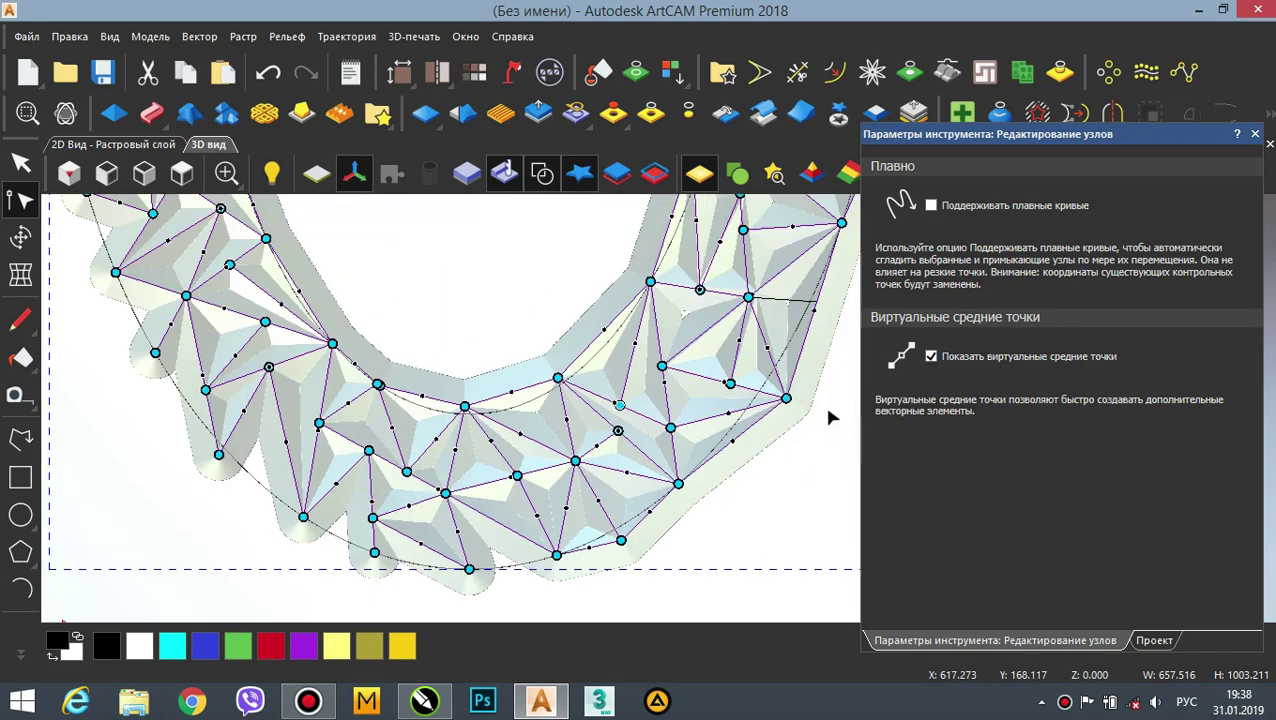
- Move the outer rim node at the frame's upper right outward by about 10 mm to the left and 9 mm up
{"action": "scroll", "coordinate": [706, 378], "scroll_direction": "up", "scroll_amount": 4}
{"action": "scroll", "coordinate": [384, 360], "scroll_direction": "down", "scroll_amount": 2}
{"action": "scroll", "coordinate": [615, 285], "scroll_direction": "down", "scroll_amount": 5}
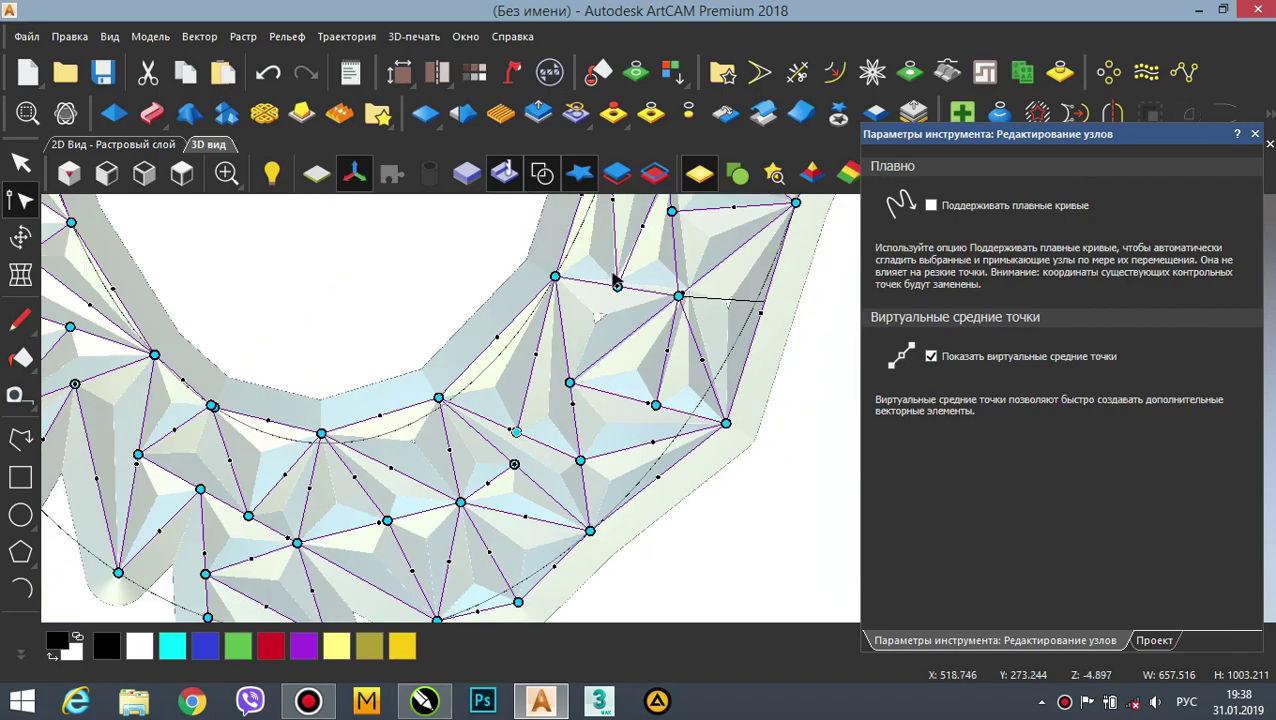
{"action": "scroll", "coordinate": [668, 283], "scroll_direction": "up", "scroll_amount": 6}
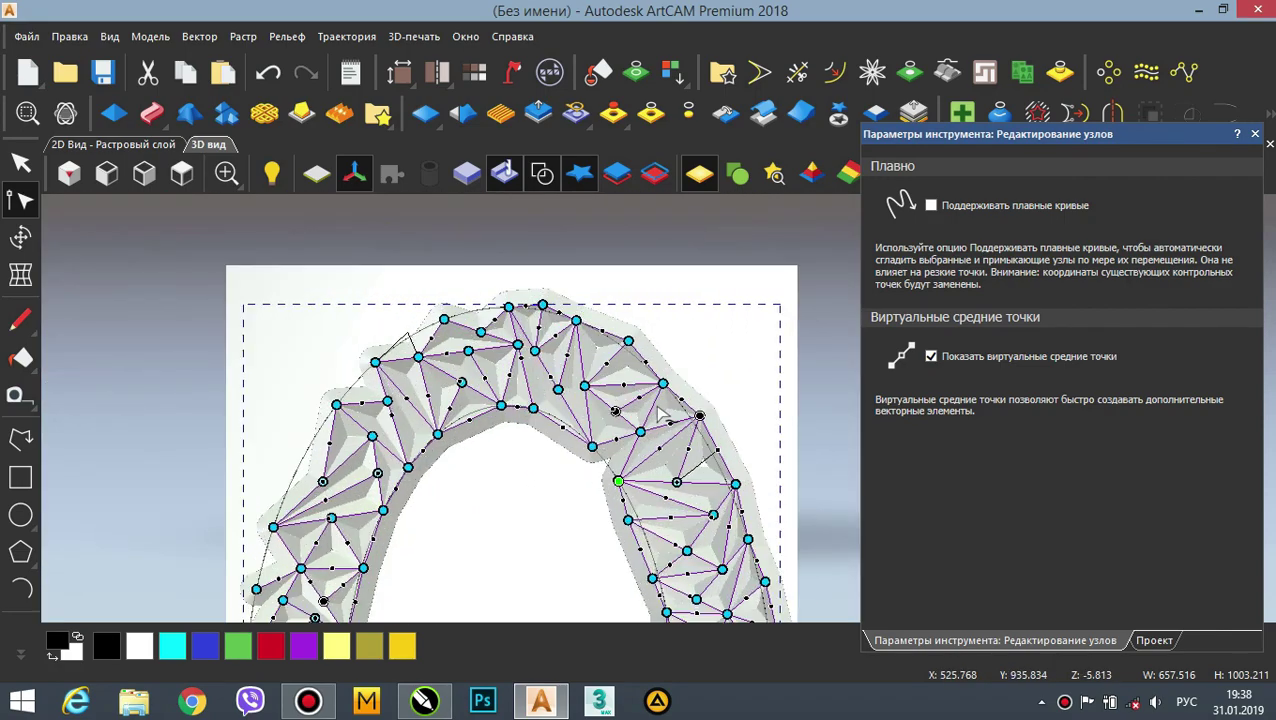
{"action": "scroll", "coordinate": [700, 460], "scroll_direction": "down", "scroll_amount": 3}
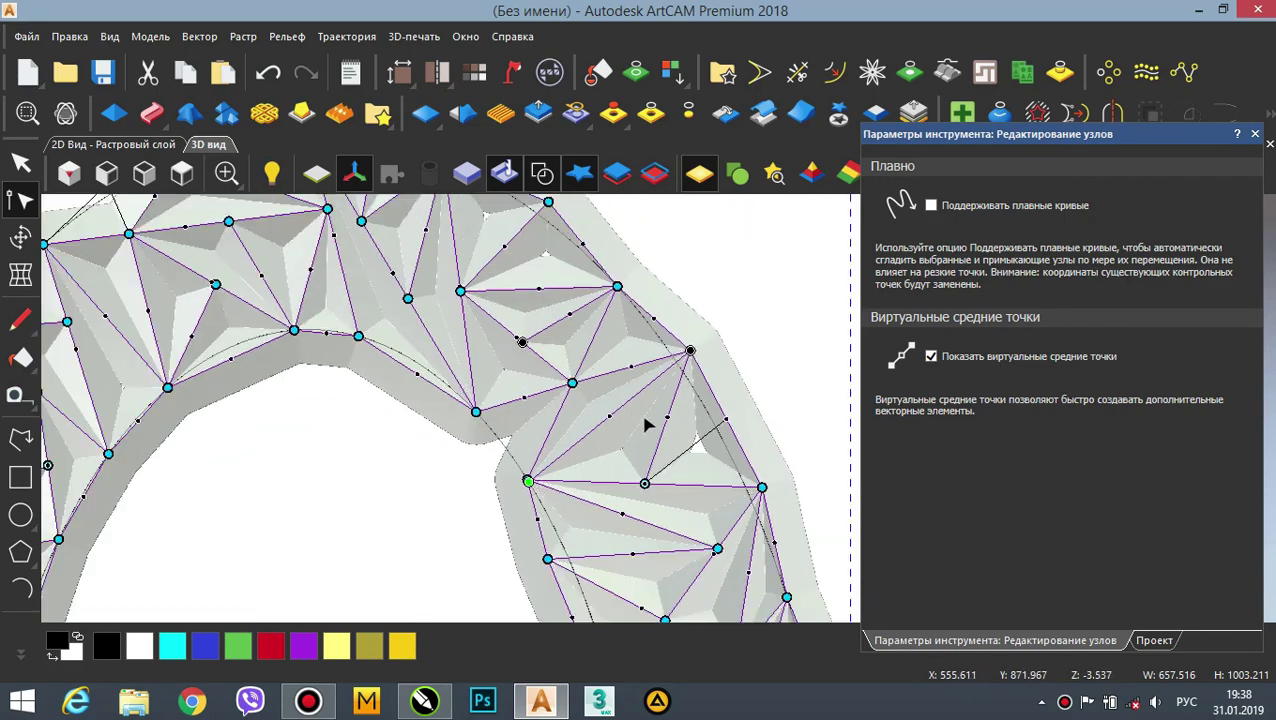
{"action": "scroll", "coordinate": [600, 330], "scroll_direction": "up", "scroll_amount": 3}
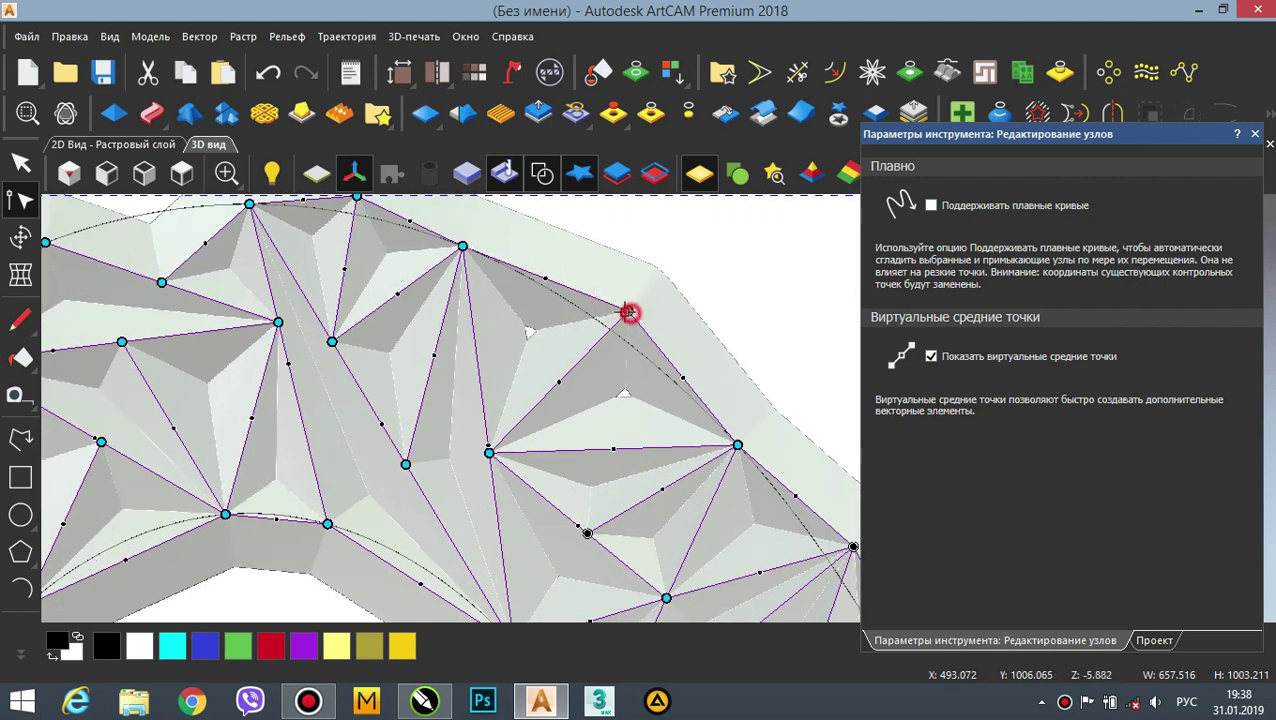
{"action": "left_click_drag", "start_coordinate": [628, 313], "coordinate": [601, 291]}
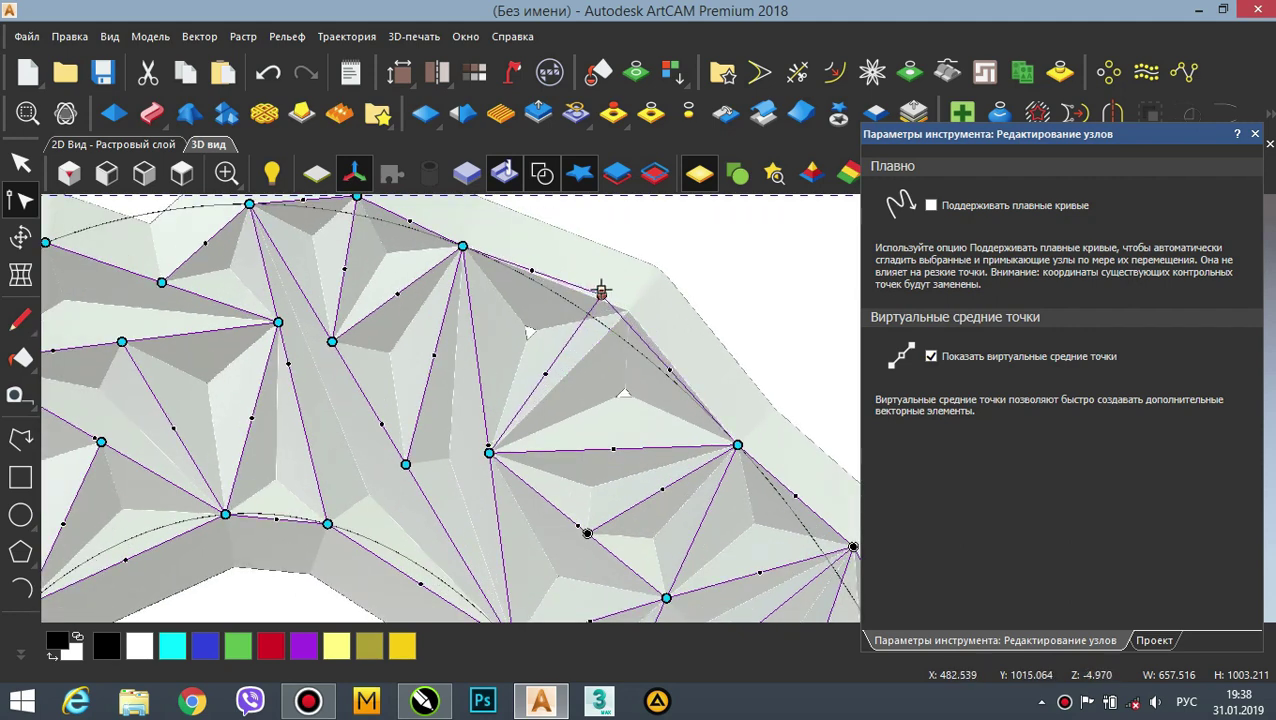
- Draw a slanted polyline about 72 mm wide and 31 mm high from the neighbouring lower rim node to the facet's opposite edge
{"action": "left_click", "coordinate": [20, 437]}
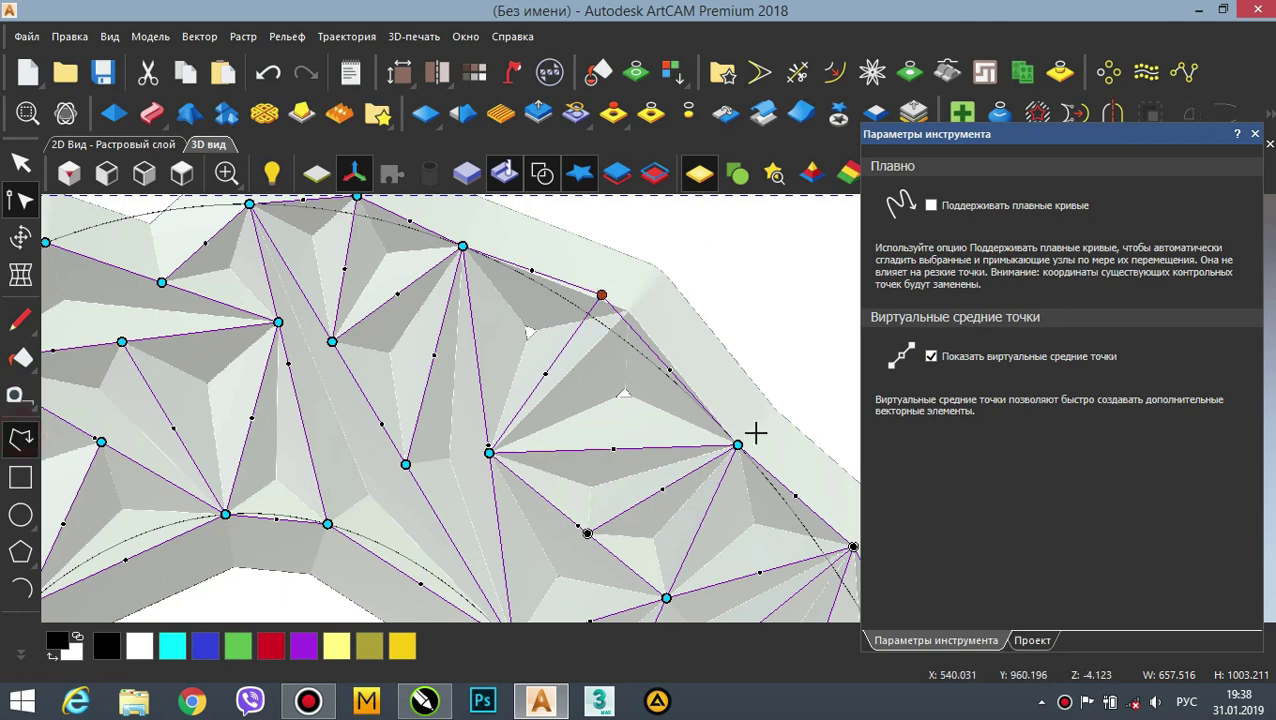
{"action": "left_click", "coordinate": [737, 444]}
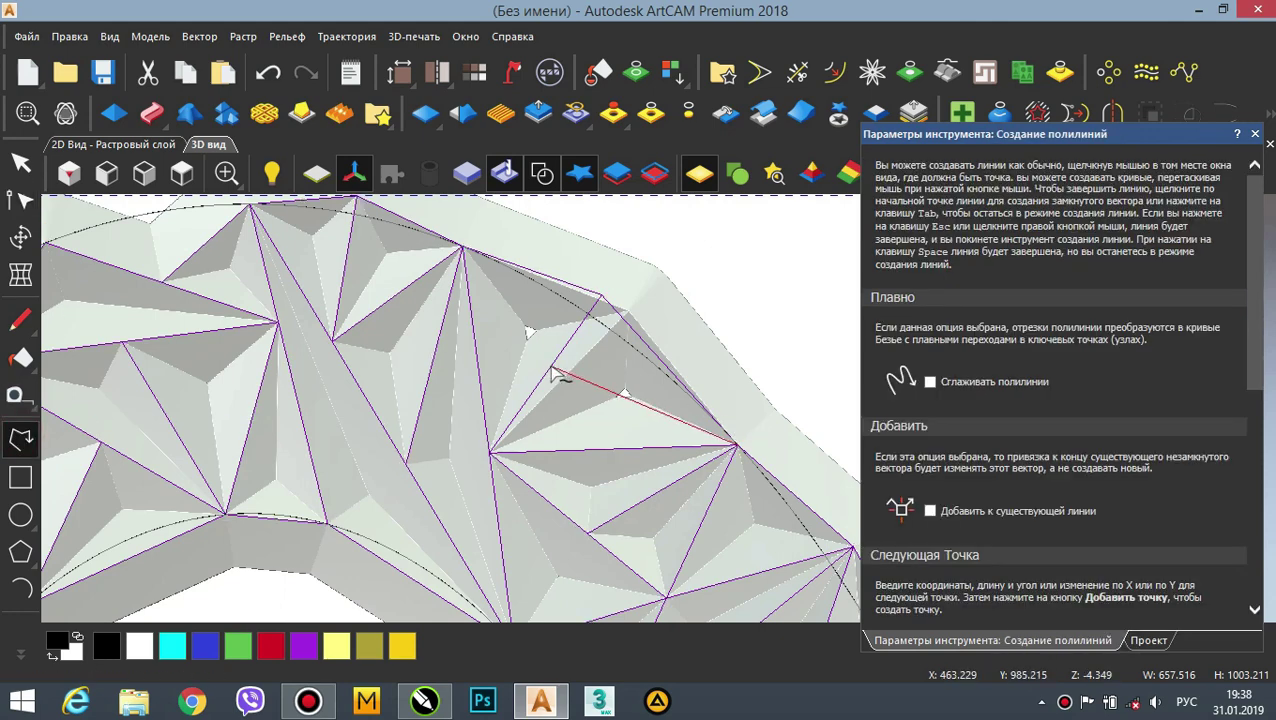
{"action": "scroll", "coordinate": [552, 367], "scroll_direction": "up", "scroll_amount": 2}
{"action": "left_click", "coordinate": [554, 367]}
{"action": "right_click", "coordinate": [556, 369]}
{"action": "scroll", "coordinate": [592, 391], "scroll_direction": "down", "scroll_amount": 8}
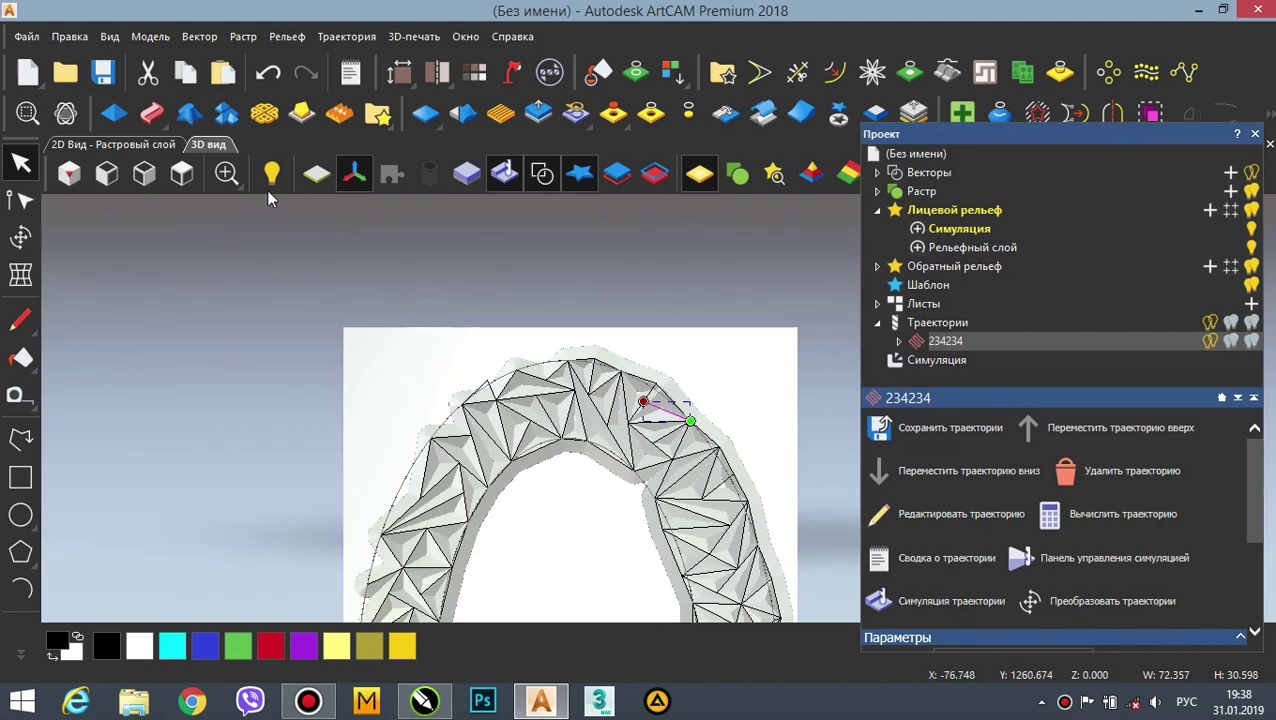
- Clear the existing simulation and delete the toolpath 234234
{"action": "right_click", "coordinate": [940, 364]}
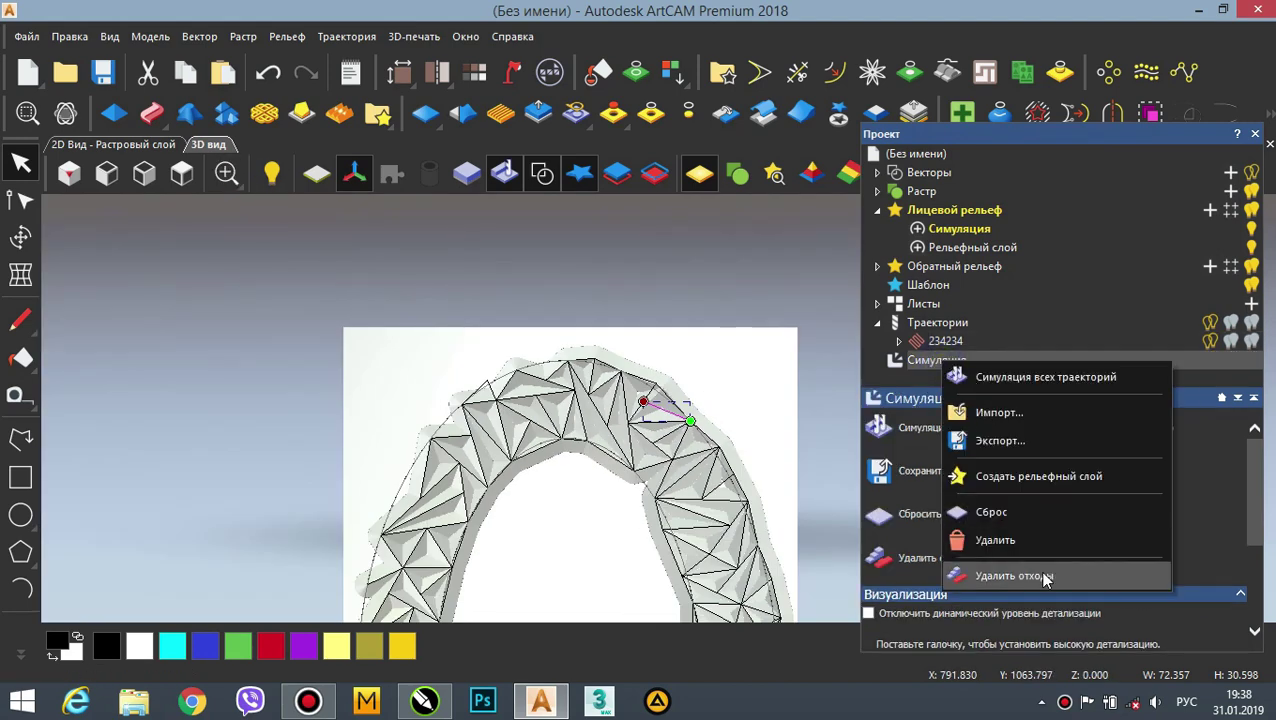
{"action": "left_click", "coordinate": [1045, 510]}
{"action": "right_click", "coordinate": [962, 342]}
{"action": "left_click", "coordinate": [1017, 300]}
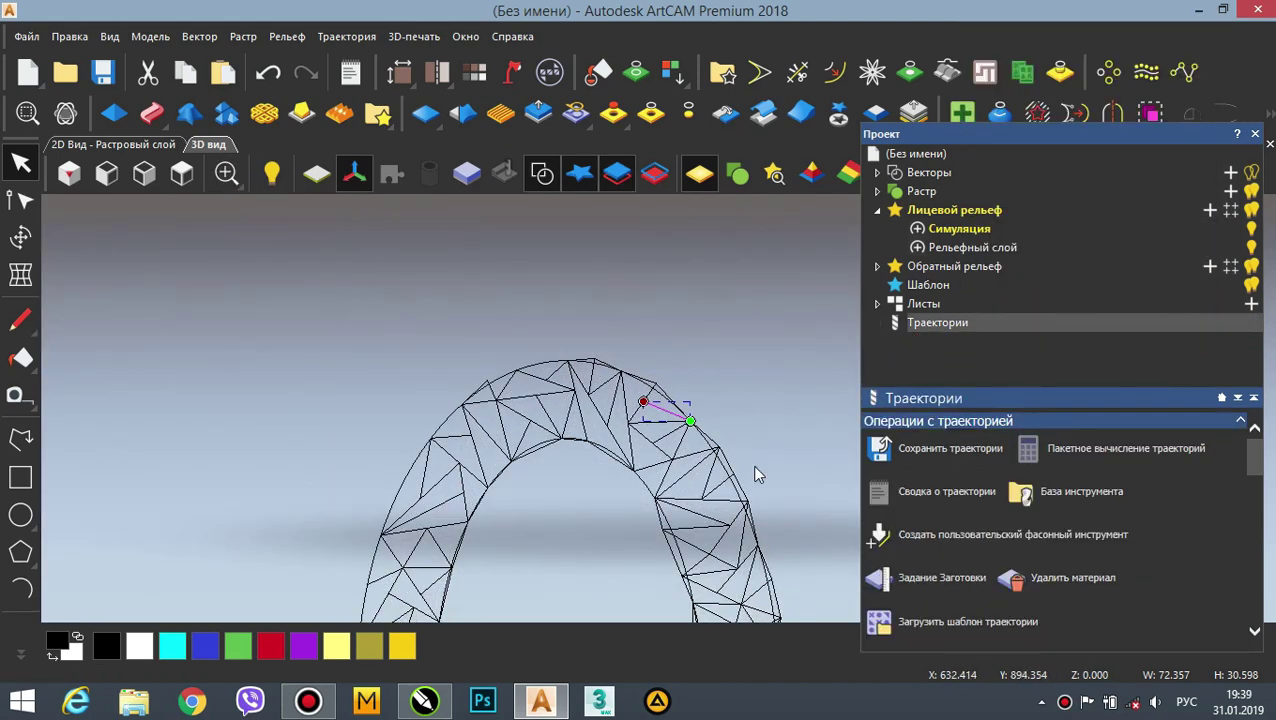
- Select all vectors of the oval mesh in the 2D view
{"action": "scroll", "coordinate": [752, 465], "scroll_direction": "down", "scroll_amount": 5}
{"action": "scroll", "coordinate": [723, 484], "scroll_direction": "up", "scroll_amount": 2}
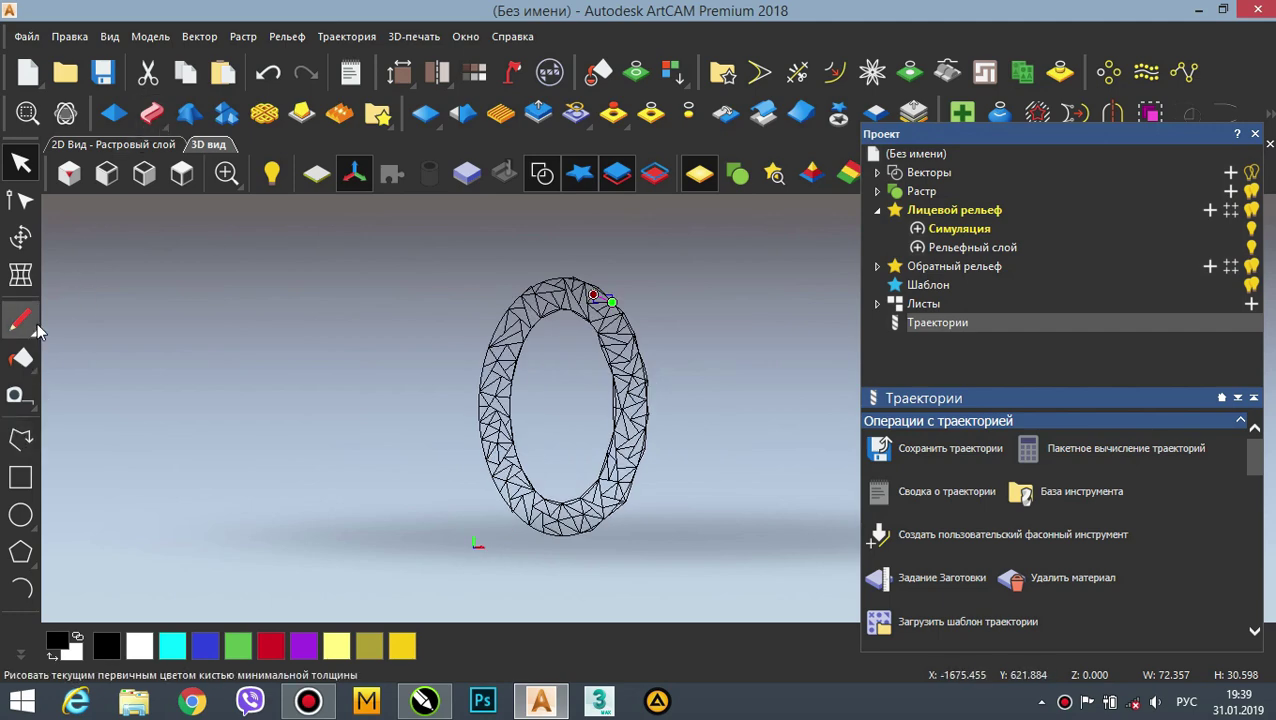
{"action": "left_click_drag", "start_coordinate": [441, 245], "coordinate": [694, 552]}
{"action": "left_click", "coordinate": [125, 145]}
{"action": "scroll", "coordinate": [576, 376], "scroll_direction": "down", "scroll_amount": 5}
{"action": "left_click_drag", "start_coordinate": [513, 254], "coordinate": [702, 492]}
{"action": "scroll", "coordinate": [672, 320], "scroll_direction": "up", "scroll_amount": 5}
{"action": "scroll", "coordinate": [647, 250], "scroll_direction": "down", "scroll_amount": 5}
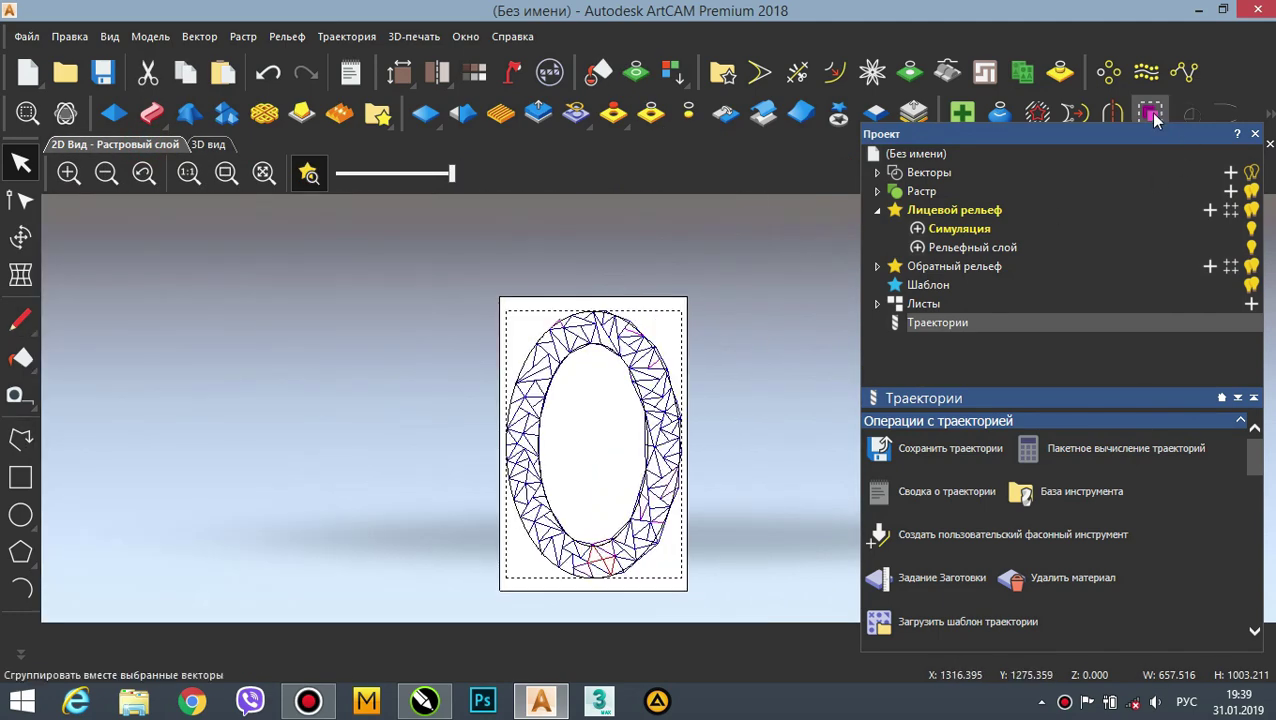
{"action": "scroll", "coordinate": [650, 362], "scroll_direction": "up", "scroll_amount": 5}
{"action": "scroll", "coordinate": [652, 364], "scroll_direction": "down", "scroll_amount": 4}
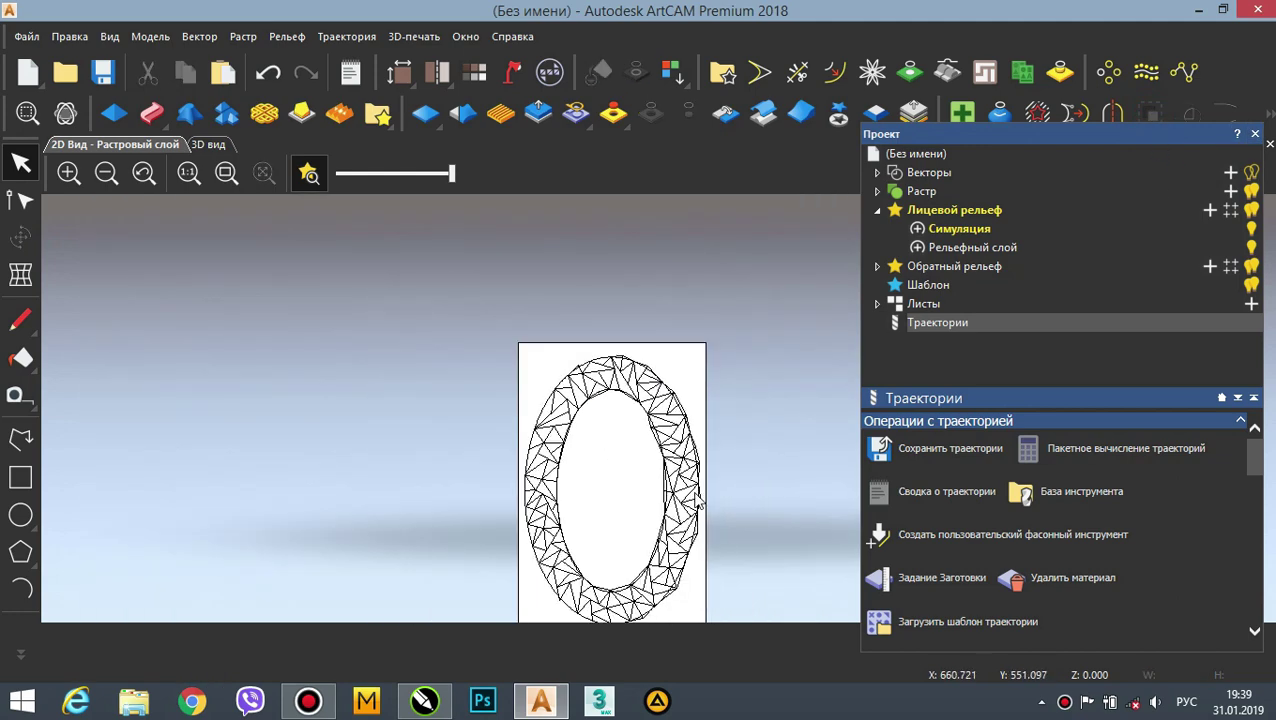
{"action": "scroll", "coordinate": [654, 366], "scroll_direction": "up", "scroll_amount": 2}
- Calculate a 2D profile toolpath named 4234234 along the selected vectors with the V-Bit 40 mm 150 degree tool
{"action": "left_click", "coordinate": [346, 36]}
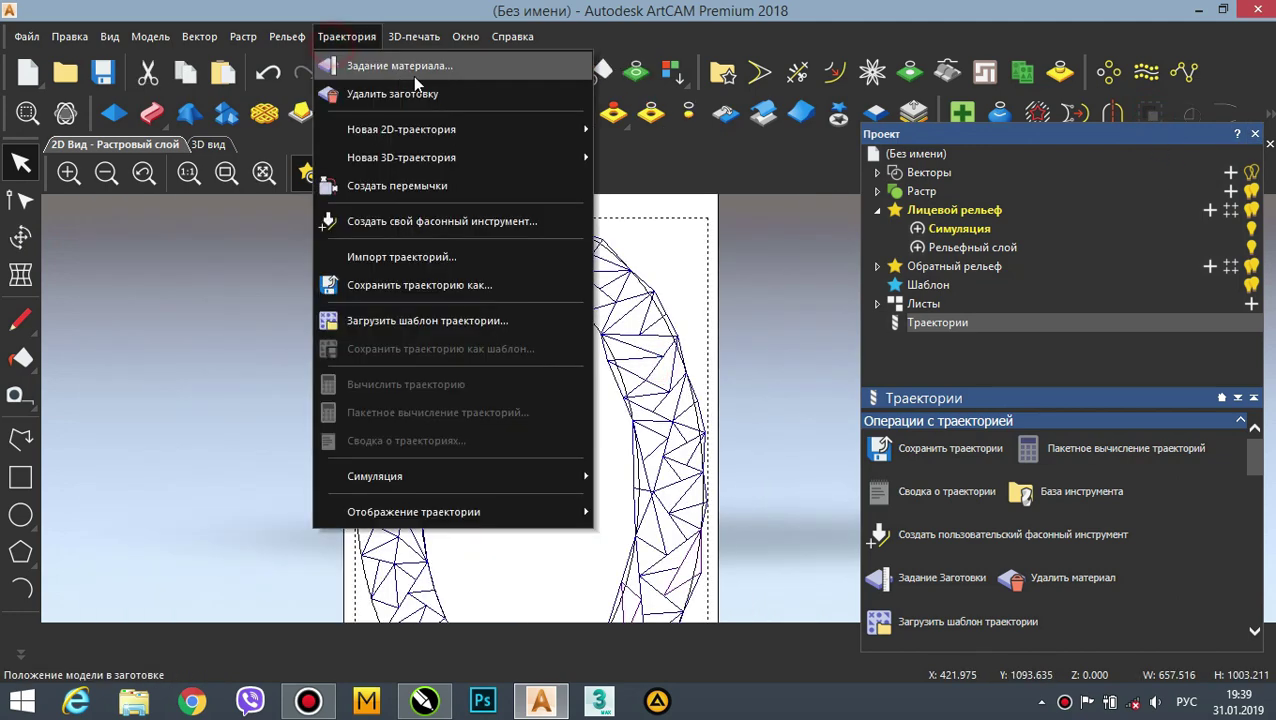
{"action": "mouse_move", "coordinate": [420, 129]}
{"action": "left_click", "coordinate": [664, 130]}
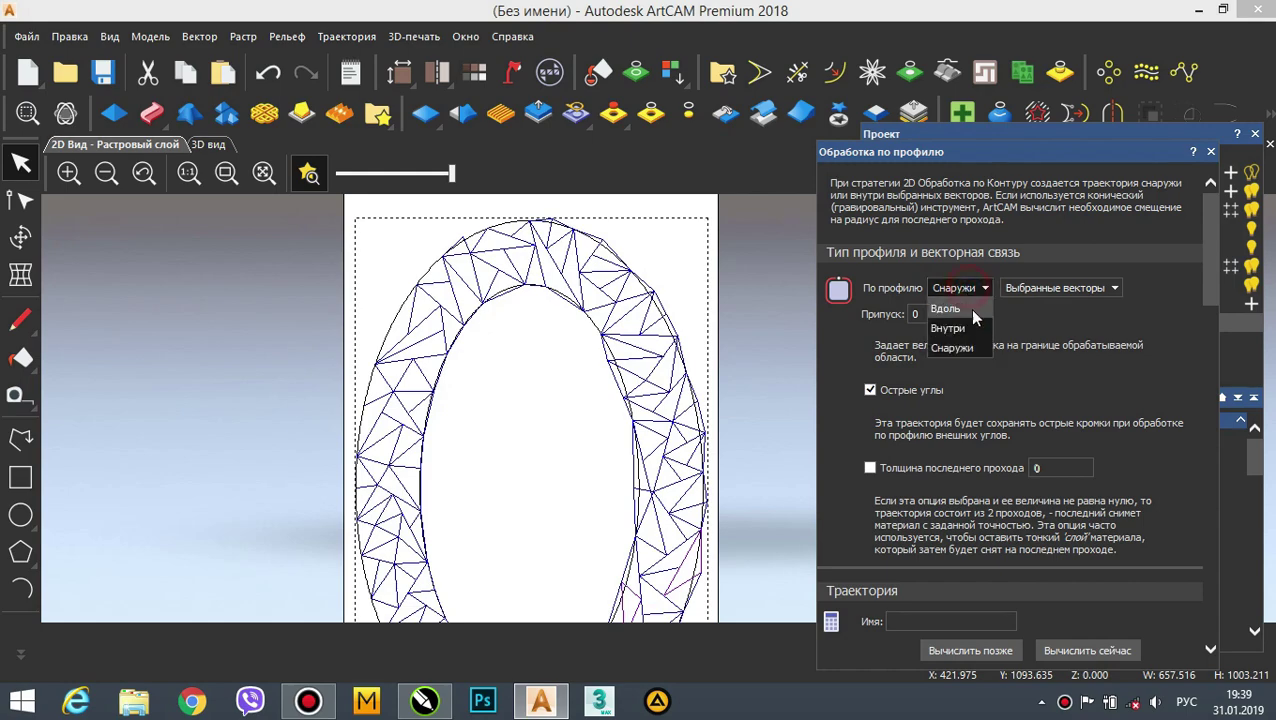
{"action": "left_click", "coordinate": [960, 310]}
{"action": "left_click_drag", "start_coordinate": [1213, 309], "coordinate": [1222, 592]}
{"action": "left_click", "coordinate": [1018, 324]}
{"action": "left_click", "coordinate": [498, 416]}
{"action": "left_click", "coordinate": [862, 516]}
{"action": "type", "text": "4234234"}
{"action": "left_click", "coordinate": [1078, 650]}
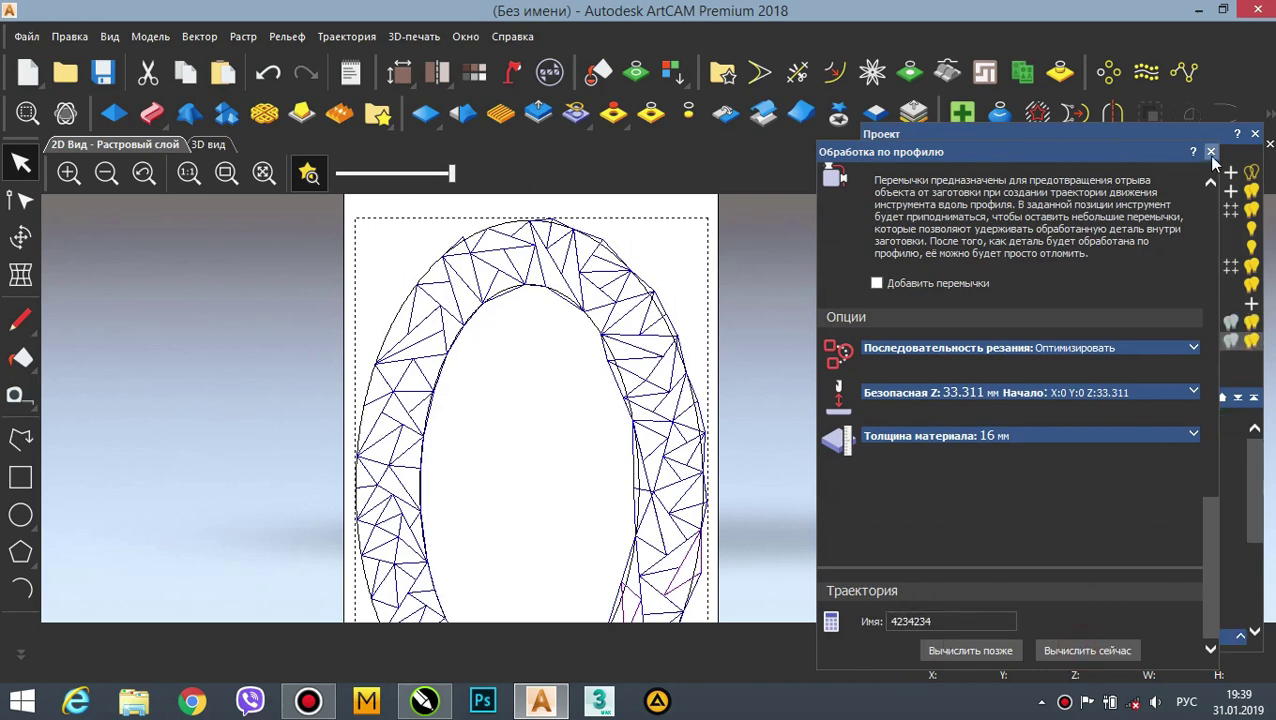
- Set up a 2D profile toolpath along the selected oval frame outline with start depth 0 and final depth 6 mm
{"action": "left_click", "coordinate": [667, 331]}
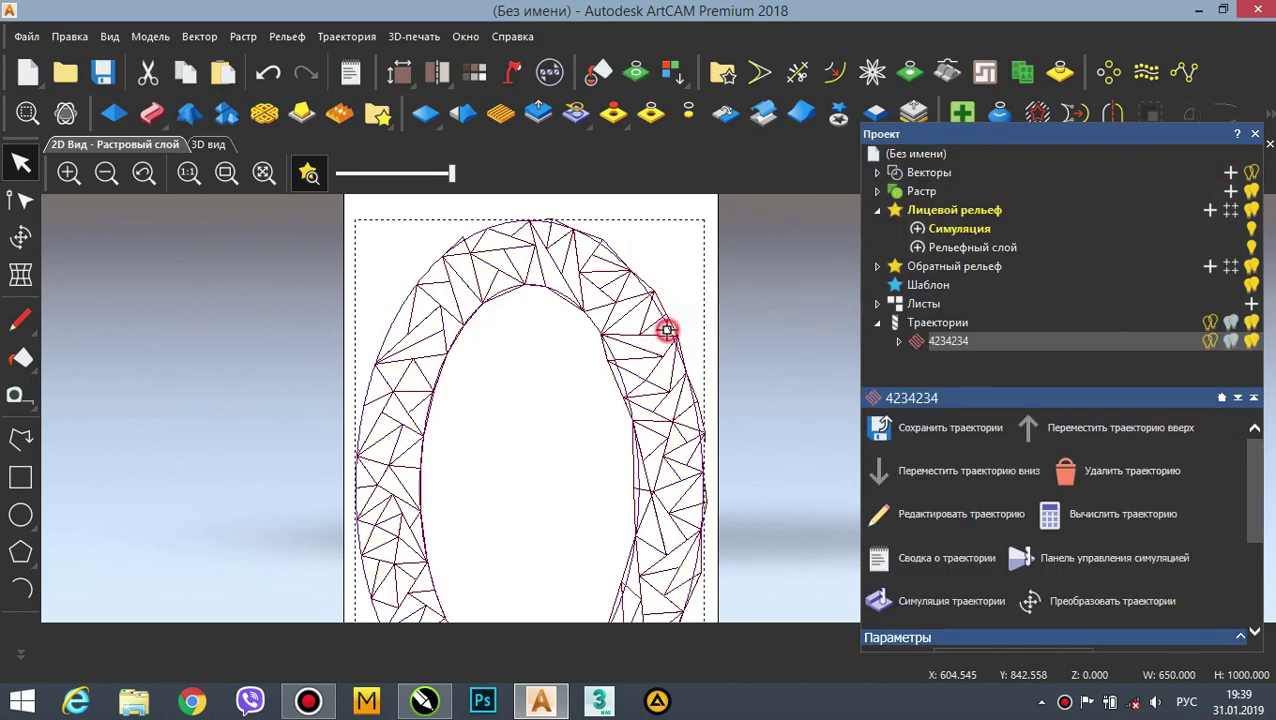
{"action": "left_click", "coordinate": [346, 36]}
{"action": "mouse_move", "coordinate": [427, 128]}
{"action": "left_click", "coordinate": [650, 128]}
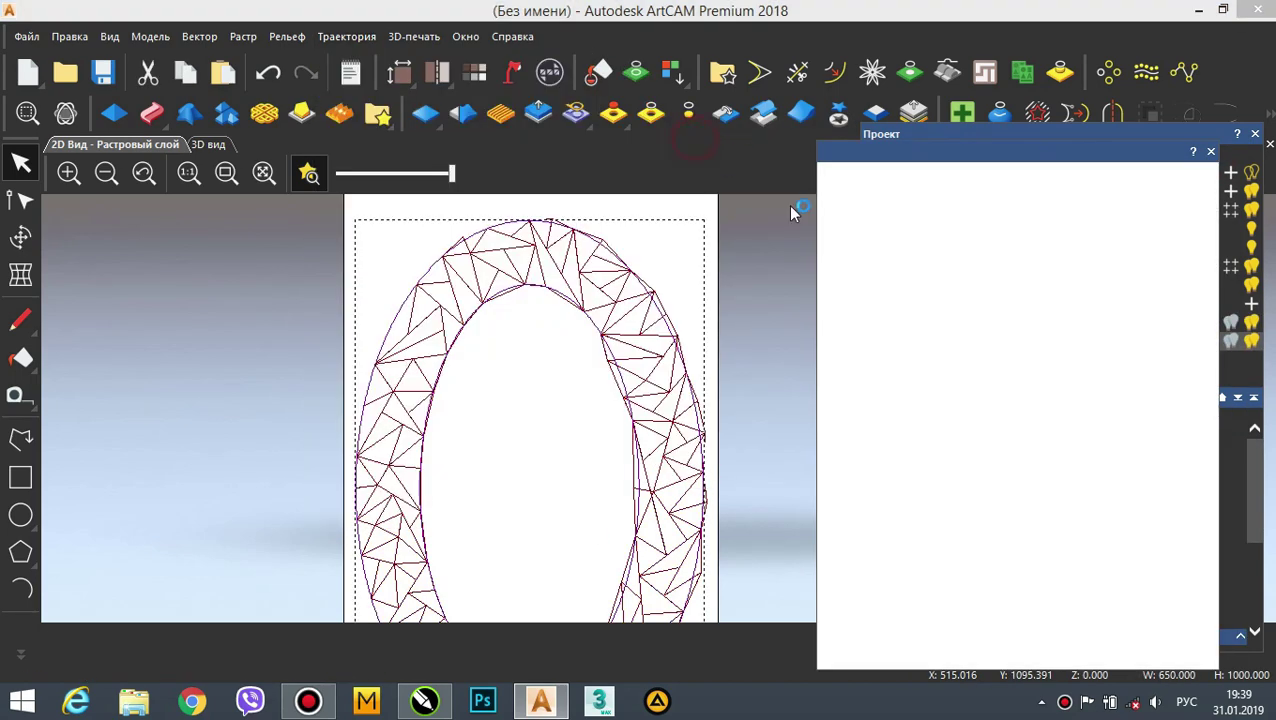
{"action": "left_click", "coordinate": [986, 288]}
{"action": "left_click", "coordinate": [988, 326]}
{"action": "left_click", "coordinate": [1064, 440]}
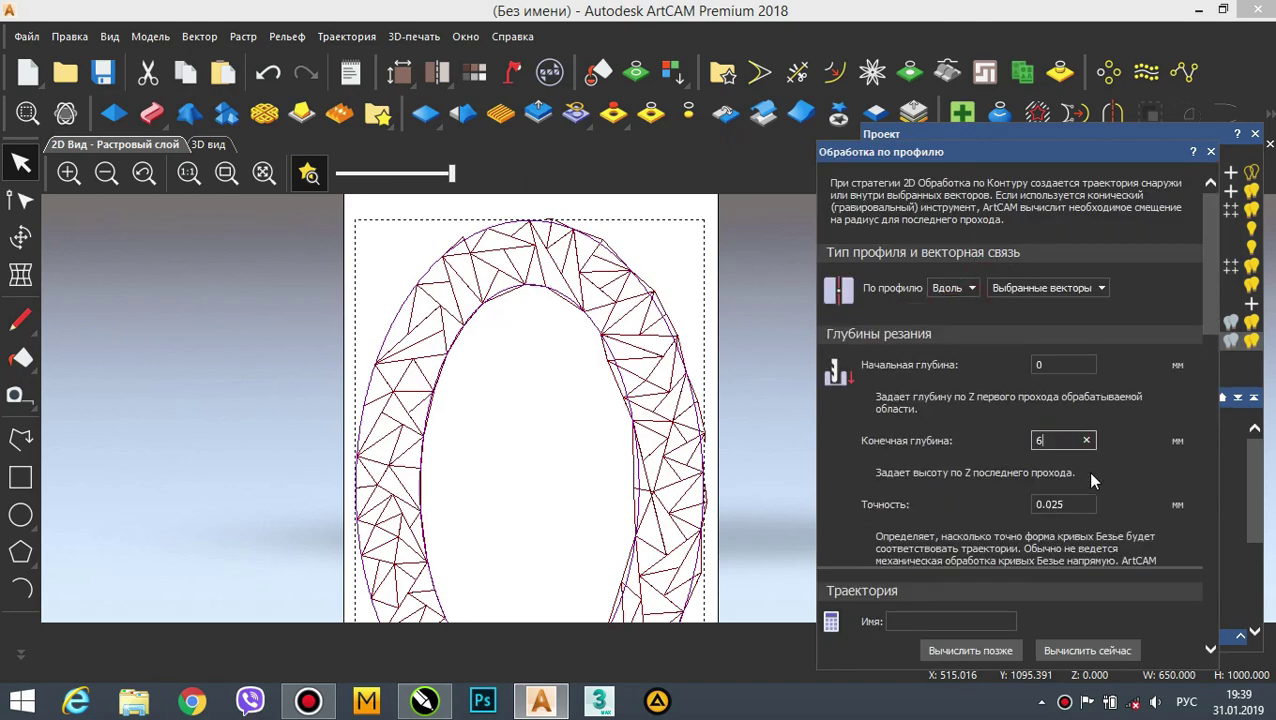
{"action": "scroll", "coordinate": [1140, 450], "scroll_direction": "down", "scroll_amount": 5}
- Choose the V-Bit 40 mm 150 degree tool and calculate the profile toolpath under the name 34234234
{"action": "left_click", "coordinate": [985, 322]}
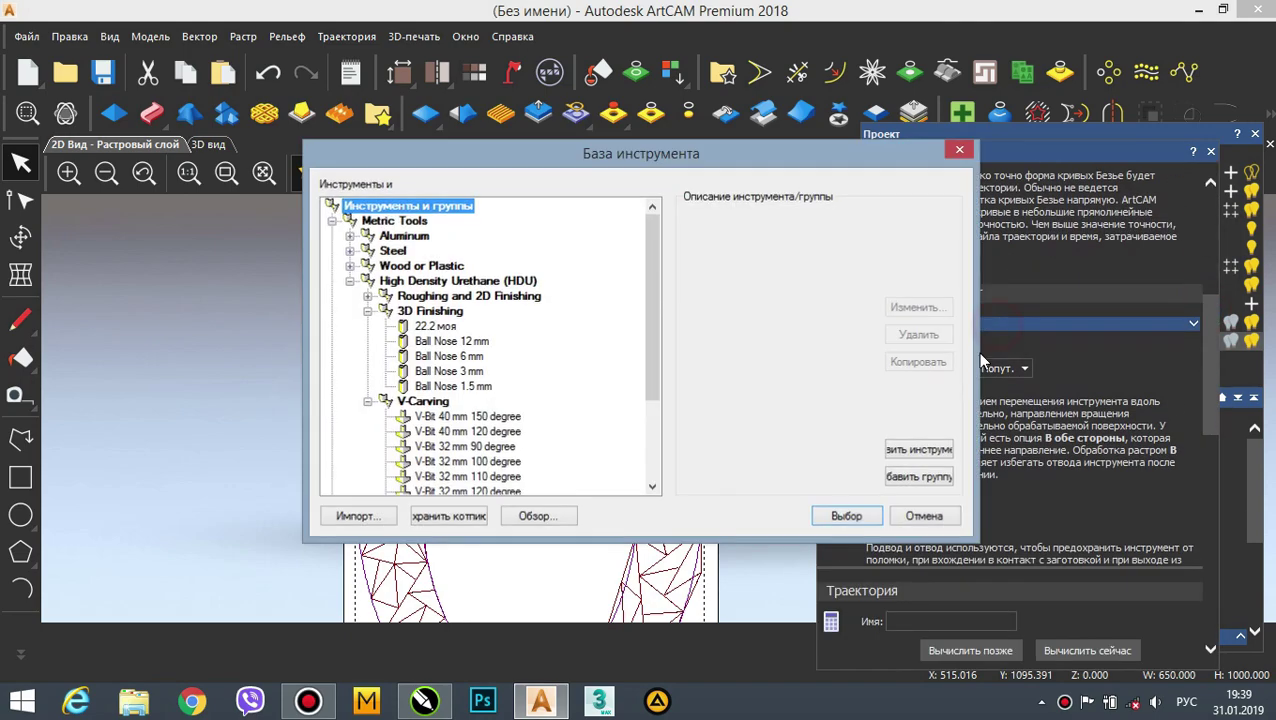
{"action": "left_click", "coordinate": [505, 416]}
{"action": "double_click", "coordinate": [505, 416]}
{"action": "left_click_drag", "start_coordinate": [1200, 379], "coordinate": [1203, 560]}
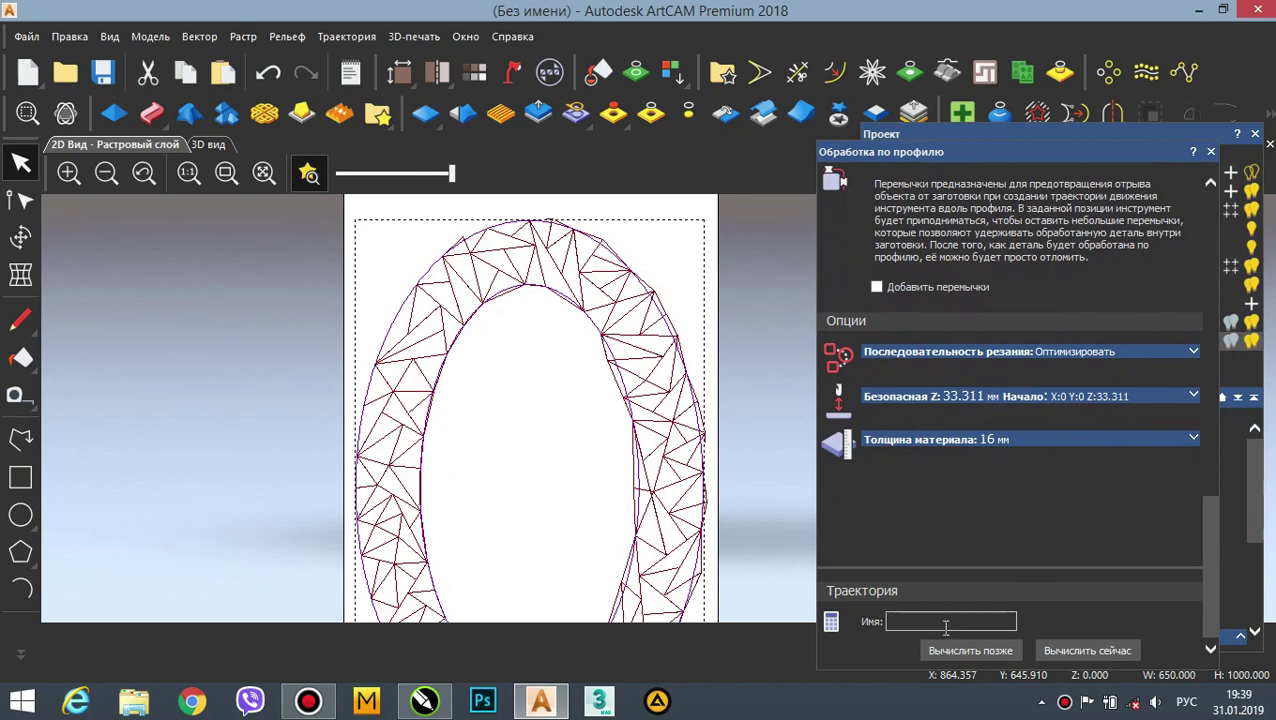
{"action": "type", "text": "34234234"}
{"action": "left_click", "coordinate": [1090, 650]}
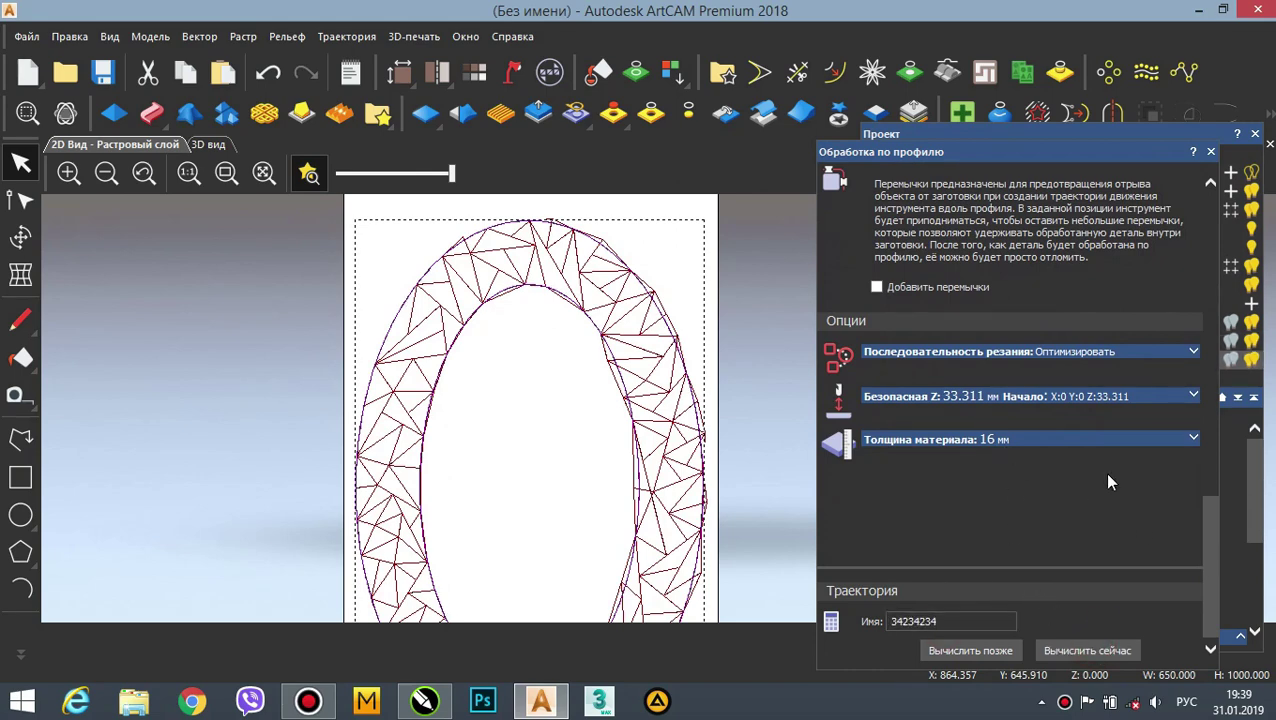
{"action": "left_click", "coordinate": [1211, 153]}
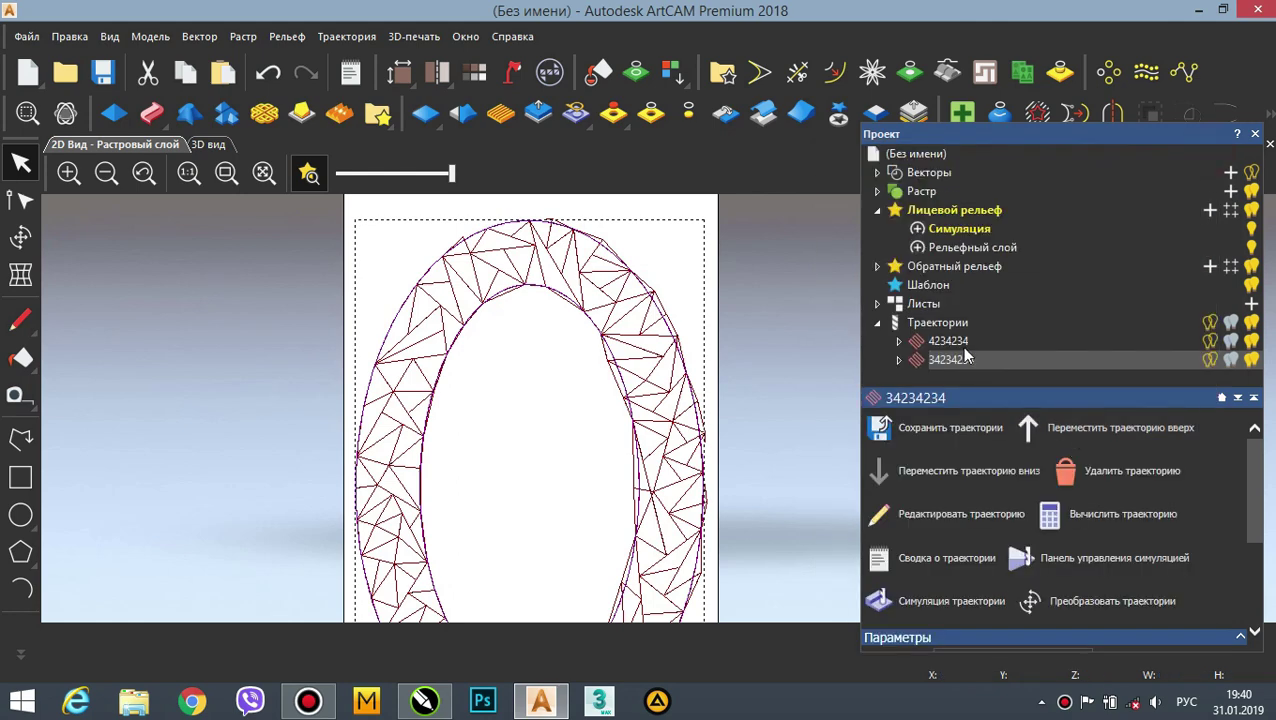
- Simulate toolpath 4234234 on the whole model at standard resolution, then simulate toolpath 34234234 on the same block
{"action": "left_click", "coordinate": [948, 341]}
{"action": "left_click", "coordinate": [985, 602]}
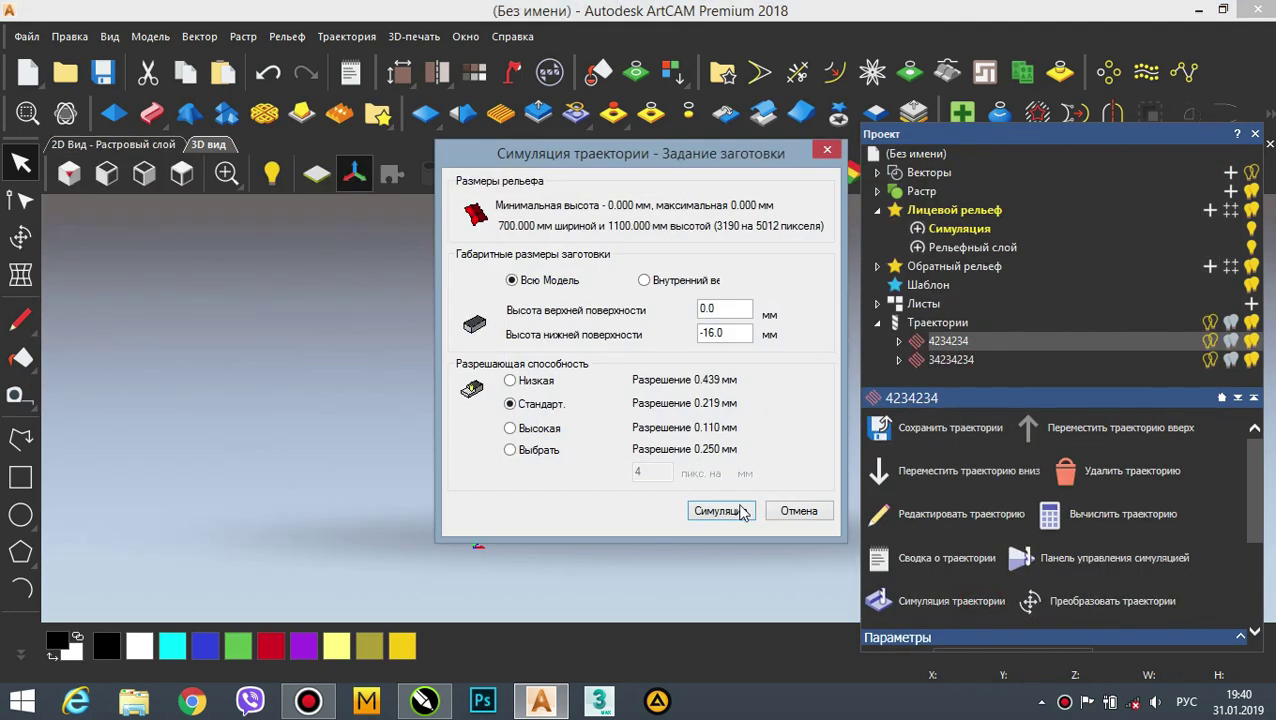
{"action": "left_click", "coordinate": [733, 513]}
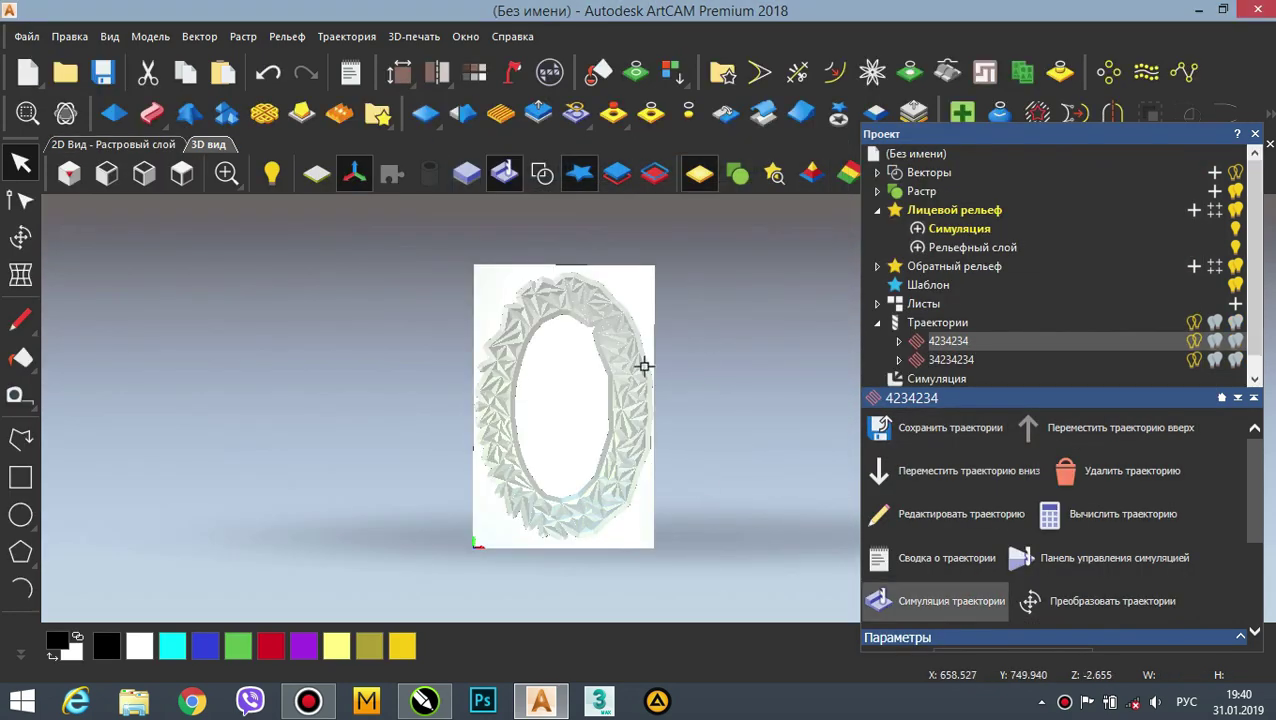
{"action": "left_click", "coordinate": [978, 358]}
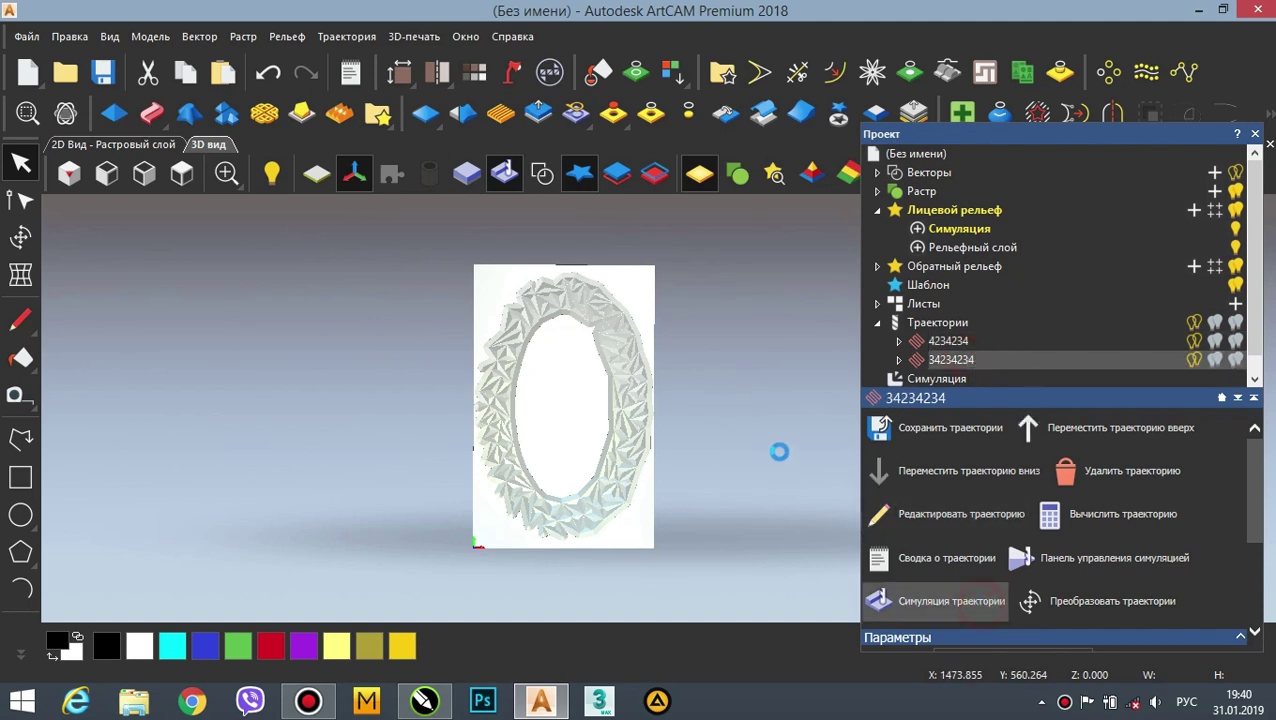
- Create a relief layer from the simulation, select it, and inspect the facets of the oval frame up close
{"action": "left_click", "coordinate": [347, 36]}
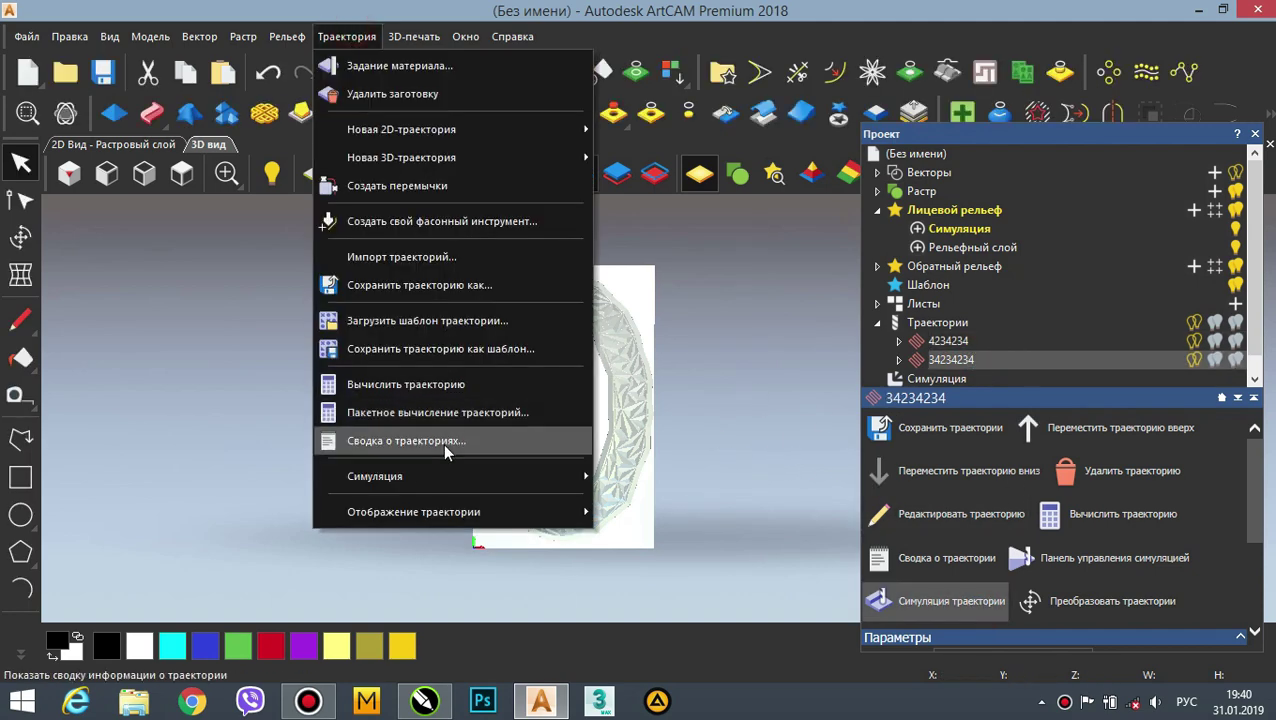
{"action": "mouse_move", "coordinate": [460, 476]}
{"action": "left_click", "coordinate": [704, 391]}
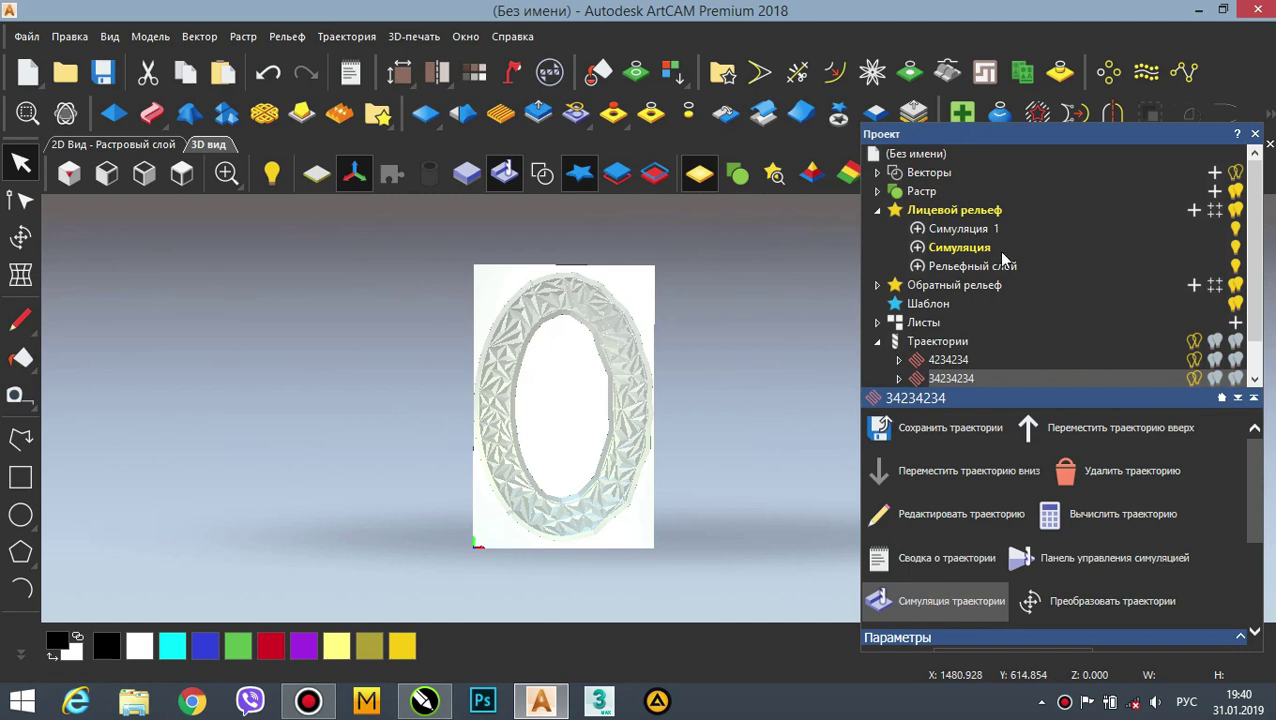
{"action": "left_click", "coordinate": [962, 229]}
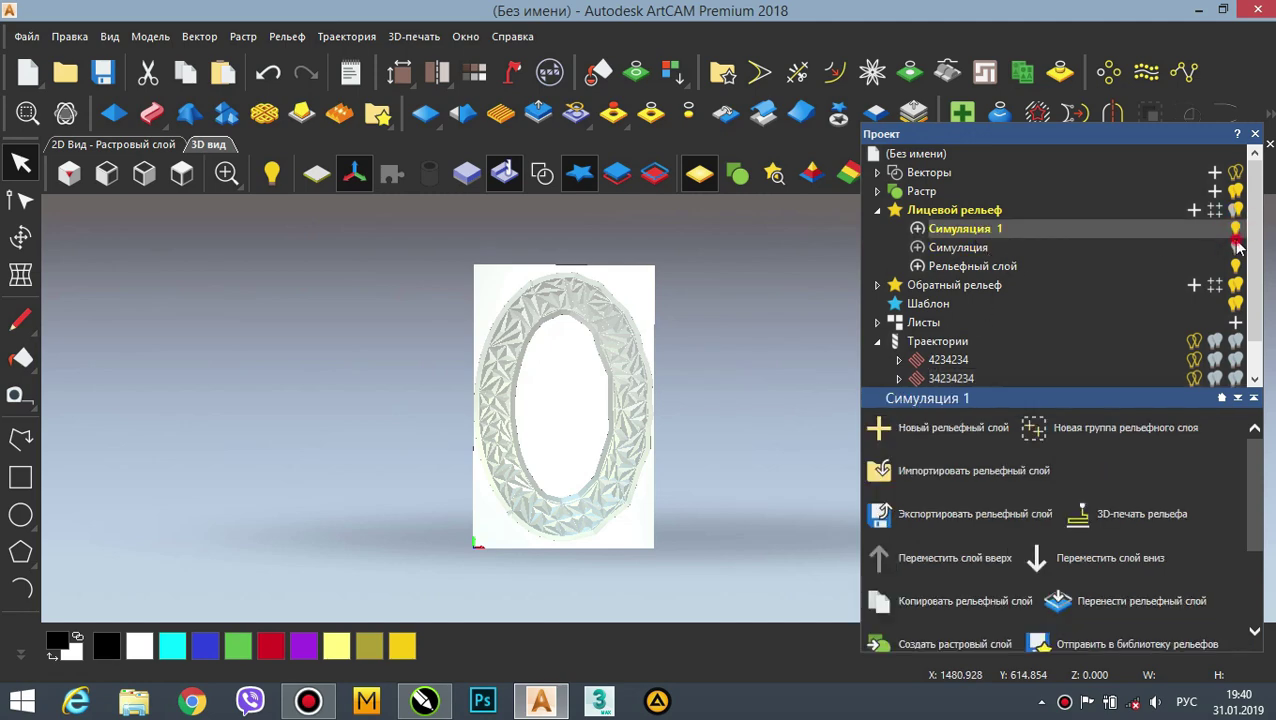
{"action": "scroll", "coordinate": [601, 391], "scroll_direction": "up", "scroll_amount": 5}
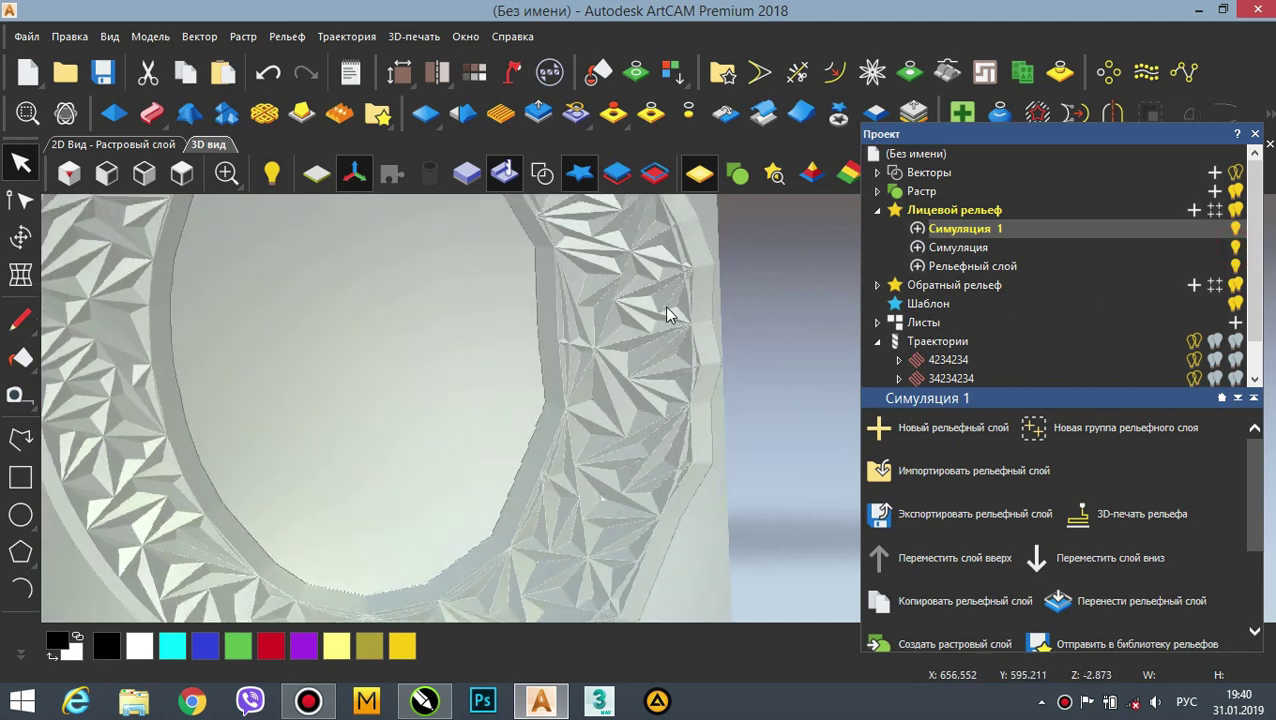
{"action": "left_click", "coordinate": [506, 174]}
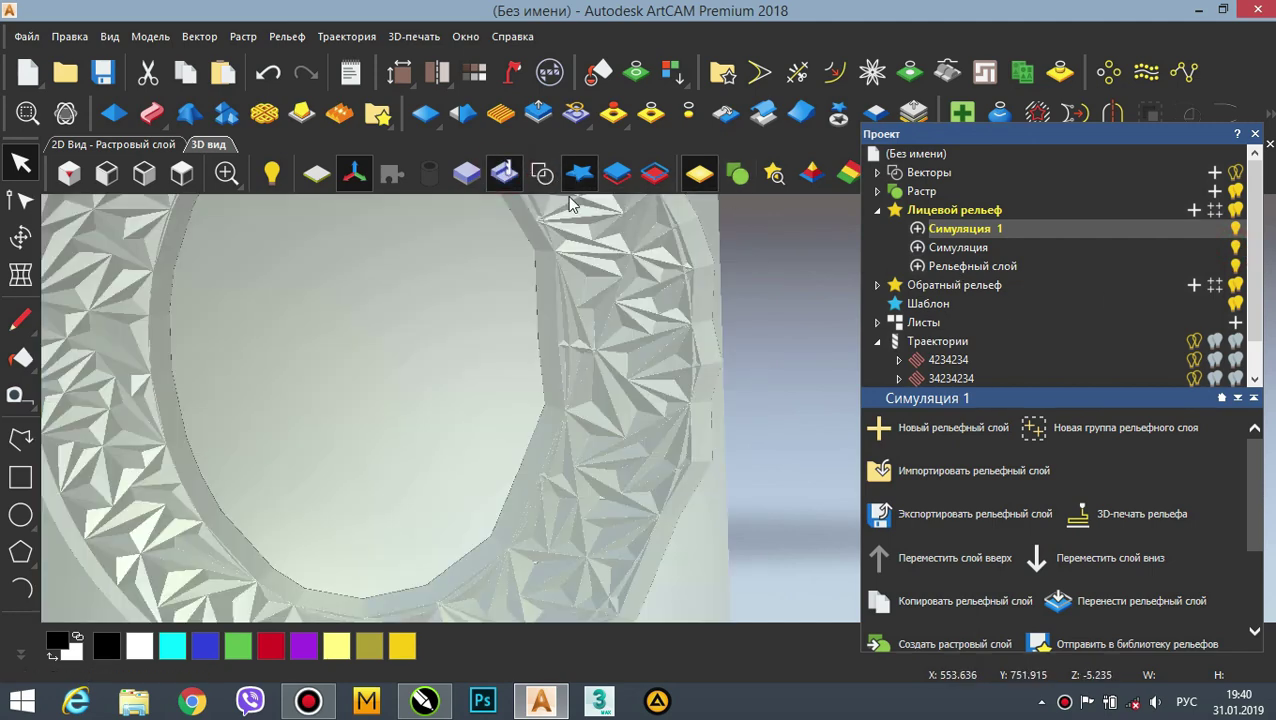
- Activate the base relief layer, hide both simulation layers, and create another relief layer from the simulation
{"action": "left_click", "coordinate": [1005, 268]}
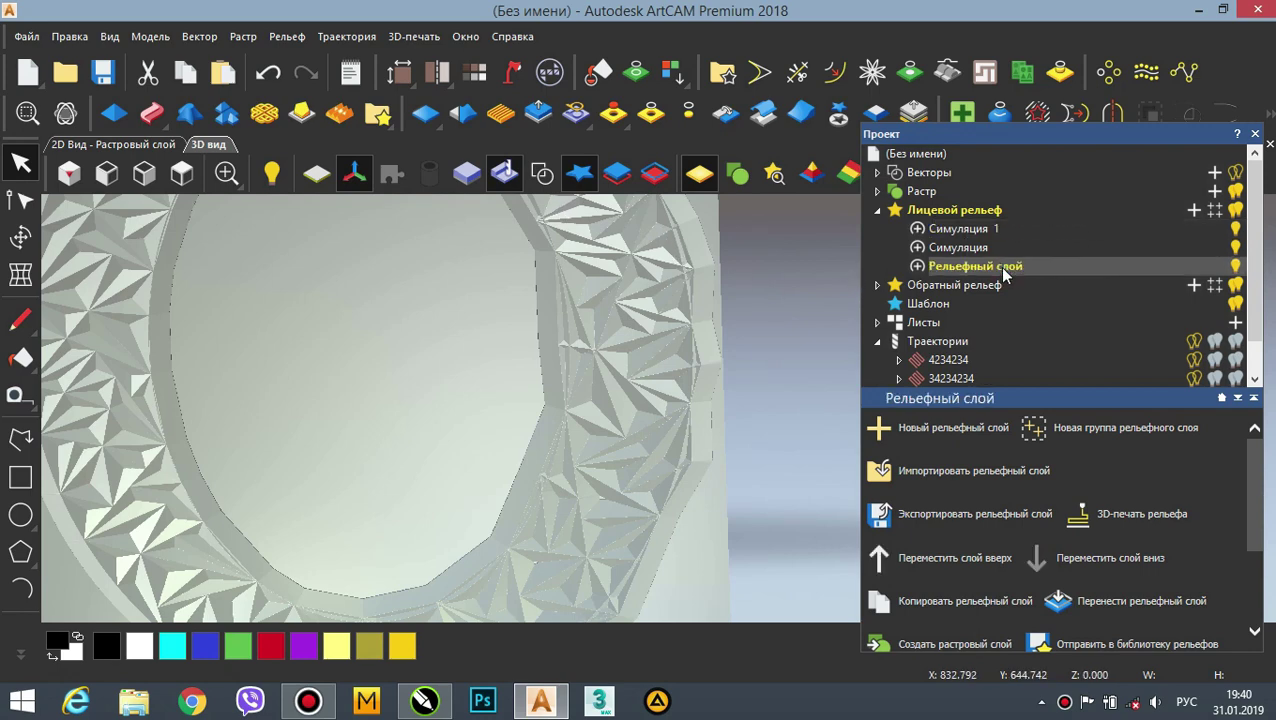
{"action": "left_click", "coordinate": [1236, 228]}
{"action": "left_click", "coordinate": [1236, 247]}
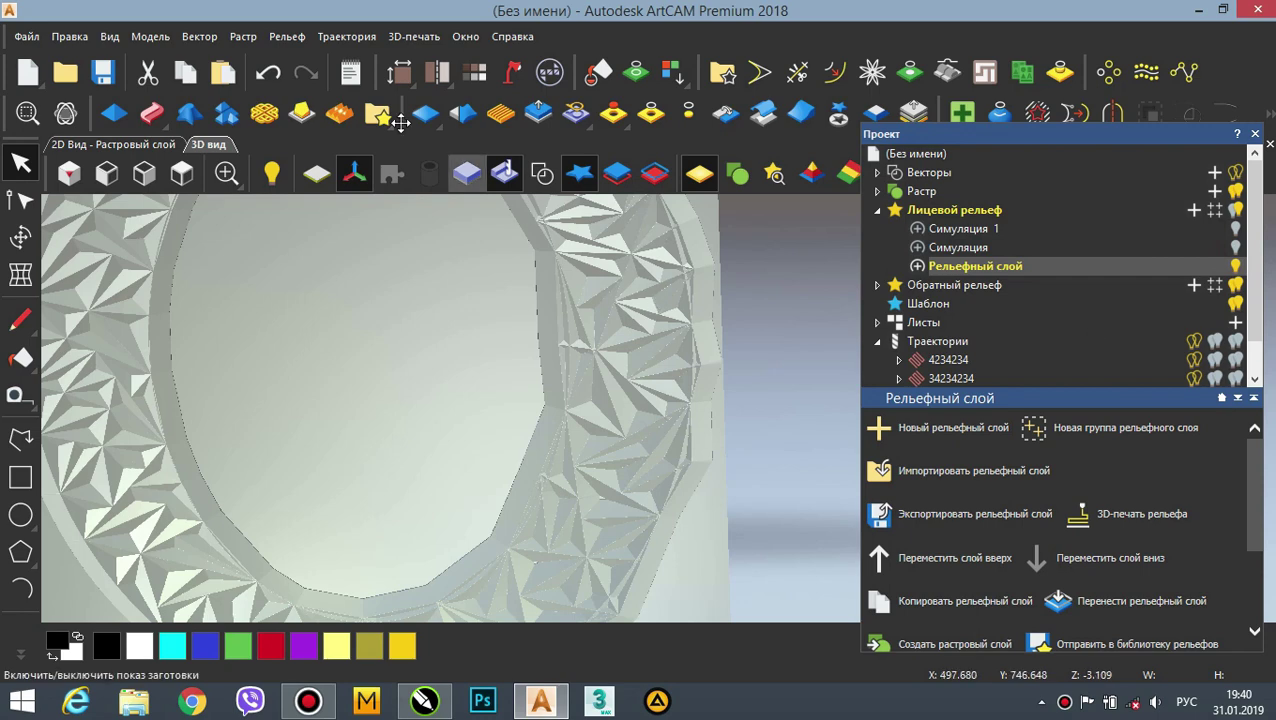
{"action": "left_click", "coordinate": [347, 36]}
{"action": "mouse_move", "coordinate": [484, 555]}
{"action": "left_click", "coordinate": [724, 393]}
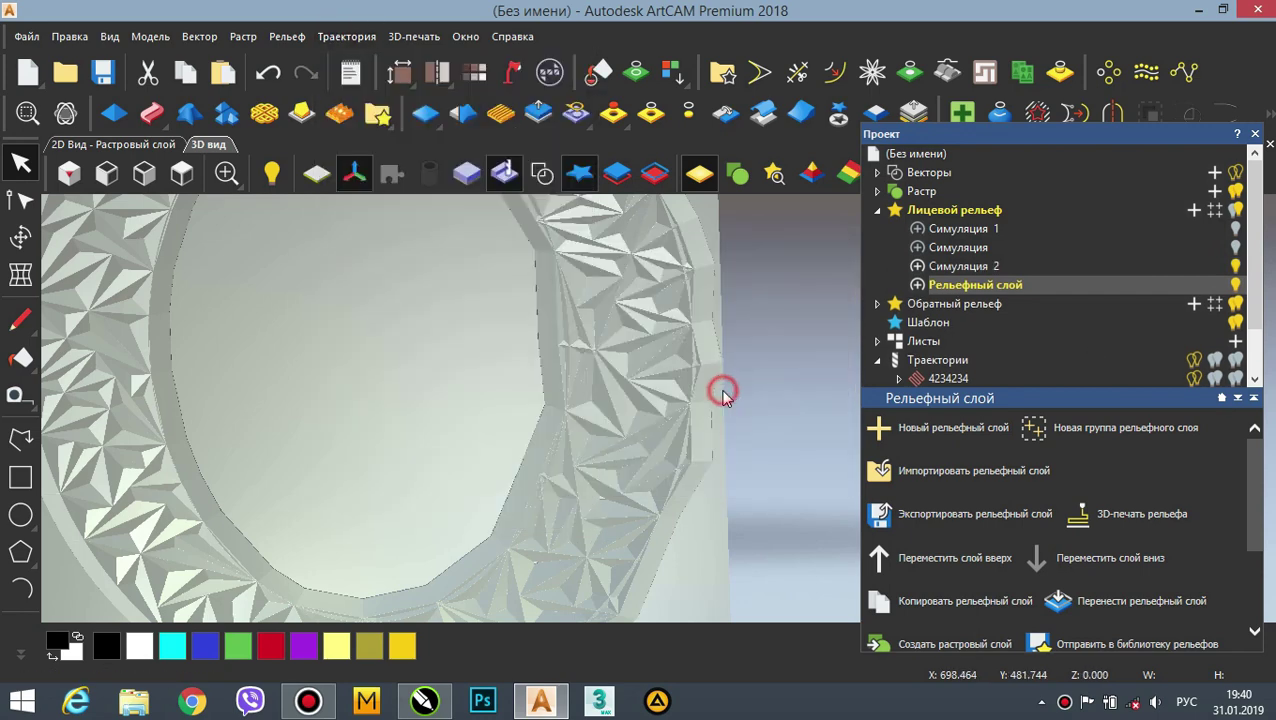
- Delete all the simulation relief layers from the front relief, keeping only the base relief layer
{"action": "right_click", "coordinate": [980, 234]}
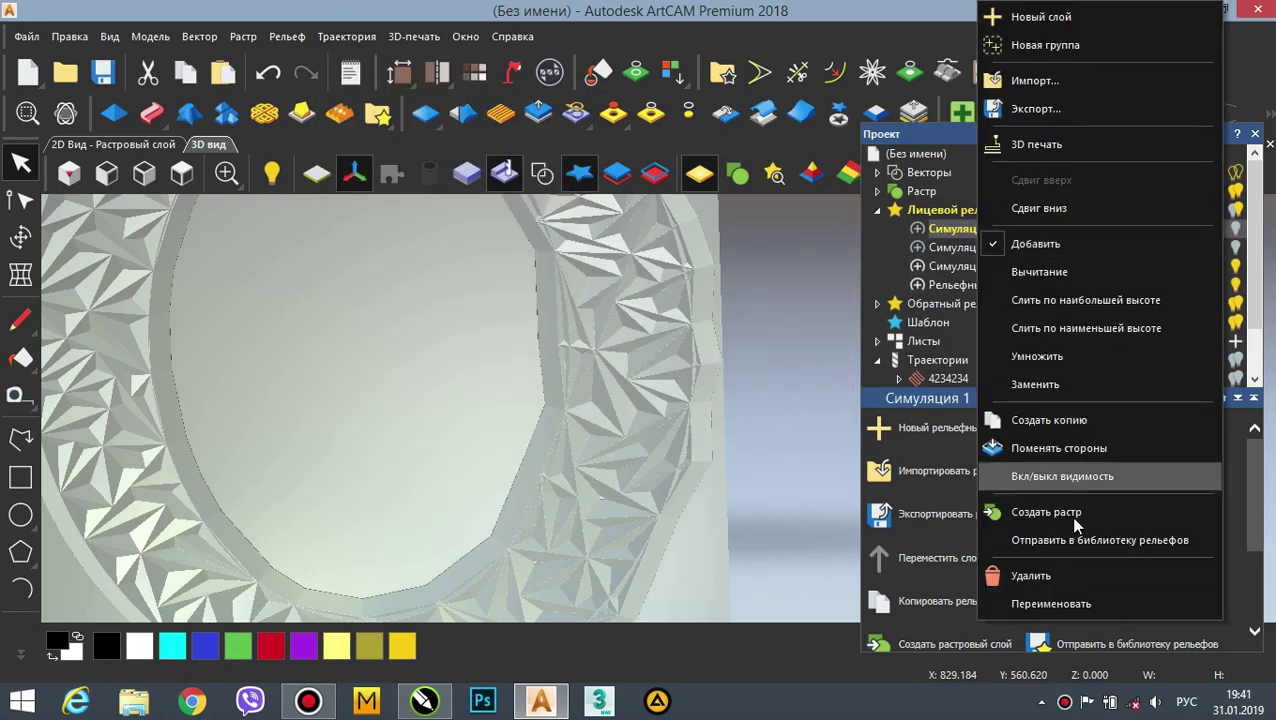
{"action": "left_click", "coordinate": [1020, 578]}
{"action": "right_click", "coordinate": [993, 233]}
{"action": "left_click", "coordinate": [1050, 576]}
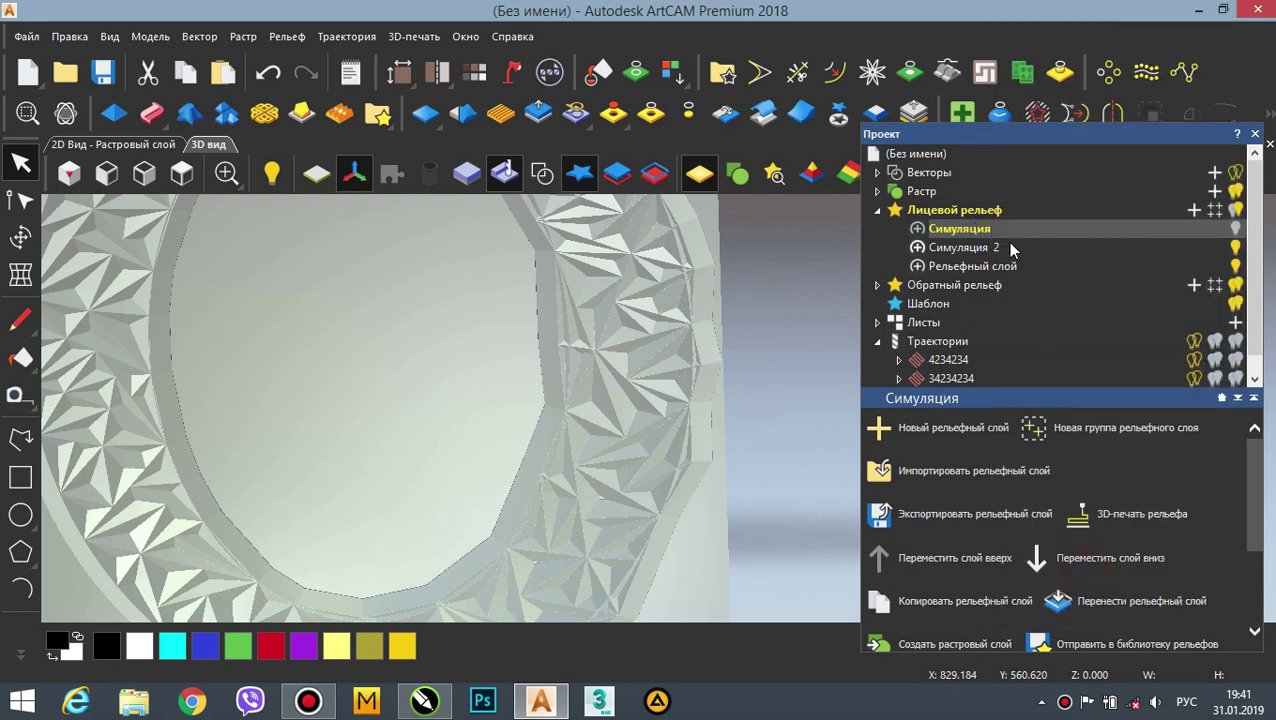
{"action": "right_click", "coordinate": [990, 230]}
{"action": "left_click", "coordinate": [1050, 576]}
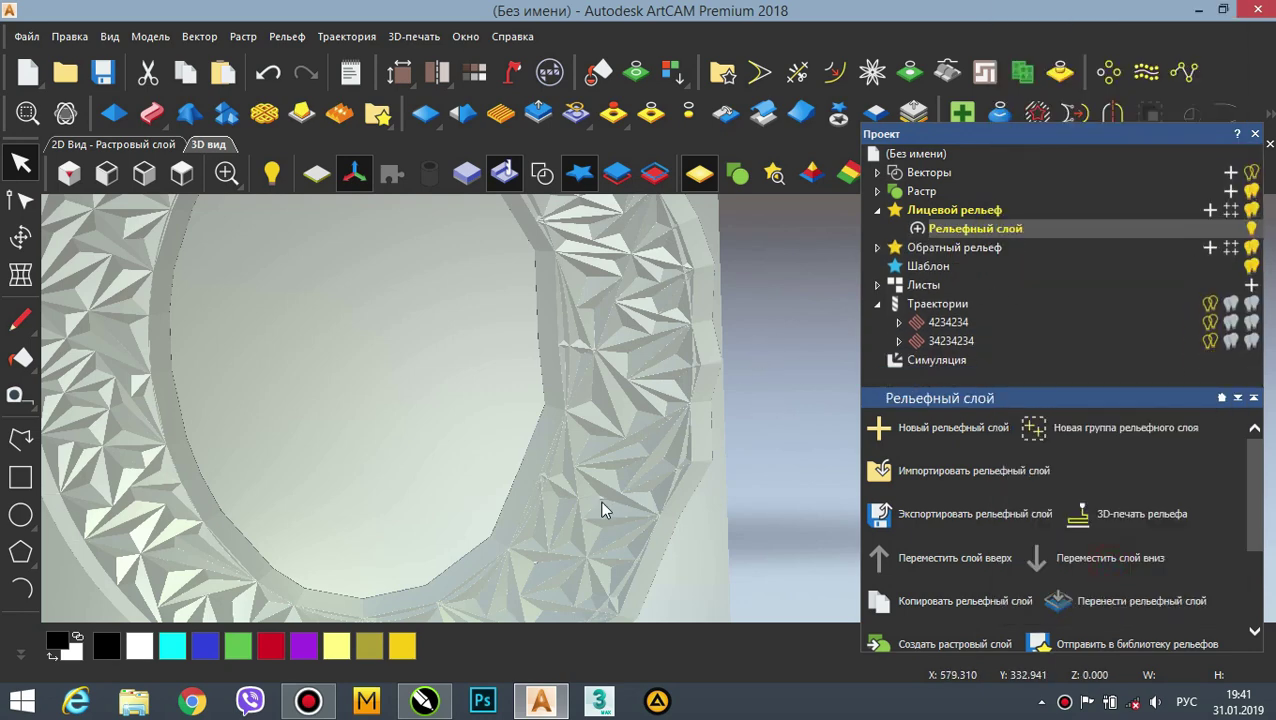
- Create a fresh relief layer from the current simulation
{"action": "left_click", "coordinate": [350, 37]}
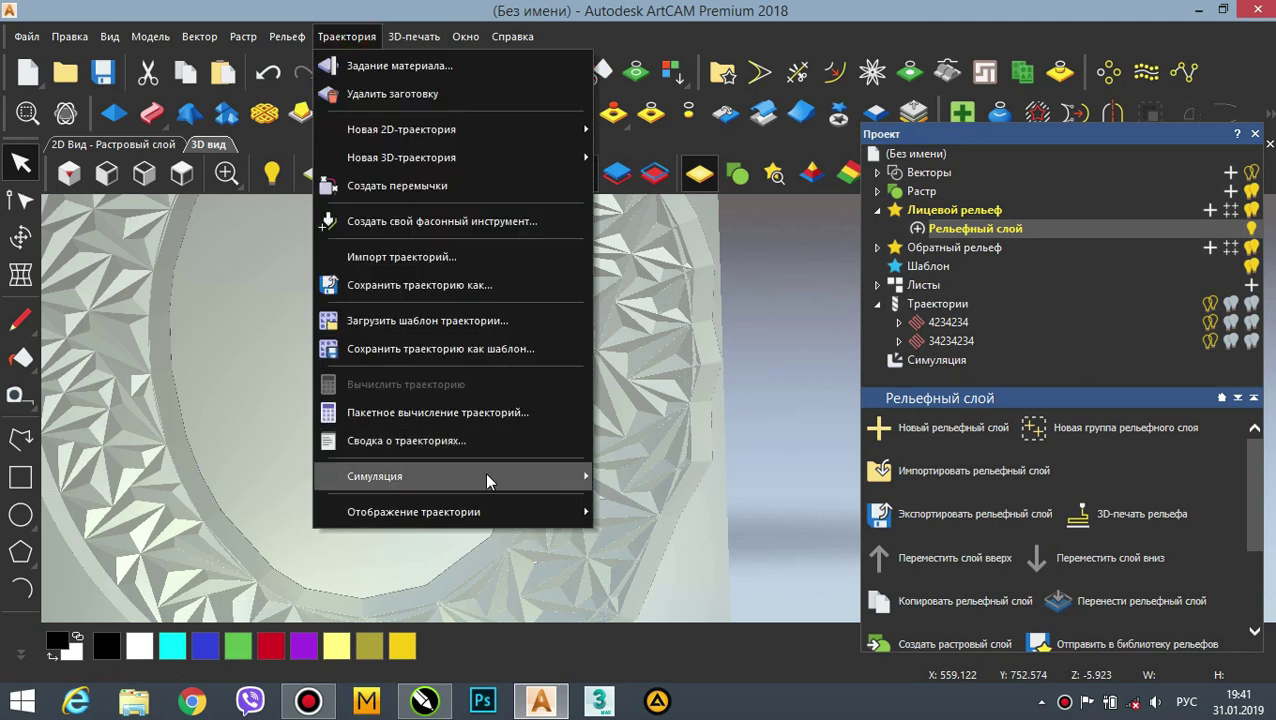
{"action": "mouse_move", "coordinate": [490, 476]}
{"action": "left_click", "coordinate": [760, 393]}
{"action": "left_click_drag", "start_coordinate": [1251, 285], "coordinate": [1257, 336]}
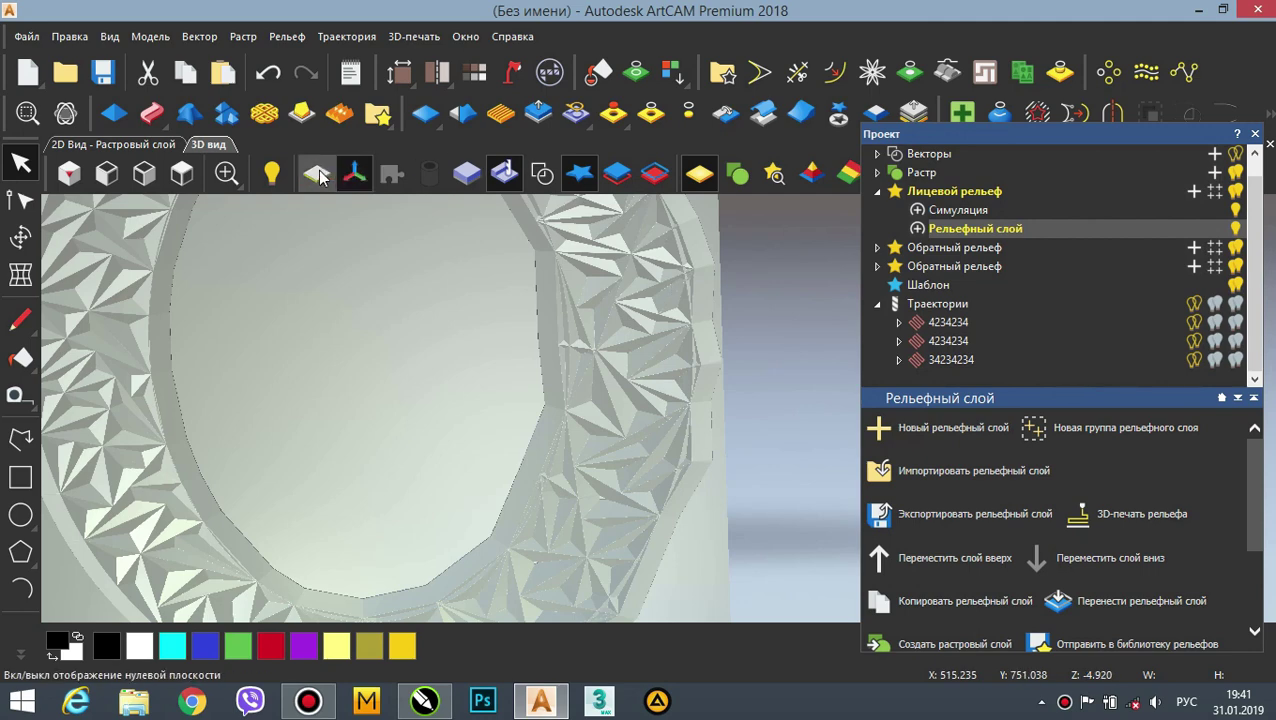
- Toggle the simulation display in the 3D view and inspect the whole faceted frame with raster shading
{"action": "left_click", "coordinate": [577, 176]}
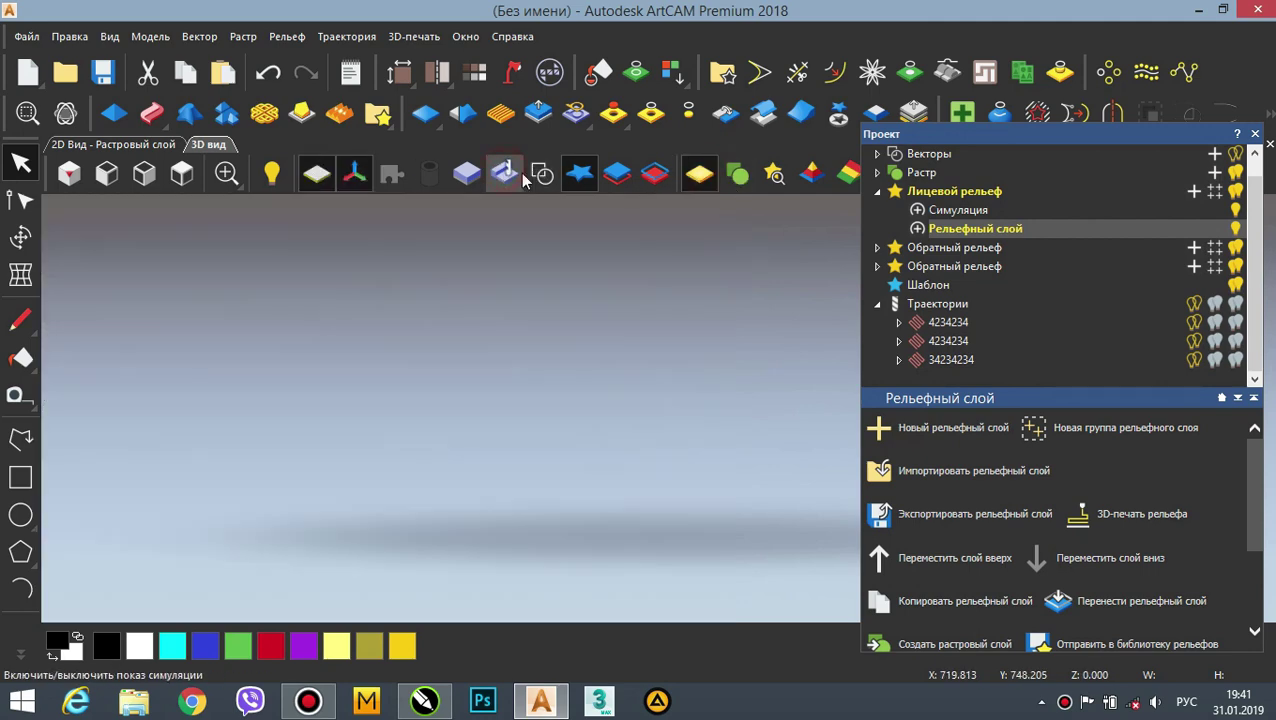
{"action": "left_click", "coordinate": [577, 176]}
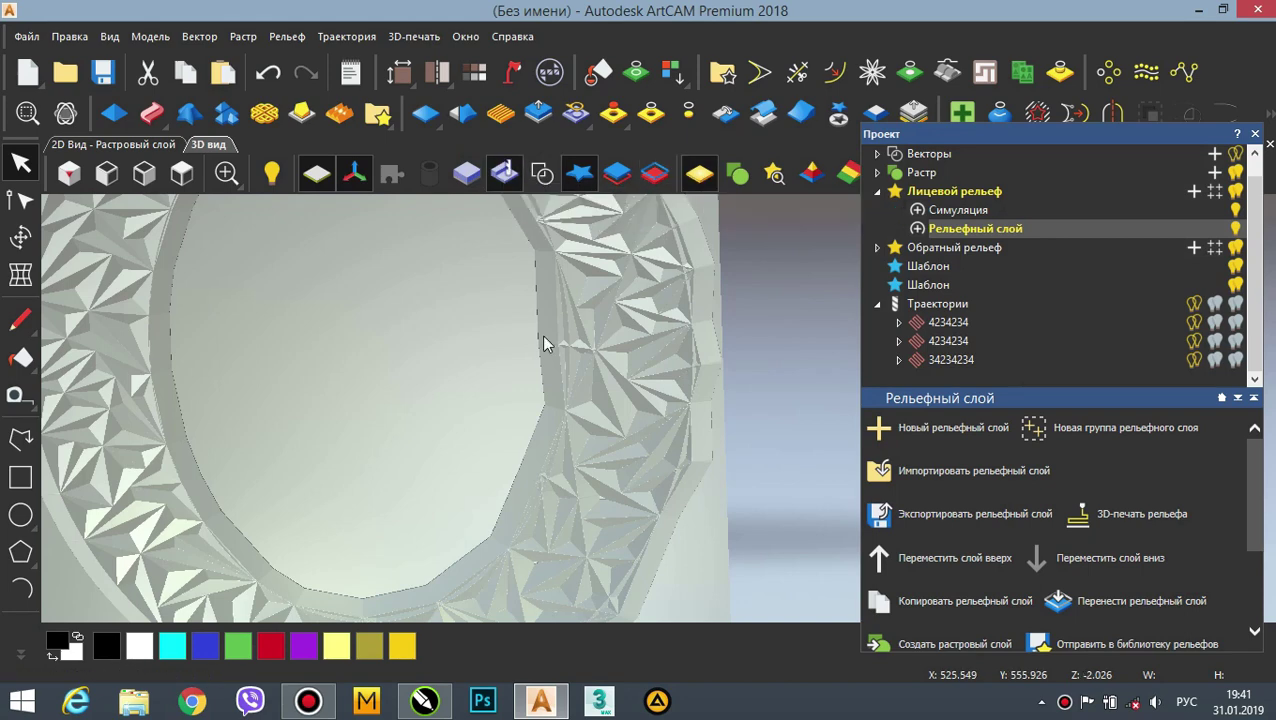
{"action": "scroll", "coordinate": [521, 373], "scroll_direction": "down", "scroll_amount": 5}
{"action": "scroll", "coordinate": [617, 341], "scroll_direction": "up", "scroll_amount": 2}
{"action": "left_click", "coordinate": [737, 175]}
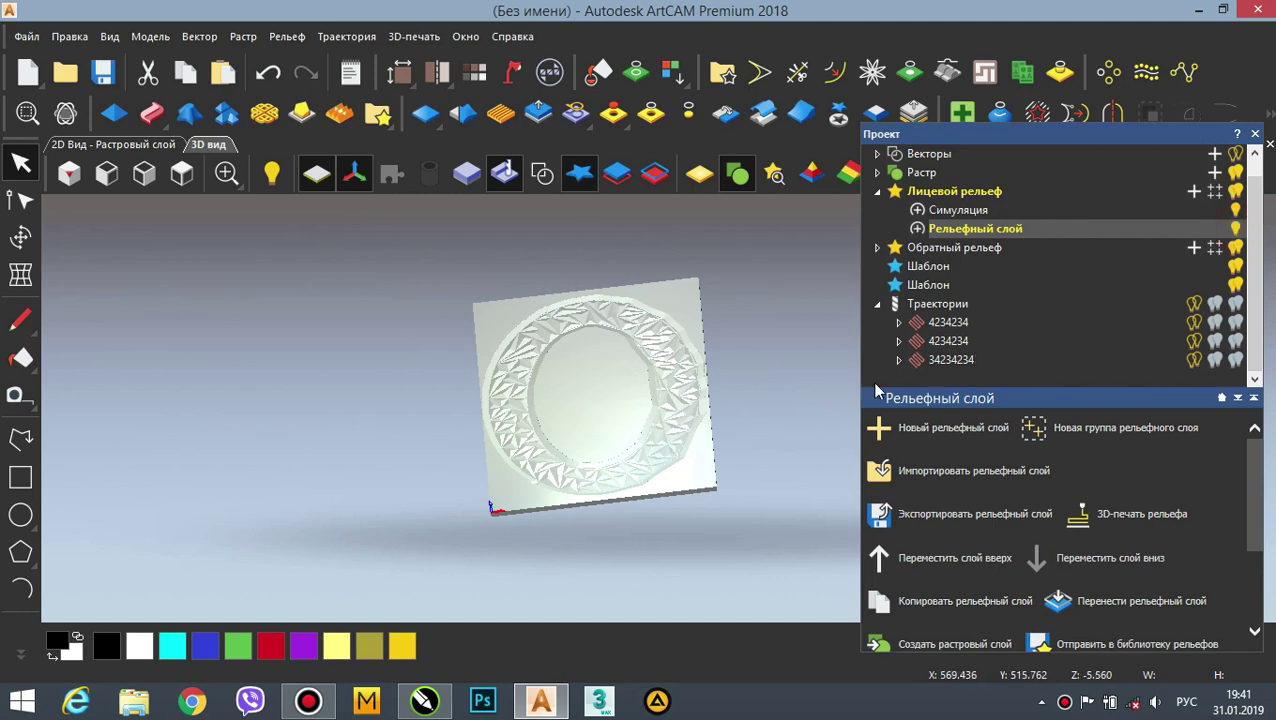
- Reset the simulation block and delete the simulation layer from the front relief
{"action": "left_click", "coordinate": [936, 361]}
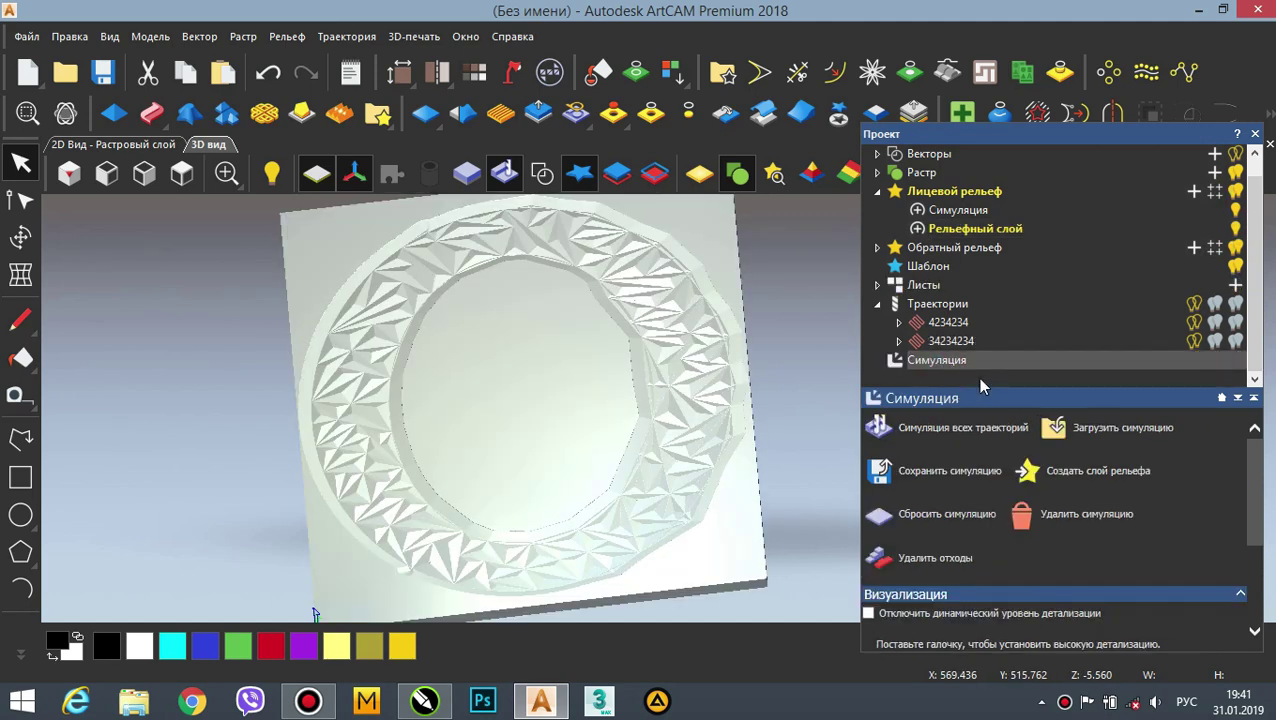
{"action": "left_click", "coordinate": [955, 514]}
{"action": "left_click", "coordinate": [950, 324]}
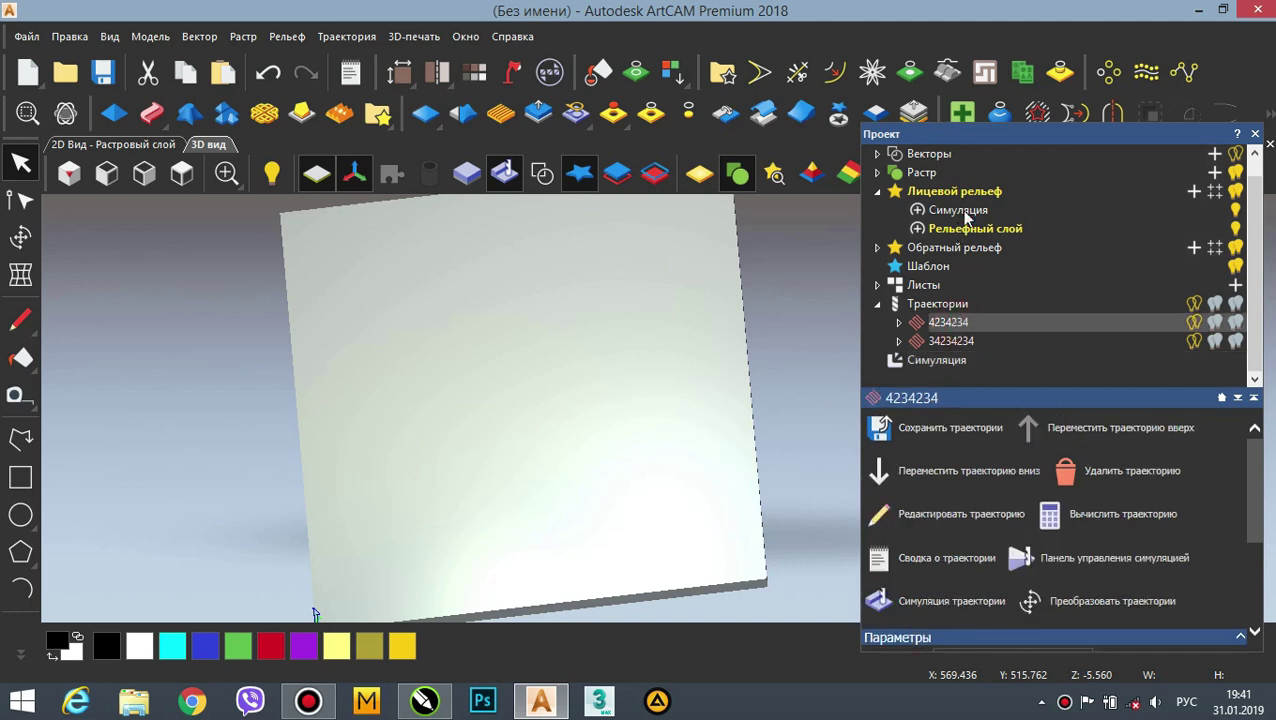
{"action": "right_click", "coordinate": [966, 218]}
{"action": "left_click", "coordinate": [1010, 576]}
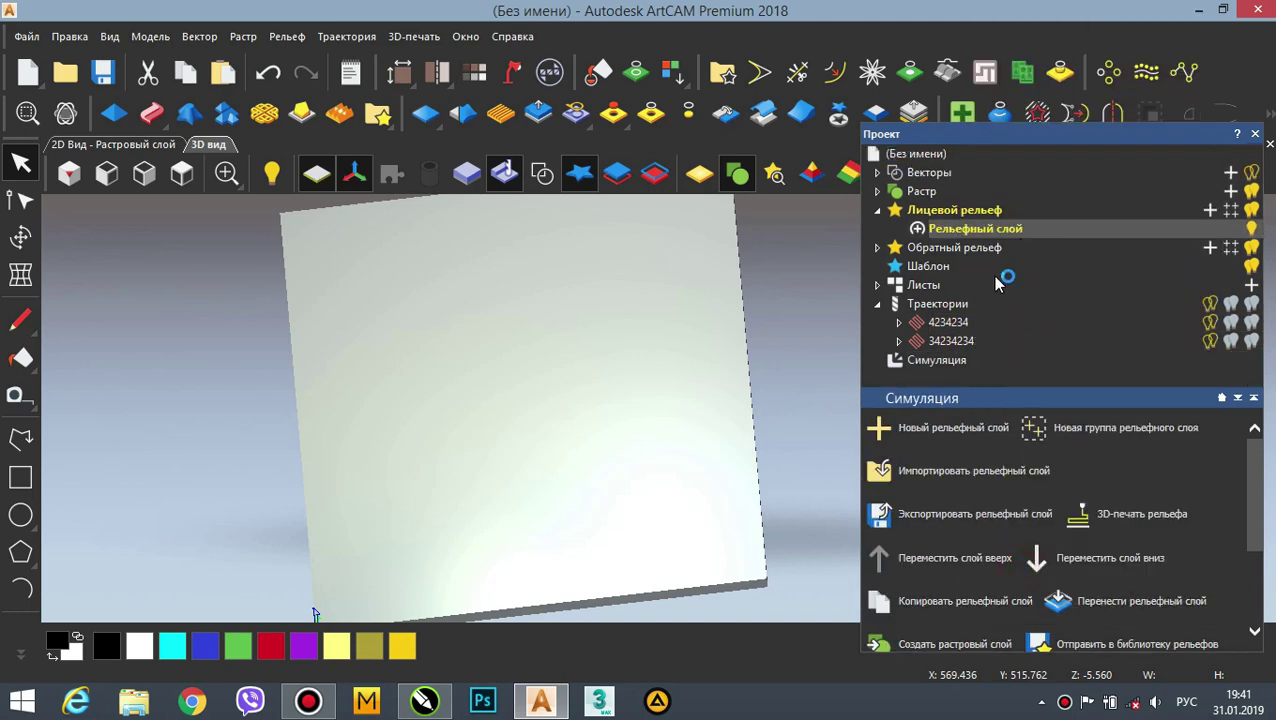
- Simulate toolpaths 4234234 and 34234234 on the reset block and create a relief layer from the simulation
{"action": "left_click", "coordinate": [948, 323]}
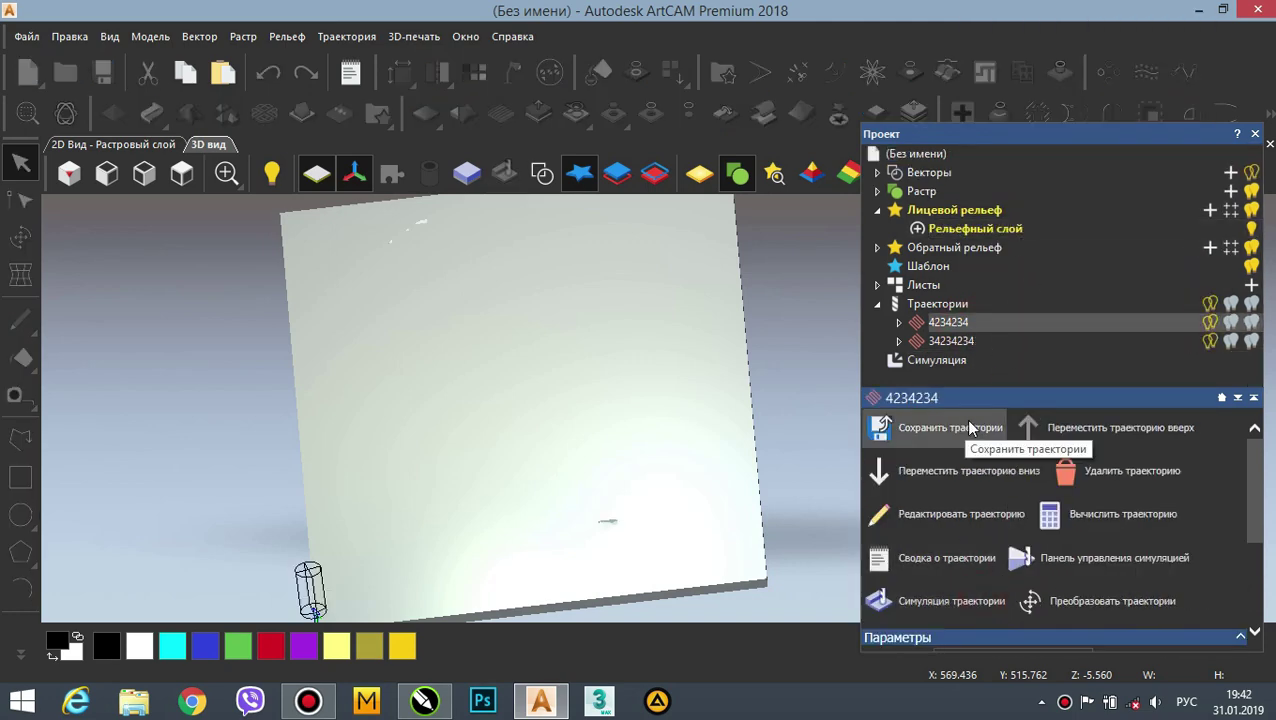
{"action": "left_click", "coordinate": [950, 341]}
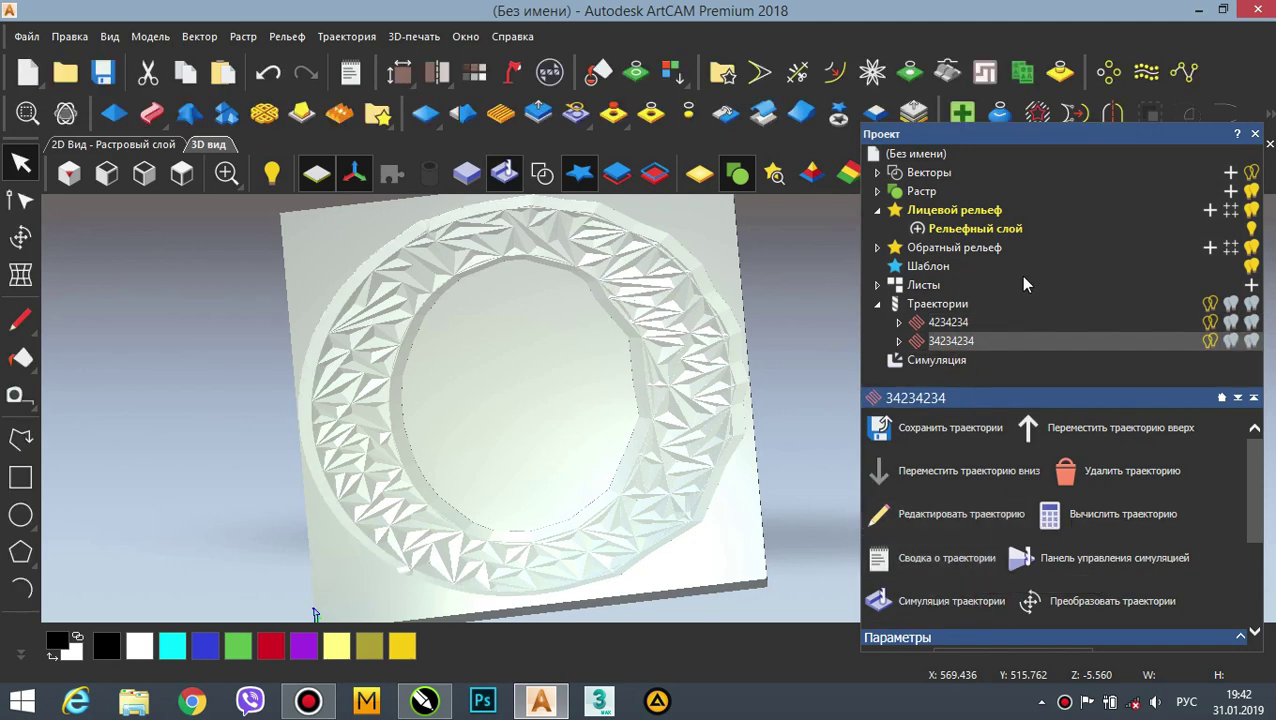
{"action": "left_click", "coordinate": [346, 36]}
{"action": "mouse_move", "coordinate": [400, 473]}
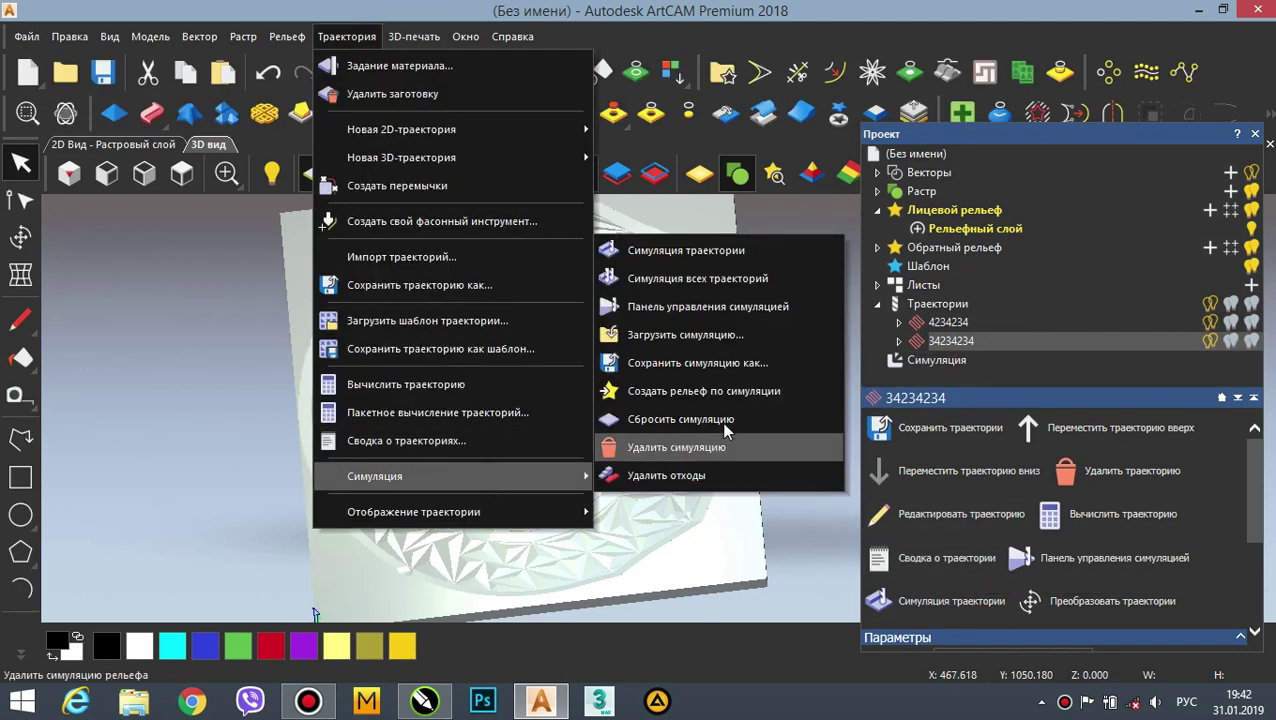
{"action": "left_click", "coordinate": [755, 393]}
{"action": "left_click", "coordinate": [985, 230]}
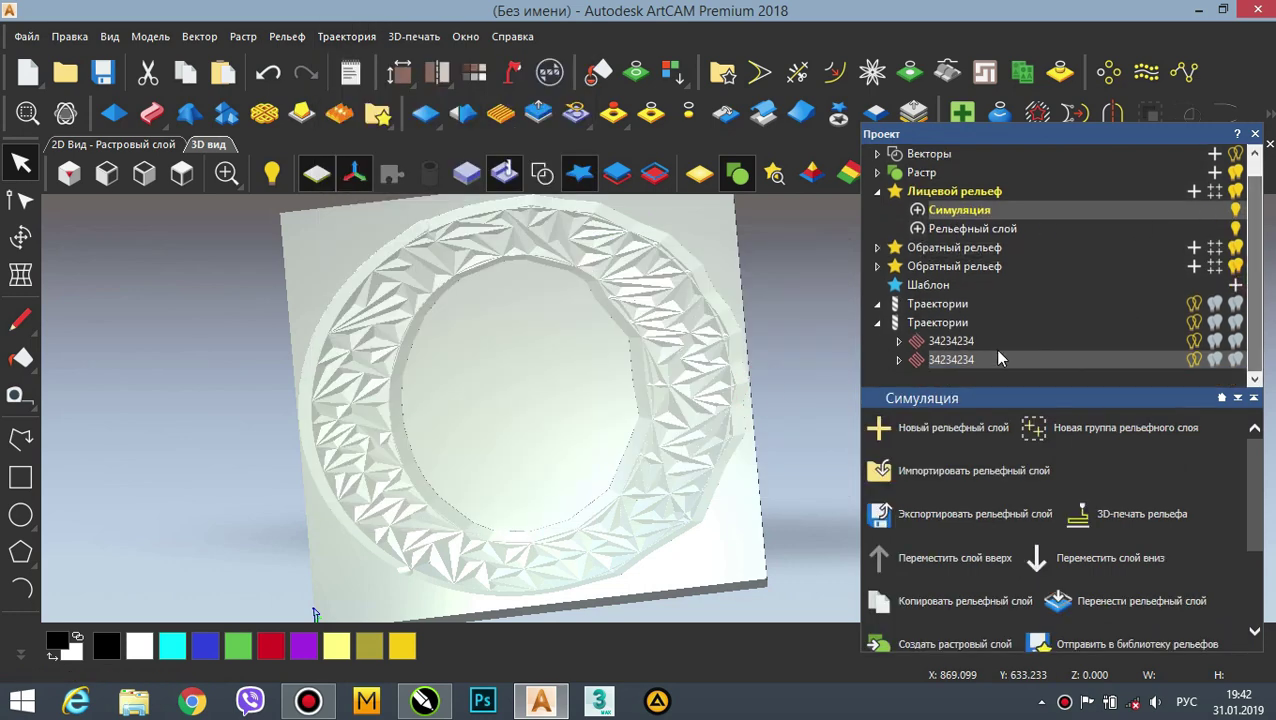
- Delete the toolpaths 34234234 and 4234234 from the project
{"action": "scroll", "coordinate": [1231, 318], "scroll_direction": "down", "scroll_amount": 1}
{"action": "left_click", "coordinate": [937, 360]}
{"action": "right_click", "coordinate": [952, 341]}
{"action": "left_click", "coordinate": [993, 302]}
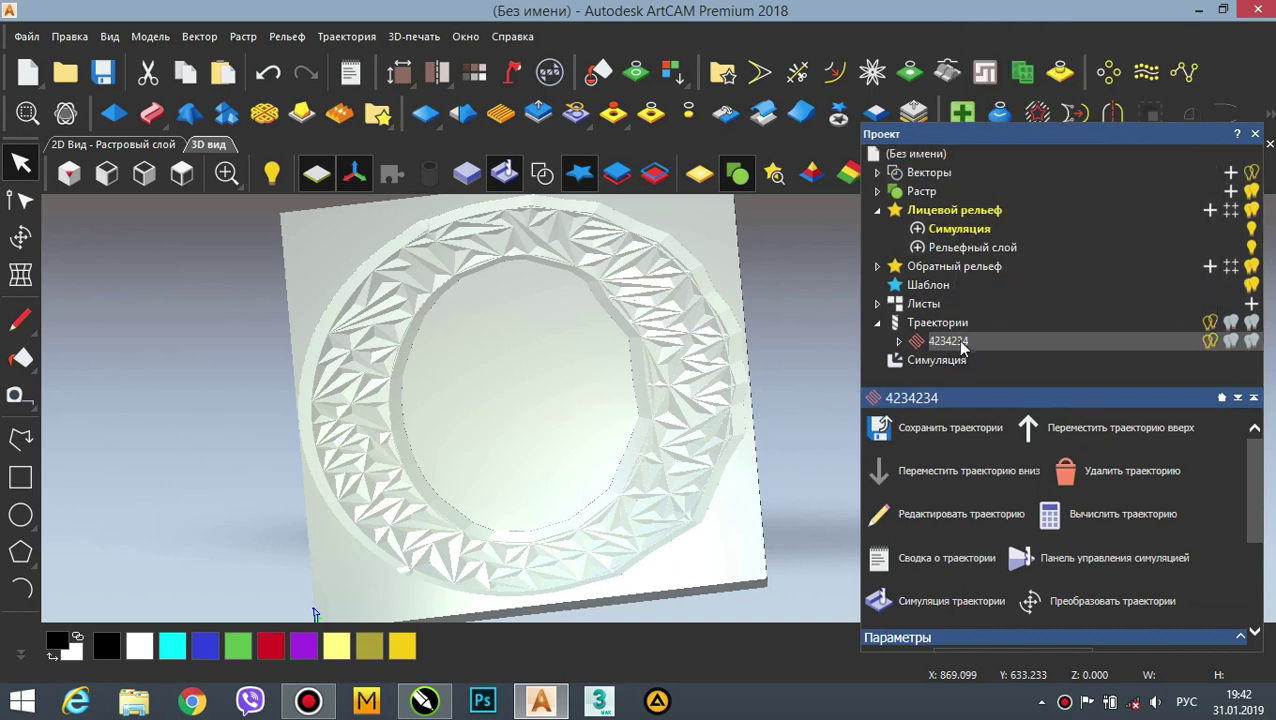
{"action": "right_click", "coordinate": [963, 343]}
{"action": "left_click", "coordinate": [1025, 300]}
- Delete the remaining toolpath 4234234 and the simulation from the project
{"action": "left_click", "coordinate": [940, 342]}
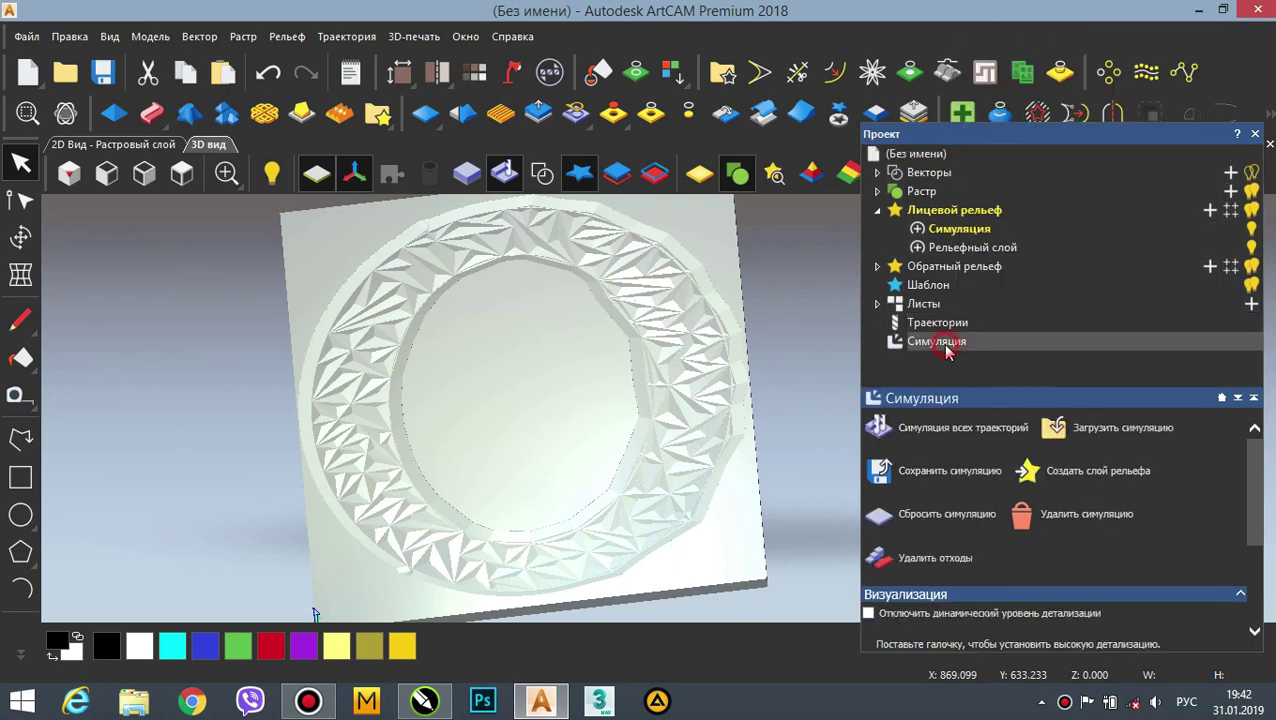
{"action": "right_click", "coordinate": [940, 342]}
{"action": "left_click", "coordinate": [985, 521]}
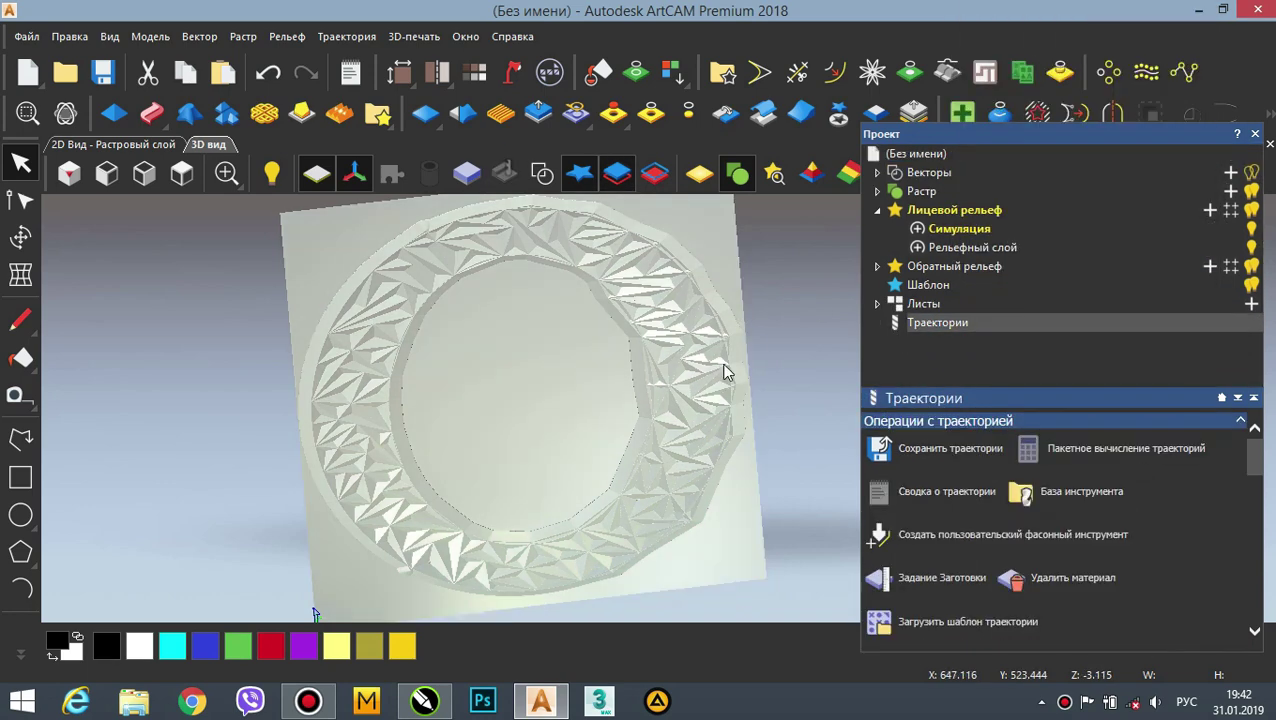
- Select the Симуляция relief layer, switch the 3D view to material shading and show the vectors over the relief
{"action": "left_click", "coordinate": [975, 230]}
{"action": "left_click_drag", "start_coordinate": [706, 399], "coordinate": [752, 388]}
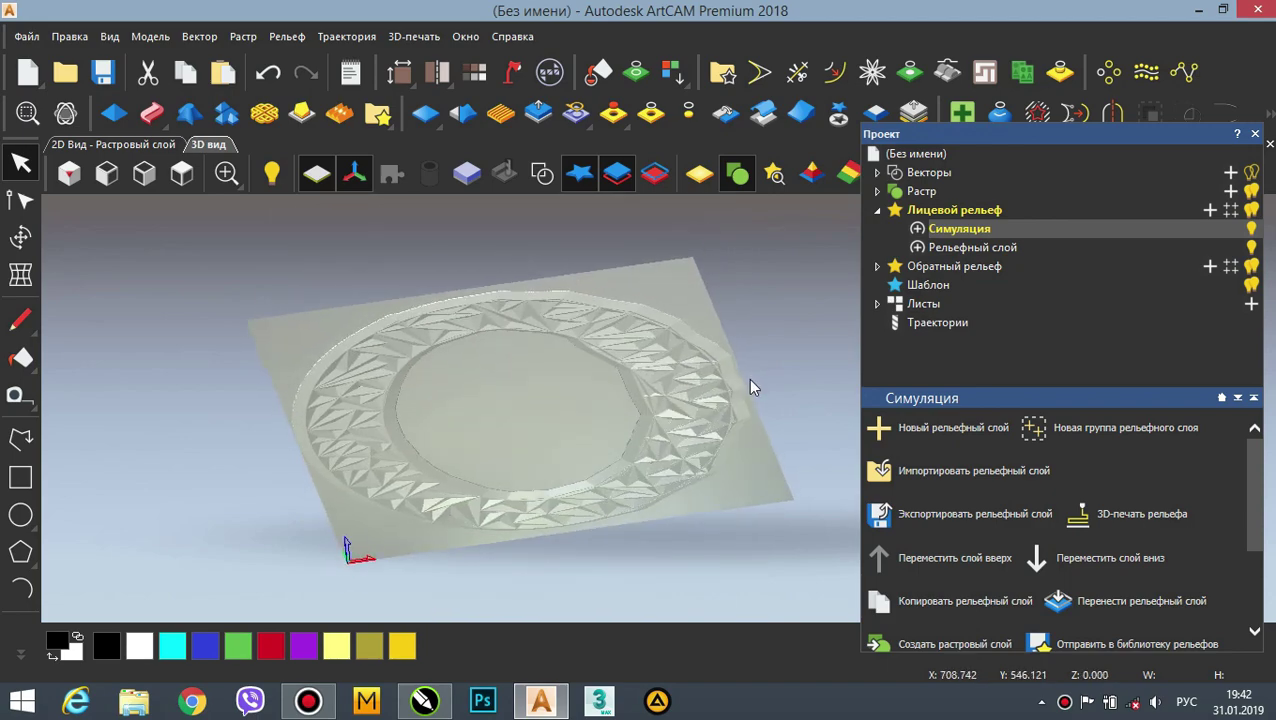
{"action": "left_click", "coordinate": [701, 178]}
{"action": "left_click_drag", "start_coordinate": [641, 318], "coordinate": [645, 435]}
{"action": "left_click", "coordinate": [548, 175]}
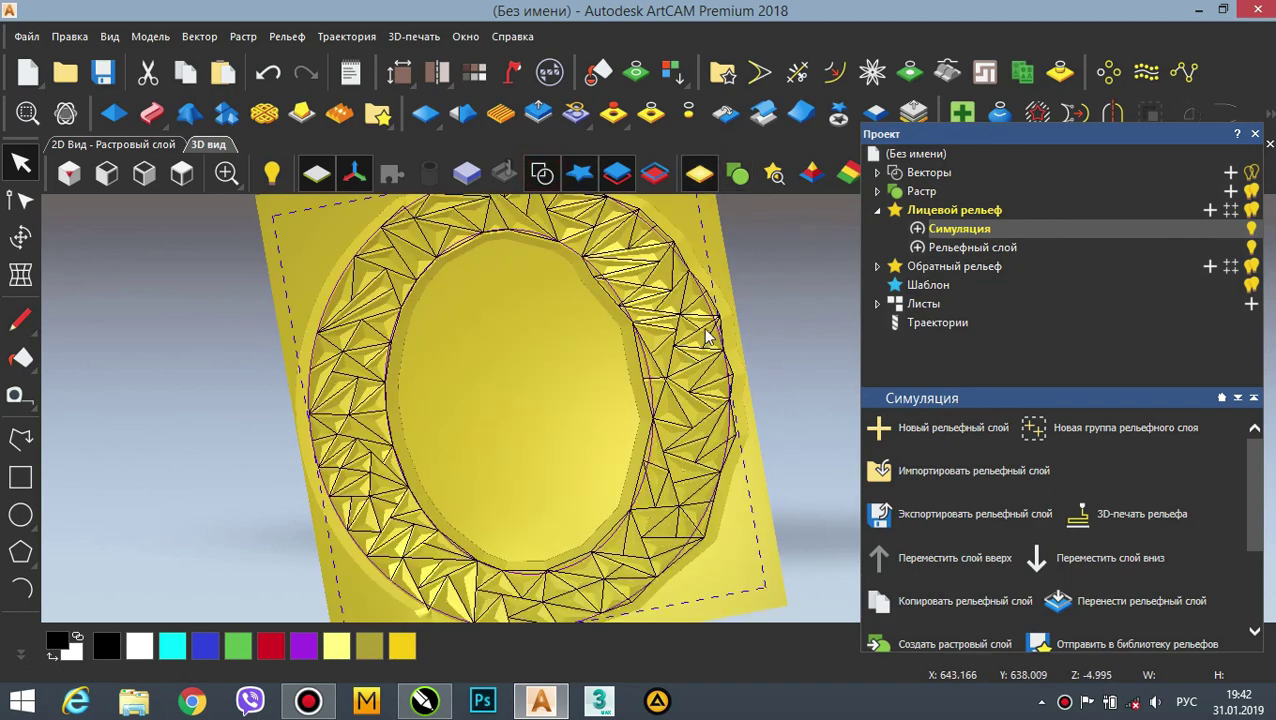
- Zero the relief outside the oval ring between the two oval vectors, and hide the vectors and the zero plane
{"action": "scroll", "coordinate": [621, 364], "scroll_direction": "up", "scroll_amount": 4}
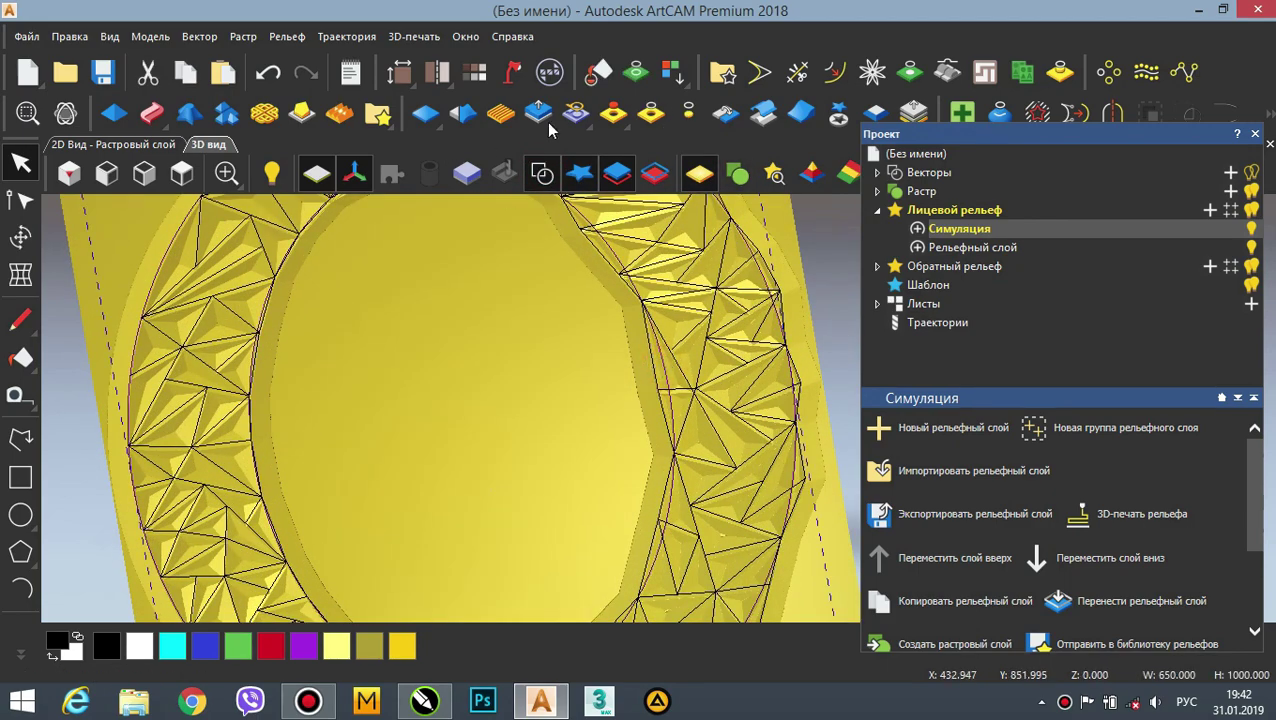
{"action": "left_click", "coordinate": [688, 112]}
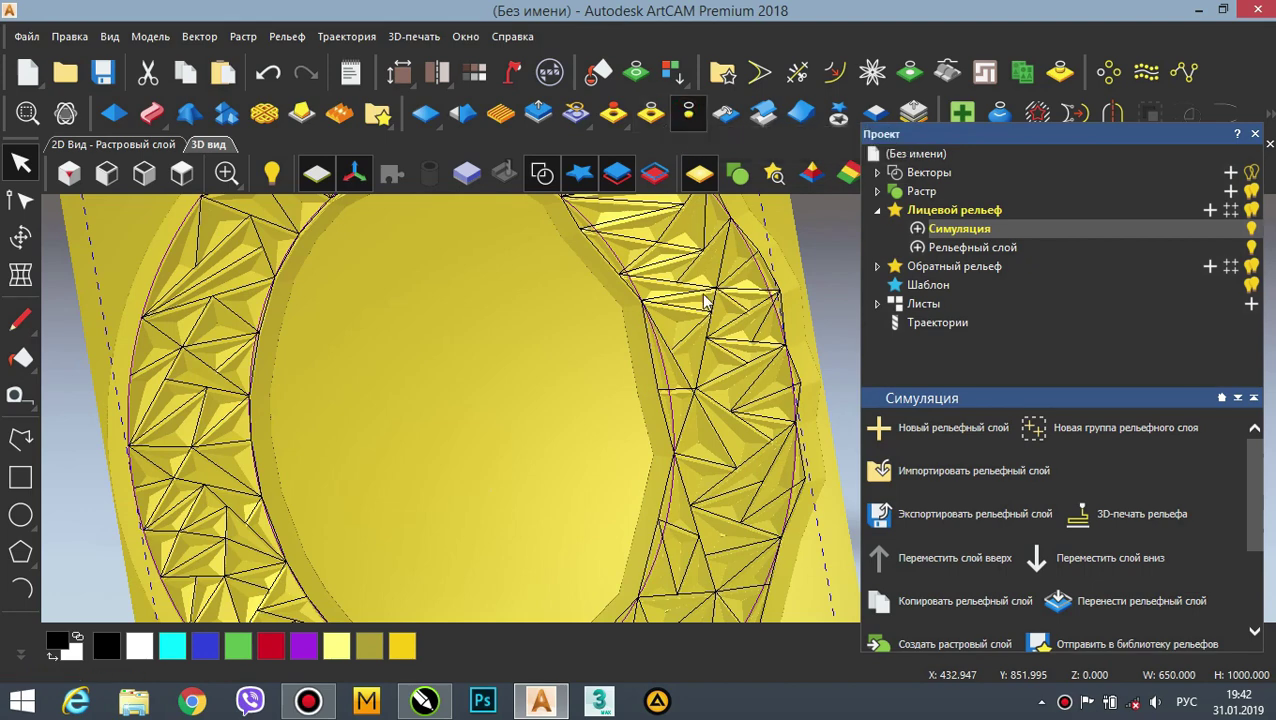
{"action": "scroll", "coordinate": [682, 397], "scroll_direction": "down", "scroll_amount": 5}
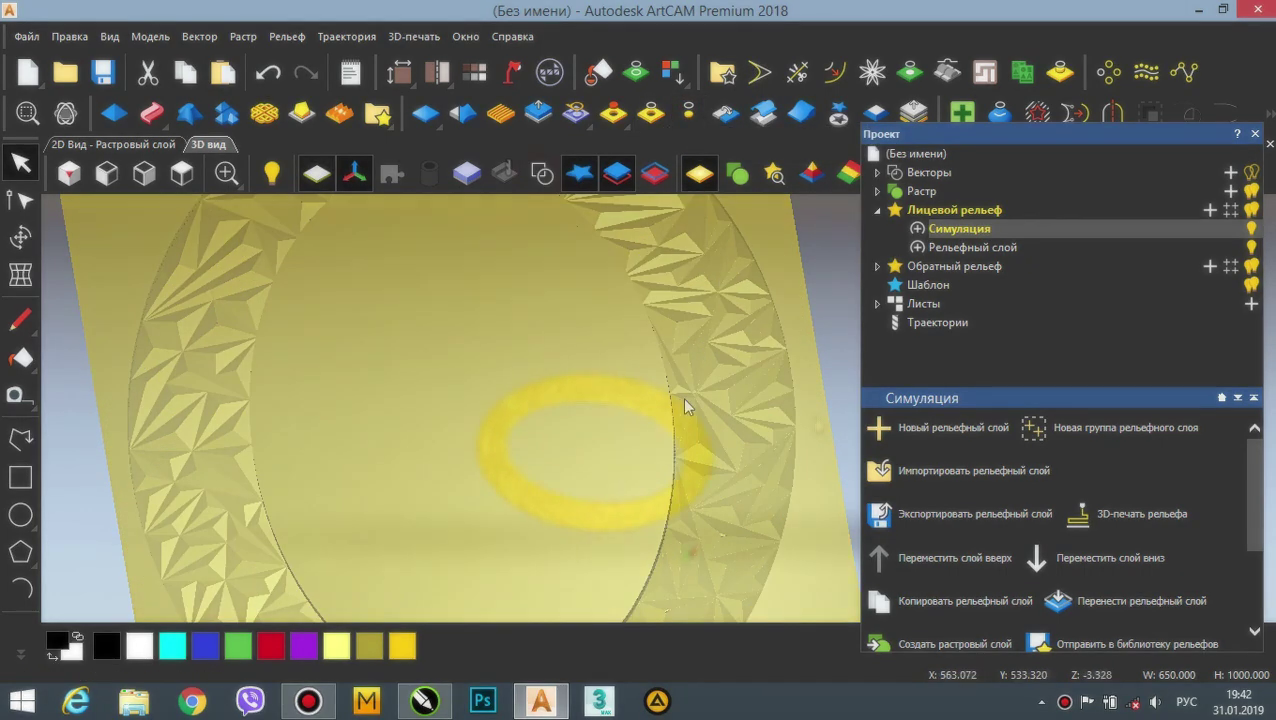
{"action": "left_click_drag", "start_coordinate": [648, 537], "coordinate": [747, 528]}
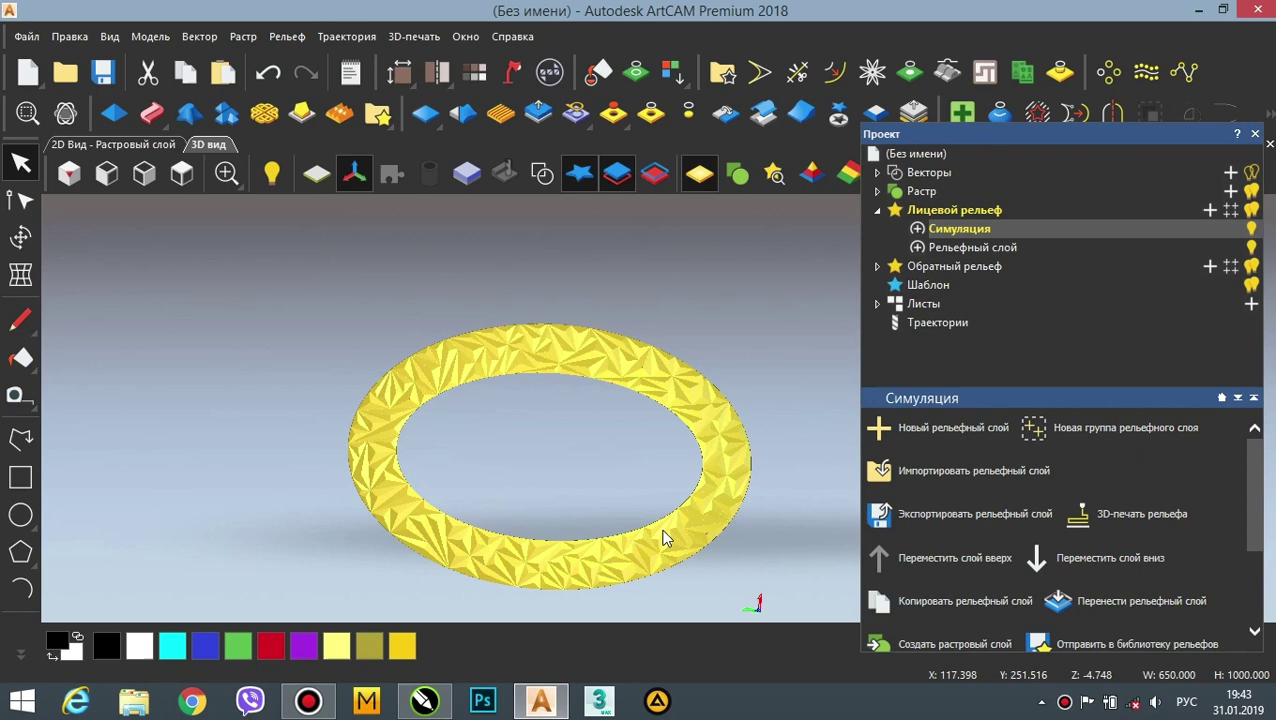
- Create an open triangulated mesh from the frame relief using triangle optimisation with a 0.025 mm tolerance
{"action": "left_click_drag", "start_coordinate": [663, 535], "coordinate": [718, 423]}
{"action": "scroll", "coordinate": [718, 423], "scroll_direction": "up", "scroll_amount": 3}
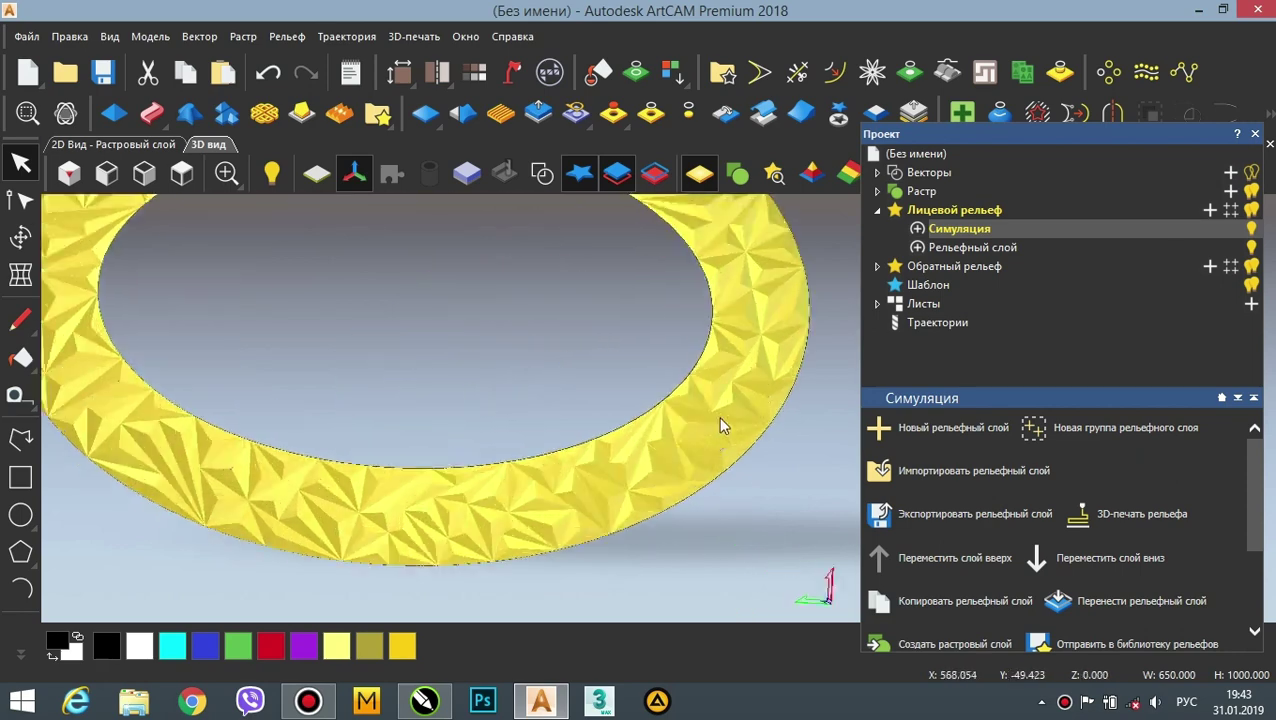
{"action": "scroll", "coordinate": [636, 354], "scroll_direction": "down", "scroll_amount": 2}
{"action": "mouse_move", "coordinate": [636, 357]}
{"action": "left_mouse_down"}
{"action": "mouse_move", "coordinate": [683, 399]}
{"action": "mouse_move", "coordinate": [641, 333]}
{"action": "left_mouse_up"}
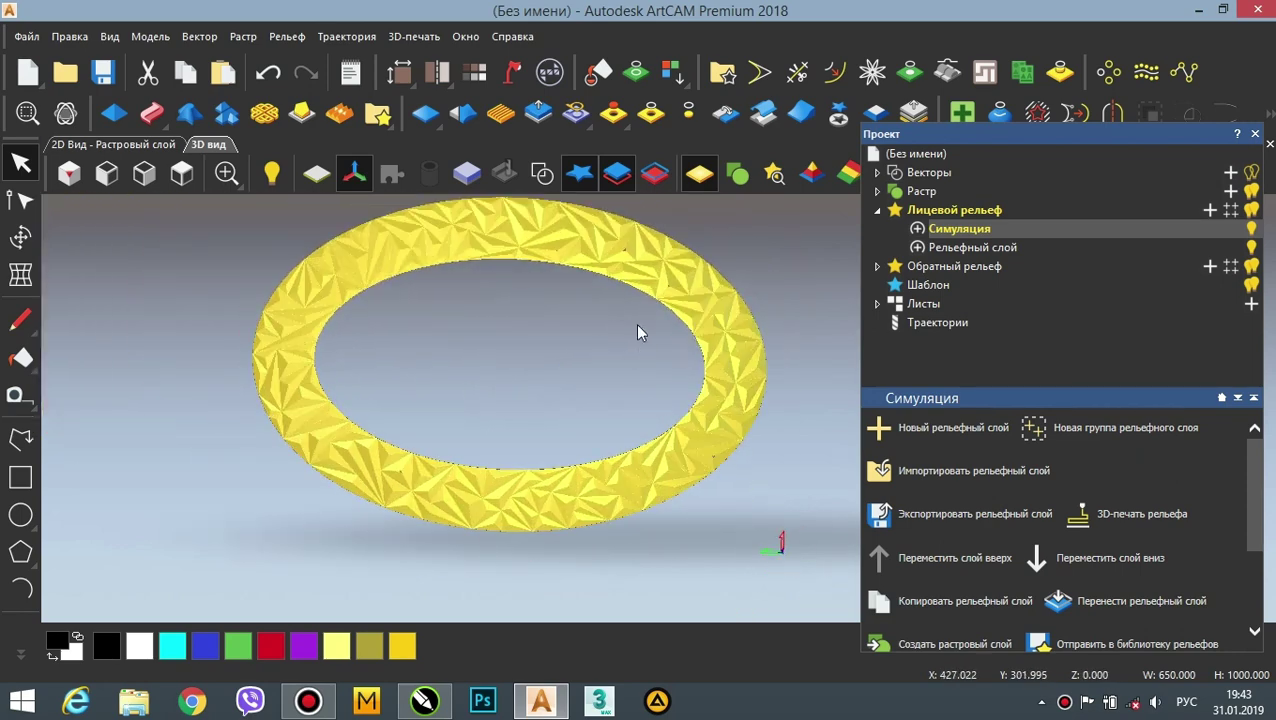
{"action": "left_click", "coordinate": [1255, 133]}
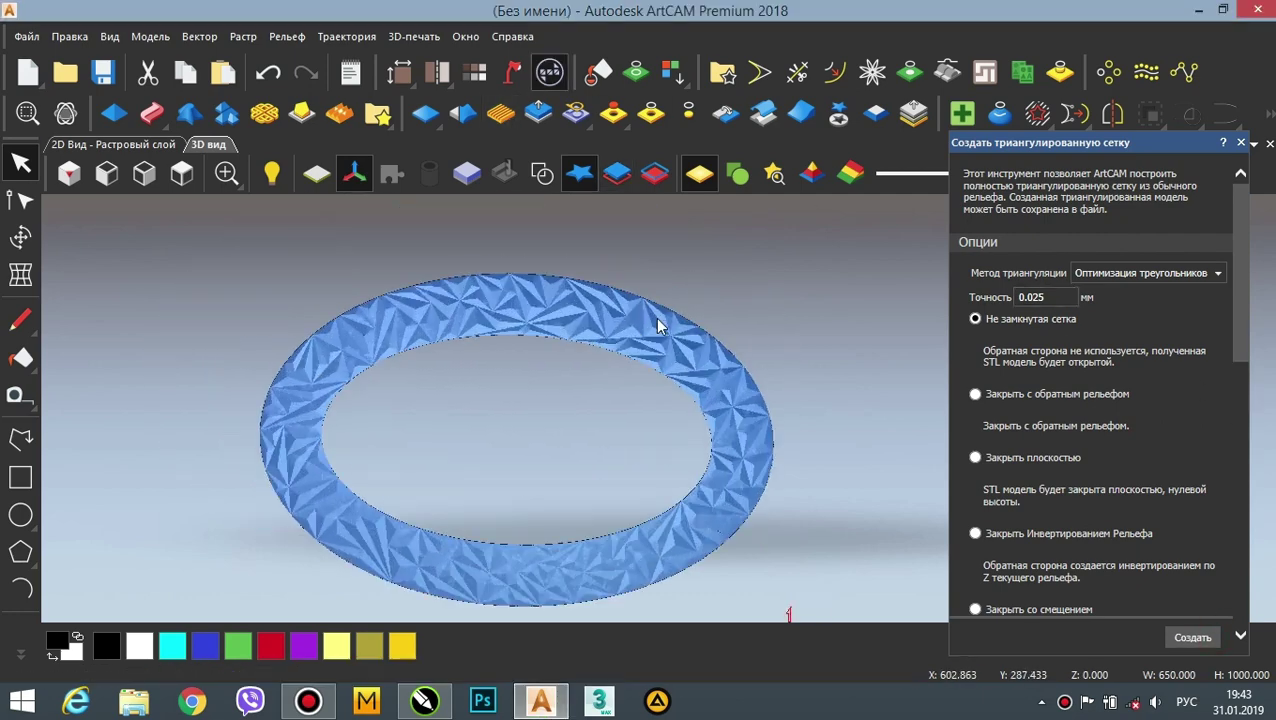
- Frame the whole faceted oval mesh and save the 3D view image to the desktop as a JPEG named 21
{"action": "scroll", "coordinate": [658, 322], "scroll_direction": "up", "scroll_amount": 1}
{"action": "scroll", "coordinate": [700, 345], "scroll_direction": "down", "scroll_amount": 1}
{"action": "scroll", "coordinate": [617, 459], "scroll_direction": "up", "scroll_amount": 1}
{"action": "mouse_move", "coordinate": [609, 466]}
{"action": "left_mouse_down"}
{"action": "mouse_move", "coordinate": [658, 514]}
{"action": "mouse_move", "coordinate": [682, 518]}
{"action": "mouse_move", "coordinate": [652, 507]}
{"action": "mouse_move", "coordinate": [641, 458]}
{"action": "mouse_move", "coordinate": [664, 495]}
{"action": "mouse_move", "coordinate": [646, 436]}
{"action": "mouse_move", "coordinate": [649, 479]}
{"action": "left_mouse_up"}
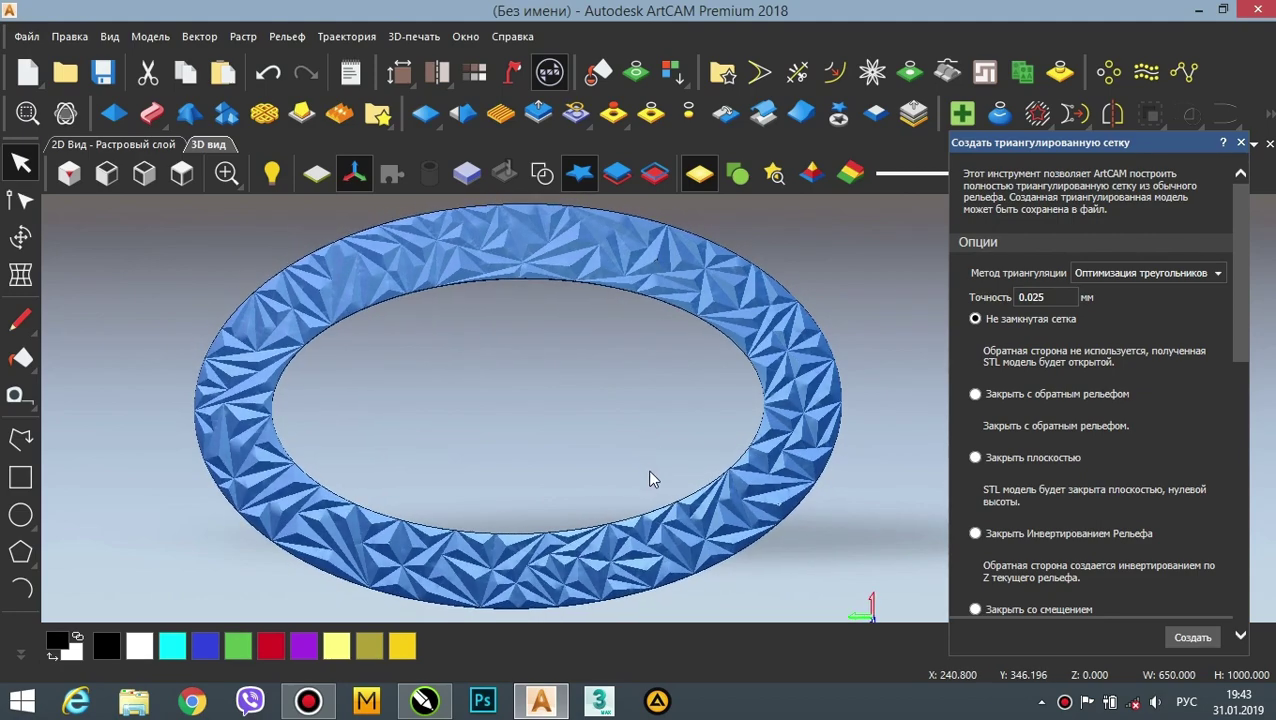
{"action": "left_click", "coordinate": [109, 36]}
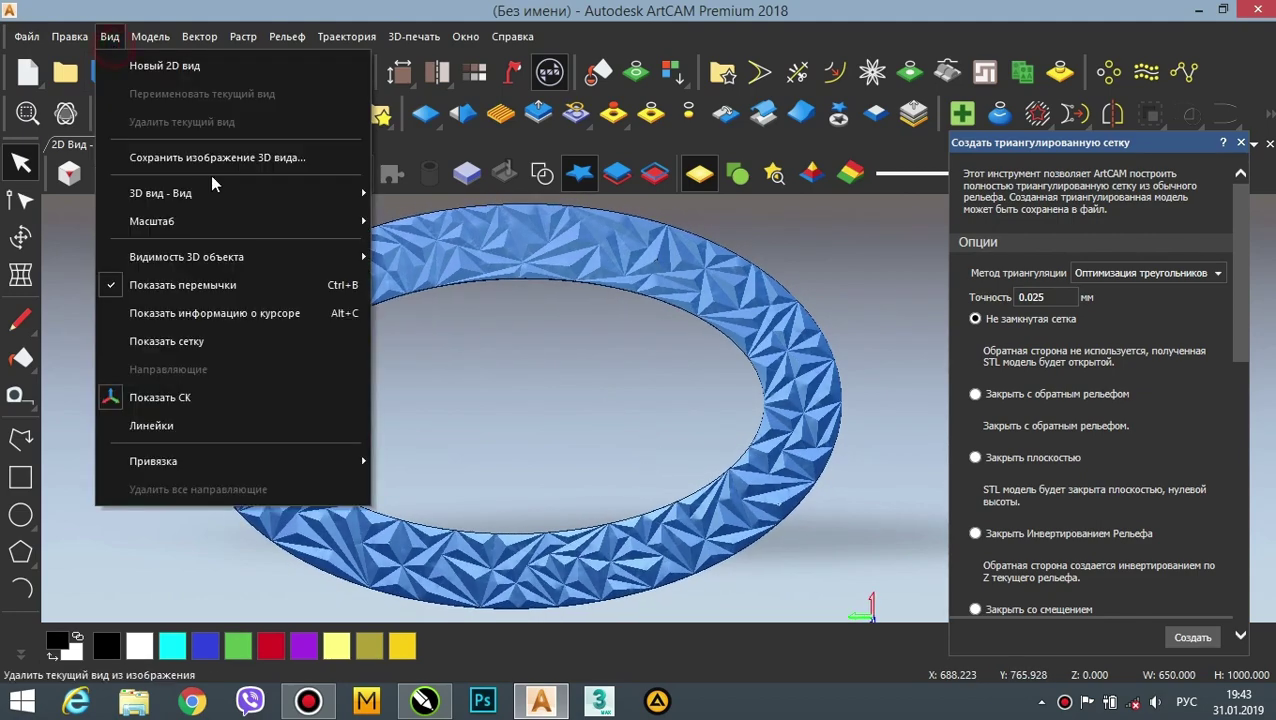
{"action": "left_click", "coordinate": [215, 157]}
{"action": "left_click", "coordinate": [464, 252]}
{"action": "left_click", "coordinate": [665, 457]}
{"action": "type", "text": "78"}
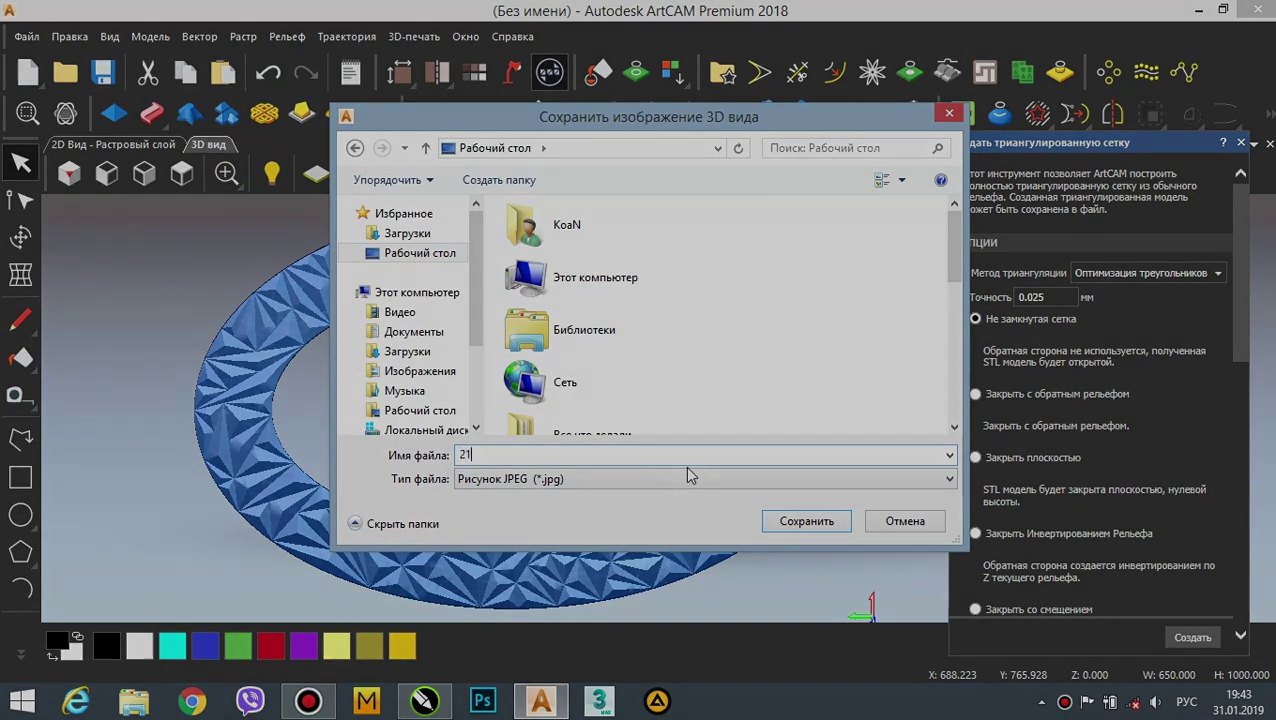
{"action": "left_click", "coordinate": [806, 521]}
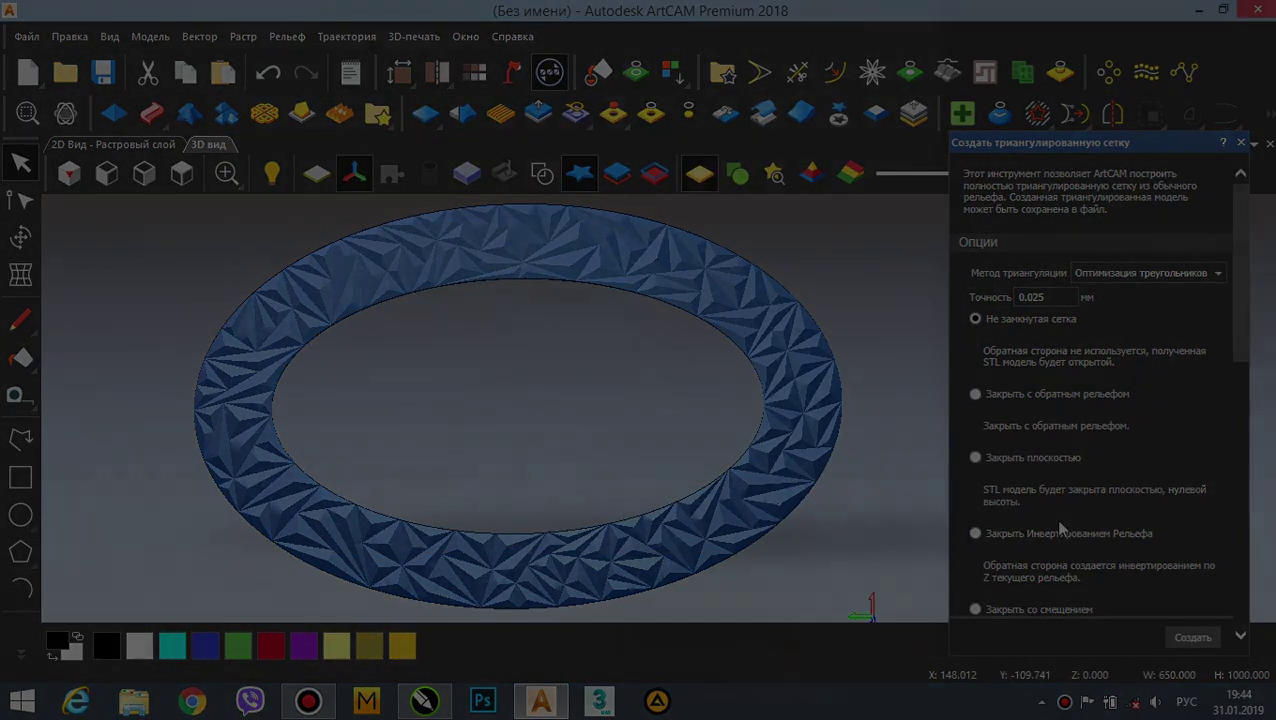